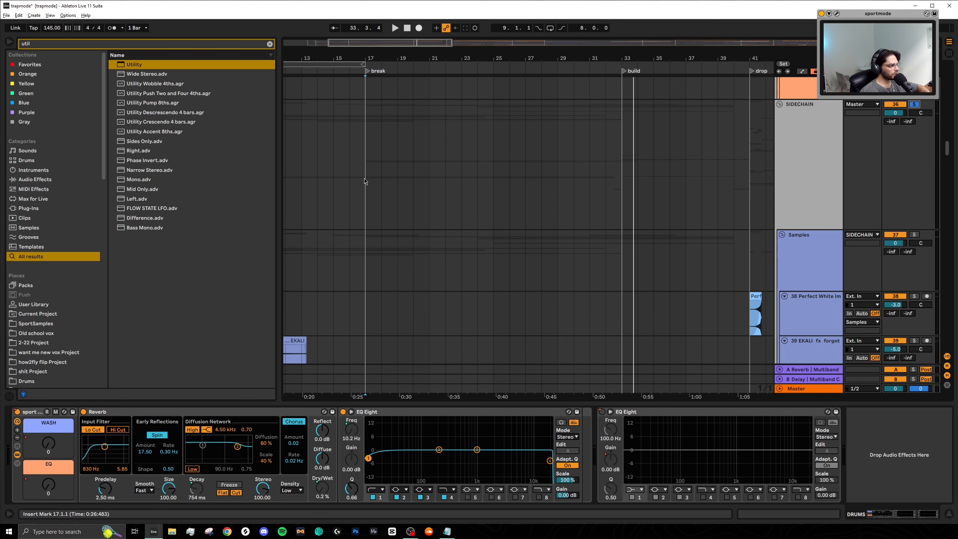
Solo the Samples group and play it briefly from the break at bar 17 to hear the fx layers
left_click(364, 181)
scroll(396, 226, "down", 5)
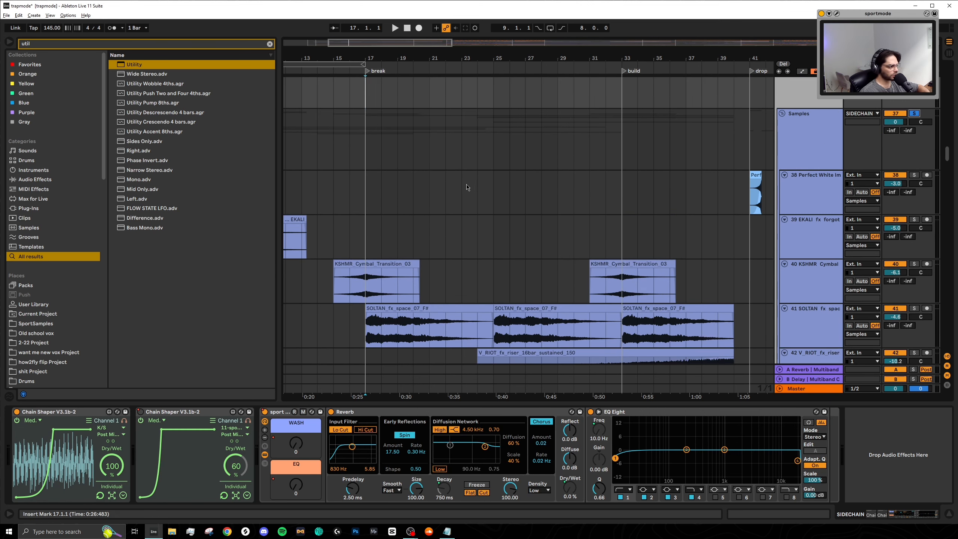
scroll(467, 188, "down", 2)
left_click(366, 132)
key("space")
scroll(375, 185, "down", 4)
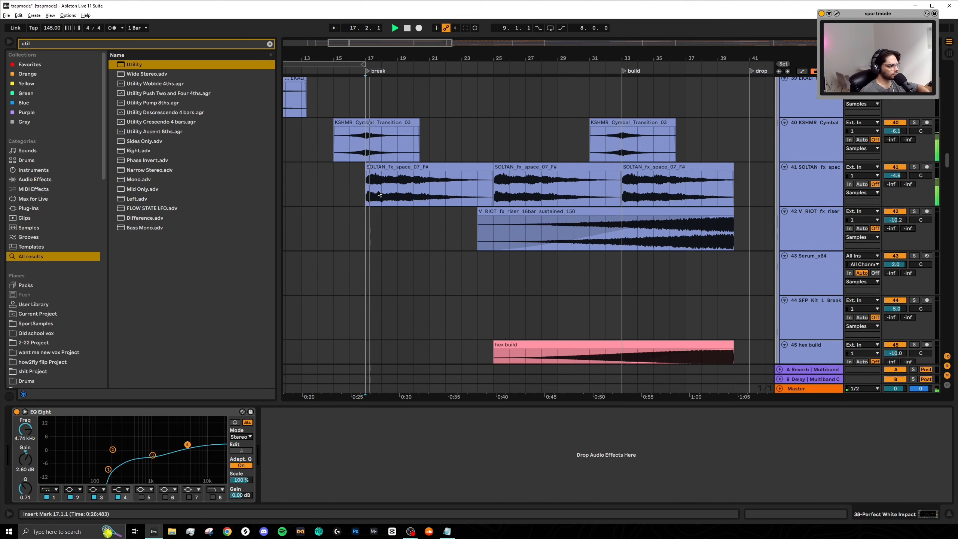
scroll(379, 199, "left", 3)
scroll(392, 206, "up", 5)
key("space")
scroll(395, 207, "up", 3)
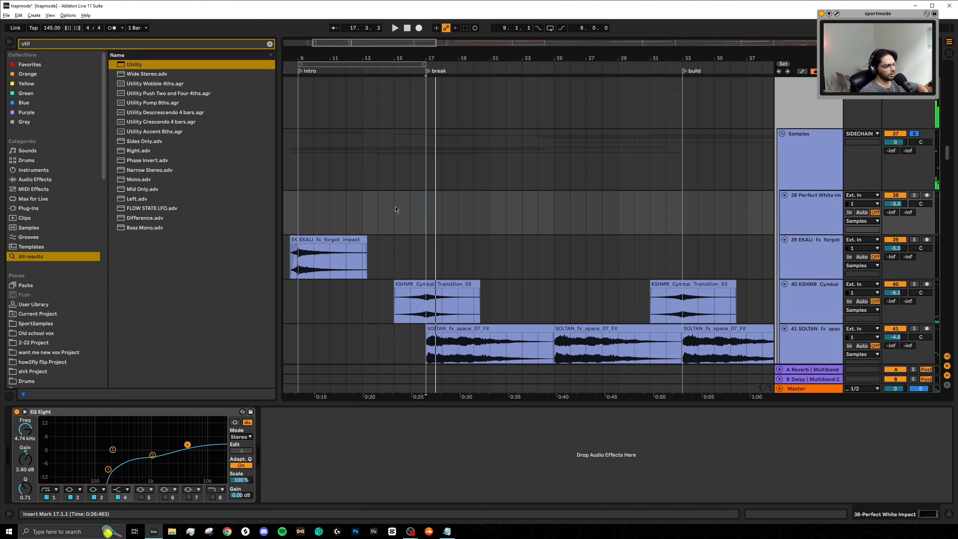
Examine the lead vocal, double track and harmony clips in the LEAD VOCALS group across the whole arrangement
scroll(528, 226, "down", 6)
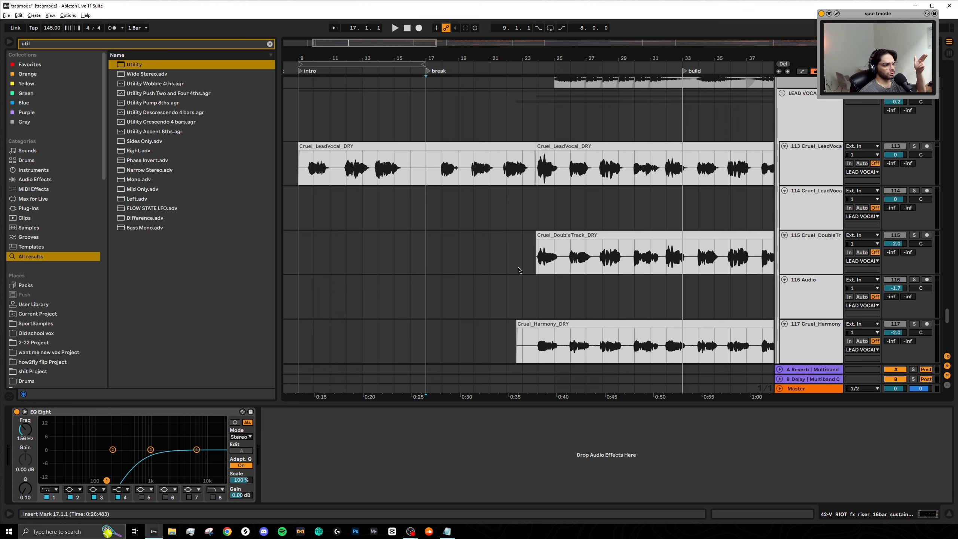
scroll(521, 270, "up", 3)
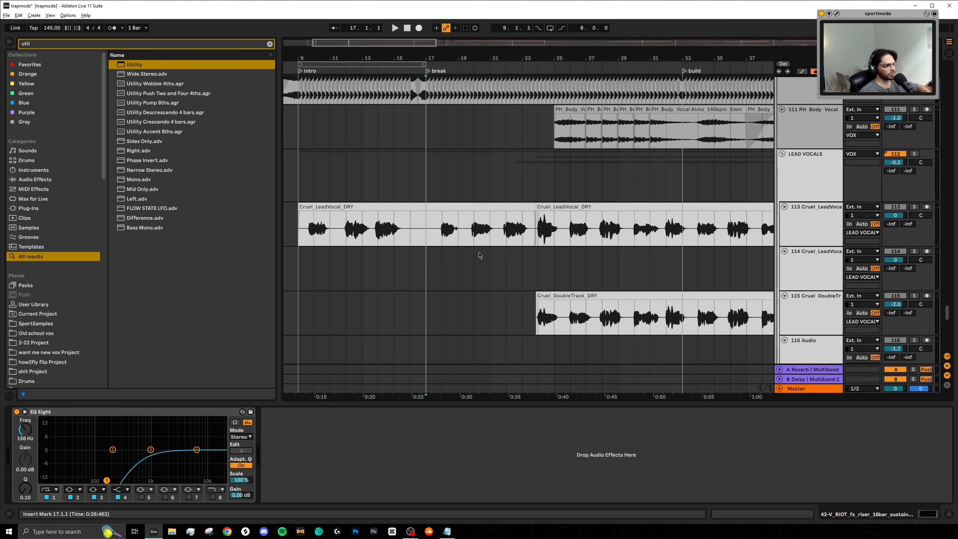
scroll(480, 255, "right", 3)
scroll(481, 257, "down", 5)
scroll(453, 261, "up", 4)
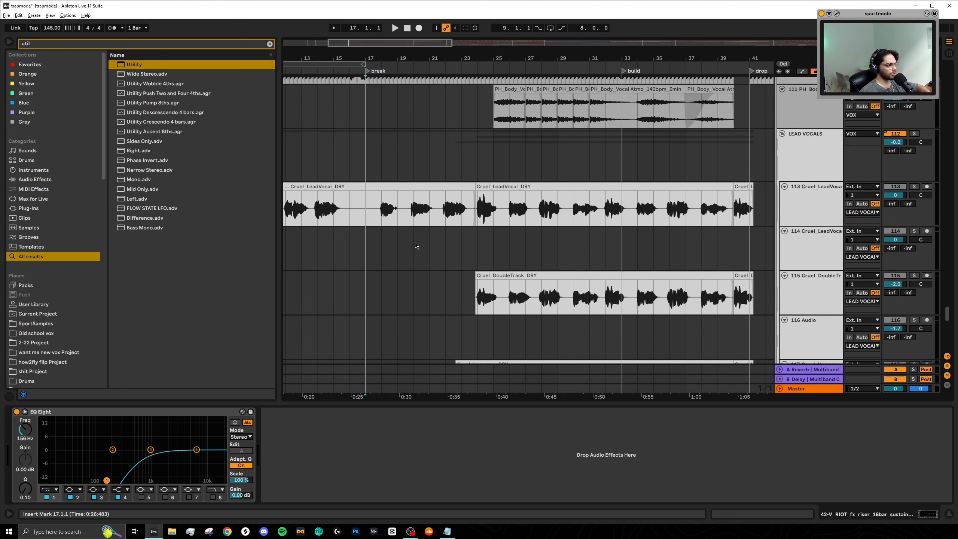
scroll(399, 230, "down", 2)
key("w")
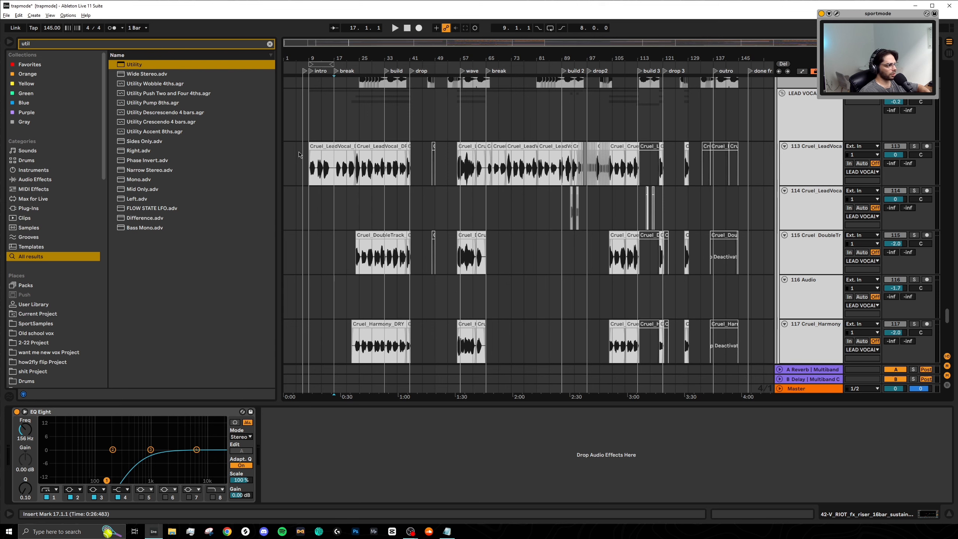
left_click_drag(299, 155, 646, 367)
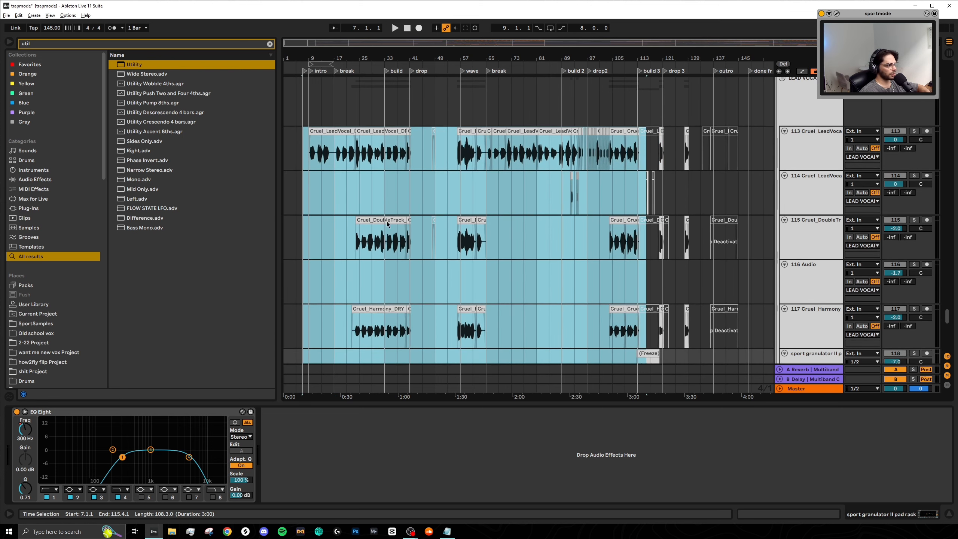
scroll(372, 217, "up", 2)
scroll(342, 222, "up", 7)
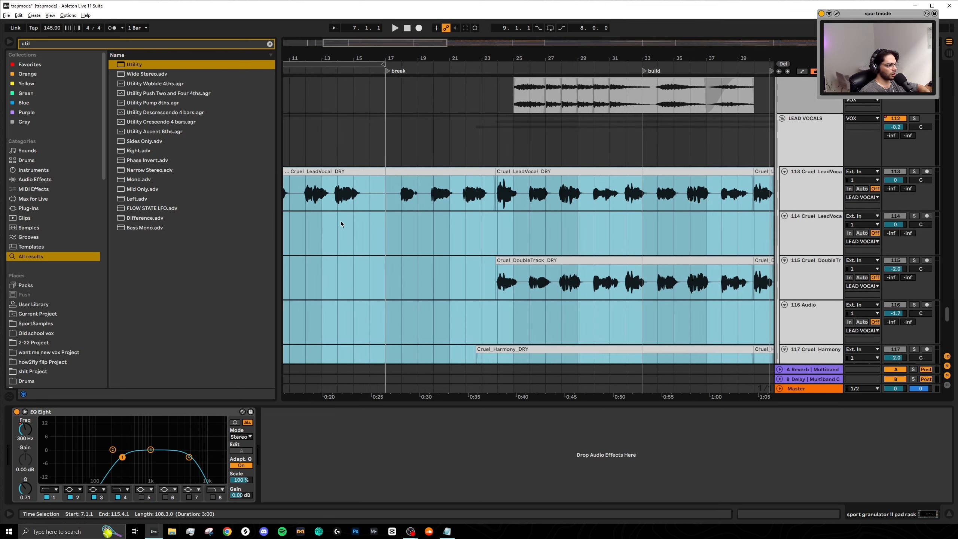
Examine the Reece, Top Synth and background bass tracks from the break through the drop
scroll(568, 249, "up", 20)
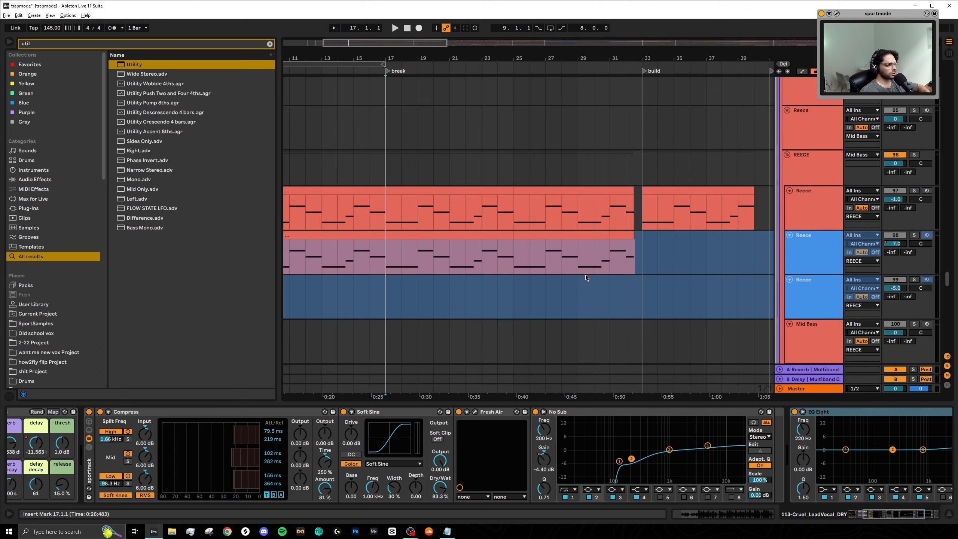
scroll(586, 277, "up", 12)
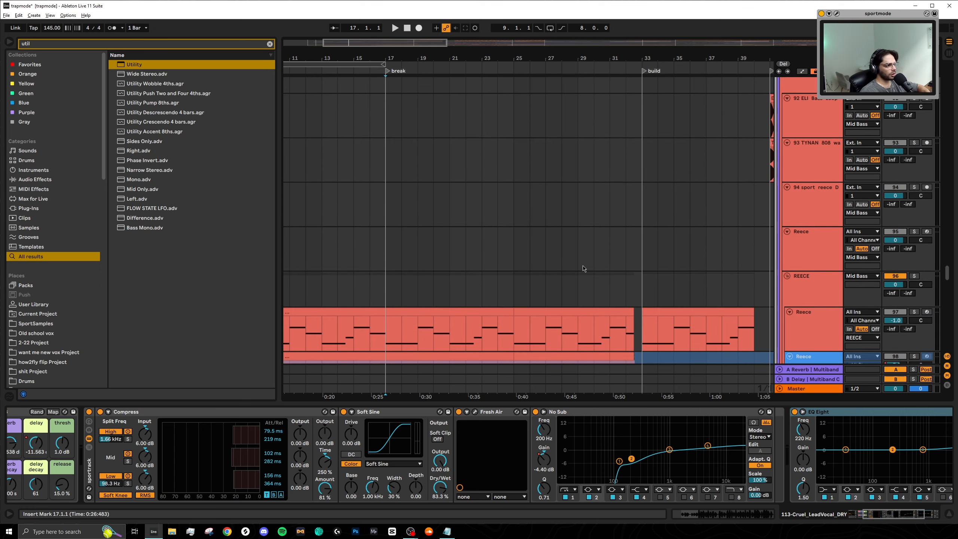
scroll(819, 214, "up", 13)
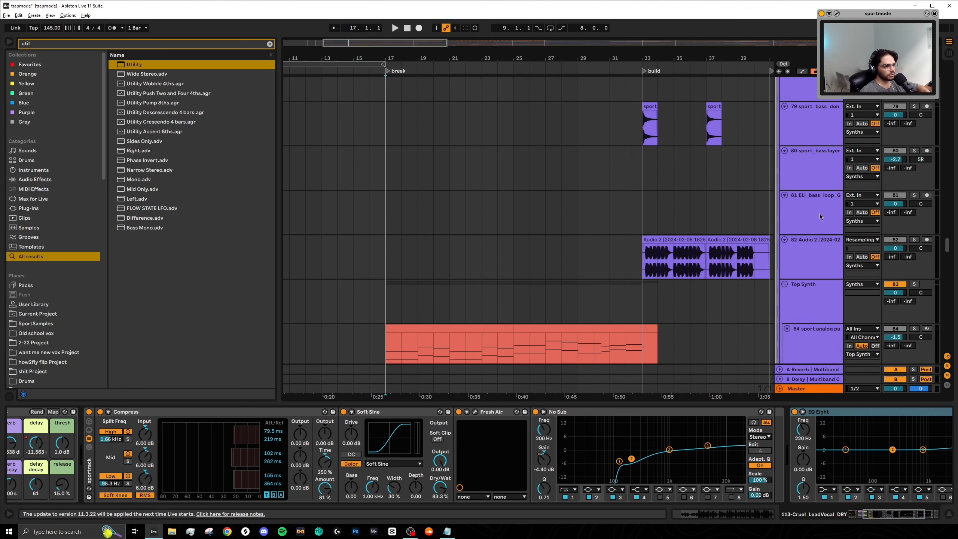
scroll(819, 214, "up", 5)
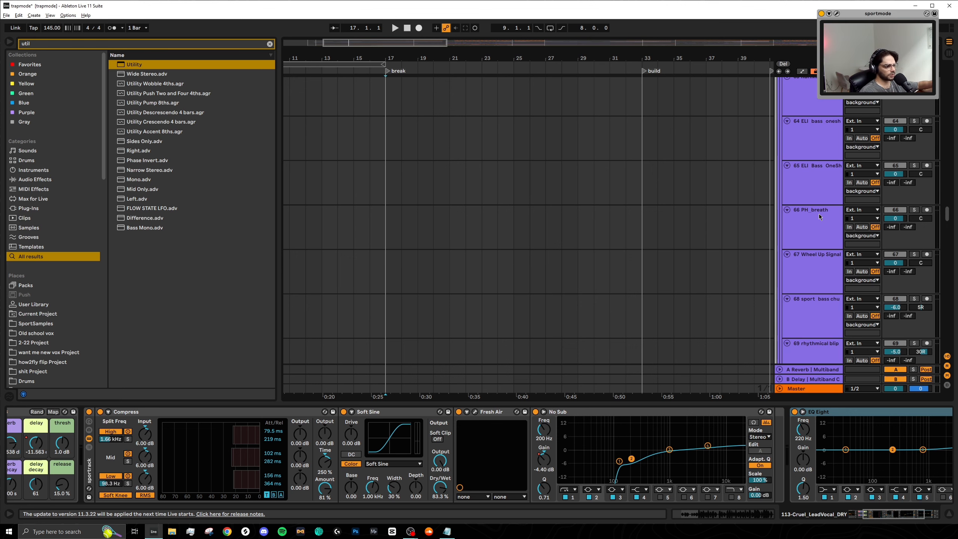
scroll(692, 215, "up", 5)
scroll(630, 198, "right", 6)
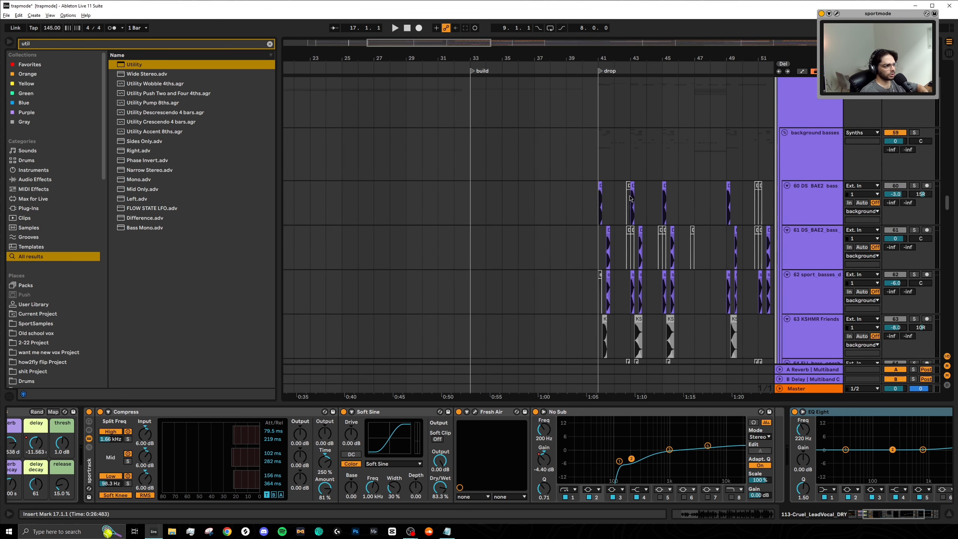
scroll(616, 148, "up", 3)
scroll(601, 243, "up", 2)
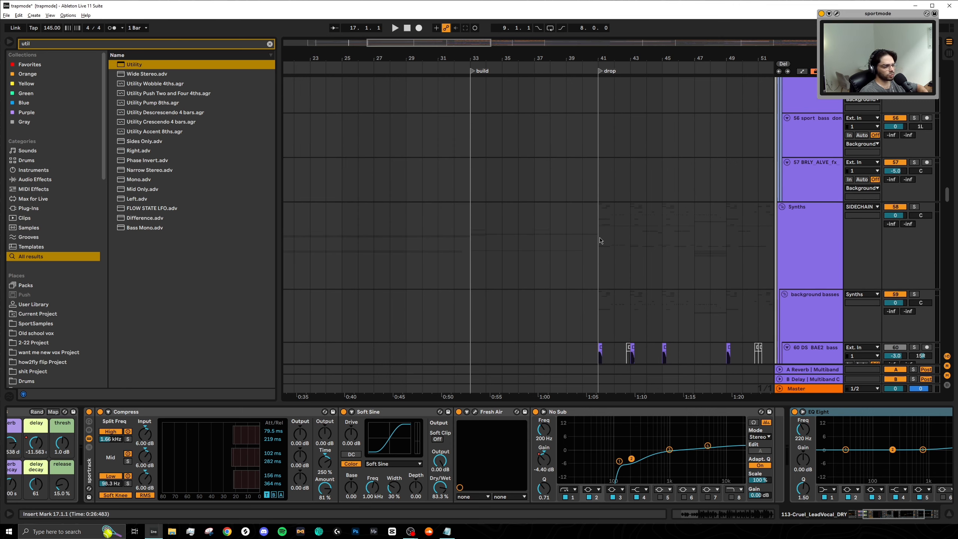
Examine the radio noise, granulator, riser, cymbal and impact clips around the intro and break
scroll(541, 208, "up", 8)
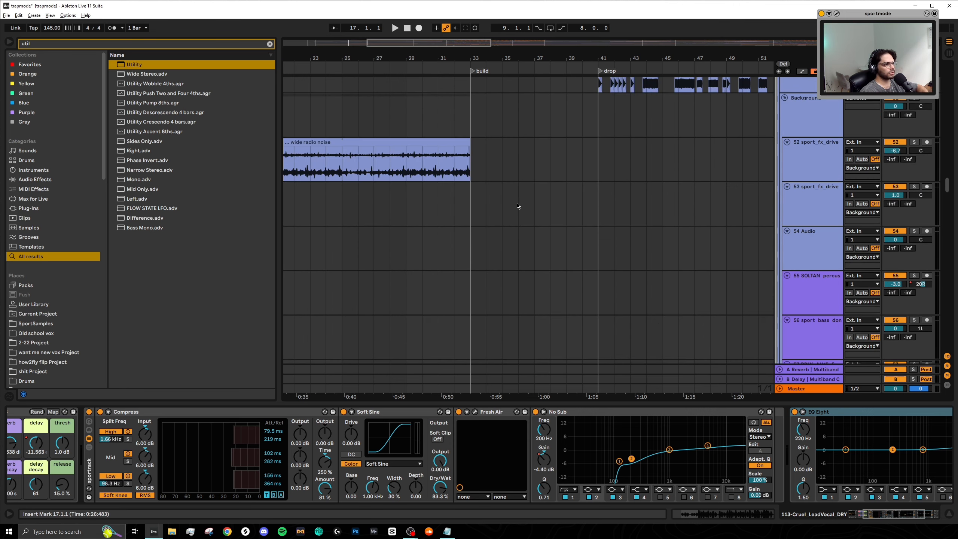
scroll(502, 217, "up", 5)
scroll(497, 214, "left", 8)
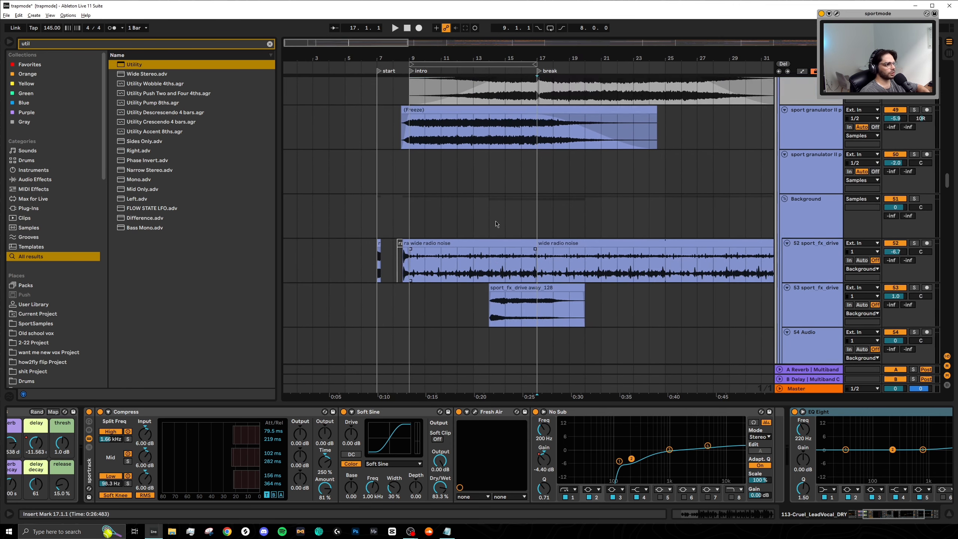
scroll(563, 200, "up", 12)
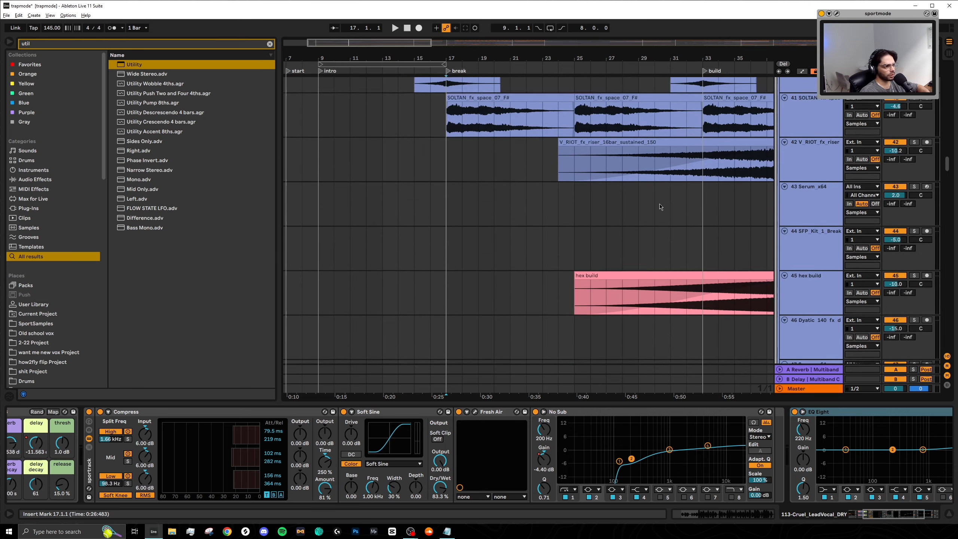
scroll(873, 181, "up", 2)
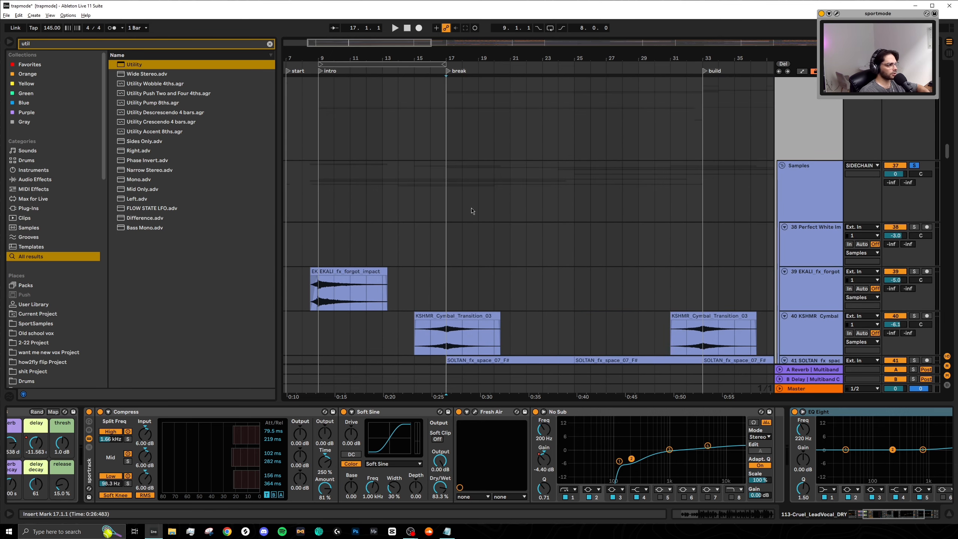
scroll(471, 210, "down", 2)
scroll(525, 193, "down", 3)
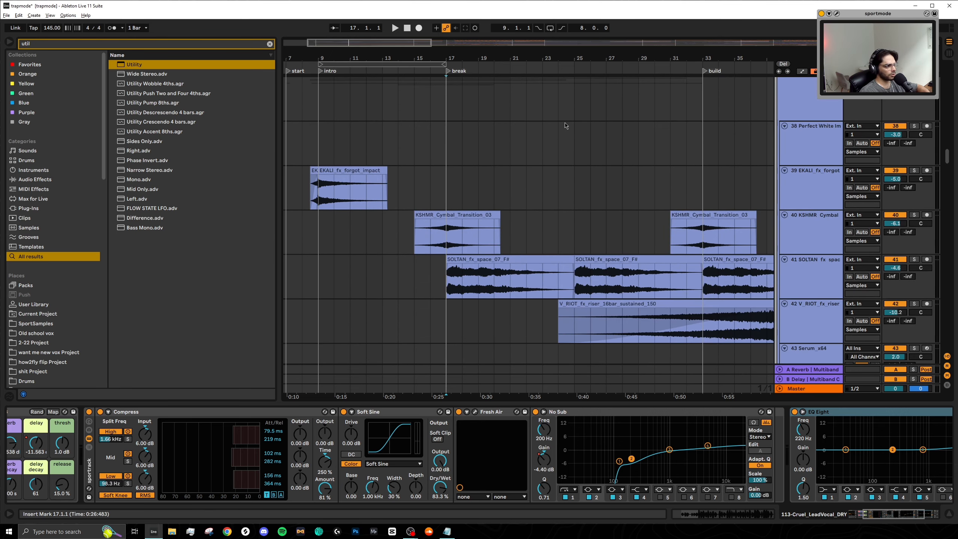
Play from bar 20 with the first sport granulator II track soloed to hear its pad texture
left_click(501, 154)
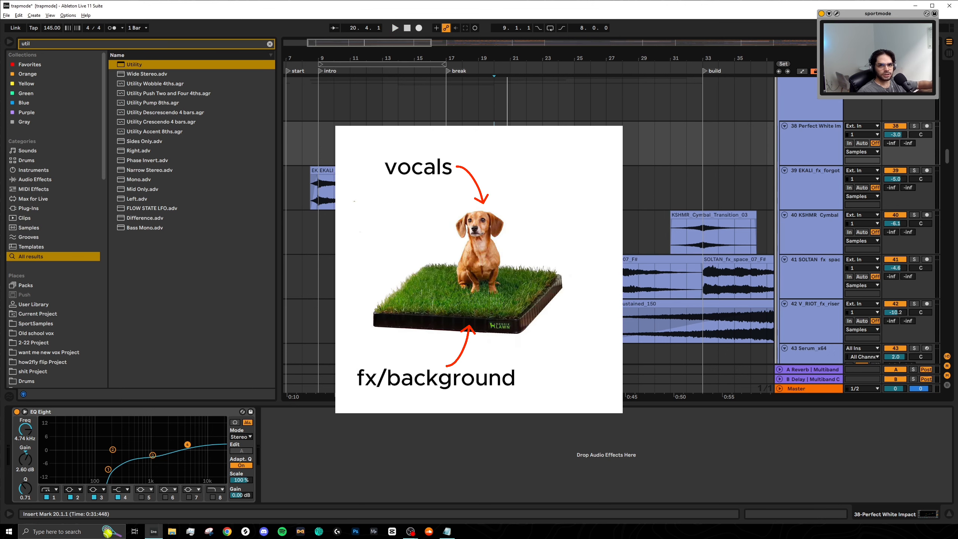
scroll(568, 243, "down", 15)
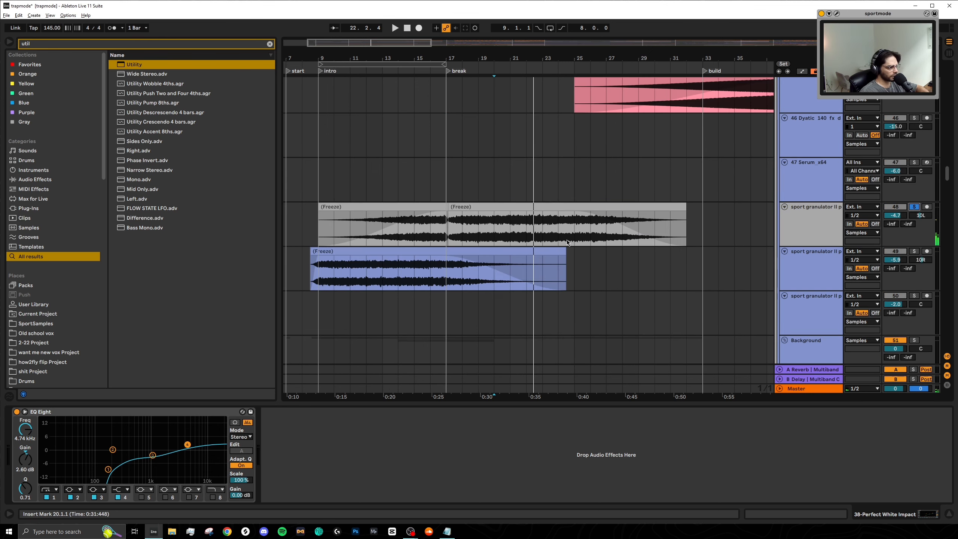
scroll(584, 188, "up", 10)
Solo the V_RIOT fx riser and hex build tracks in turn and play each from bar 31
left_click(670, 188)
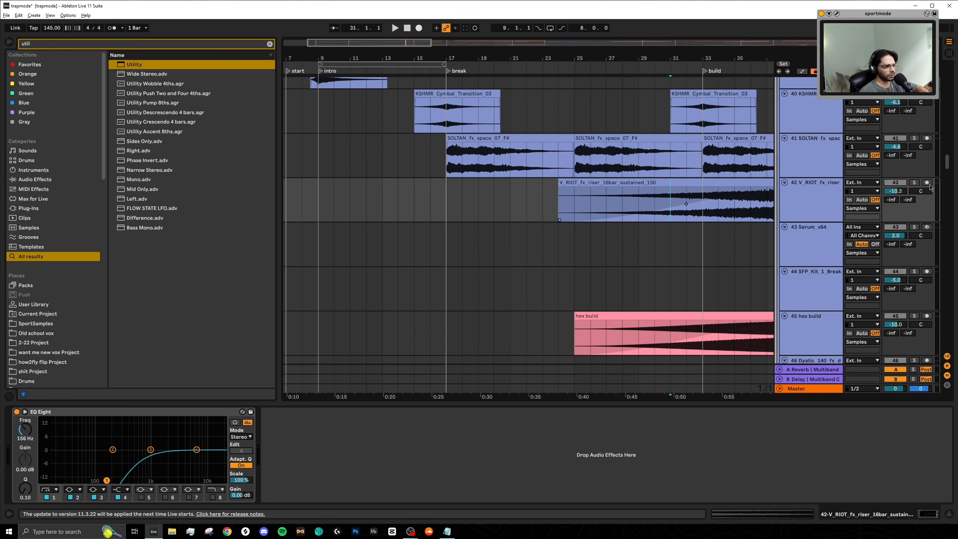
scroll(809, 176, "down", 2)
key("space")
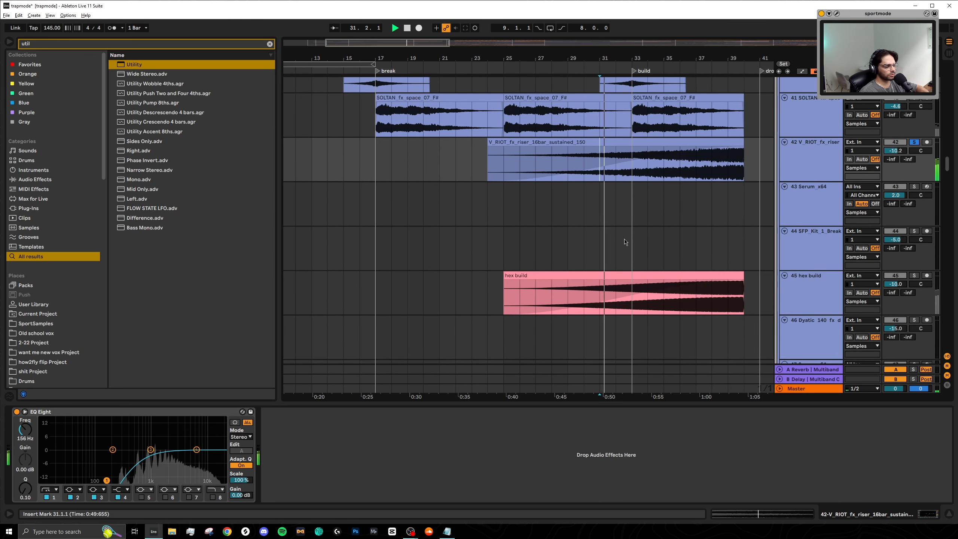
left_click(916, 276)
key("space")
key("space")
scroll(567, 242, "up", 7)
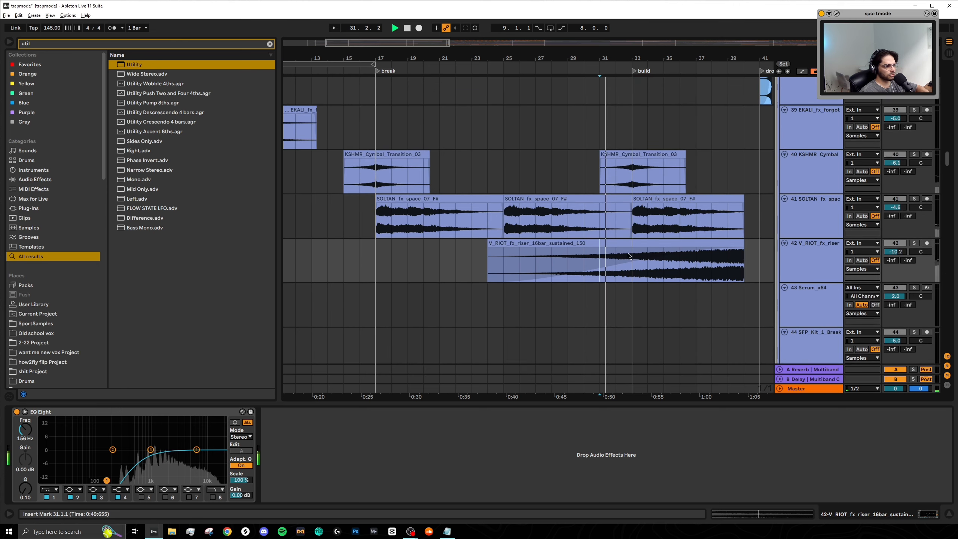
scroll(528, 257, "down", 10)
scroll(517, 259, "down", 15)
key("space")
Solo the sport analog patch track and play its break clip from bar 17, viewing its effects chain
scroll(519, 226, "down", 10)
scroll(519, 204, "left", 3)
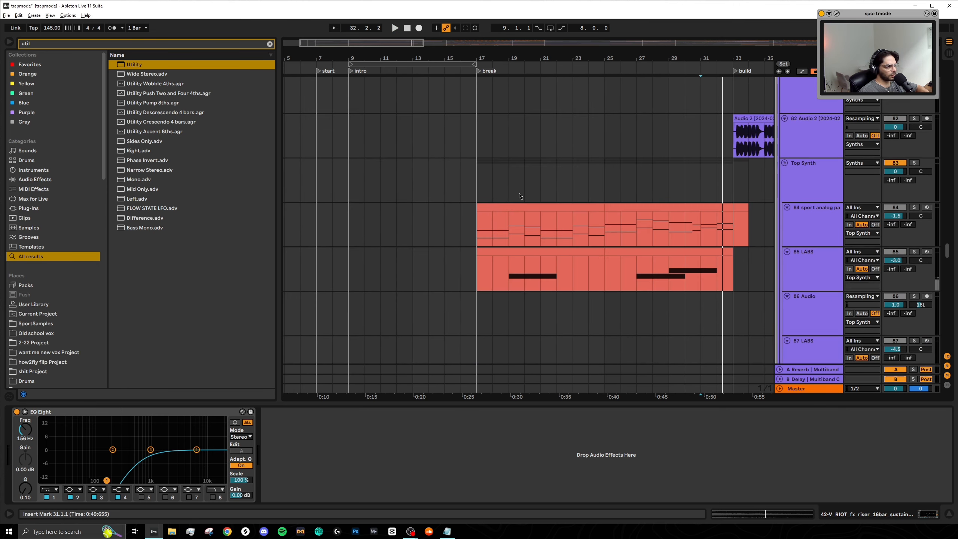
left_click(519, 204)
scroll(519, 205, "down", 5)
scroll(369, 237, "up", 5)
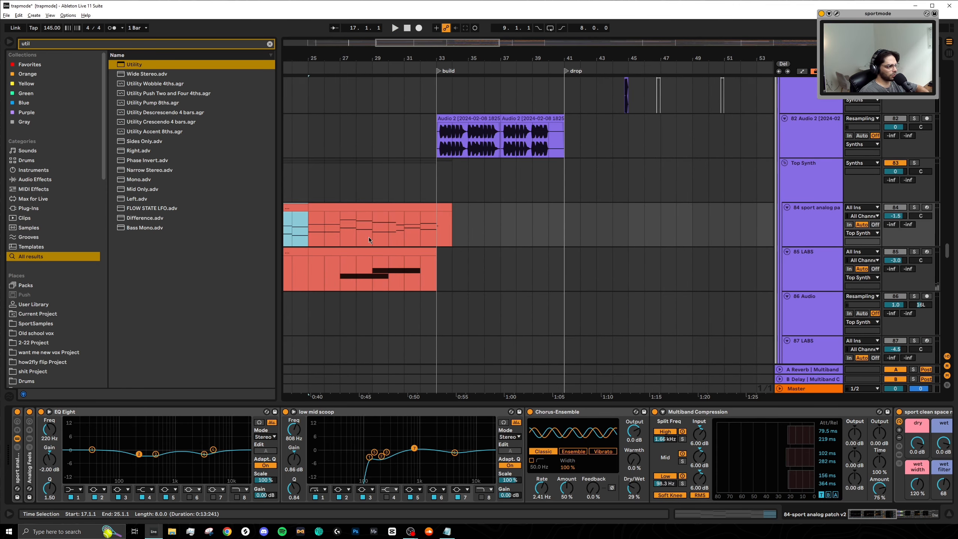
scroll(381, 245, "left", 7)
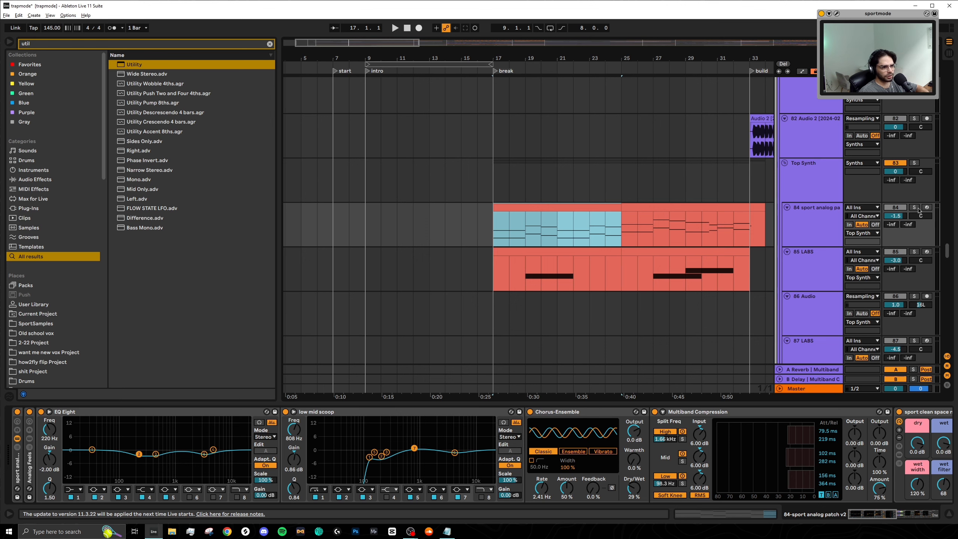
left_click(915, 208)
left_click(531, 205)
key("space")
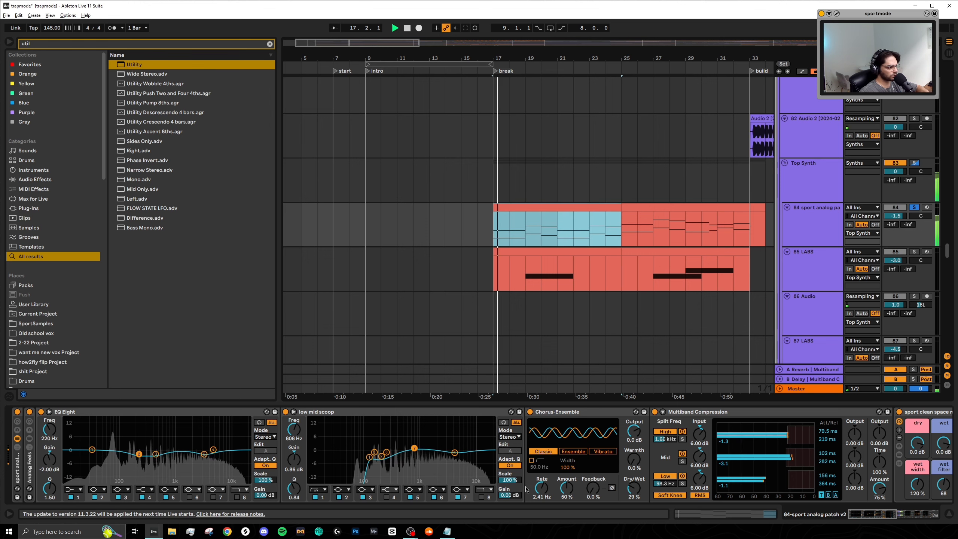
left_click_drag(879, 517, 895, 518)
scroll(604, 234, "right", 3)
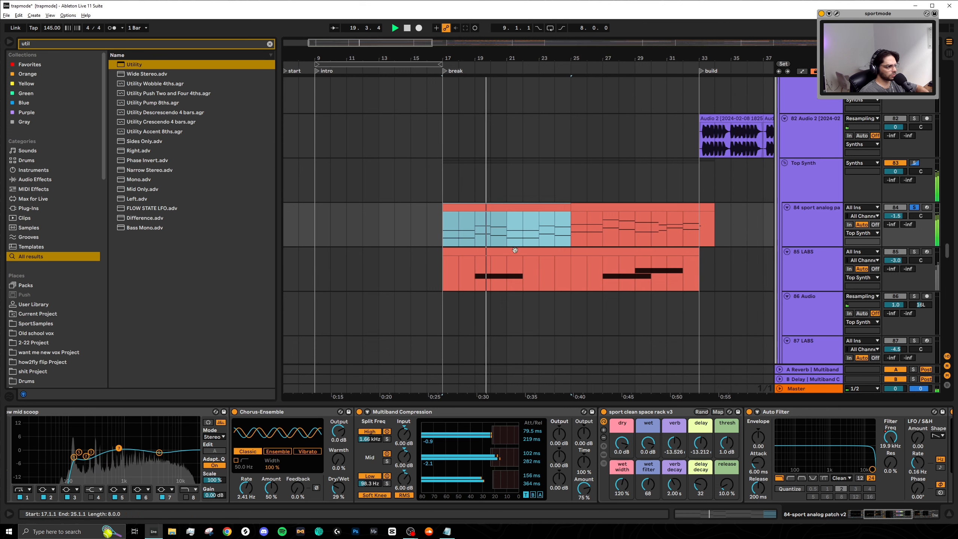
Stop playback and try duplicating bars 17 to 21 of the sport analog patch clip onto the following four bars
left_click(509, 232)
scroll(507, 236, "up", 4)
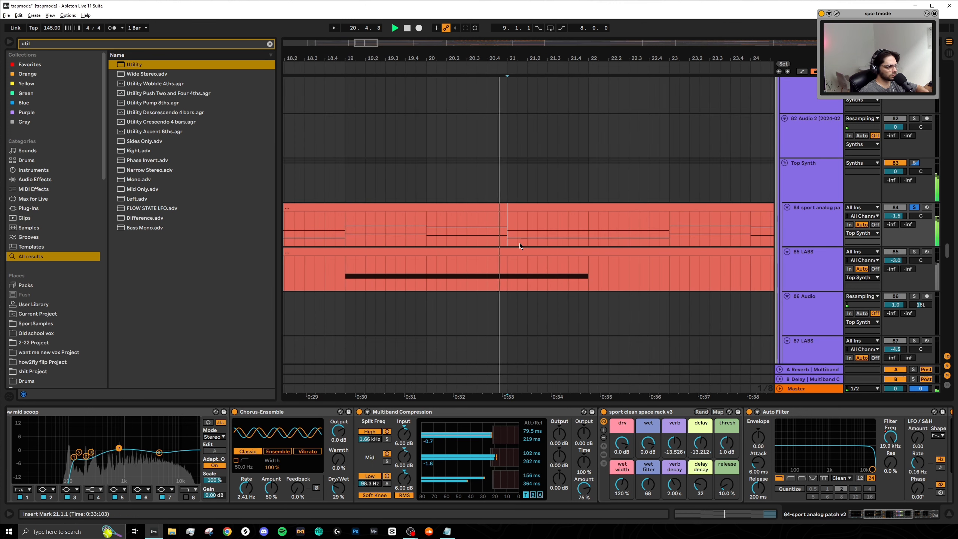
scroll(518, 240, "down", 4)
key("space")
left_click_drag(453, 233, 512, 230)
key("ctrl+d")
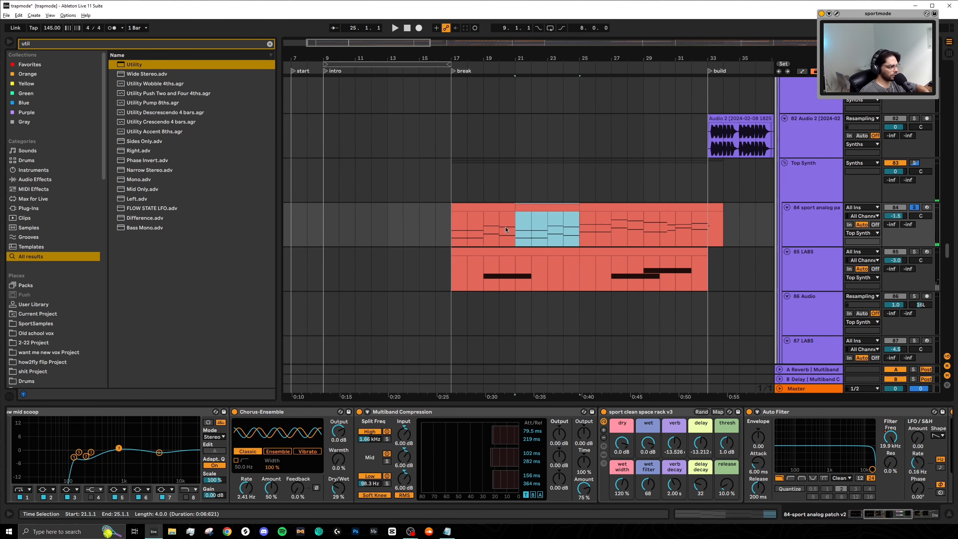
key("ctrl+z")
Play the second sport analog patch clip from bar 25 and place the insert marker at bar 27
left_click(583, 209)
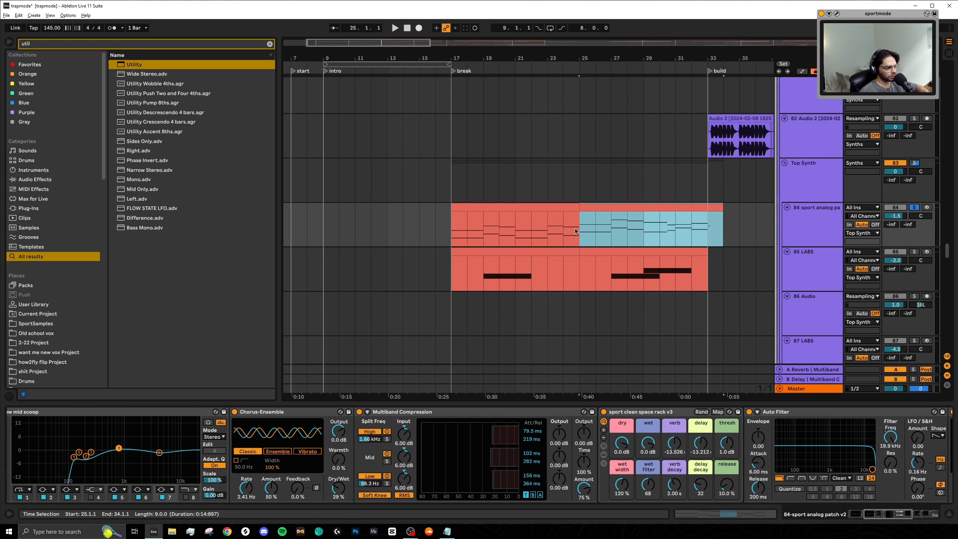
key("space")
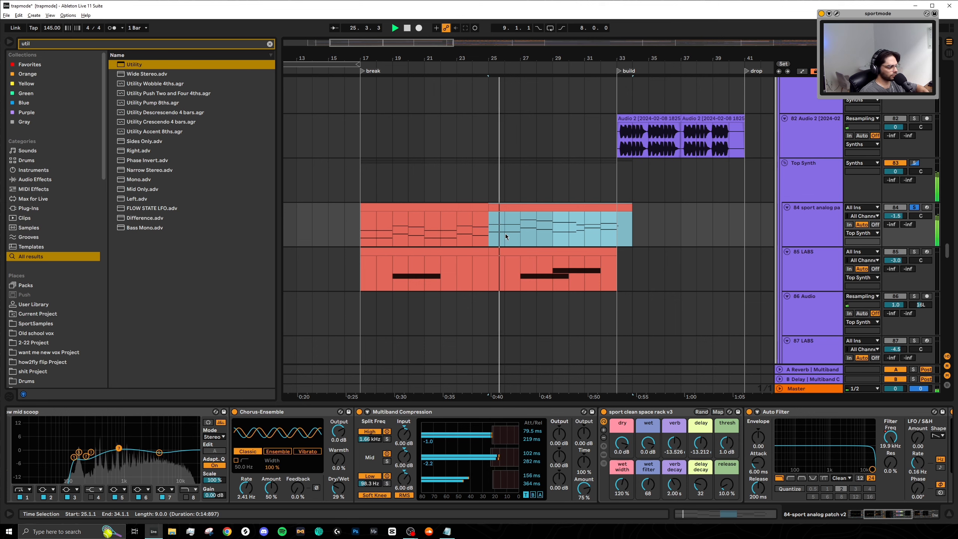
left_click(517, 231)
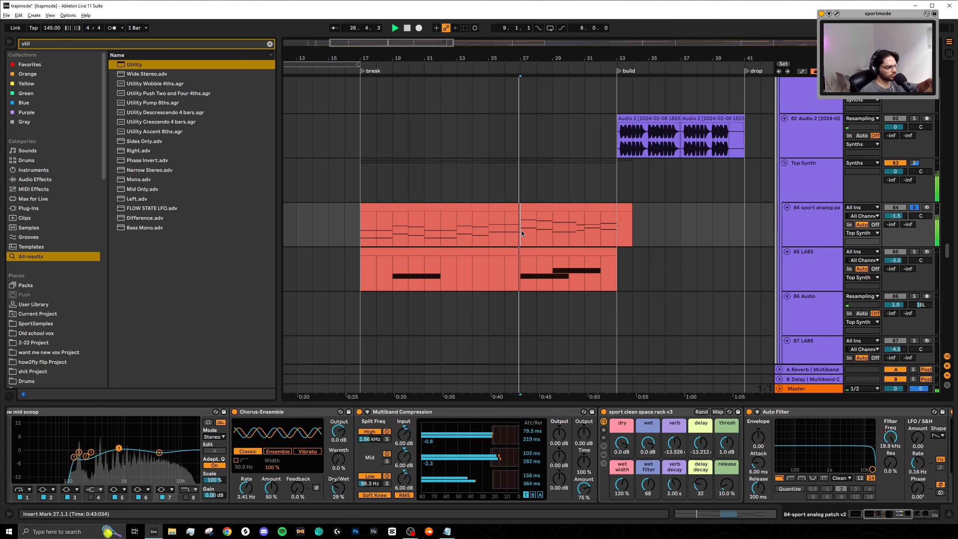
Open the second sport analog patch clip in an enlarged piano roll and examine its chord notes during playback
left_click(562, 207)
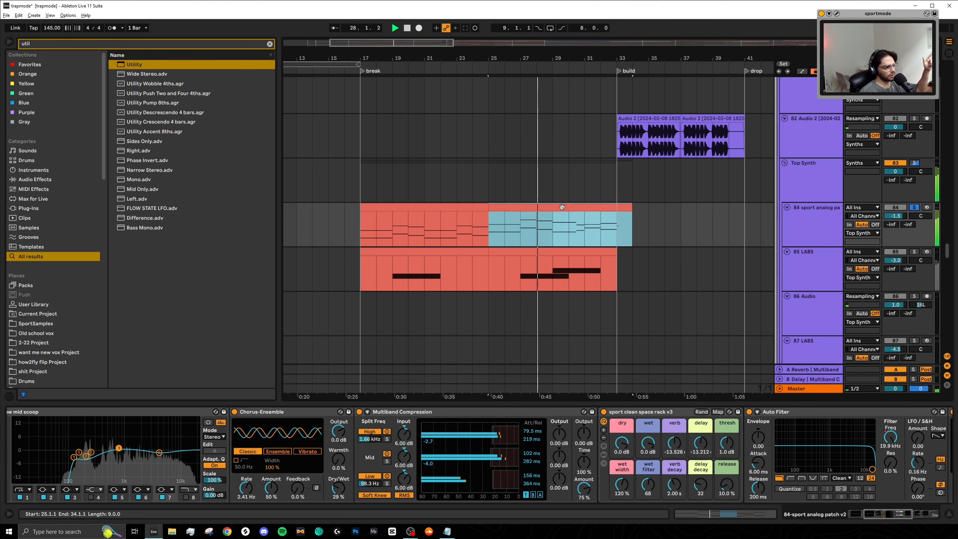
key("shift+Tab")
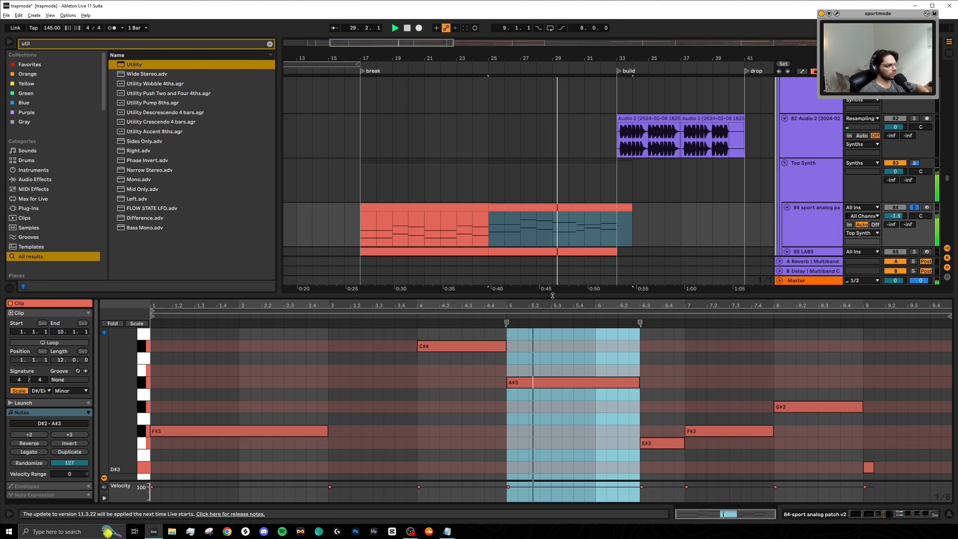
left_click_drag(553, 295, 553, 149)
scroll(704, 376, "down", 2)
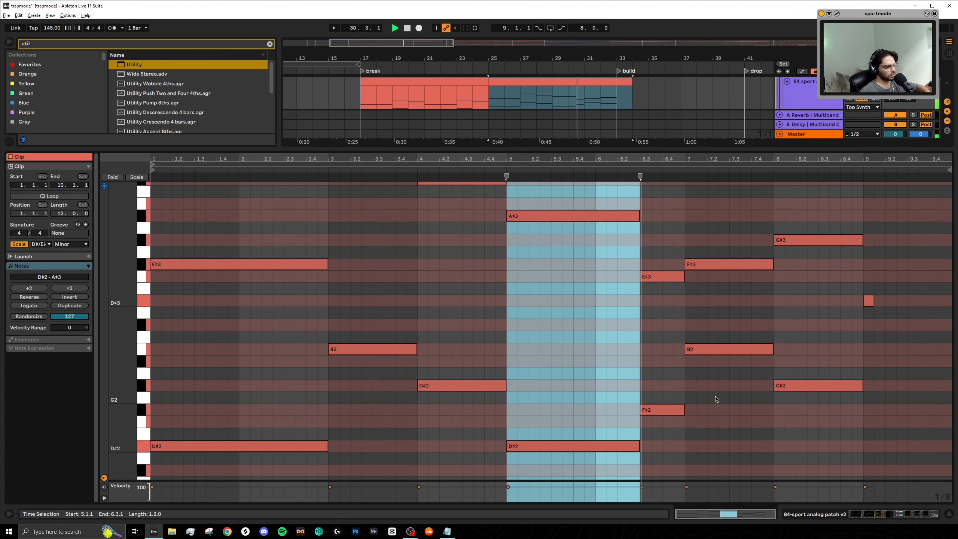
left_click(717, 399)
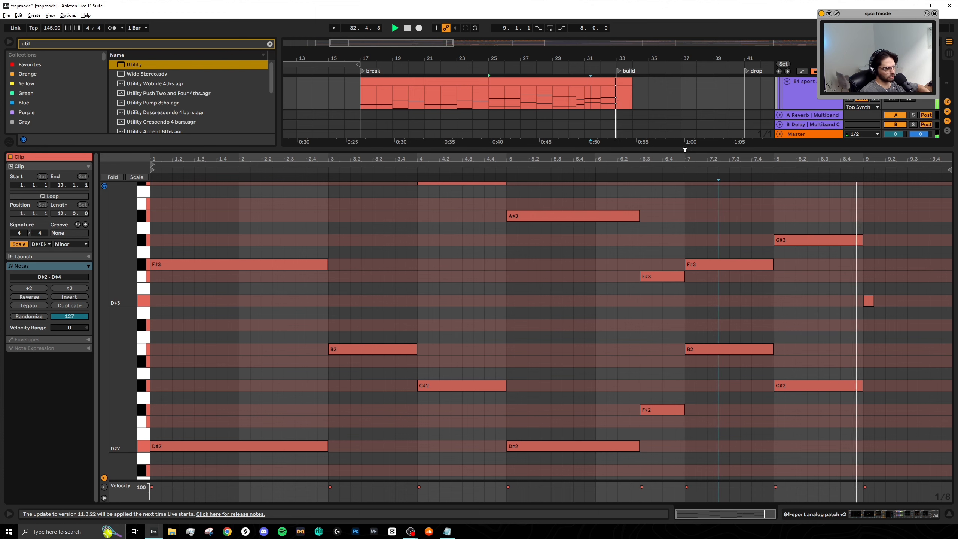
Close the piano roll and select the first sport analog patch clip, spanning bars 17 to 25
left_click_drag(684, 150, 664, 494)
scroll(610, 213, "up", 3)
left_click(452, 179)
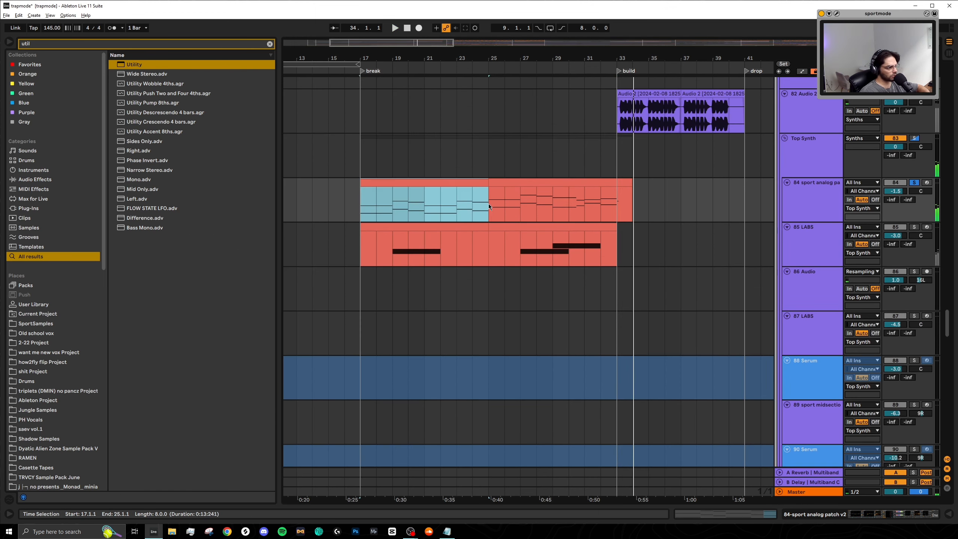
Solo the 85 LABS track, play its break clip from bar 19 and show its effects chain
scroll(708, 252, "left", 3)
left_click(914, 227)
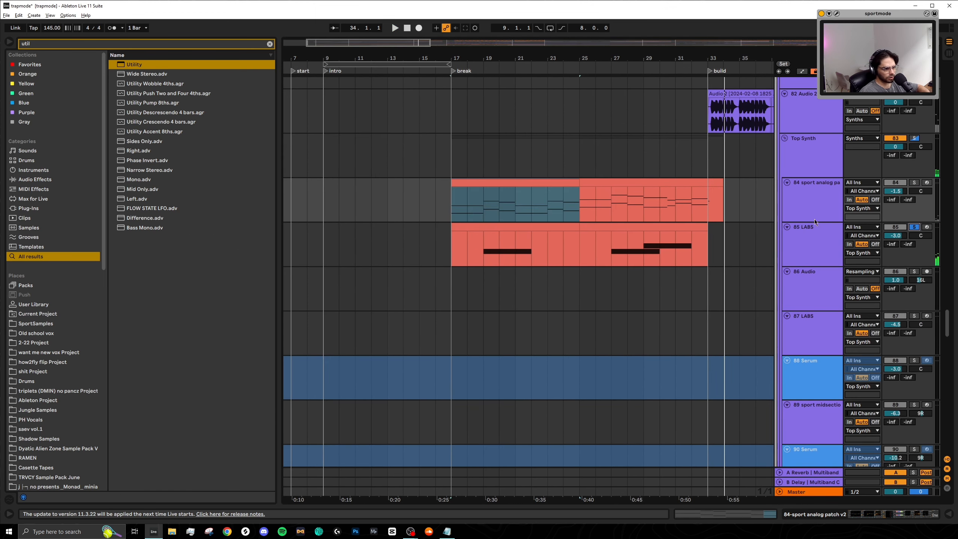
left_click(477, 250)
scroll(490, 253, "right", 4)
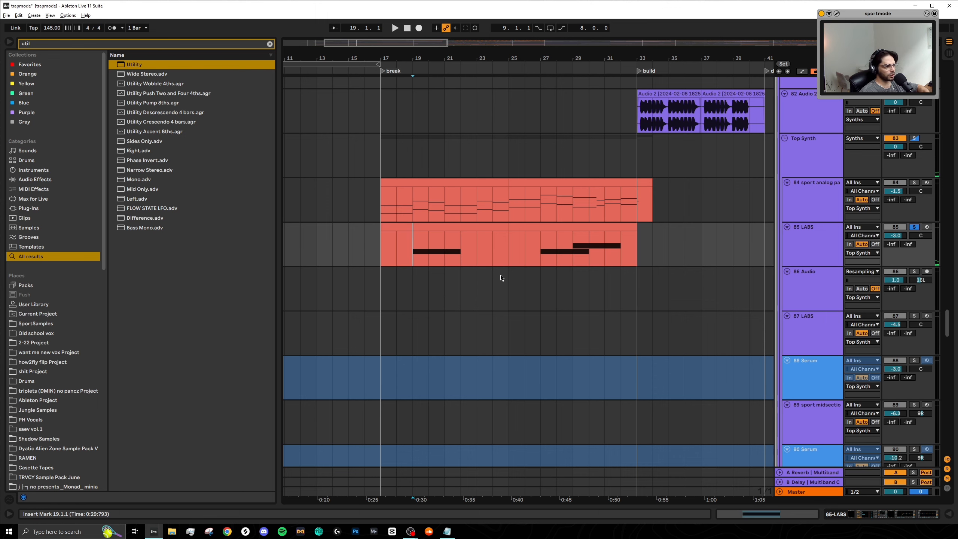
key("space")
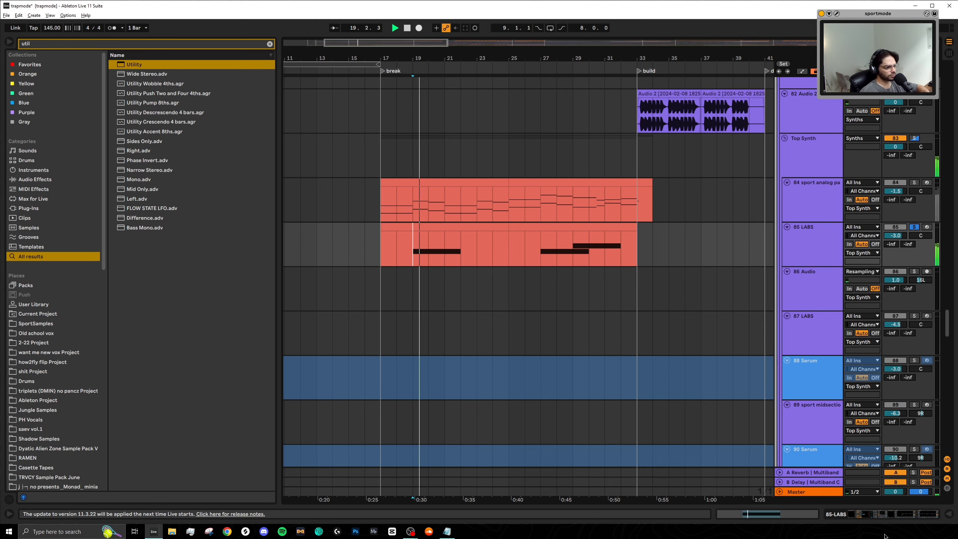
key("shift+Tab")
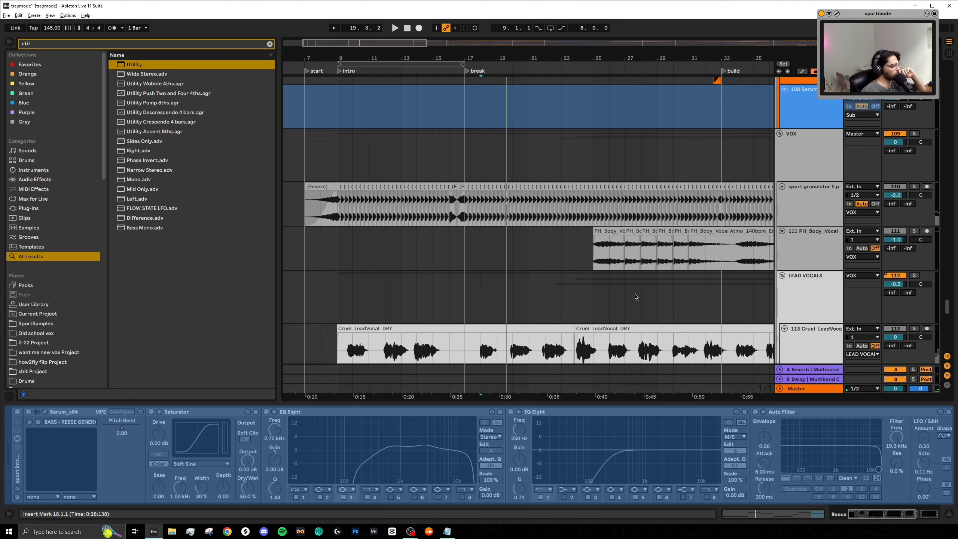
Locate the PH_Body_Vocal track in the VOX group, place the insert marker at bar 25 and solo the track
scroll(636, 298, "down", 1)
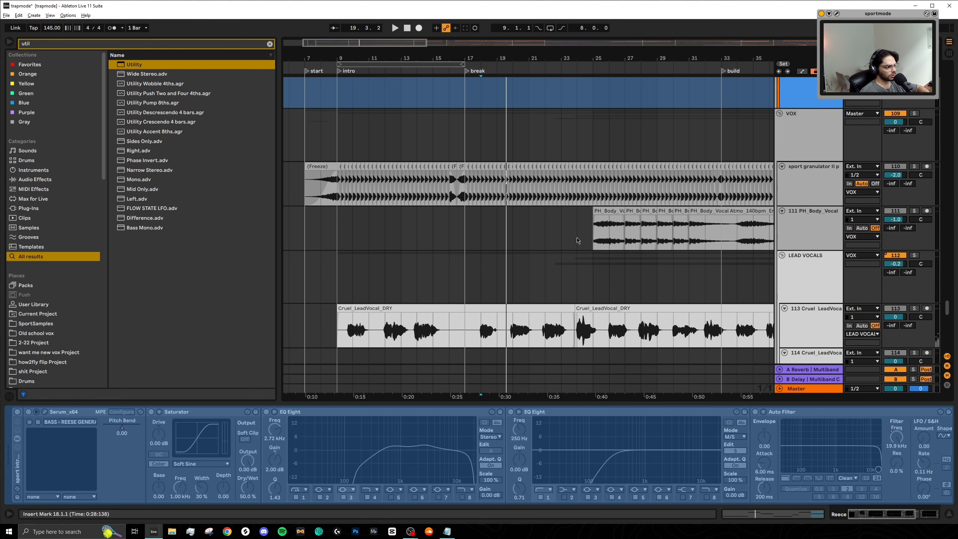
scroll(578, 240, "down", 2)
left_click(590, 200)
scroll(663, 214, "right", 3)
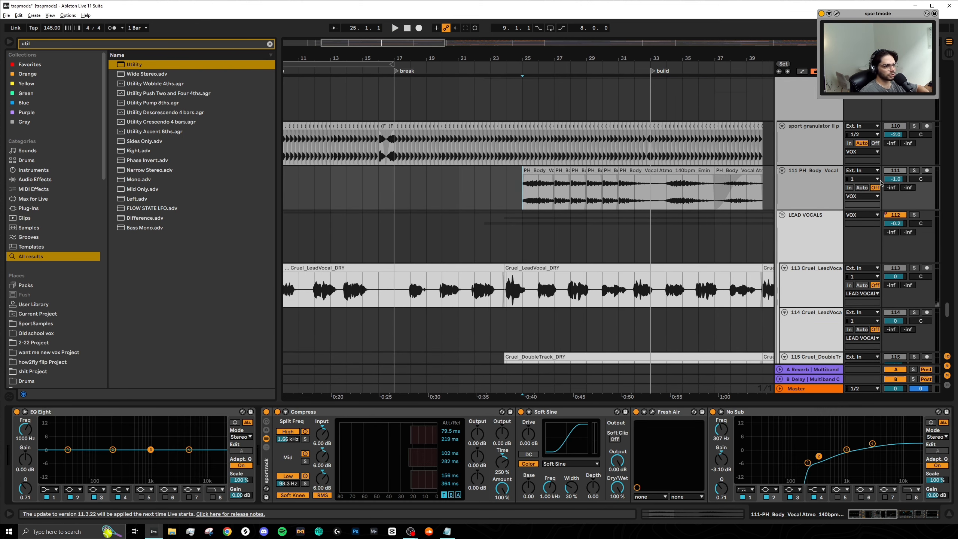
scroll(538, 173, "up", 4)
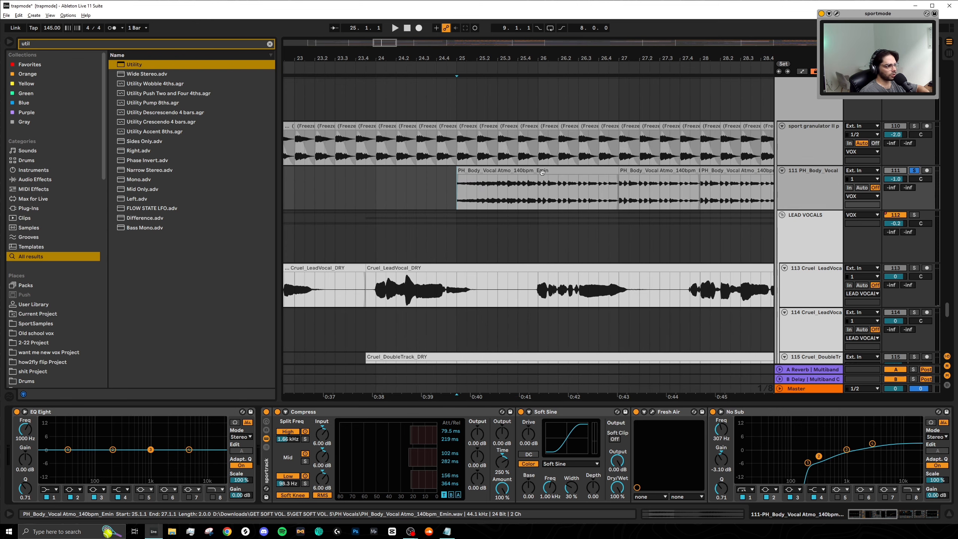
Select the first PH_Body_Vocal clip, play it from bar 25 and inspect the track's effects chain
left_click(538, 173)
scroll(549, 207, "down", 4)
scroll(579, 203, "up", 4)
scroll(582, 202, "right", 3)
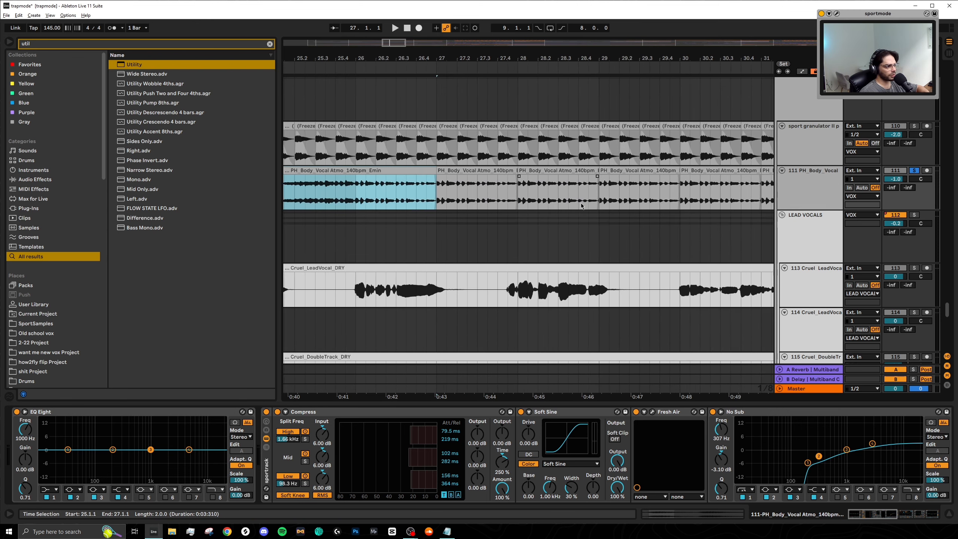
key("space")
scroll(580, 202, "down", 4)
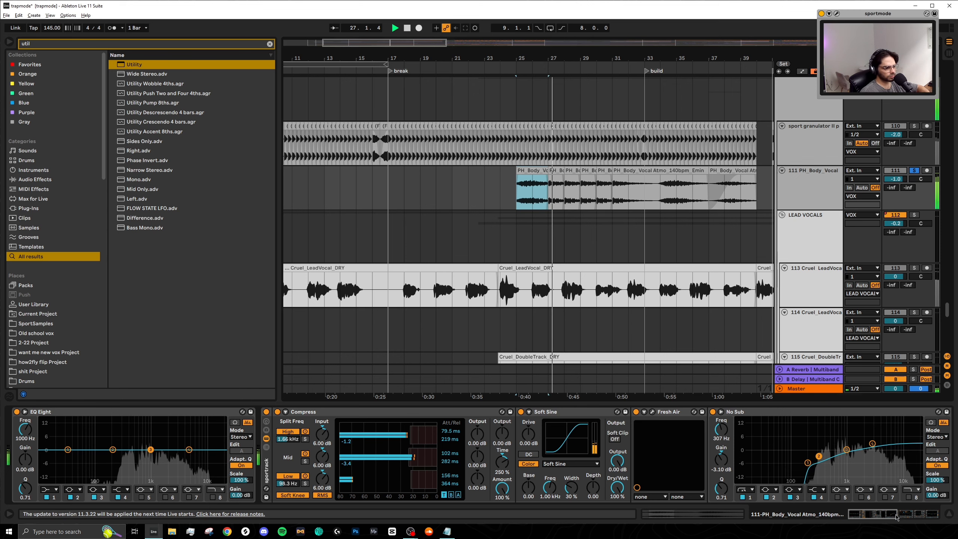
left_click(917, 513)
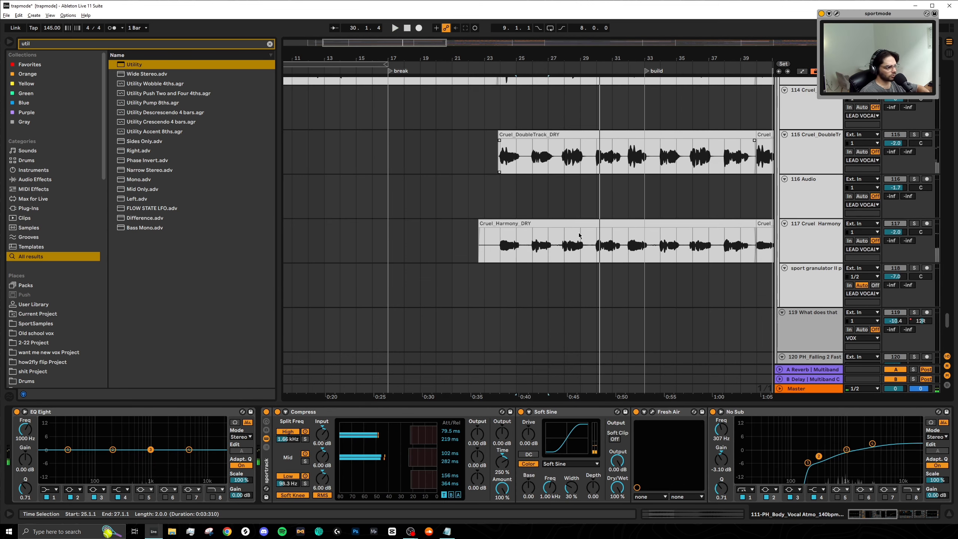
Unsolo the PH_Body_Vocal track and play the full mix from bar 25, reviewing the vocal tracks below it
scroll(580, 235, "down", 3)
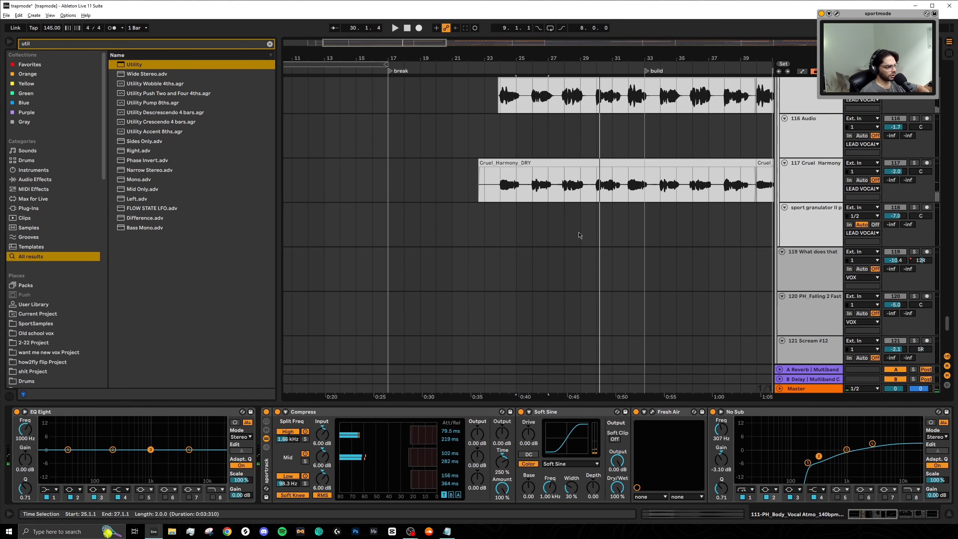
scroll(580, 235, "up", 10)
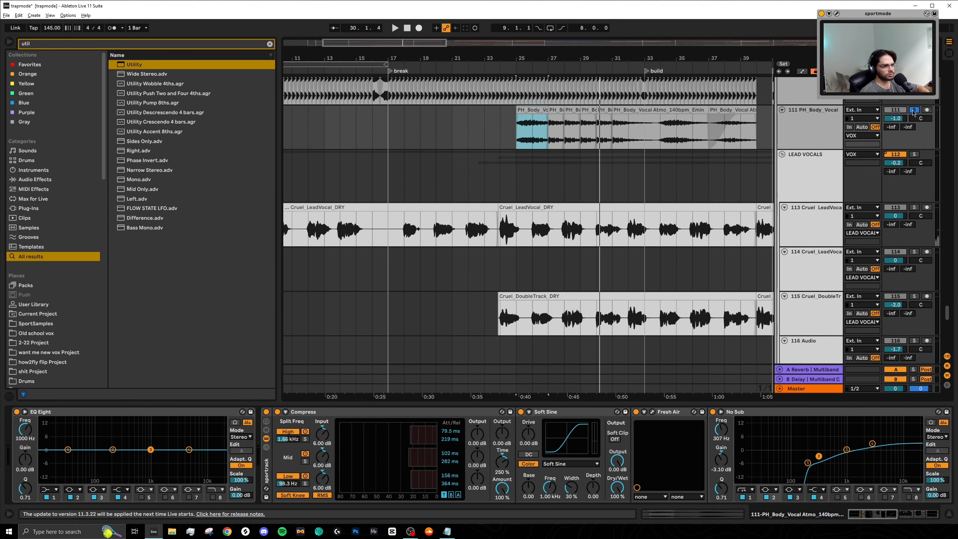
key("space")
scroll(618, 278, "down", 6)
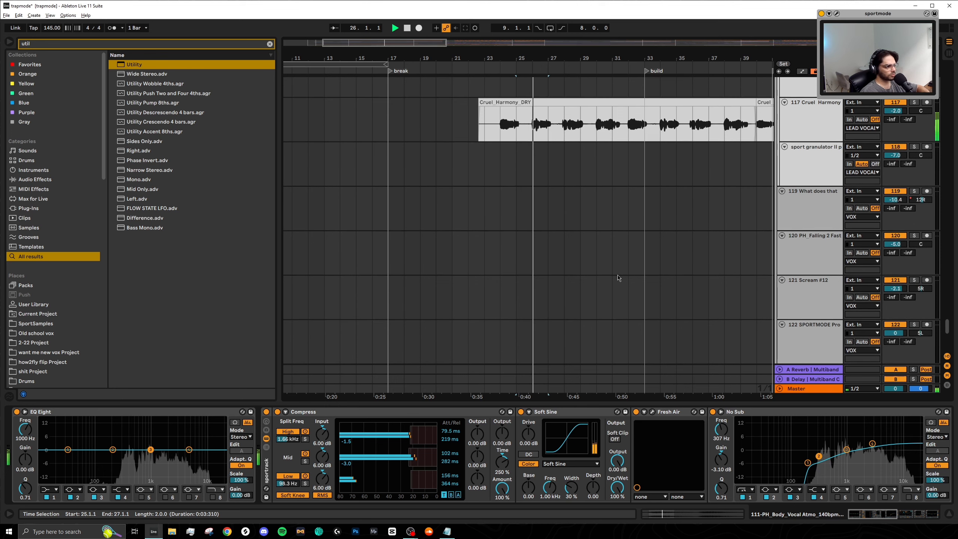
scroll(618, 278, "down", 2)
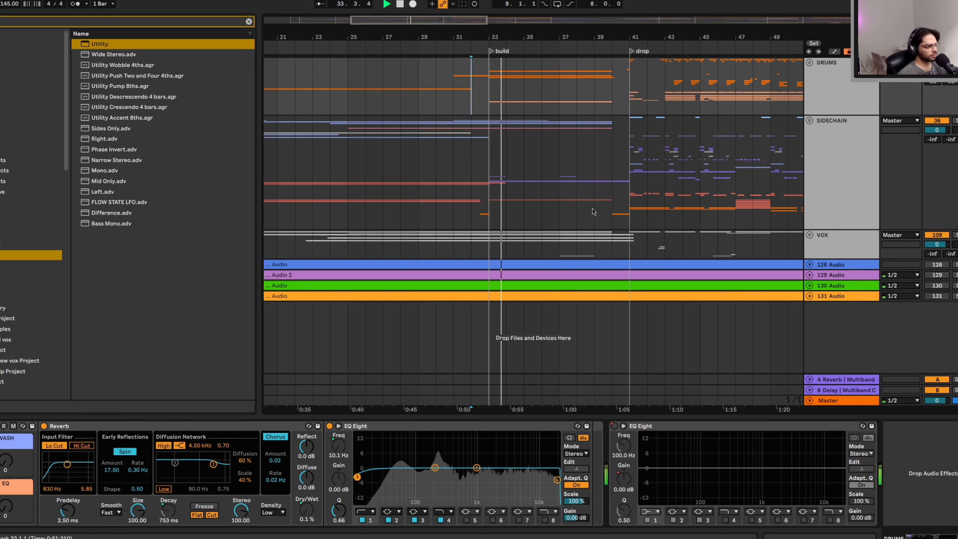
Turn on Follow, let the build play into the drop at bar 41 and stop playback
scroll(588, 210, "up", 5)
scroll(537, 187, "down", 5)
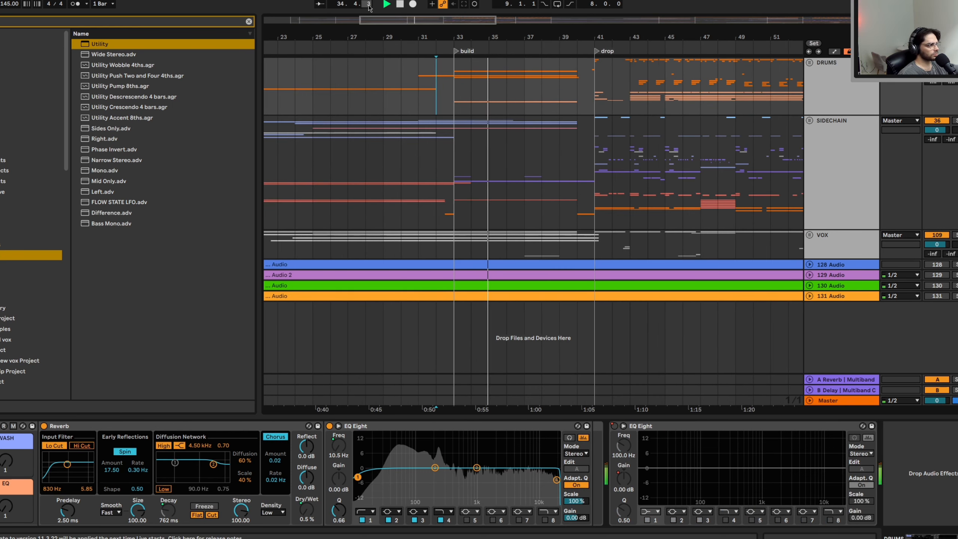
left_click(321, 4)
scroll(518, 162, "up", 5)
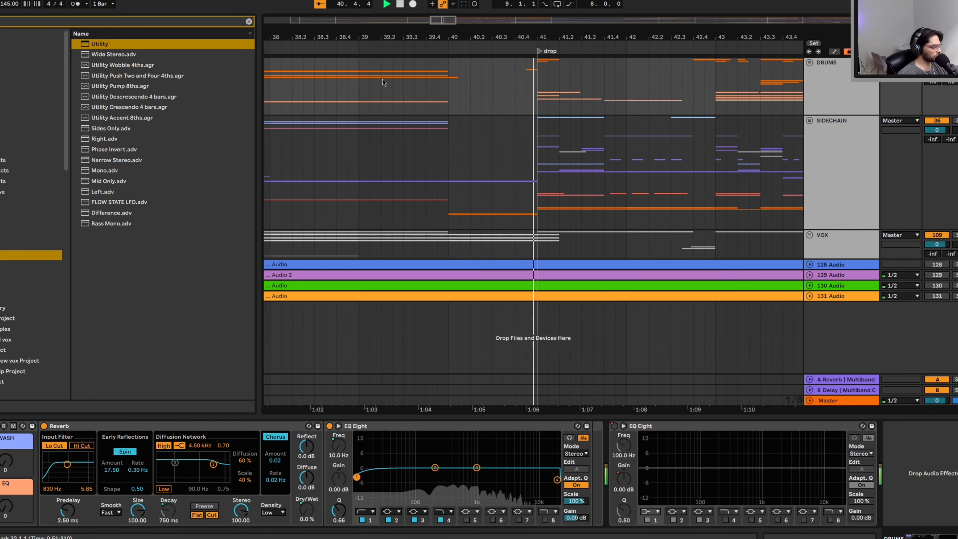
key("space")
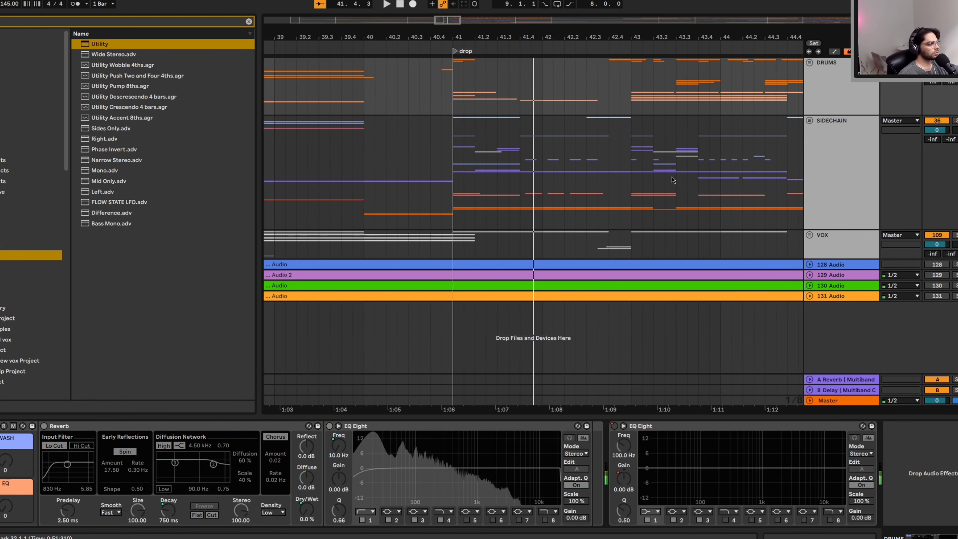
Play the build from bar 33 and review the clap, snare, soft kick and shaker tracks in the DRUMS group
scroll(674, 176, "down", 5)
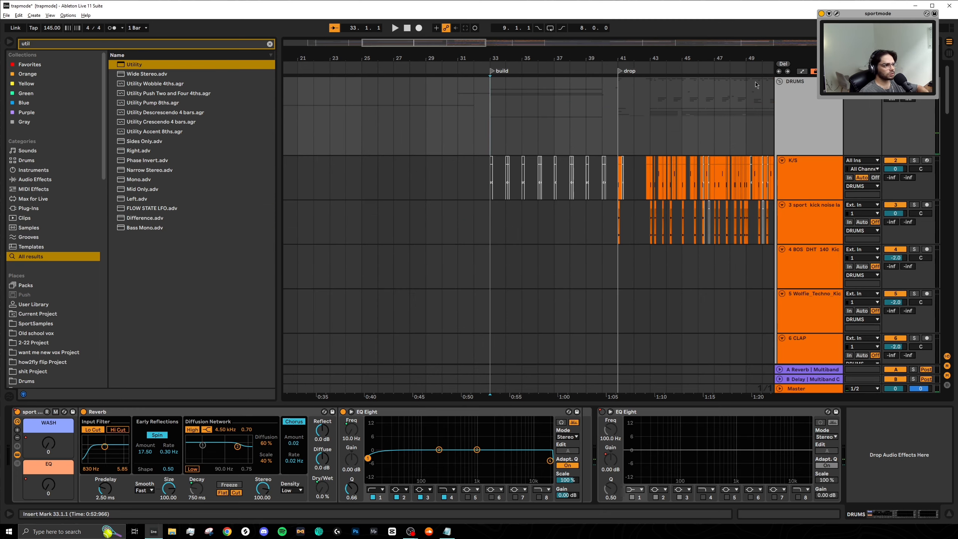
scroll(429, 306, "down", 10)
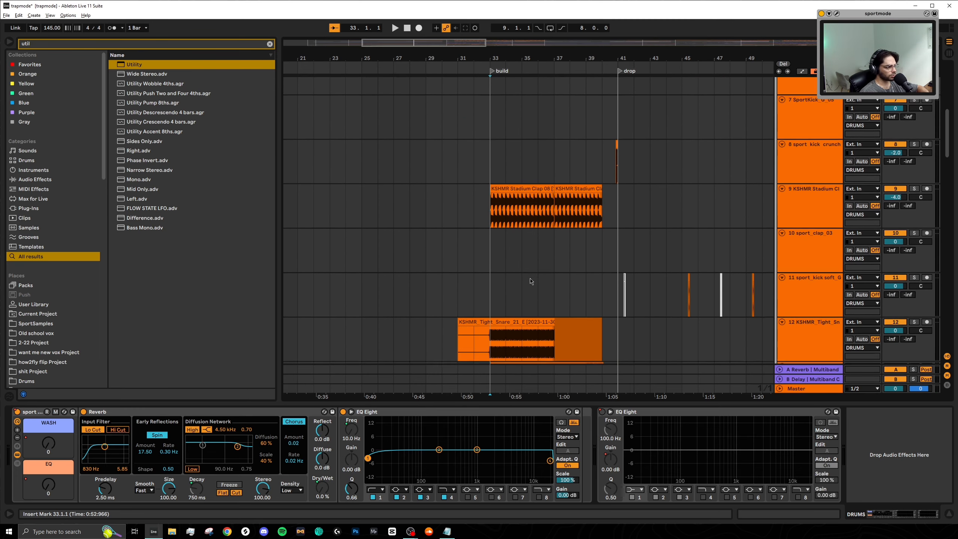
scroll(530, 281, "down", 1)
key("space")
scroll(543, 255, "up", 5)
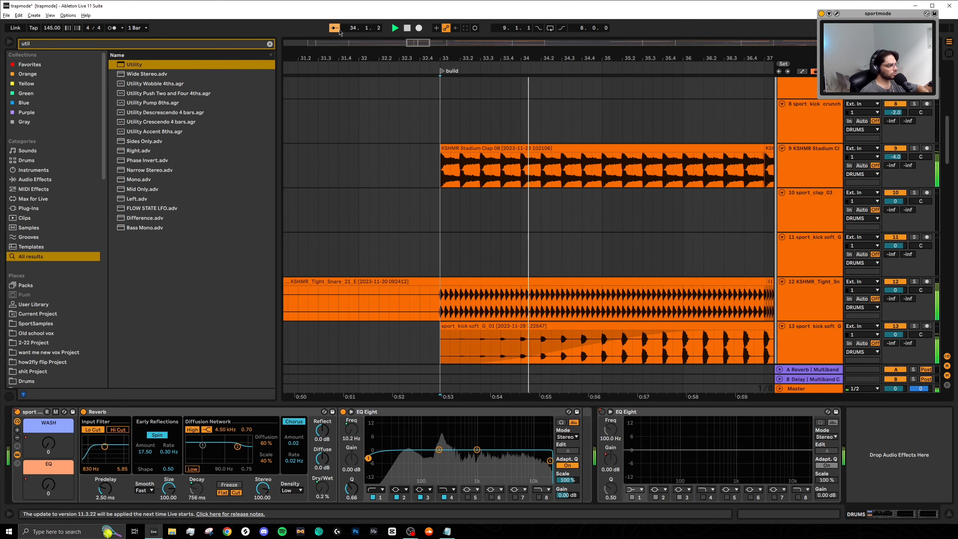
scroll(413, 141, "down", 5)
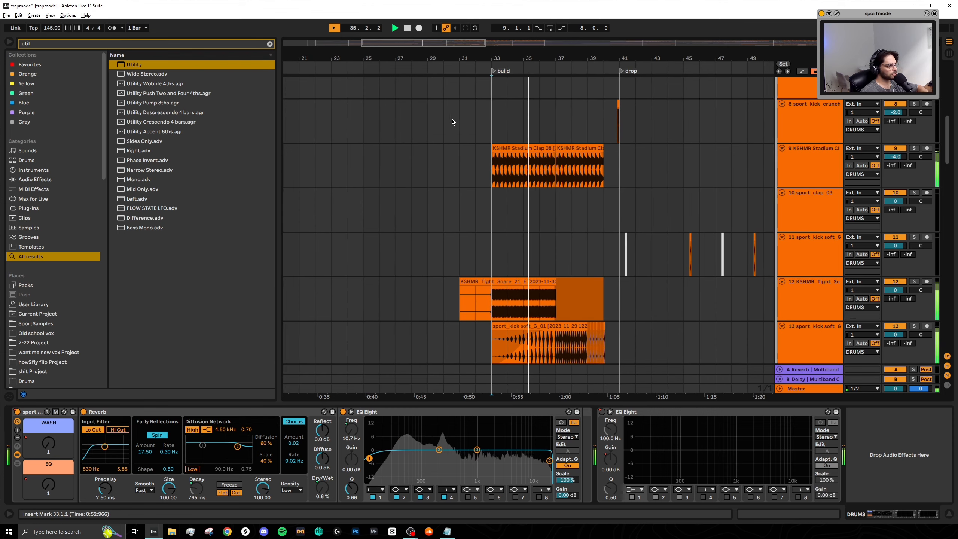
scroll(565, 214, "down", 6)
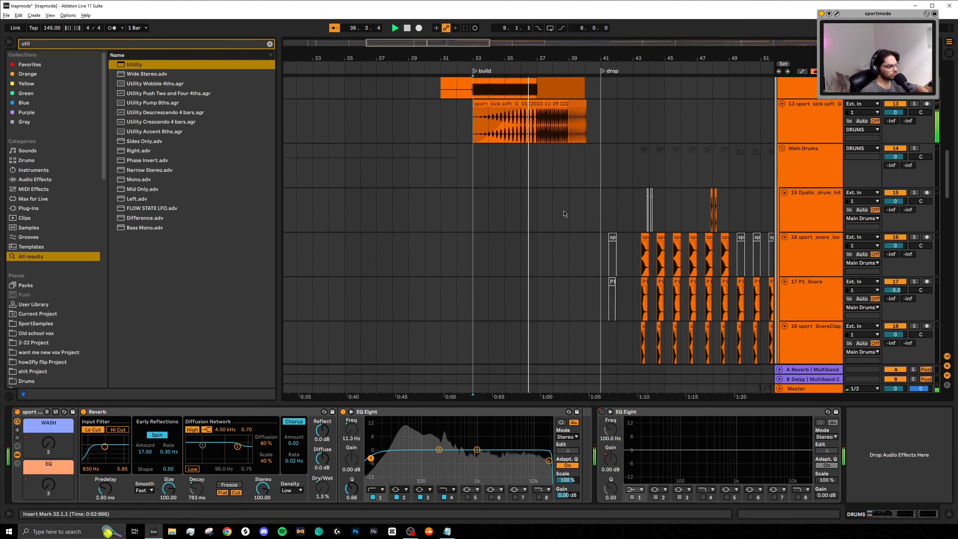
scroll(565, 214, "down", 12)
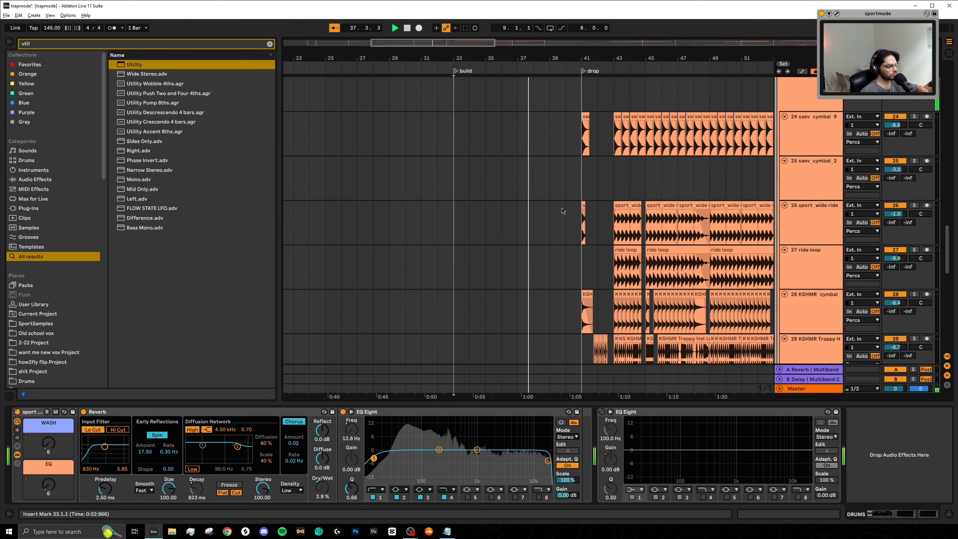
scroll(562, 212, "down", 6)
scroll(504, 176, "up", 4)
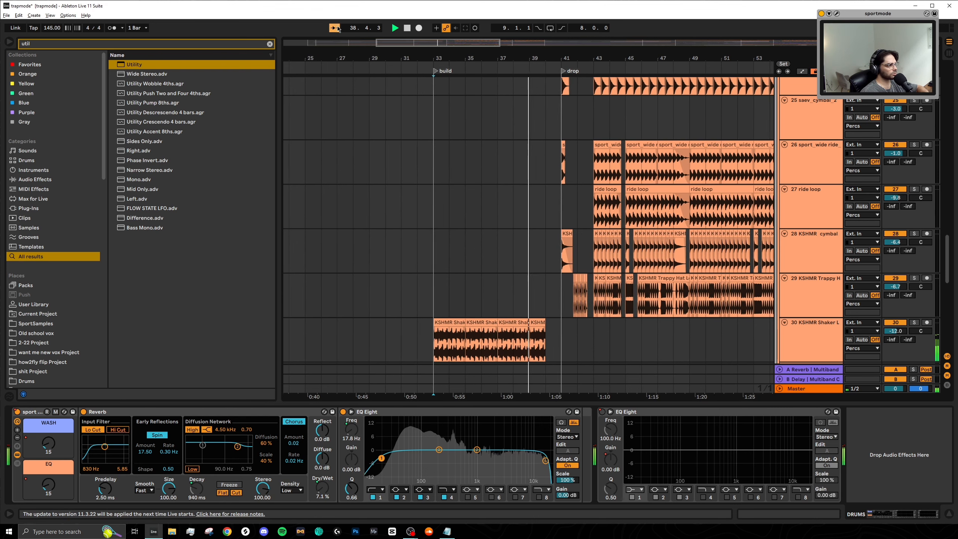
Turn off Follow, review the drum clips ending before the drop and stop playback past bar 41
left_click(338, 29)
scroll(552, 179, "up", 6)
scroll(552, 179, "up", 5)
scroll(612, 171, "up", 3)
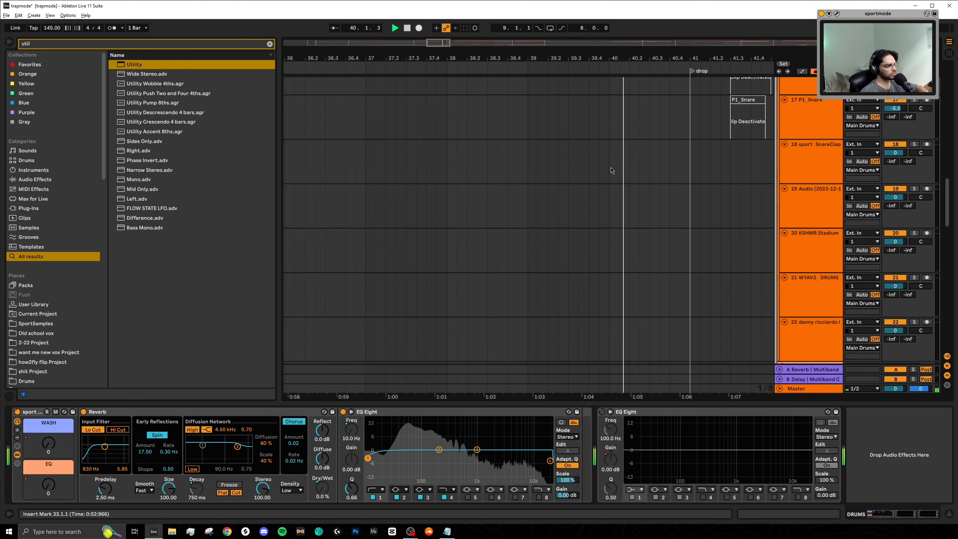
scroll(607, 176, "up", 9)
key("space")
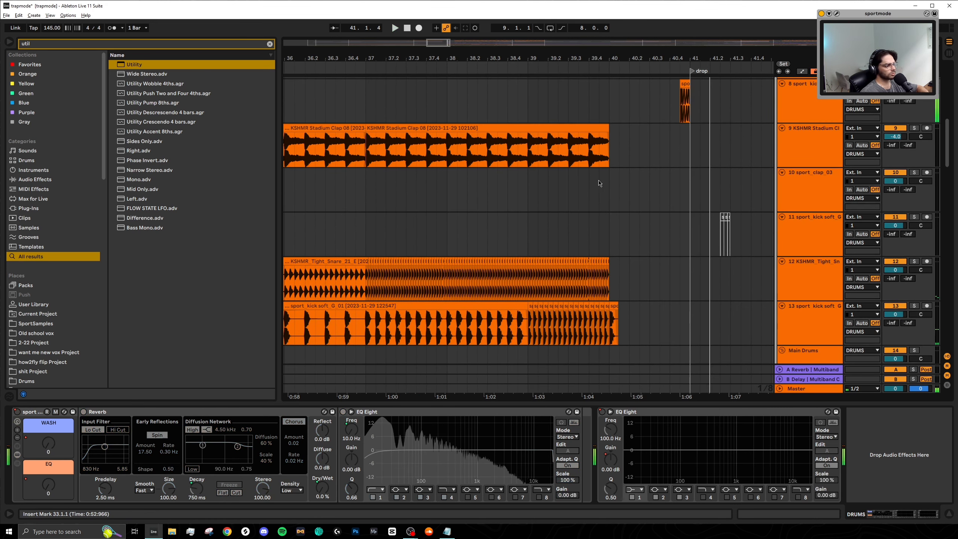
Select the first KSHMR Stadium Clap clip, then inspect the KSHMR Tight Snare track's effects chain at bar 33
scroll(600, 184, "left", 5)
left_click(528, 151)
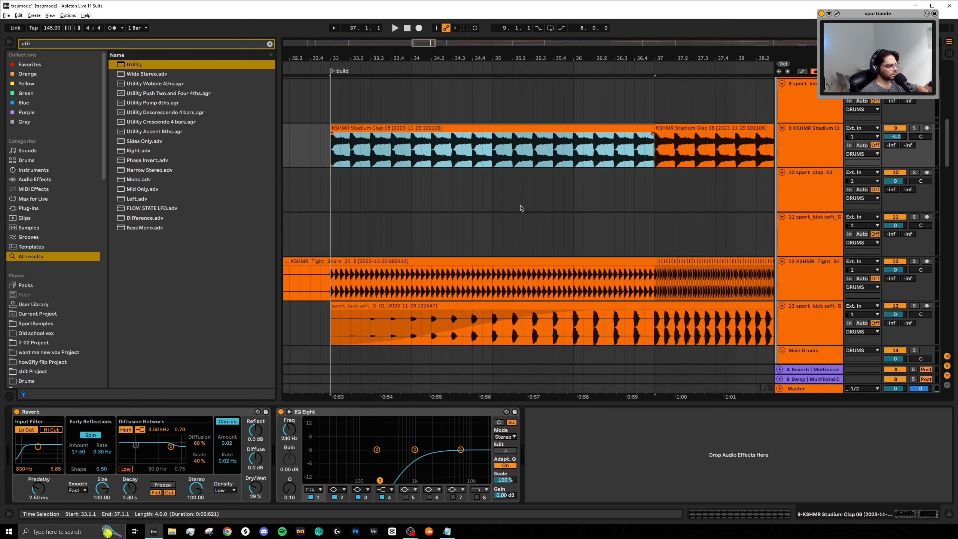
scroll(502, 209, "down", 2)
left_click(337, 198)
scroll(338, 199, "down", 5)
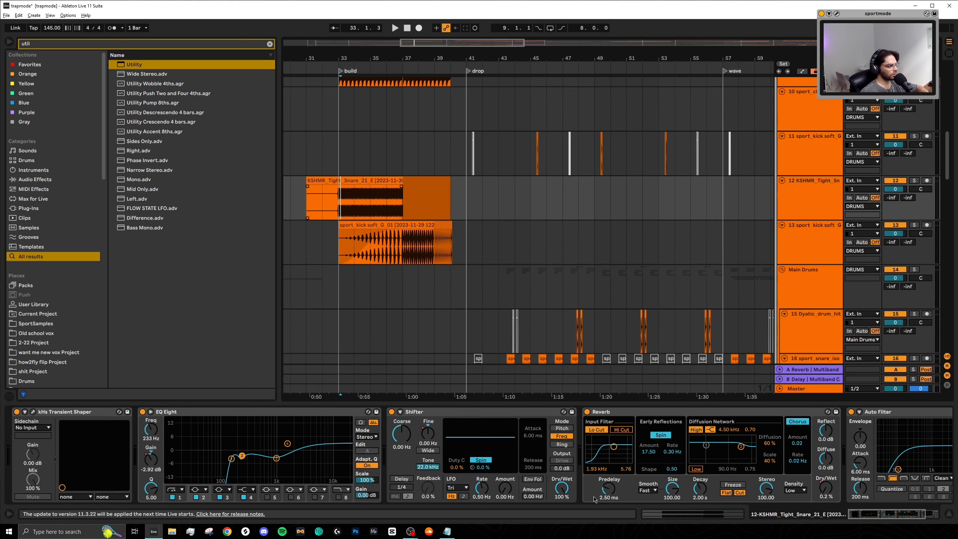
scroll(651, 415, "right", 3)
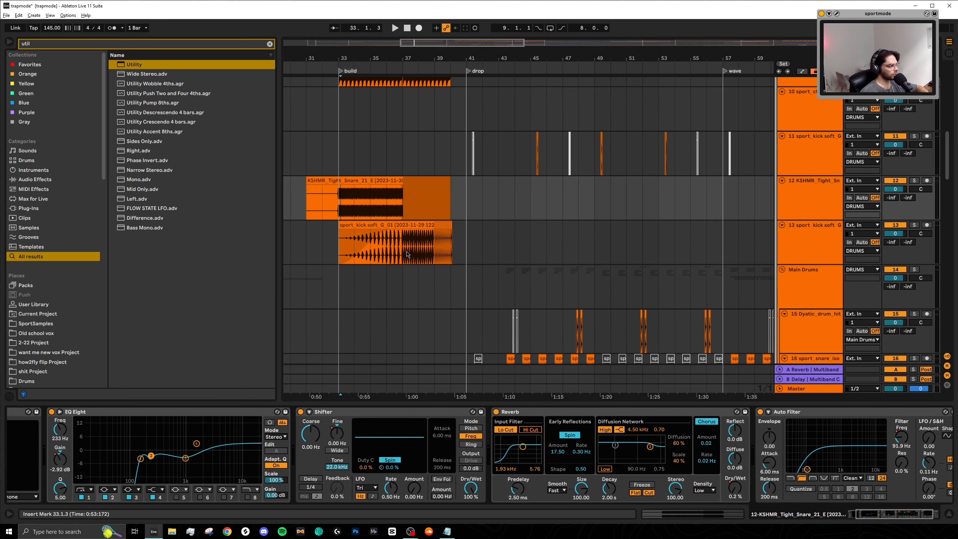
Solo the second sport_kick soft track and play its build-up clip from bar 35 and again from bar 37
left_click(381, 242)
scroll(379, 256, "up", 5)
scroll(479, 279, "down", 5)
key("s")
left_click(453, 249)
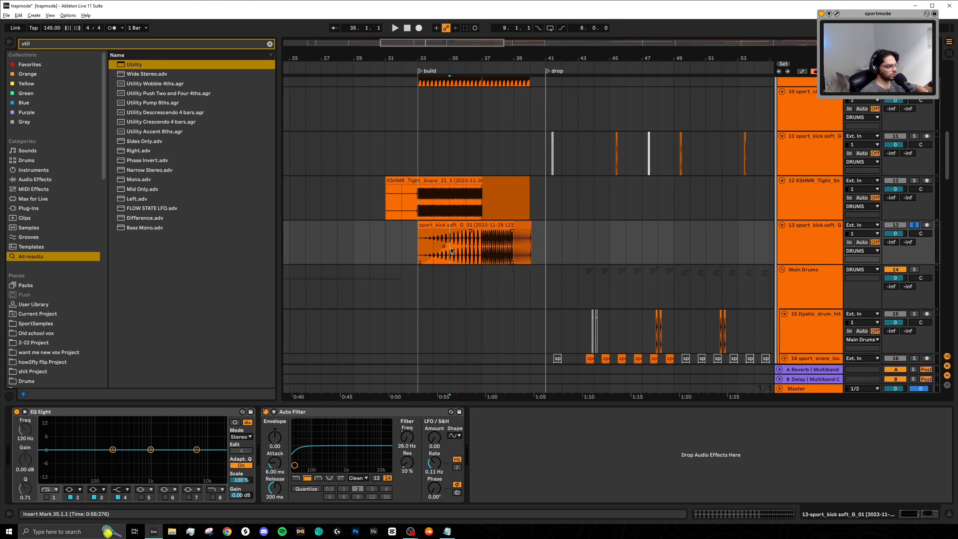
scroll(458, 253, "up", 5)
key("space")
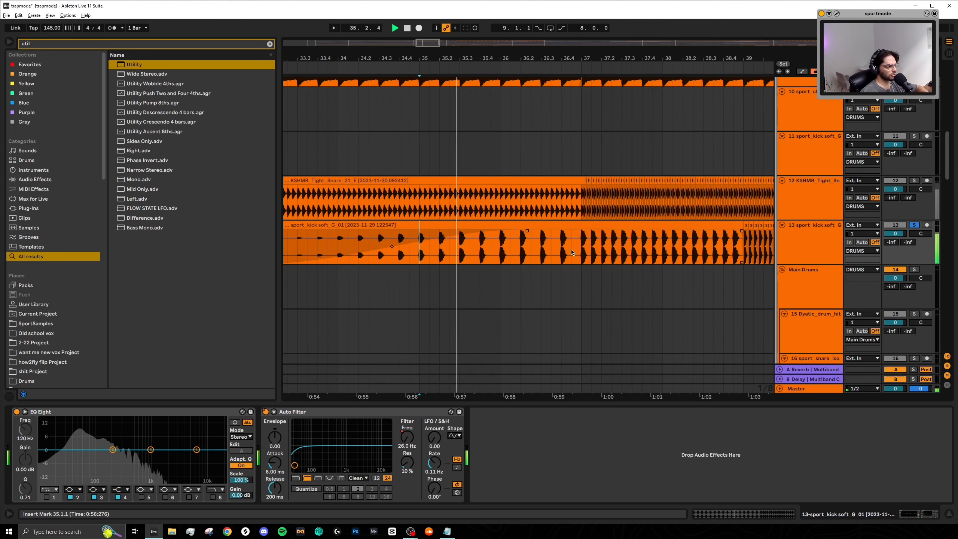
left_click(582, 255)
scroll(573, 248, "down", 6)
scroll(554, 233, "up", 3)
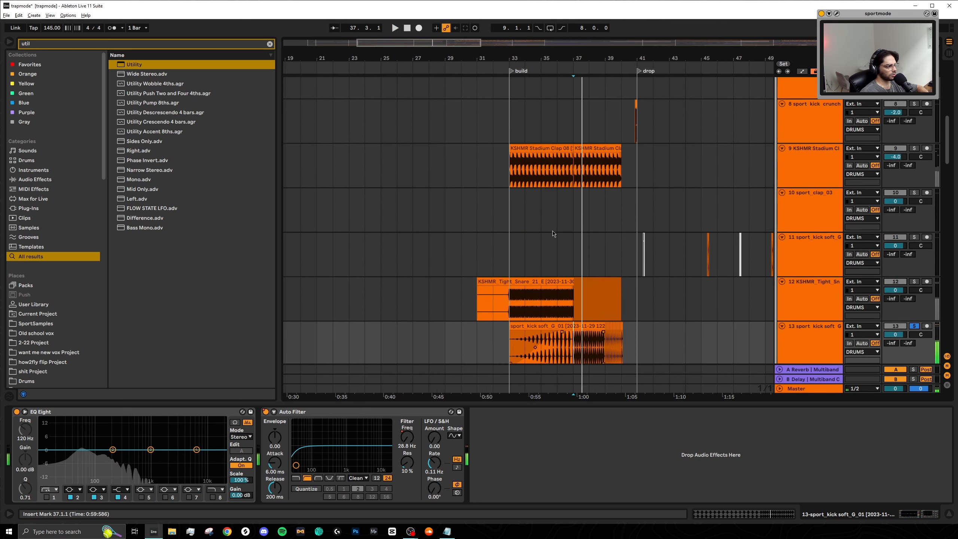
Solo the KSHMR Shaker Loop track in the Percs group and play its build clips from bar 37
scroll(592, 261, "down", 14)
scroll(592, 261, "down", 7)
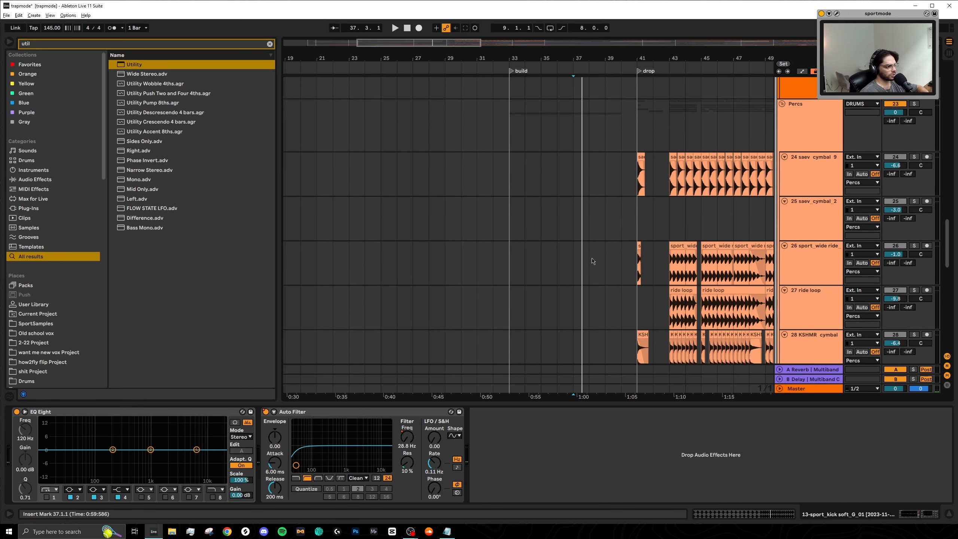
left_click(843, 267)
key("space")
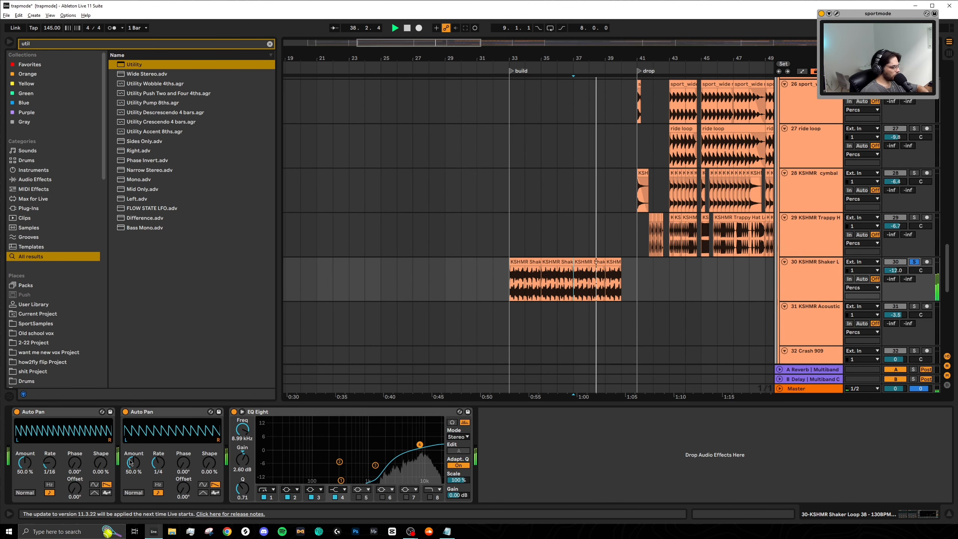
key("space")
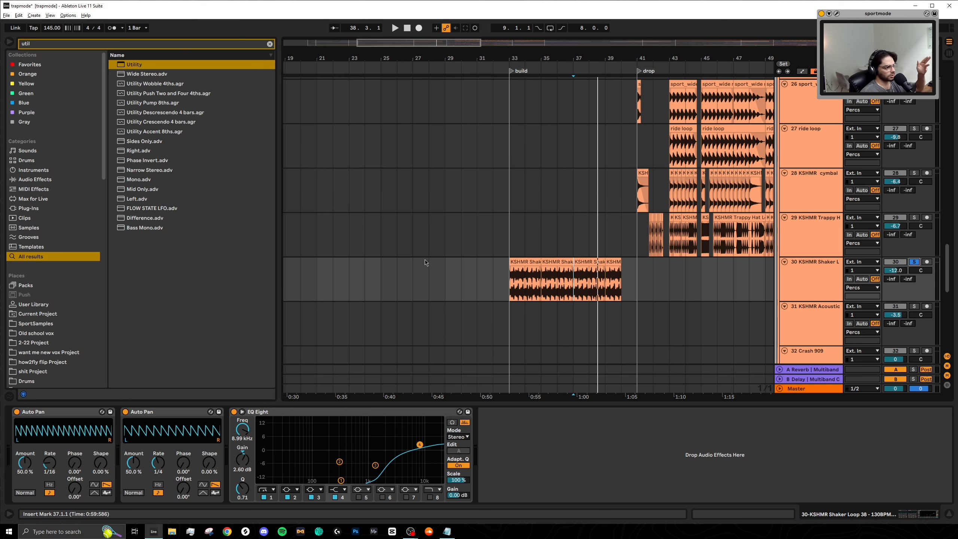
Solo the sport_kick_crunch track and play its short clip just before the drop, from 40.4.3
scroll(614, 266, "up", 20)
scroll(620, 253, "up", 14)
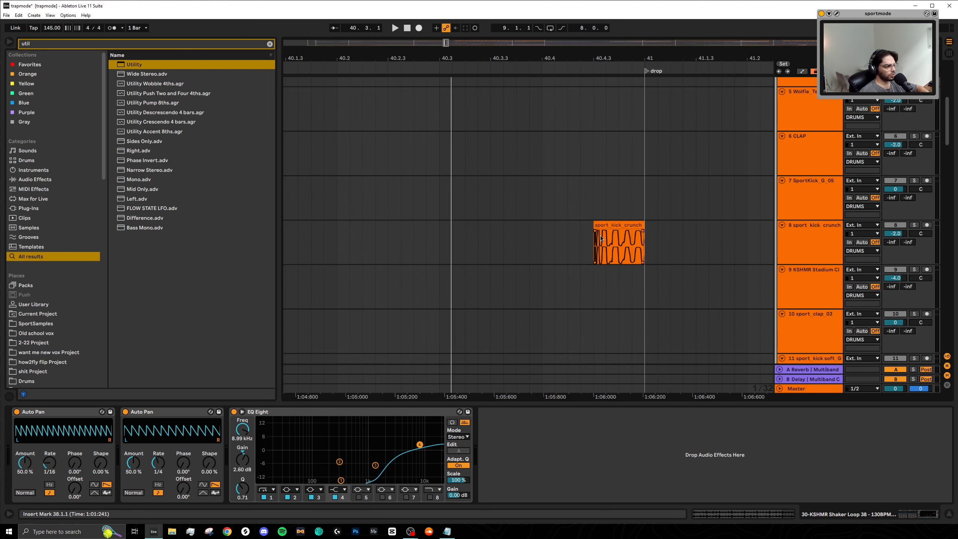
left_click(613, 226)
scroll(634, 252, "right", 3)
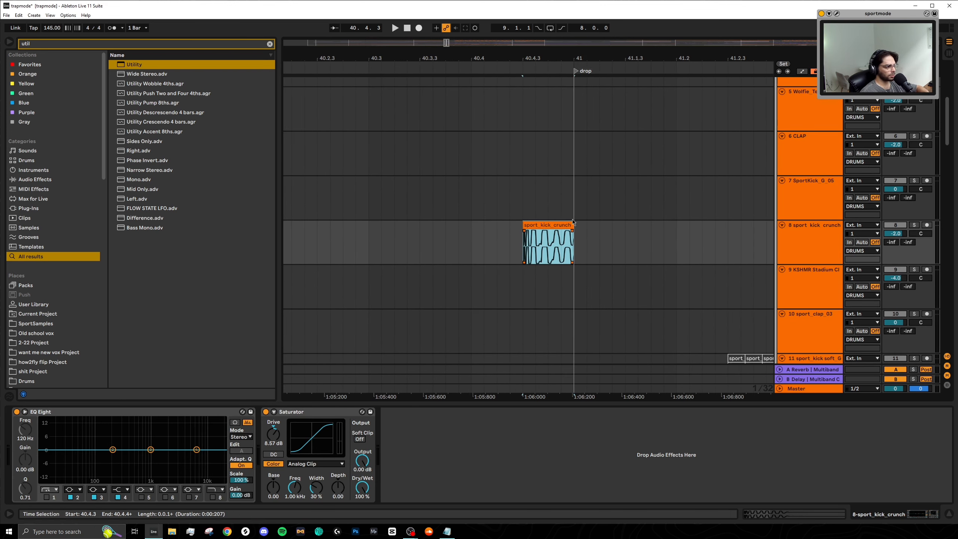
left_click(915, 225)
key("space")
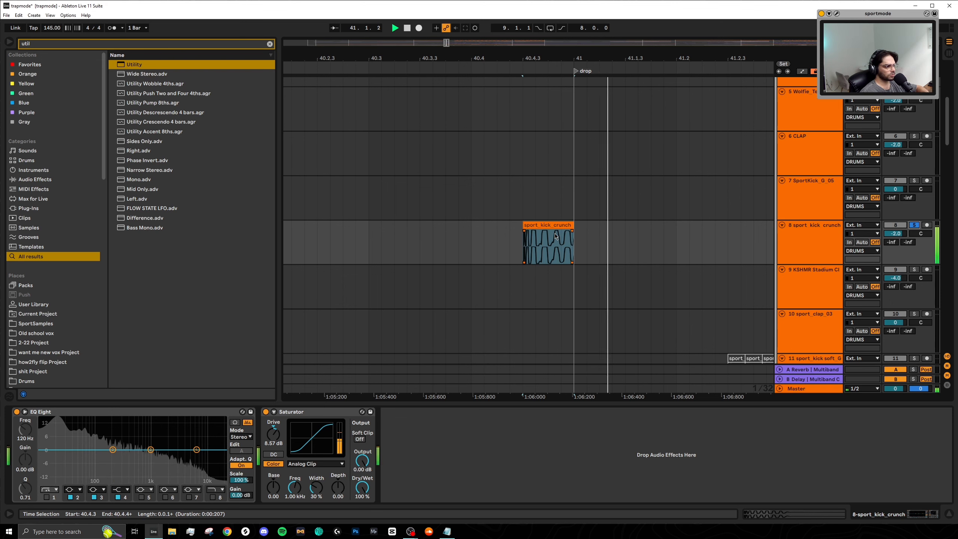
left_click(558, 225)
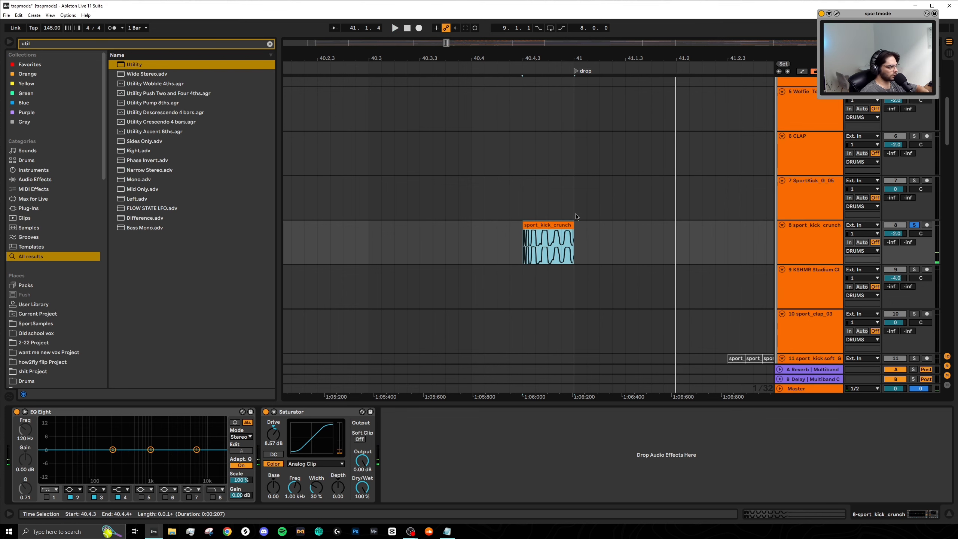
Inspect the sport_kick_crunch clip's sample settings and effects chain, replay it soloed, and play it unsoloed with the full mix
left_click(831, 517)
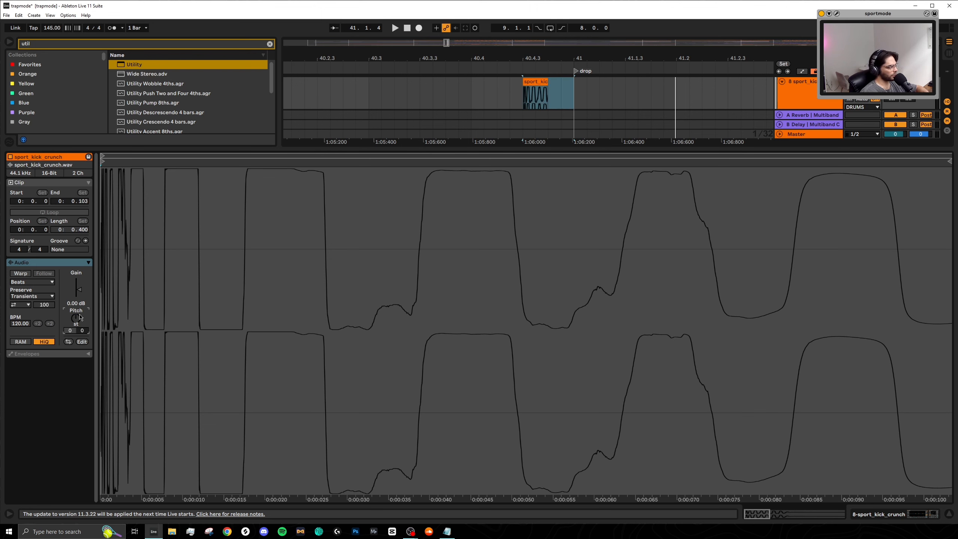
left_click(895, 522)
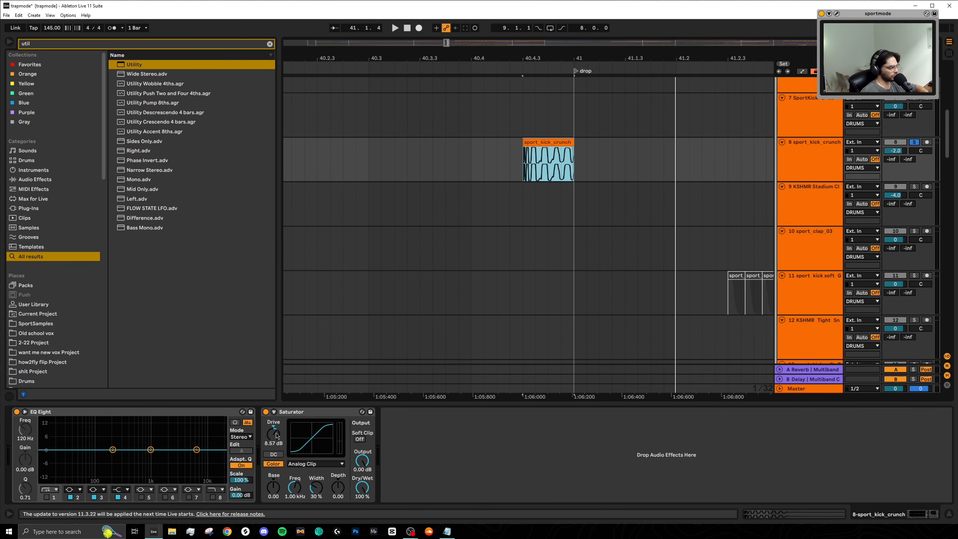
scroll(618, 236, "up", 1)
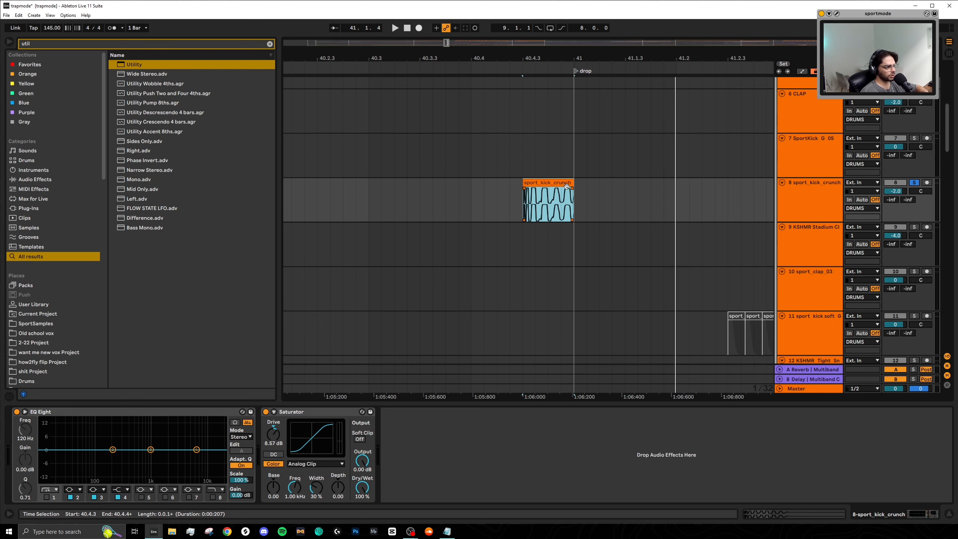
key("space")
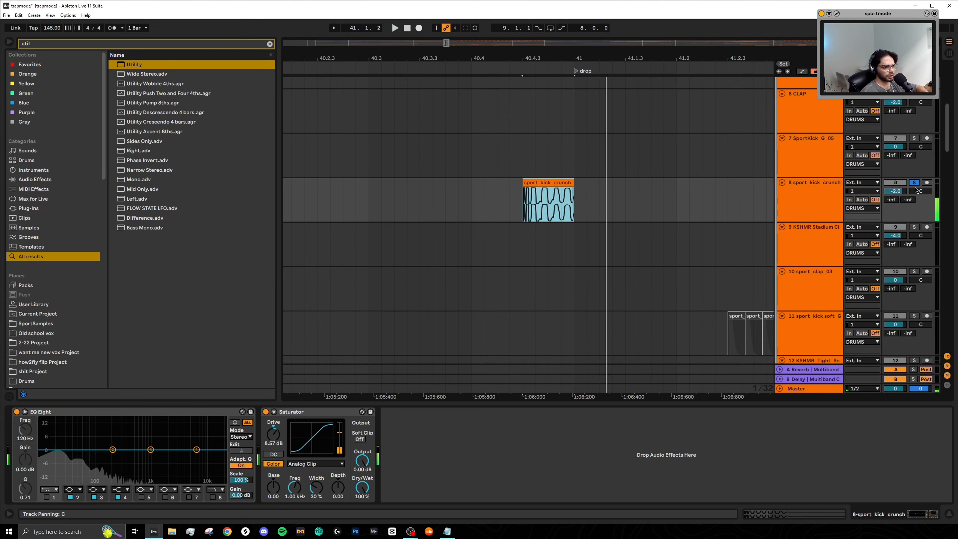
scroll(652, 214, "down", 5)
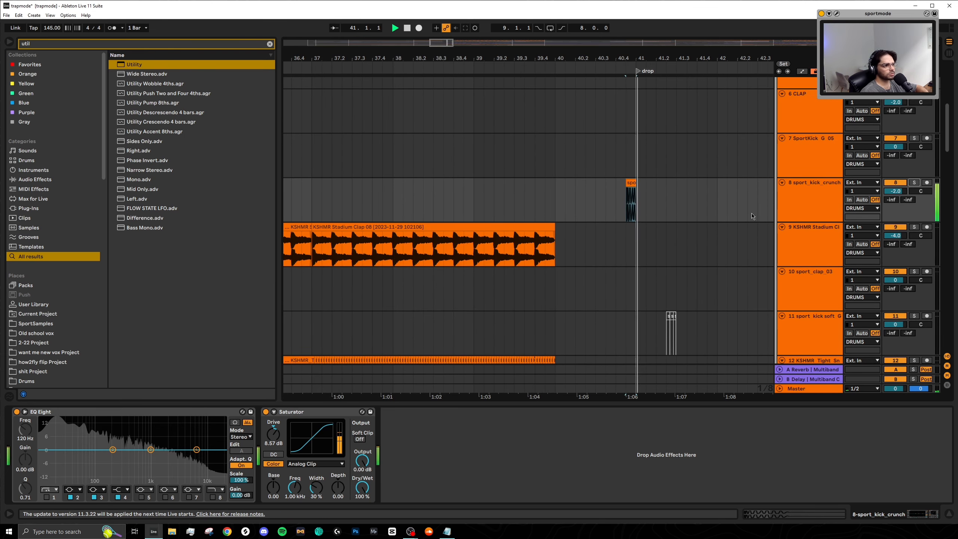
Solo the SIDECHAIN group and play the build from bar 36 while reviewing its riser, sample and synth tracks
scroll(616, 269, "down", 10)
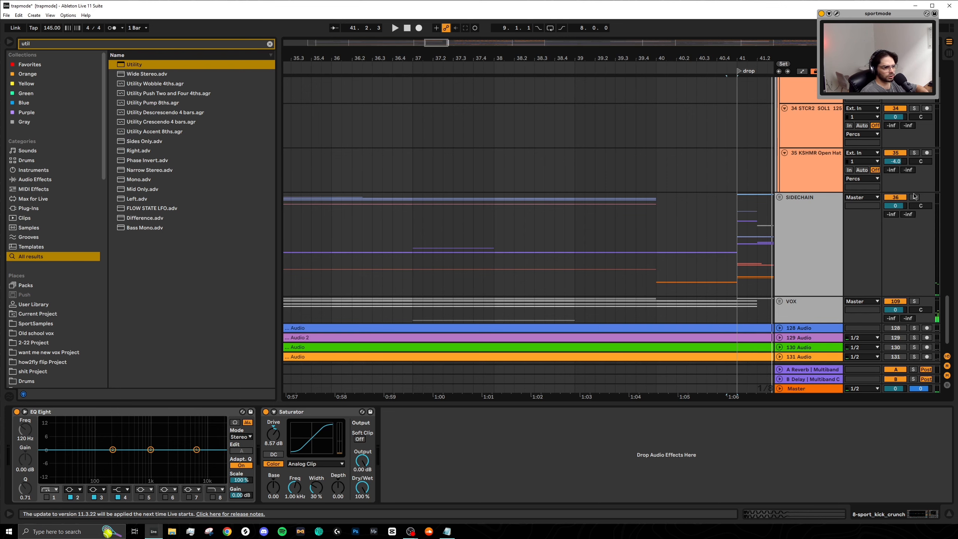
left_click(914, 197)
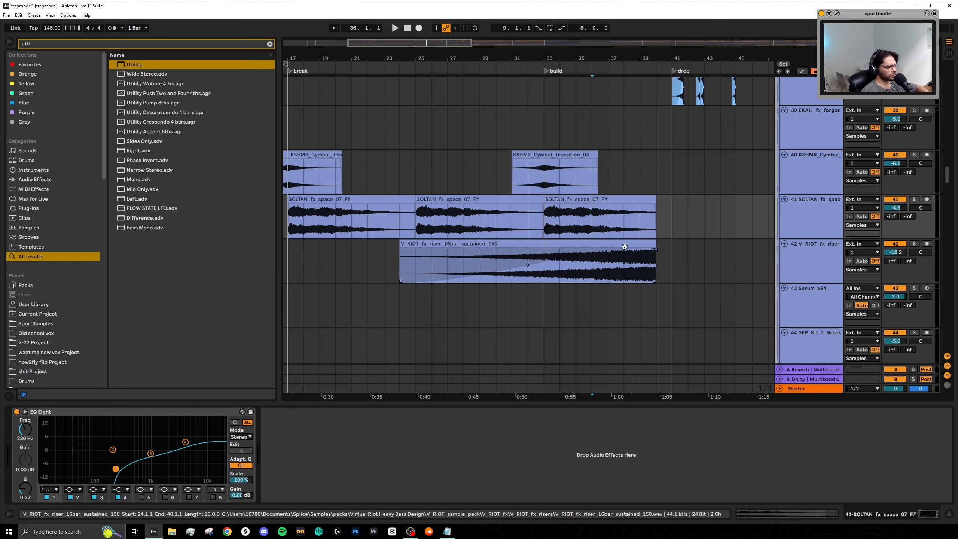
scroll(625, 246, "down", 2)
key("space")
scroll(641, 241, "up", 5)
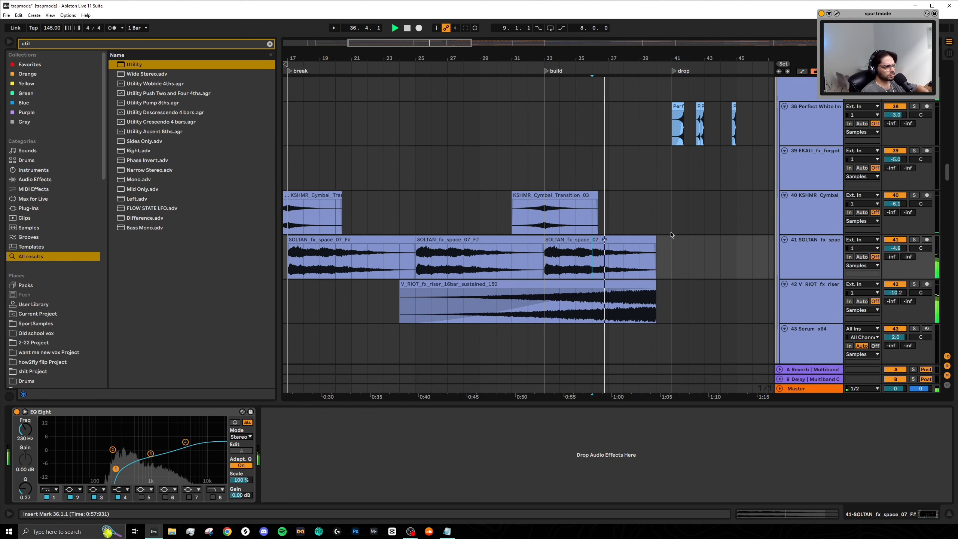
scroll(678, 231, "down", 10)
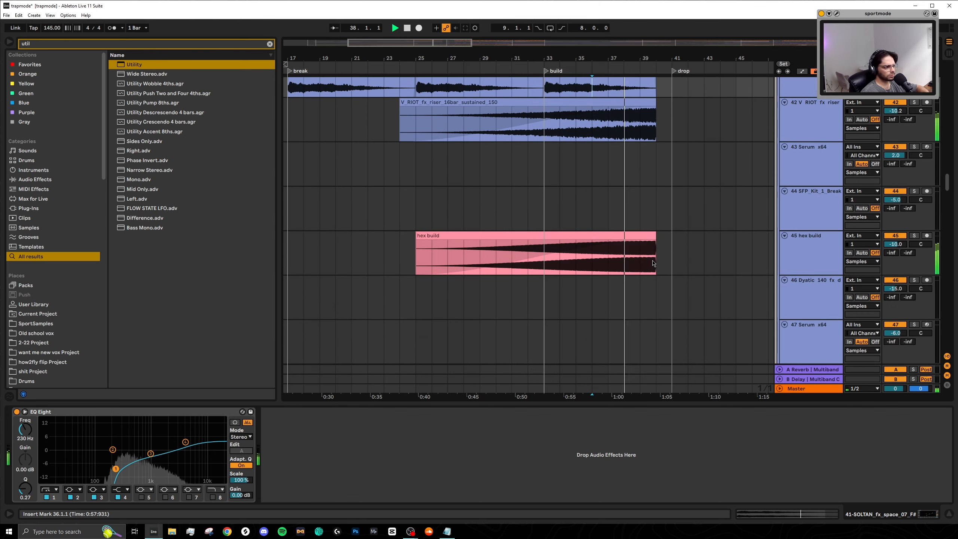
scroll(623, 264, "down", 15)
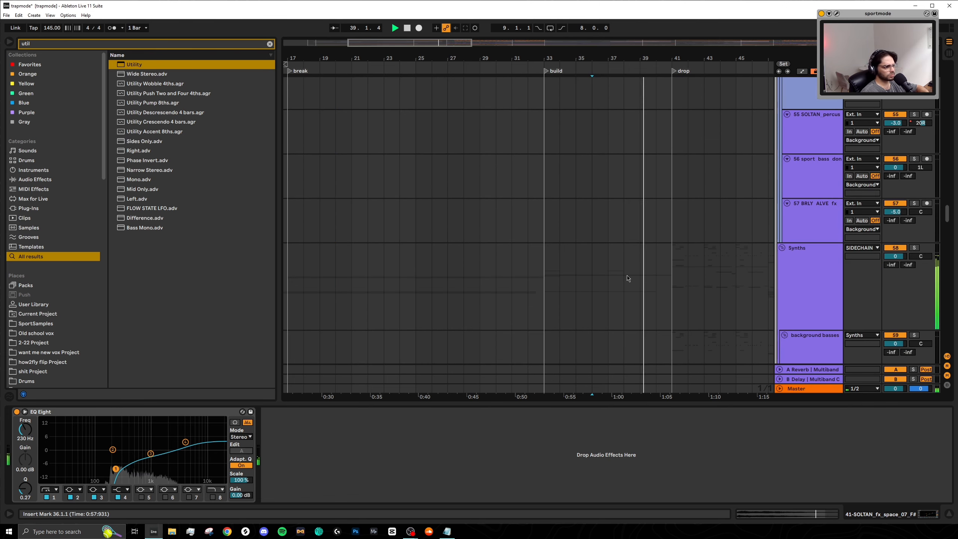
scroll(631, 278, "down", 15)
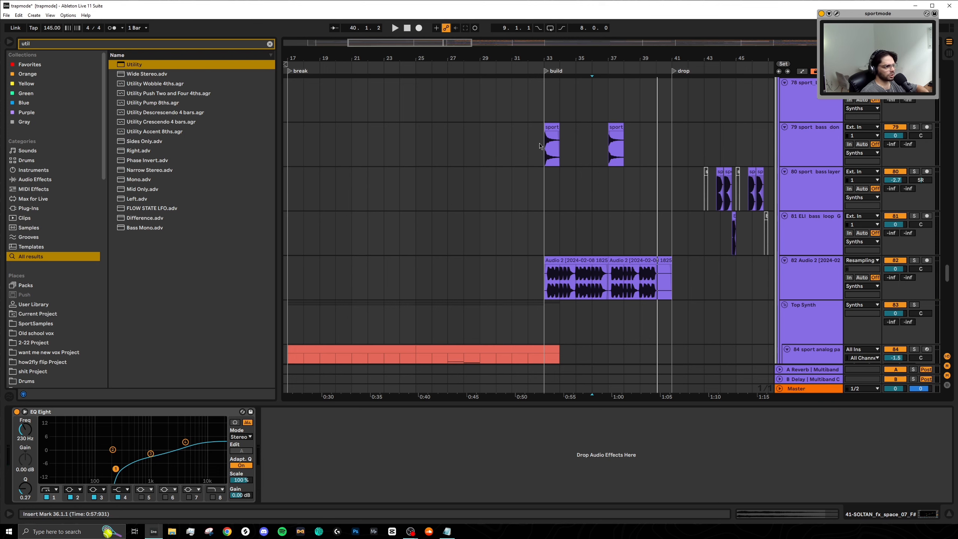
Solo the sport_bass_donk track and play its first clip from the build marker at bar 33
left_click(539, 146)
left_click(914, 127)
key("space")
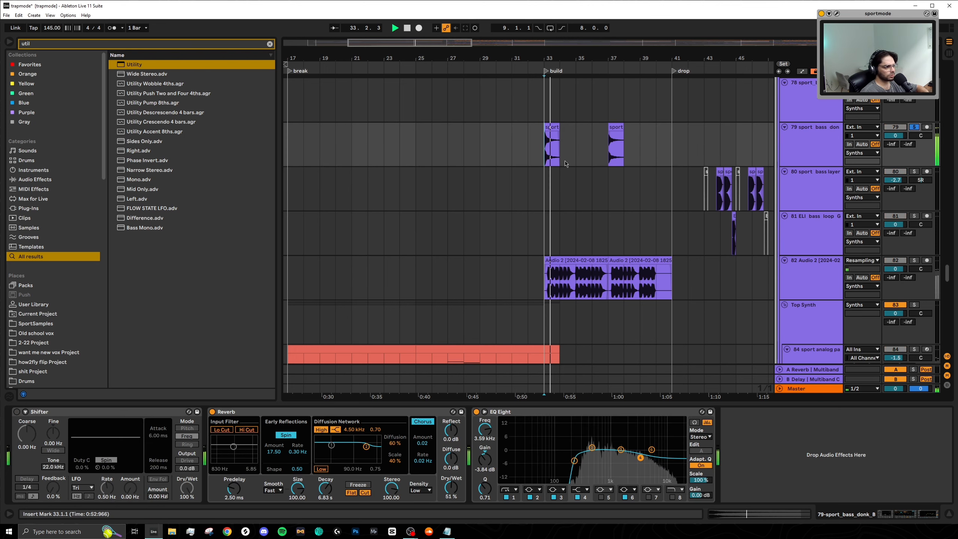
scroll(566, 166, "up", 5)
left_click(502, 127)
key("space")
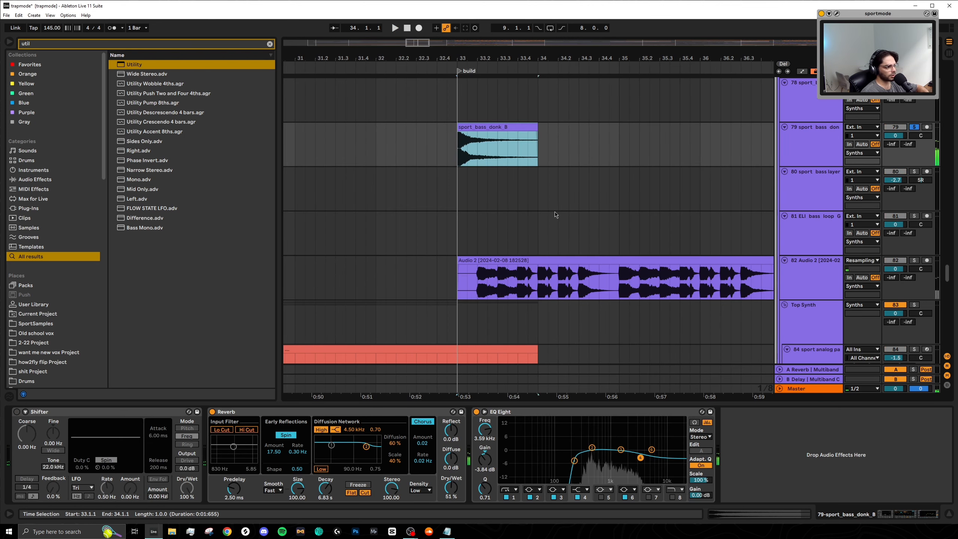
Solo the resampled Audio 2 track in the Synths group and play its build clips from bar 33
scroll(556, 215, "down", 5)
left_click(560, 260)
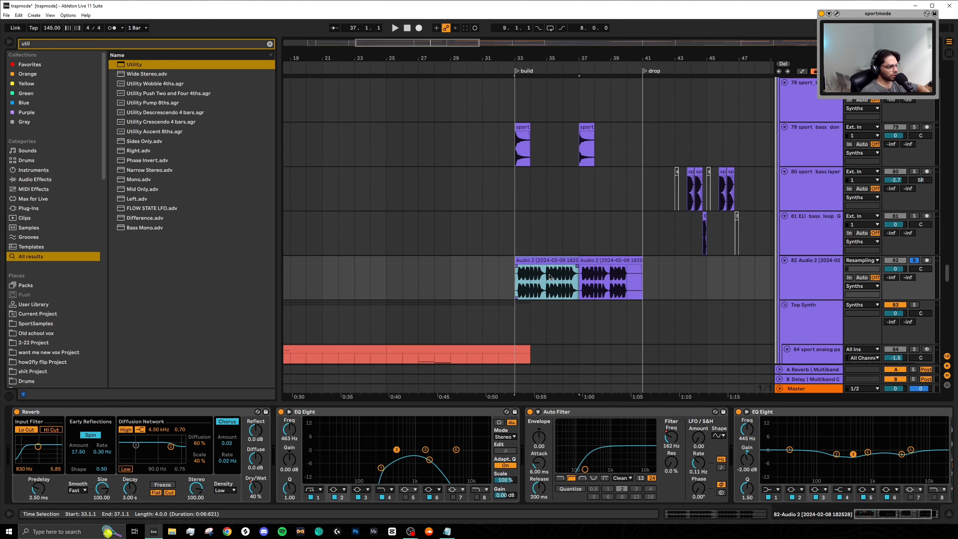
key("space")
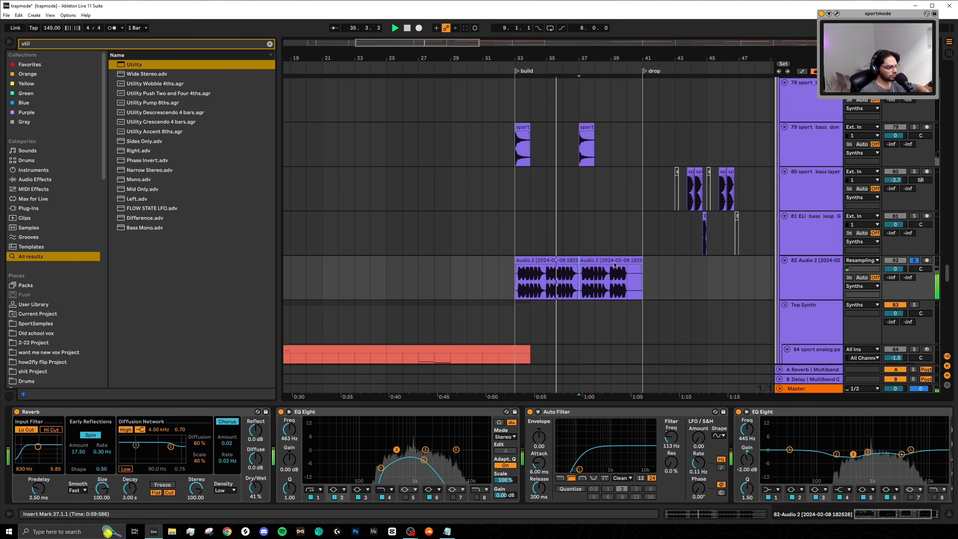
key("space")
scroll(643, 174, "right", 3)
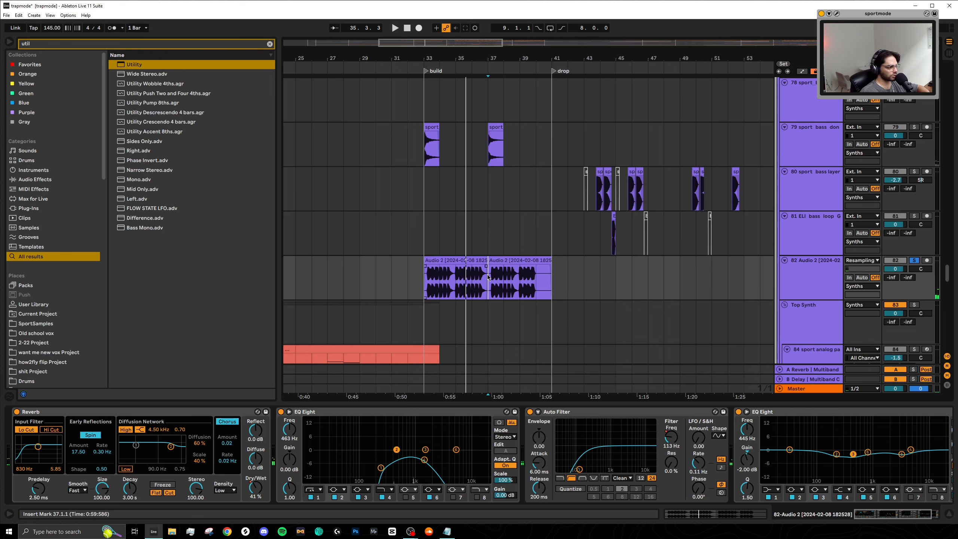
Review the Reece bass clips, then solo the BOS_IS_FX one-shot sub track and play it from bar 40
scroll(475, 258, "down", 4)
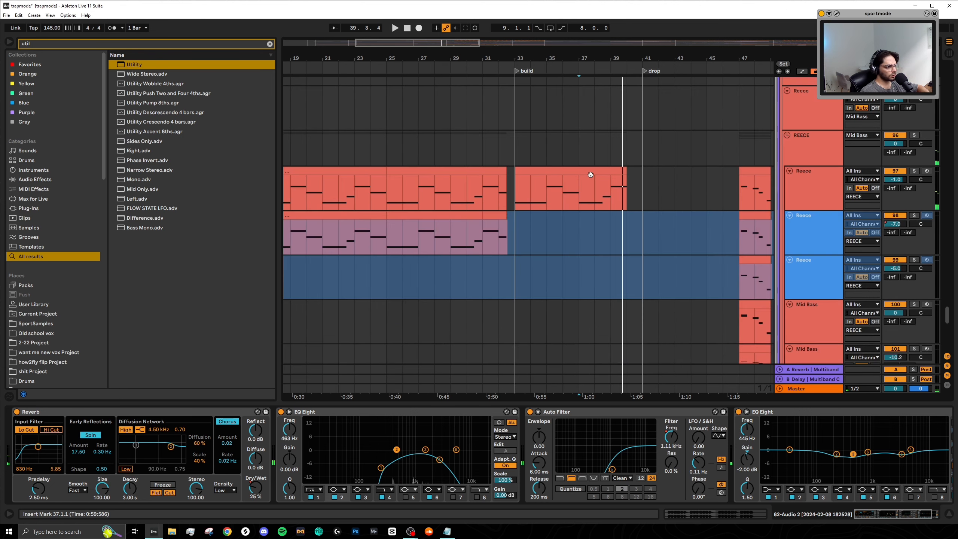
left_click(590, 172)
scroll(506, 232, "down", 2)
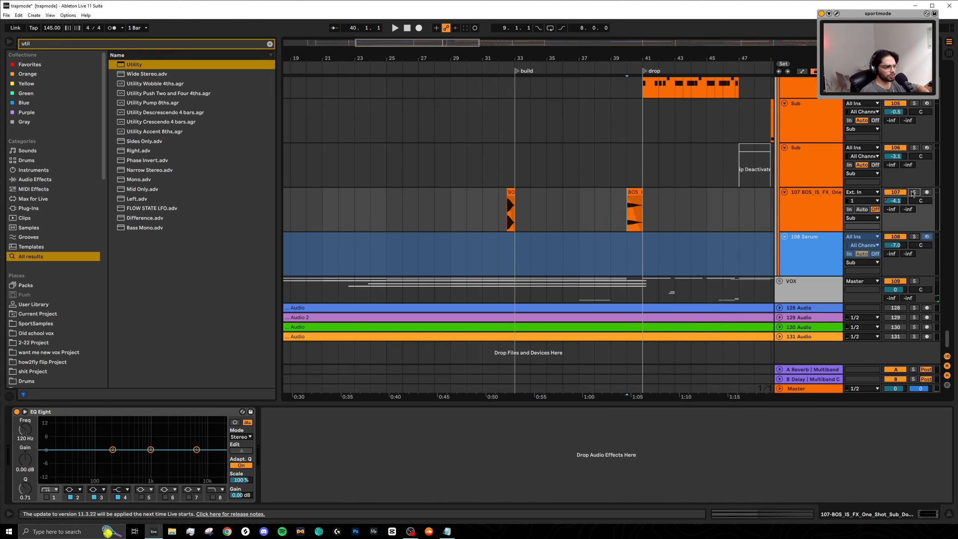
left_click(912, 193)
key("space")
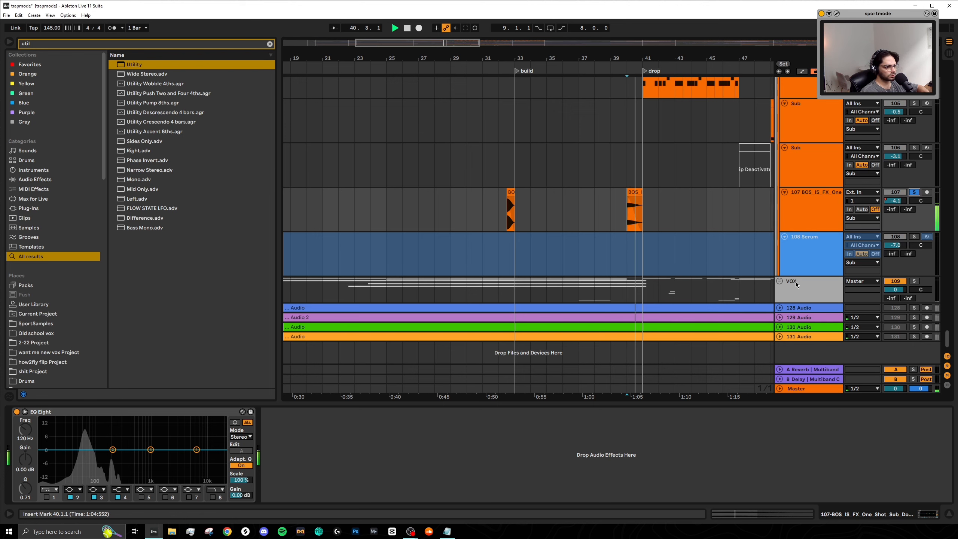
key("space")
Unfold the VOX group, solo the LEAD VOCALS group and play the vocals from bar 33
left_click(780, 281)
scroll(522, 287, "down", 12)
left_click(519, 250)
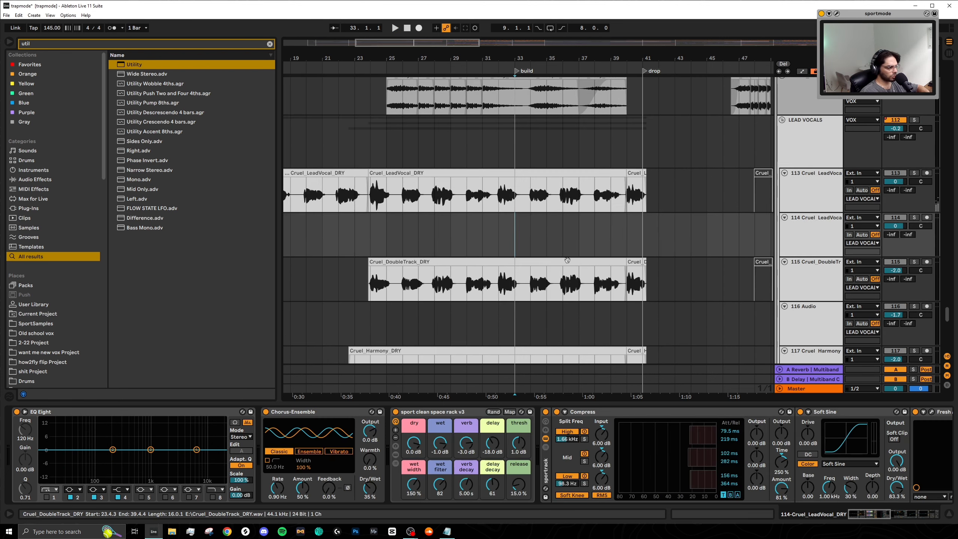
scroll(558, 262, "down", 4)
scroll(568, 261, "up", 4)
key("space")
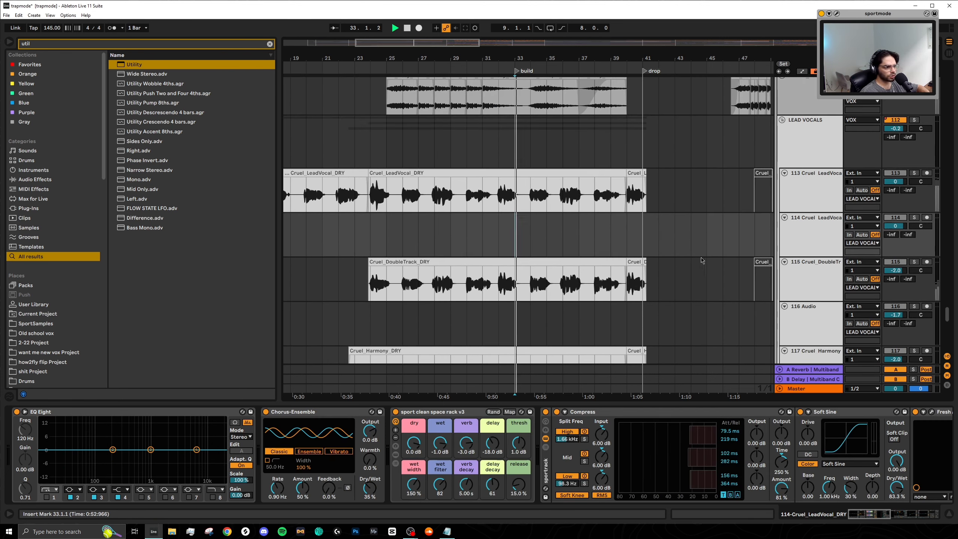
left_click(914, 120)
key("space")
key("space")
Extend the solo from LEAD VOCALS to the whole VOX group and review its granulator, PH_Body_Vocal and lead tracks during playback
scroll(606, 203, "up", 8)
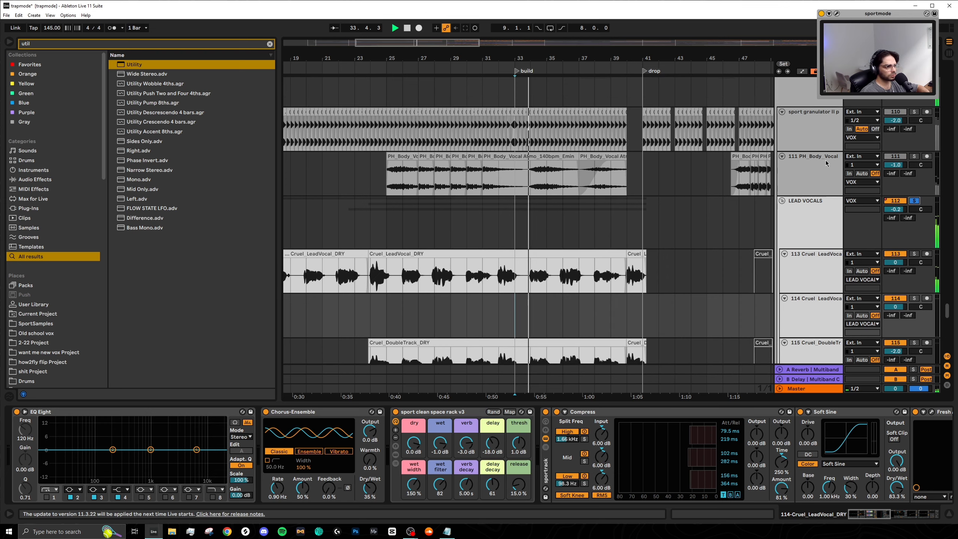
left_click(915, 140)
scroll(546, 192, "down", 7)
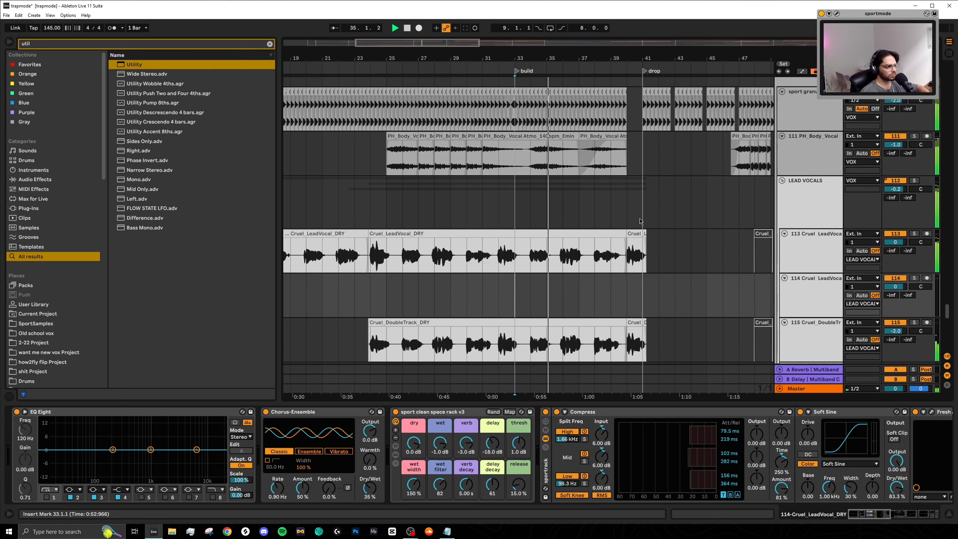
scroll(531, 193, "up", 3)
Play the full mix from bar 40 into the drop and turn on Follow
key("space")
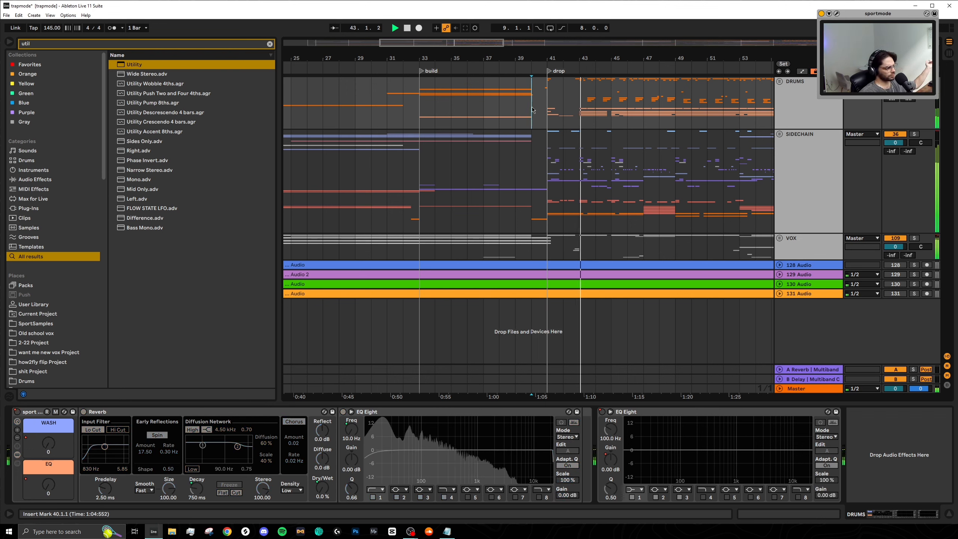
key("ctrl+shift+f")
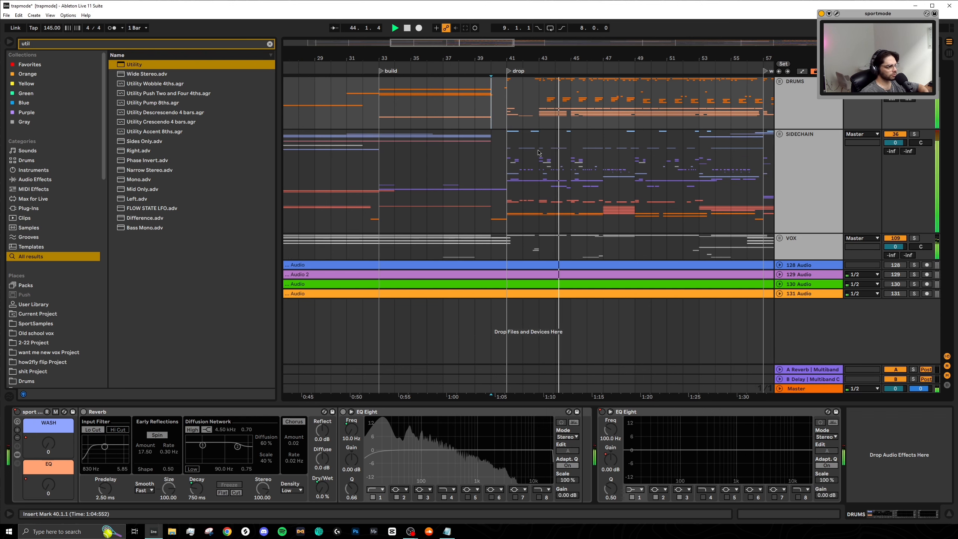
Follow the full-mix drop up close, then stop playback and unfold the DRUMS group
scroll(556, 134, "up", 5)
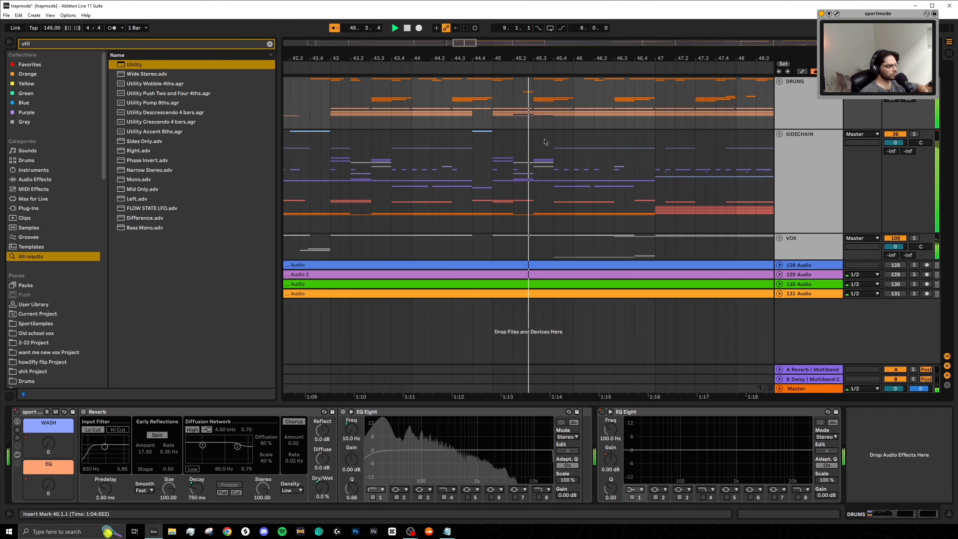
scroll(622, 175, "down", 5)
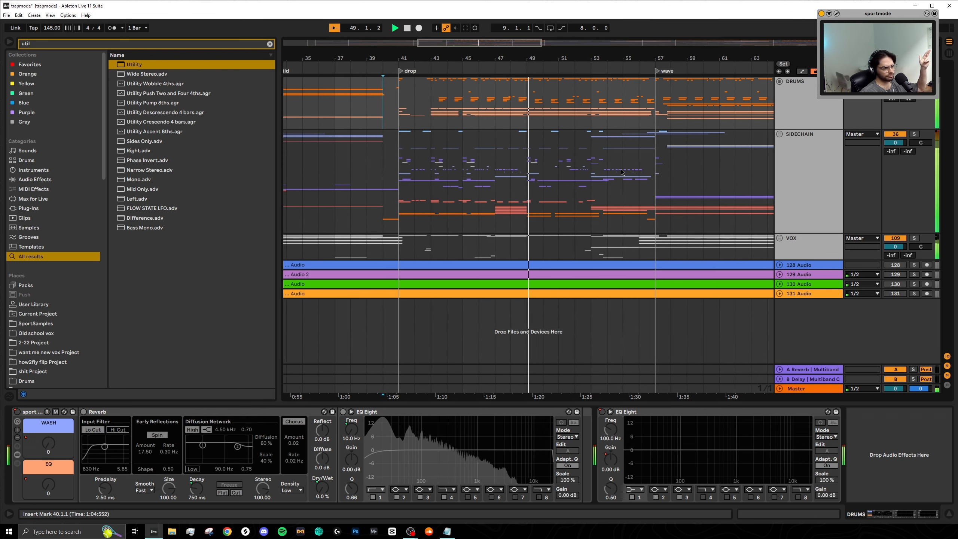
key("space")
left_click(778, 81)
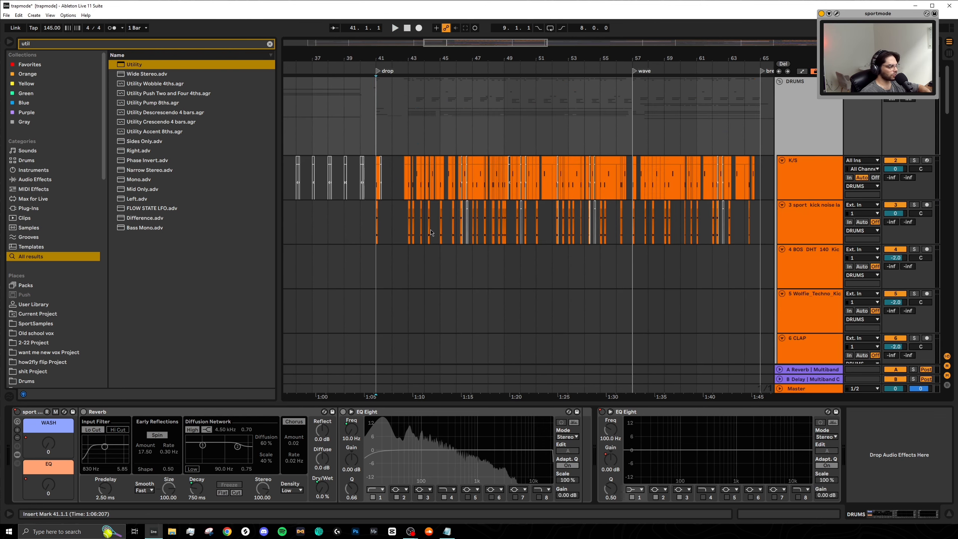
Play the mix from bar 41 and review the DRUMS tracks from the K/S kicks down to the snare layers
scroll(490, 208, "left", 3)
key("space")
scroll(555, 220, "up", 3)
scroll(553, 217, "down", 3)
scroll(552, 215, "down", 2)
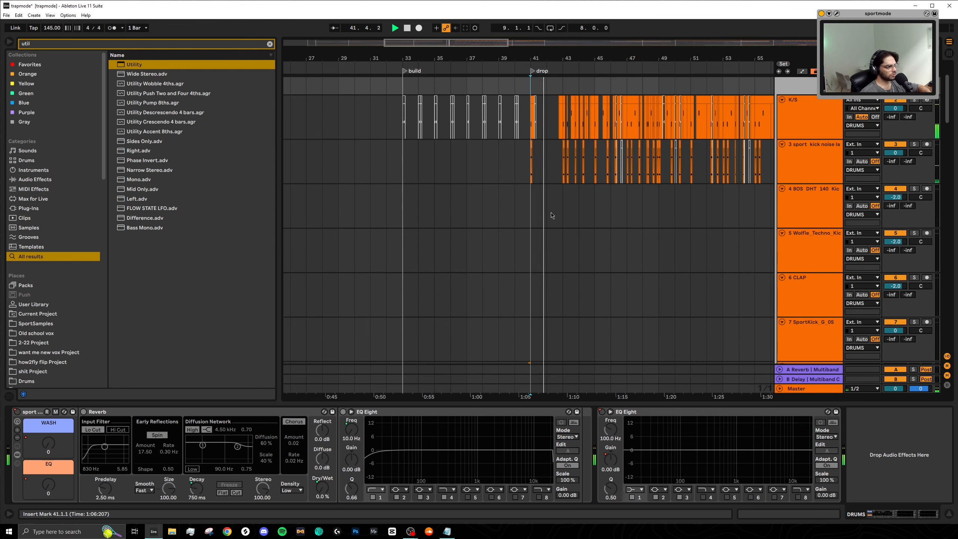
scroll(552, 226, "right", 2)
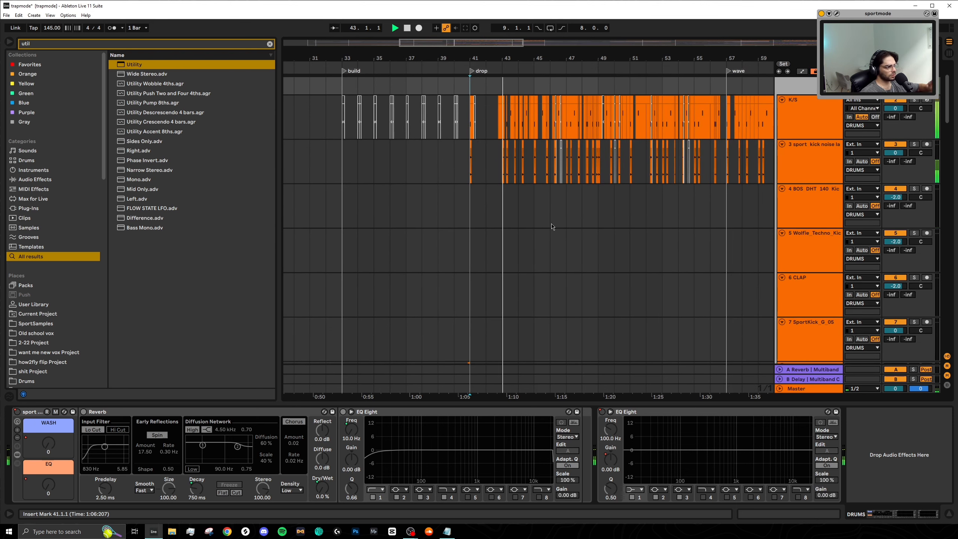
scroll(557, 234, "down", 6)
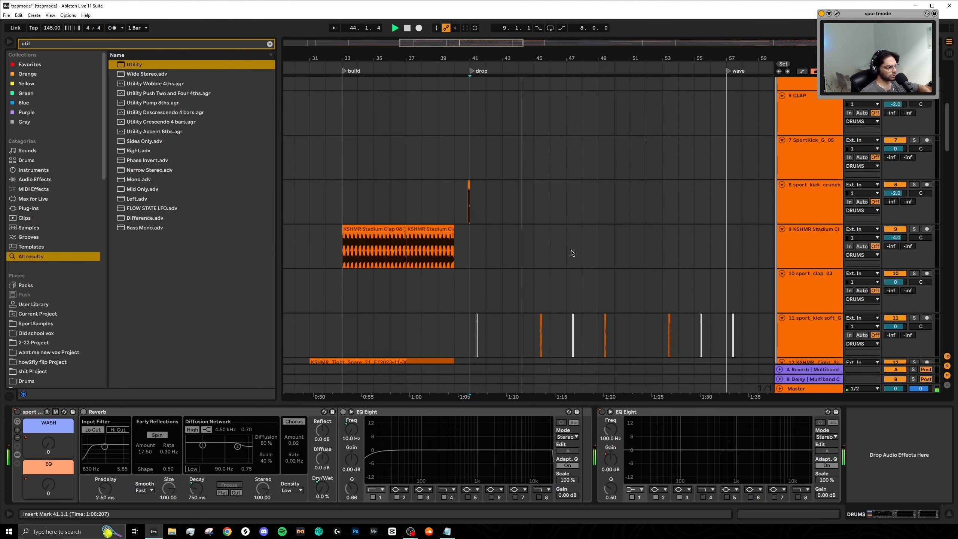
scroll(572, 253, "down", 6)
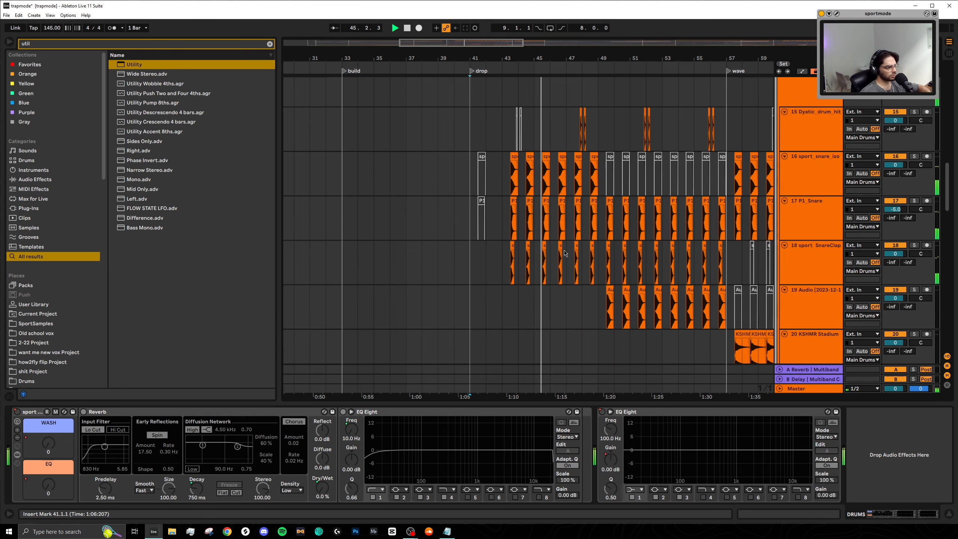
Examine the layered snare clips and the Main Drums group during the drop, then stop playback at the kick tracks
scroll(566, 253, "up", 5)
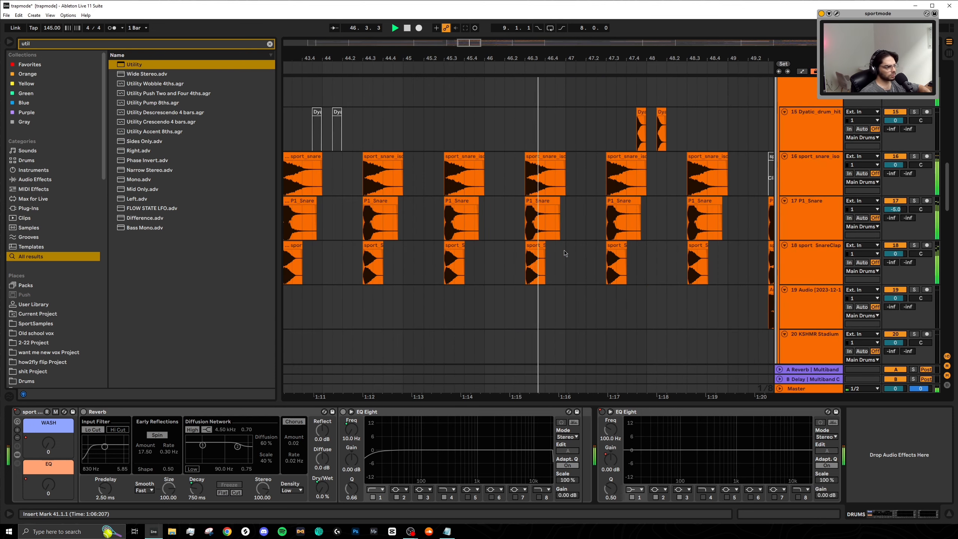
scroll(609, 271, "down", 5)
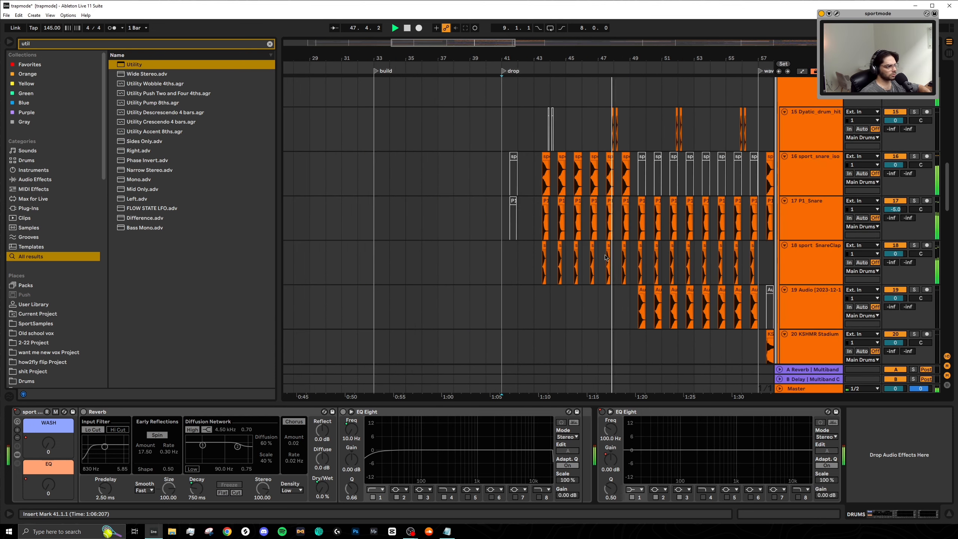
scroll(606, 264, "up", 1)
scroll(606, 258, "up", 10)
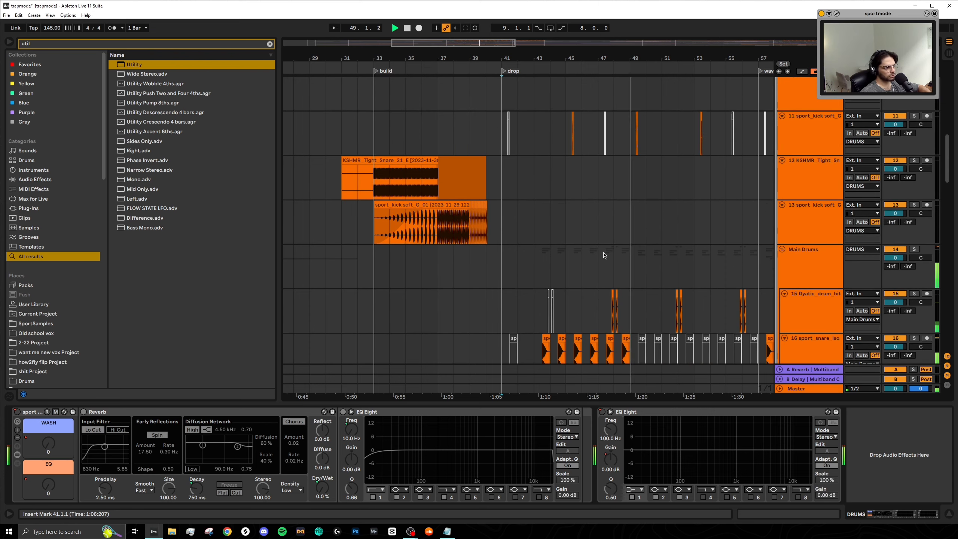
scroll(537, 230, "up", 2)
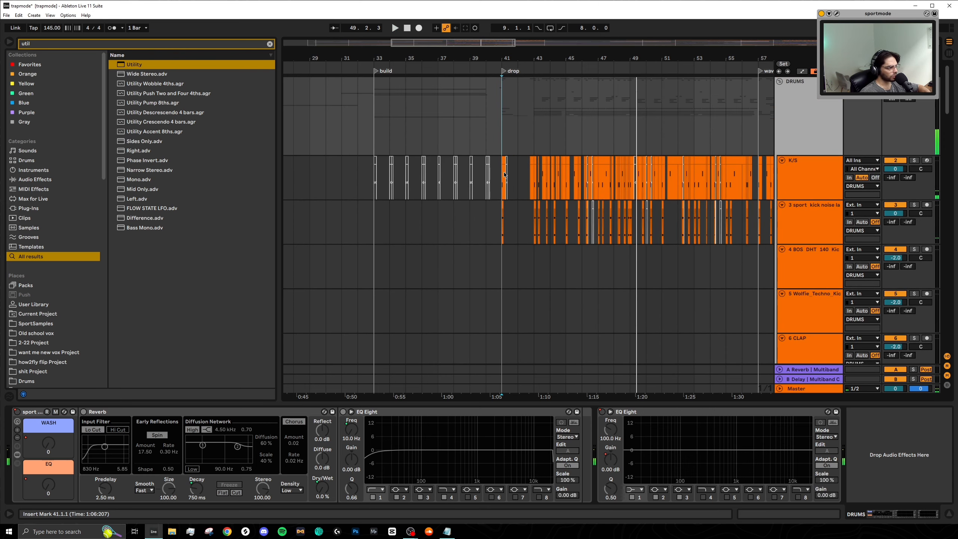
Solo the K/S and sport_kick noise layer tracks and play them from bar 41
left_click(901, 161)
left_click(914, 162)
left_click(914, 205, "ctrl")
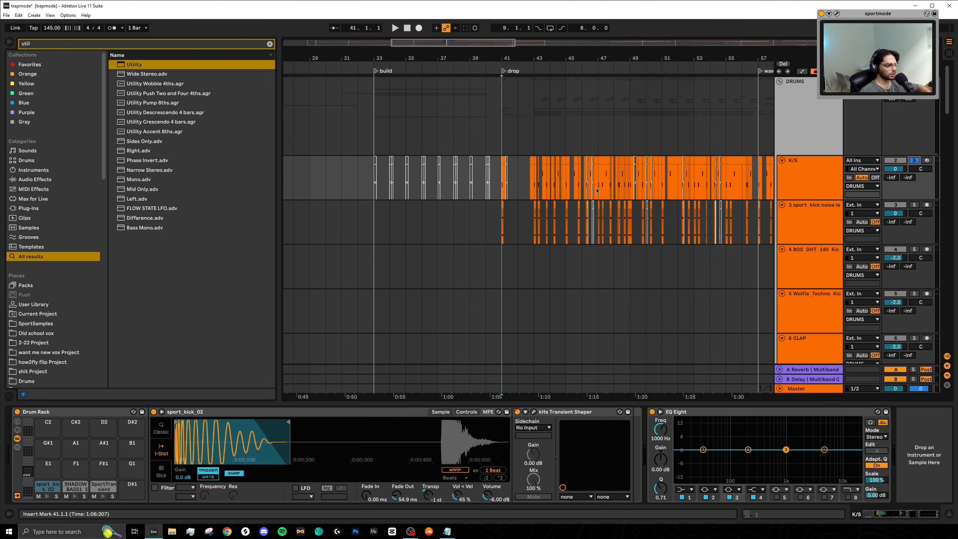
left_click(494, 202)
scroll(497, 201, "up", 8)
left_click(582, 196)
scroll(581, 198, "up", 4)
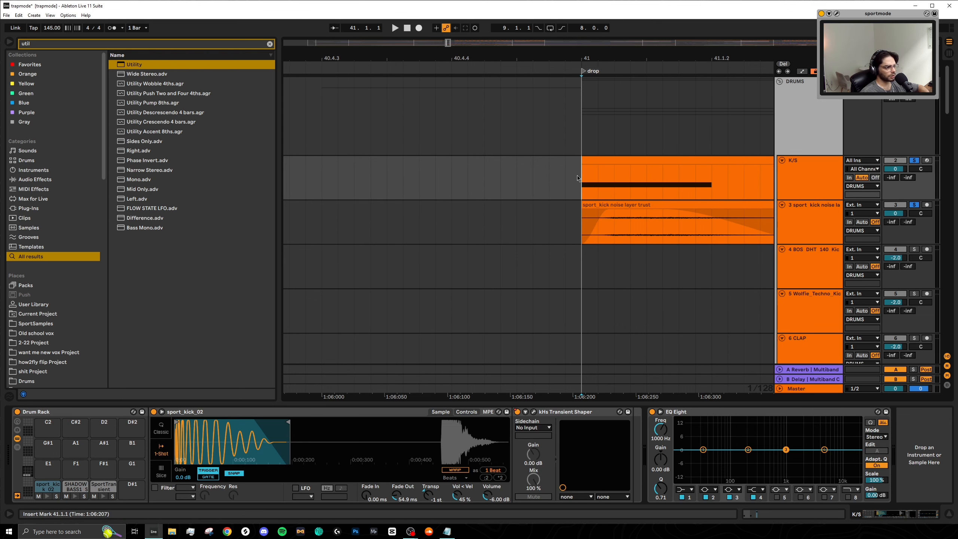
scroll(577, 180, "down", 6)
key("space")
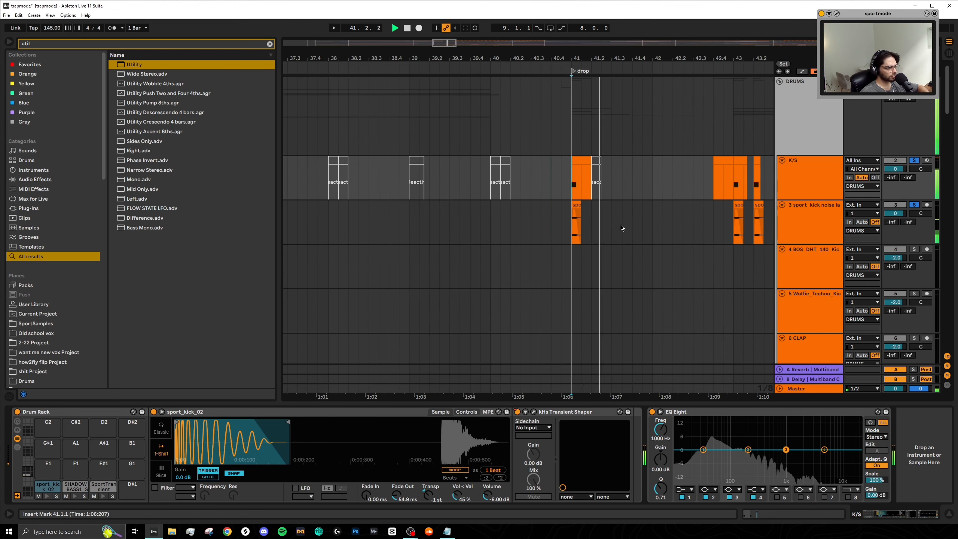
Locate the sport_kick soft_G clips at 45.2.3 and play from there
left_click(623, 219)
left_click(607, 237)
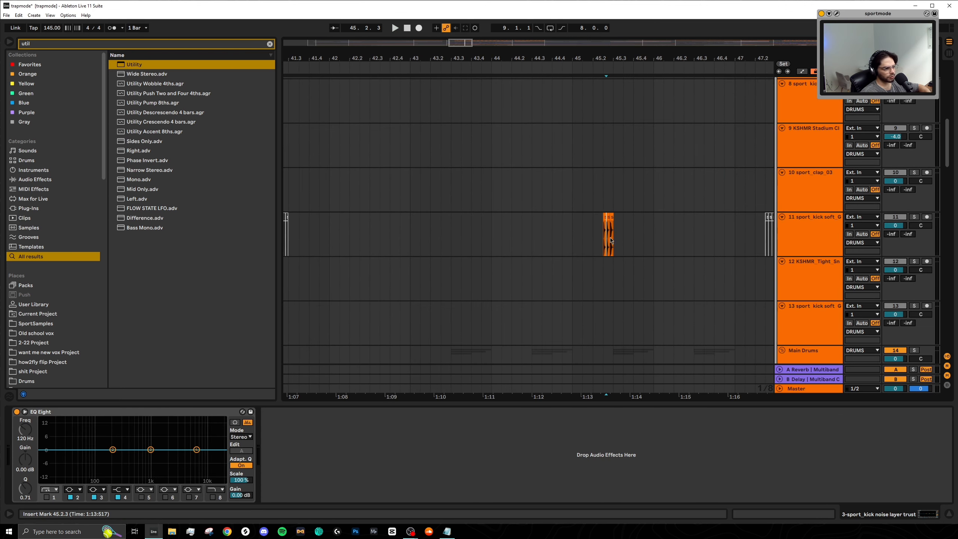
scroll(608, 239, "up", 6)
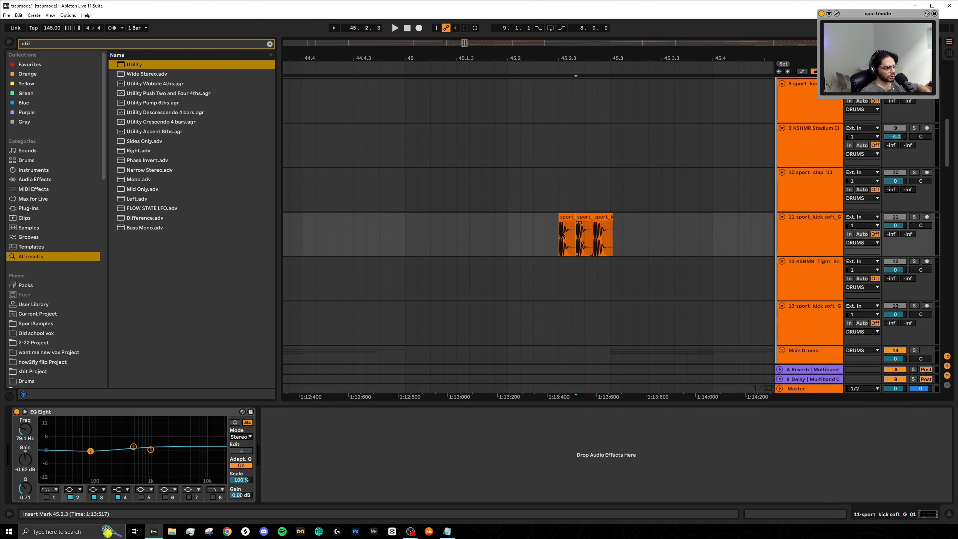
key("space")
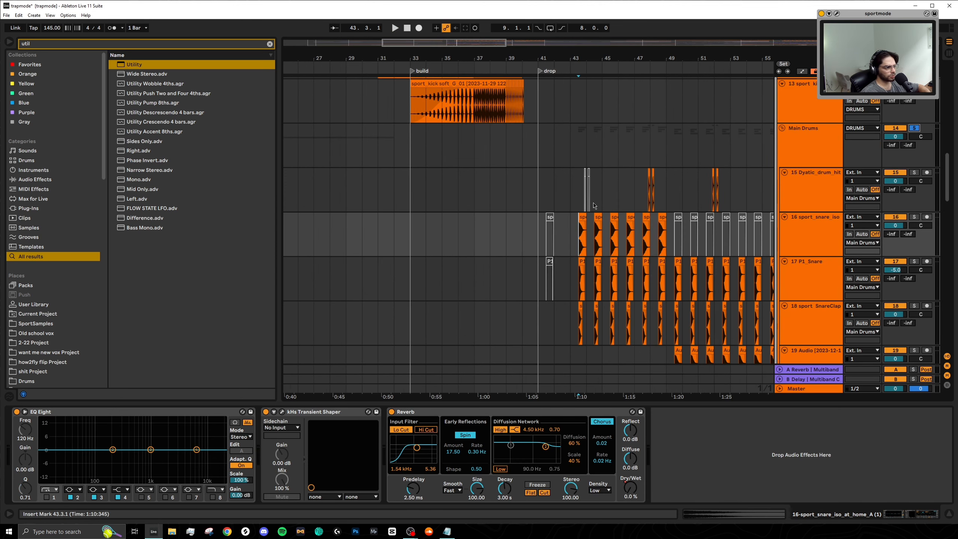
Inspect the sport_snare_iso, sport_SnareClap and P1_Snare clips at 43.3.1 together with their device chains
scroll(593, 206, "up", 6)
left_click(542, 218)
scroll(529, 276, "down", 2)
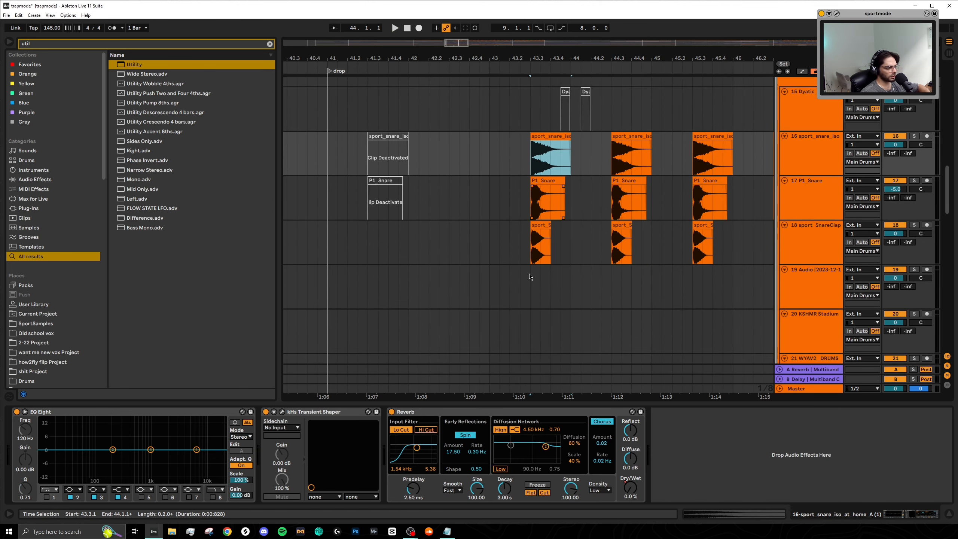
scroll(535, 236, "up", 3)
left_click(548, 225)
scroll(555, 225, "down", 3)
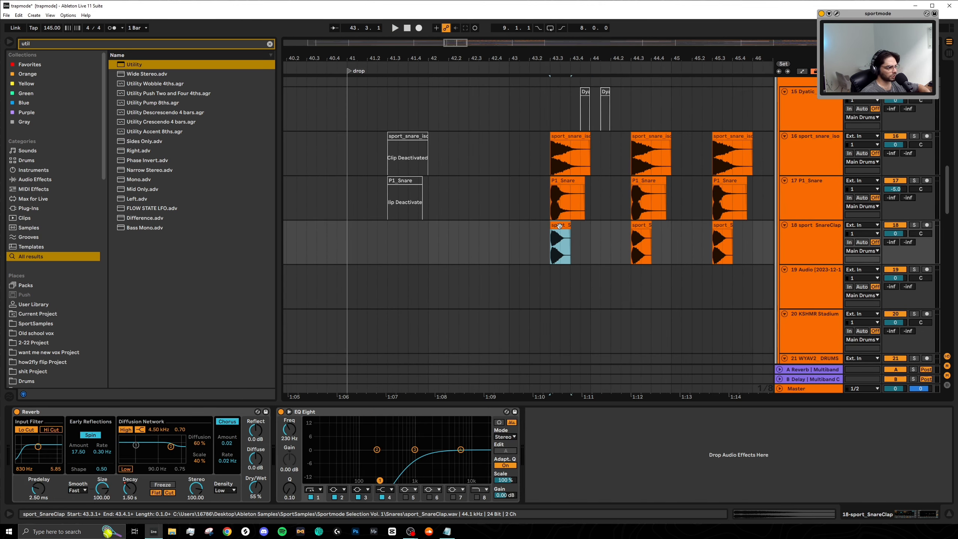
left_click(560, 182)
scroll(562, 206, "up", 2)
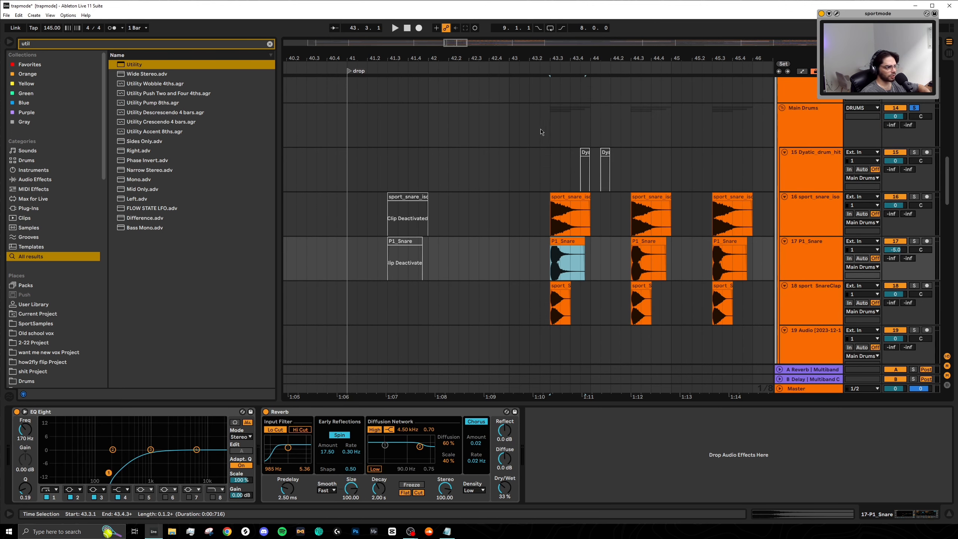
Play the soloed Main Drums group from 43.3.1, then show the Master track's devices
left_click(554, 129)
key("space")
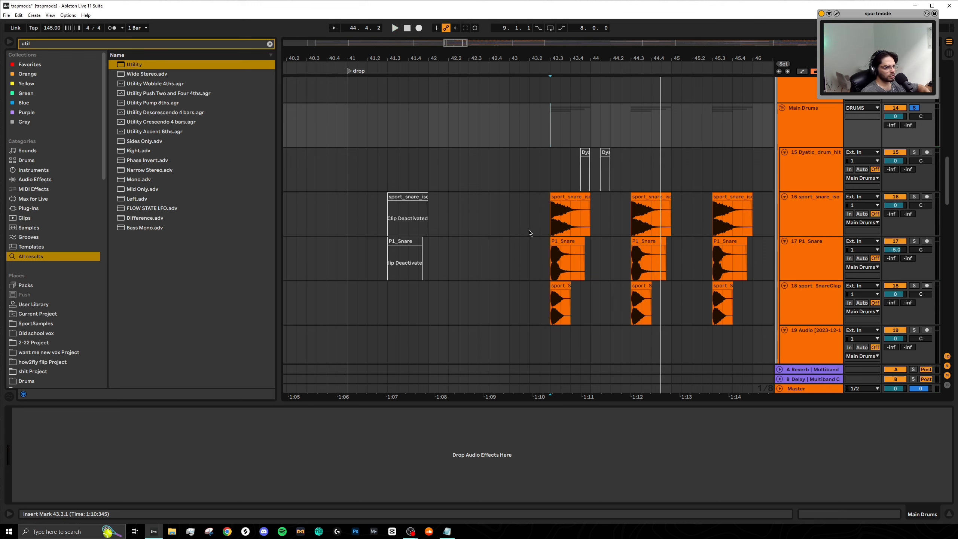
left_click(551, 389)
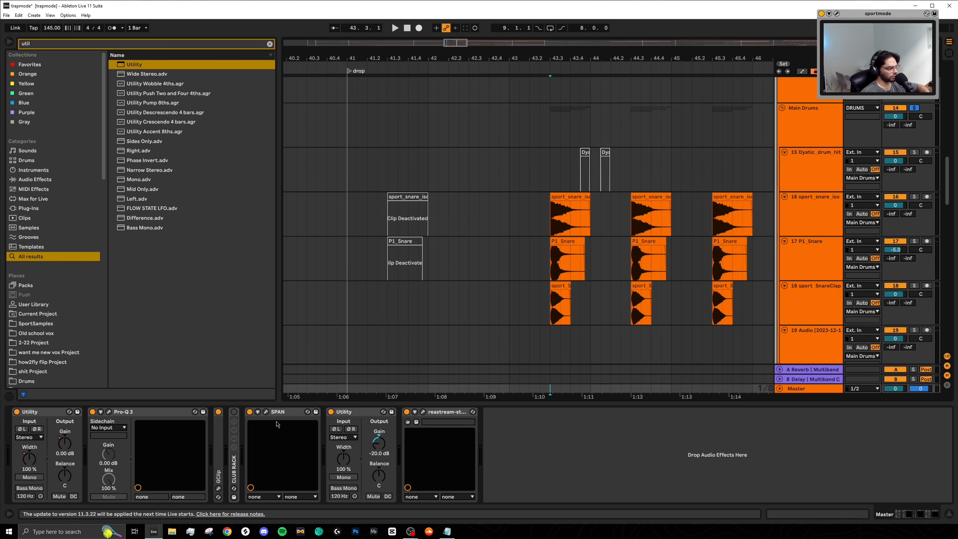
Examine the start of the sport_snare_iso clip at 43.3 and compare its transient with the two layers below
left_click(551, 217)
scroll(560, 252, "up", 5, "ctrl")
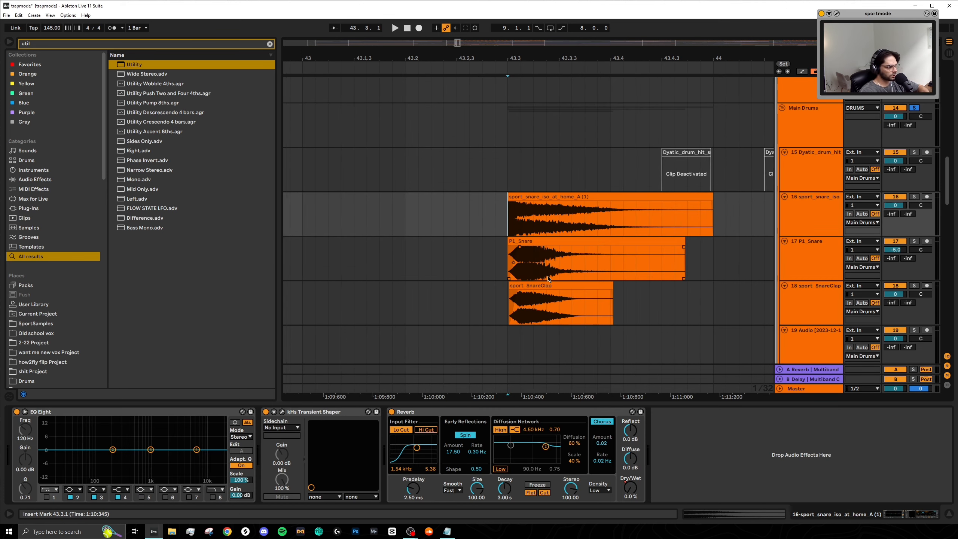
scroll(513, 231, "up", 5, "ctrl")
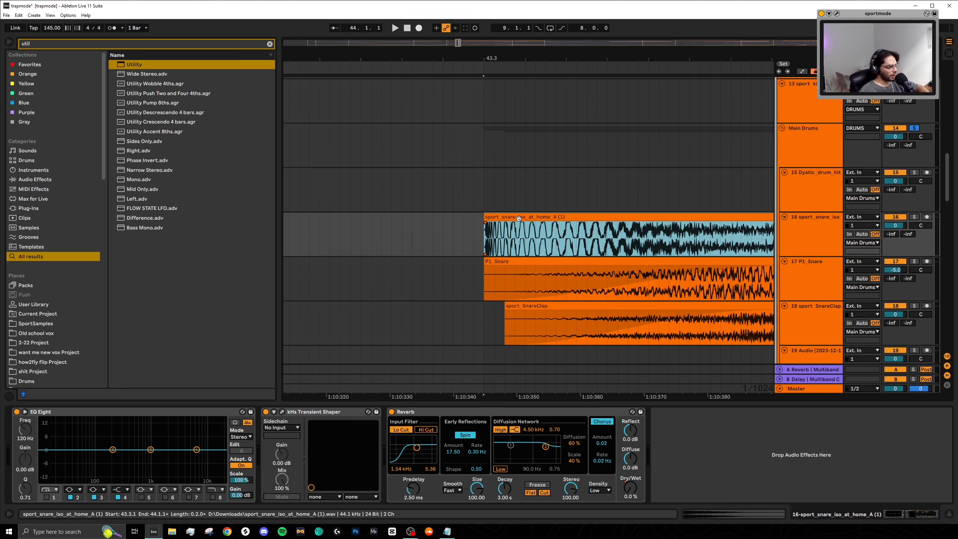
scroll(522, 222, "down", 3, "ctrl")
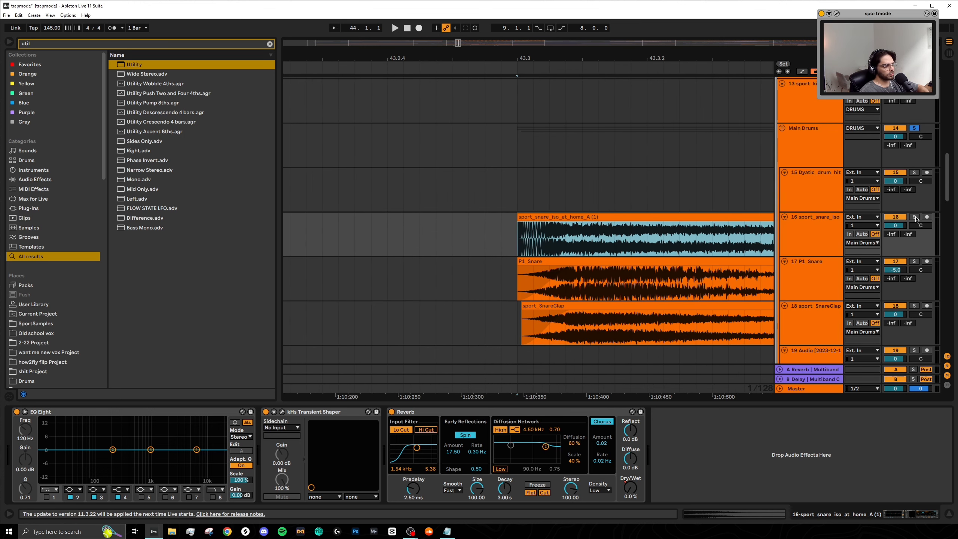
Solo the sport_snare_iso track and play it from 43.3.1
left_click(916, 218)
scroll(532, 238, "up", 5, "ctrl")
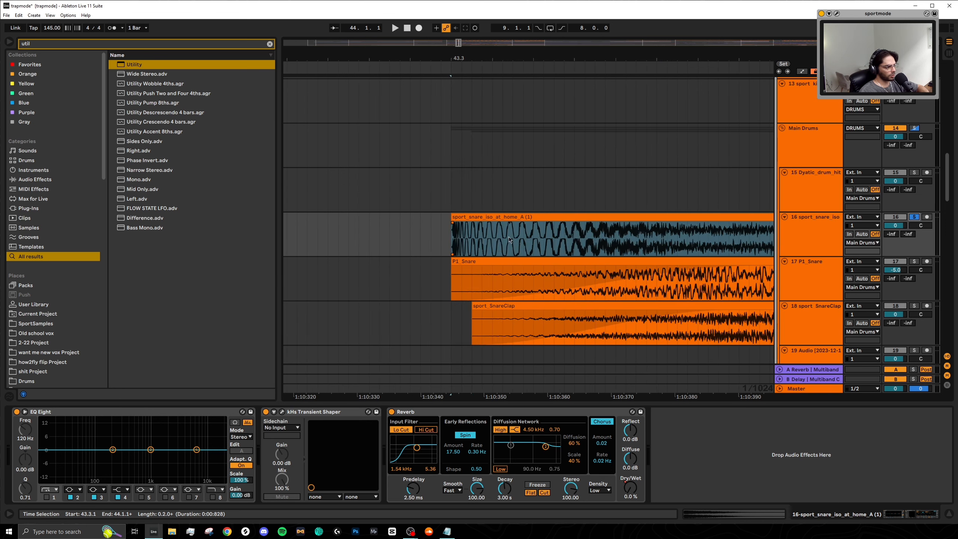
left_click(450, 235)
key("space")
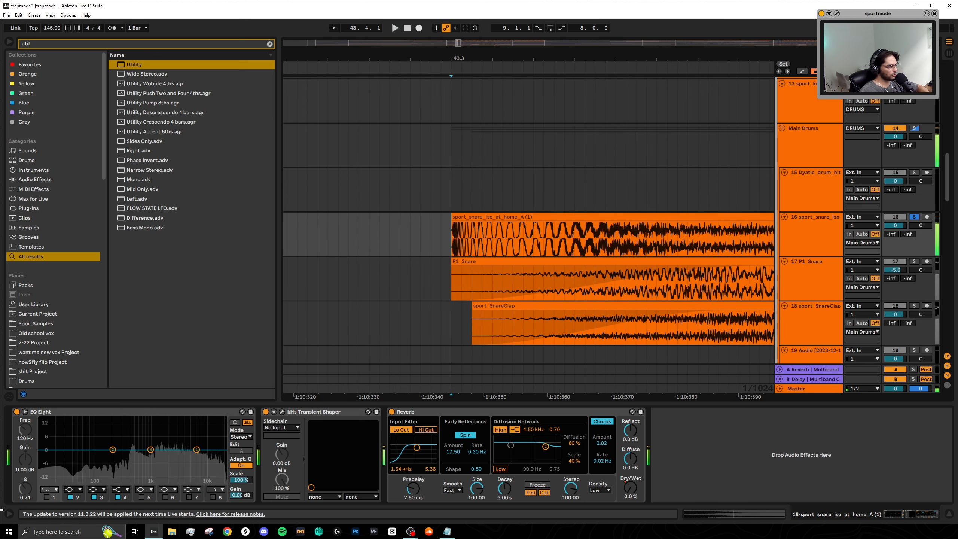
Expand the sport_snare_iso track's EQ Eight display and try boosting its second band at the spectrum's main peak
left_click(25, 411)
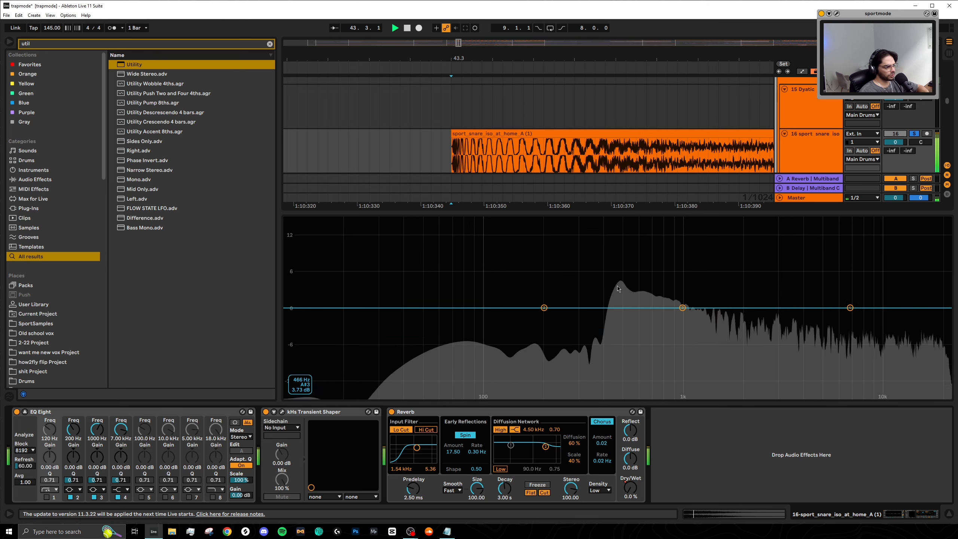
left_click_drag(544, 308, 615, 233)
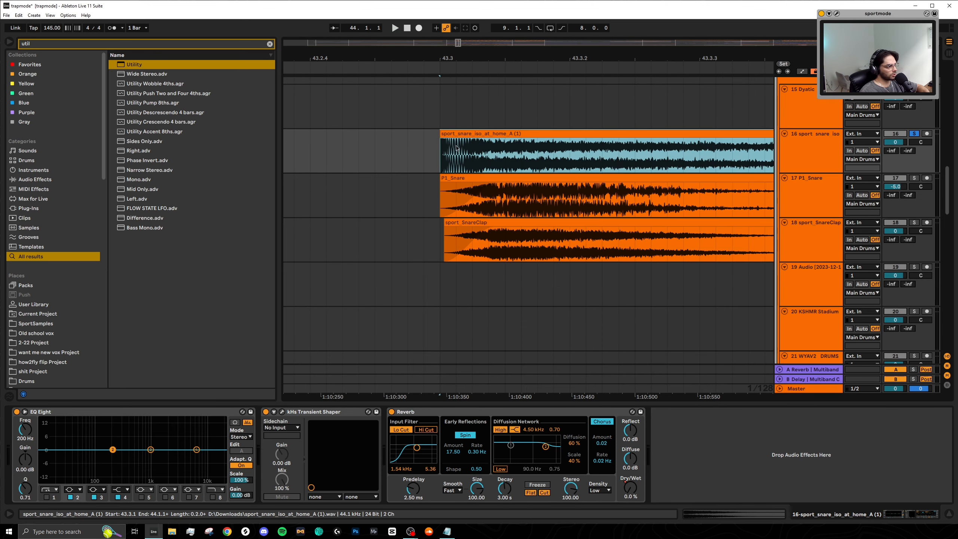
Compare the P1_Snare layer with sport_snare_iso, then select the opening transient of the sport_snare_iso clip at 43.3.1
left_click(815, 212)
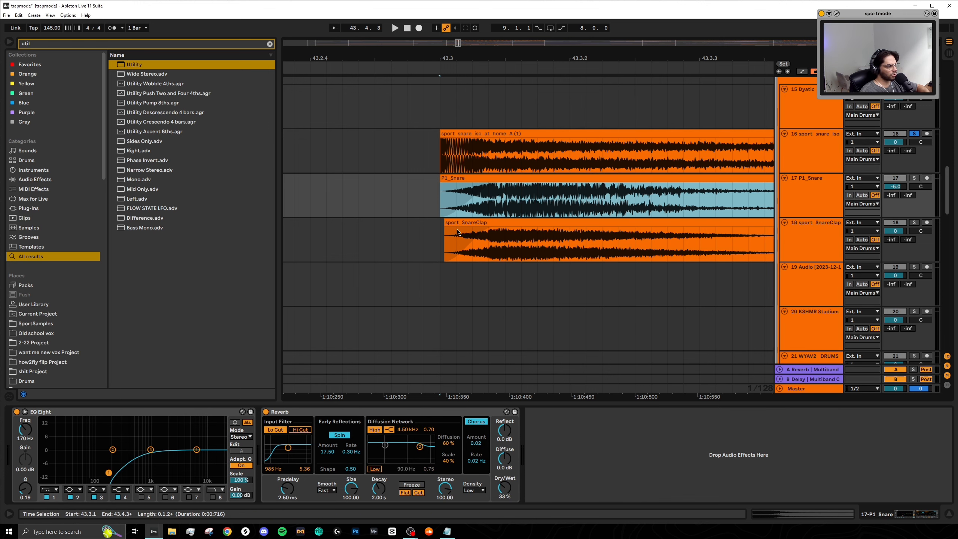
scroll(445, 195, "up", 2)
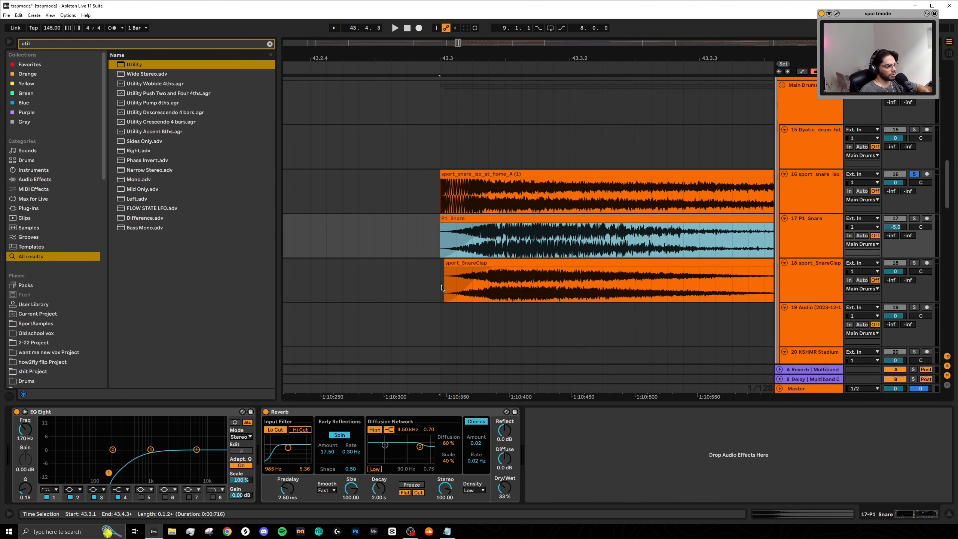
left_click(453, 189)
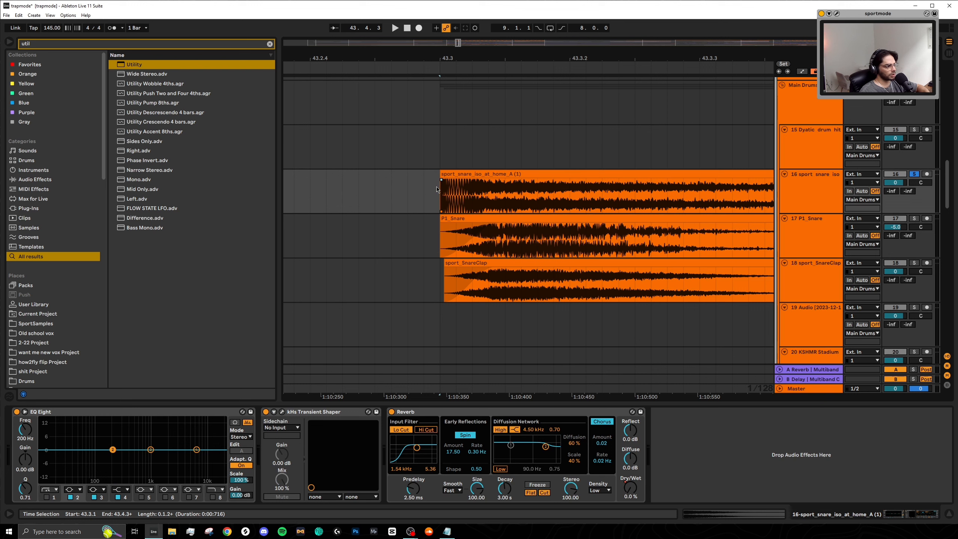
mouse_move(468, 194)
left_mouse_down()
mouse_move(430, 186)
mouse_move(470, 203)
left_mouse_up()
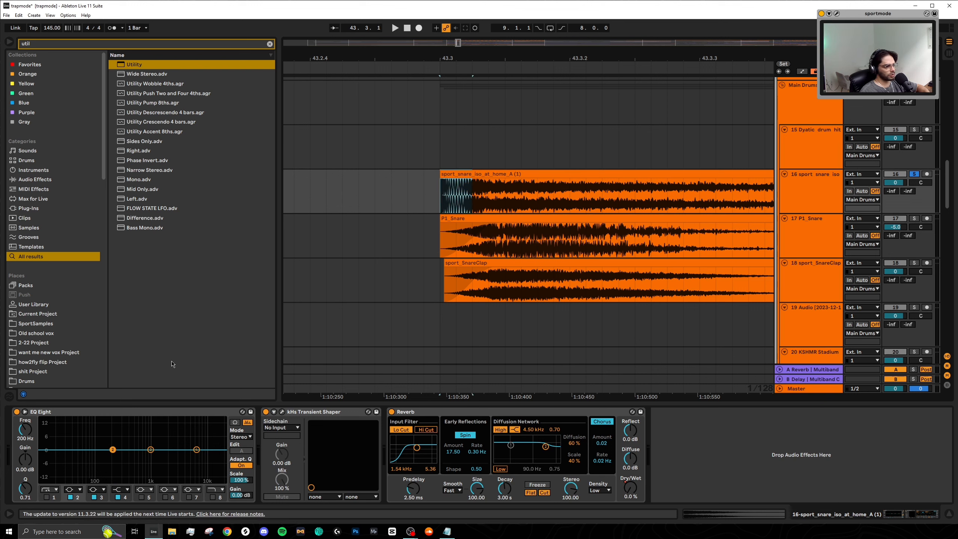
left_click_drag(444, 194, 478, 195)
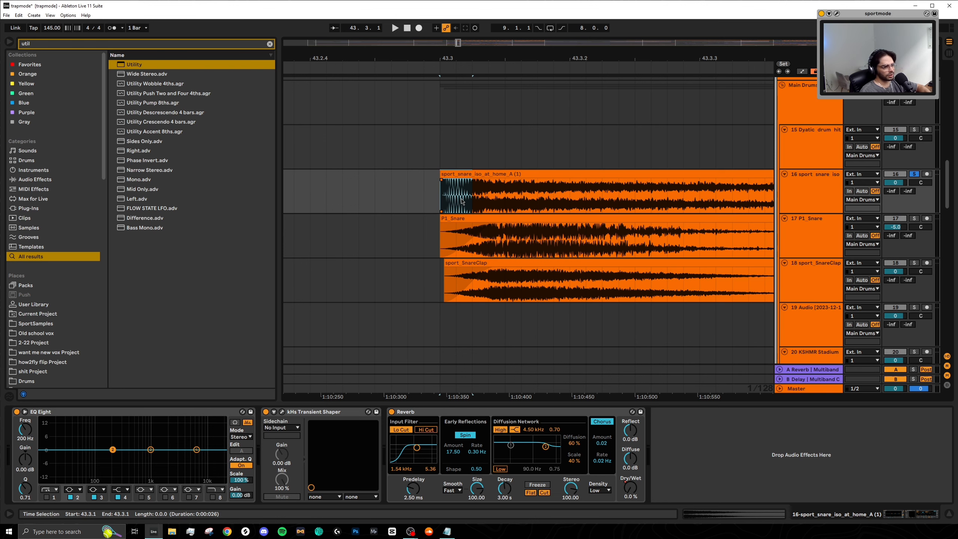
scroll(462, 202, "up", 2)
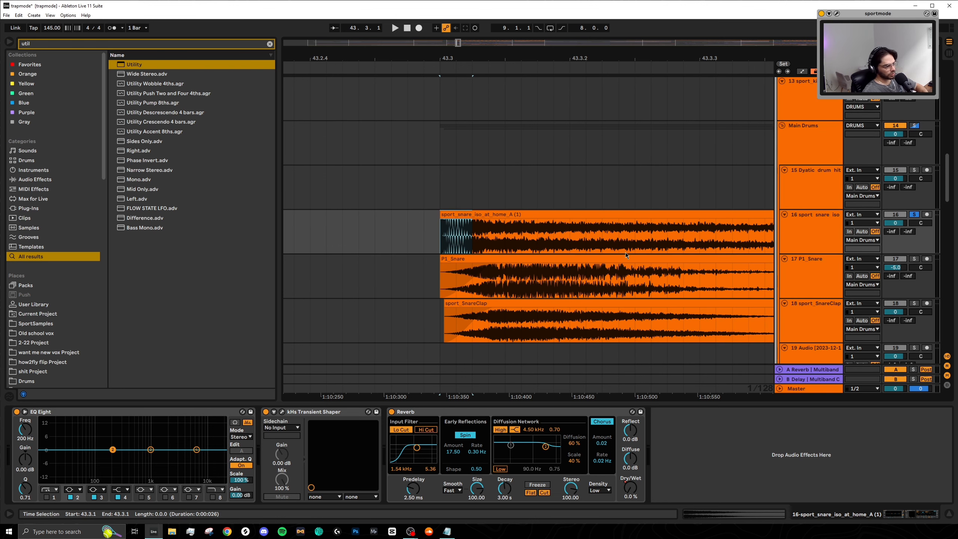
Solo the P1_Snare track and play its clip at 43.3.1
scroll(393, 192, "down", 2)
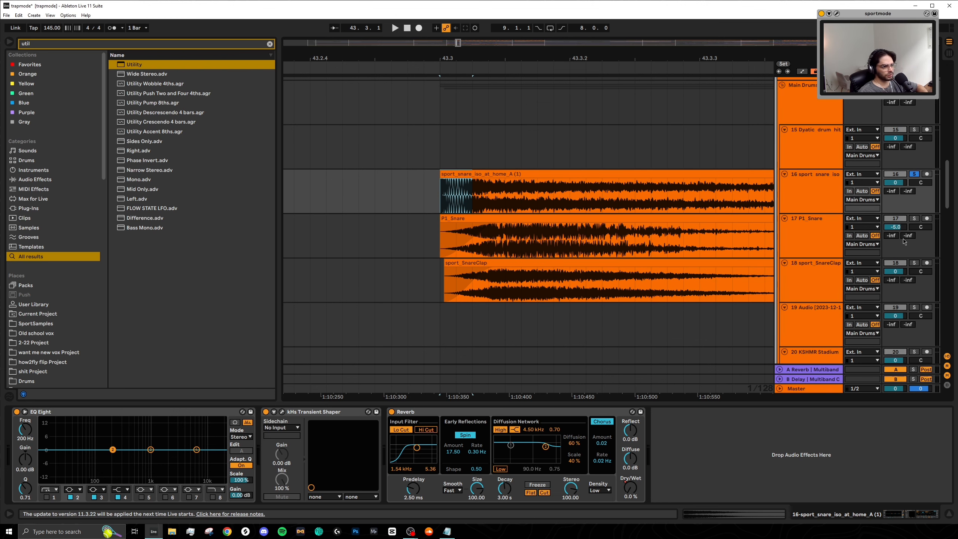
left_click(914, 219)
left_click(445, 238)
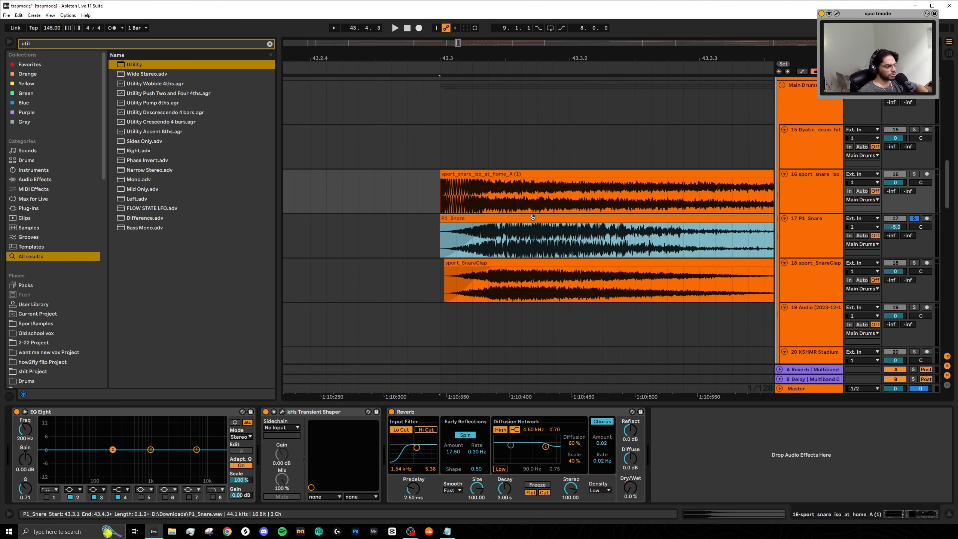
key("space")
key("space")
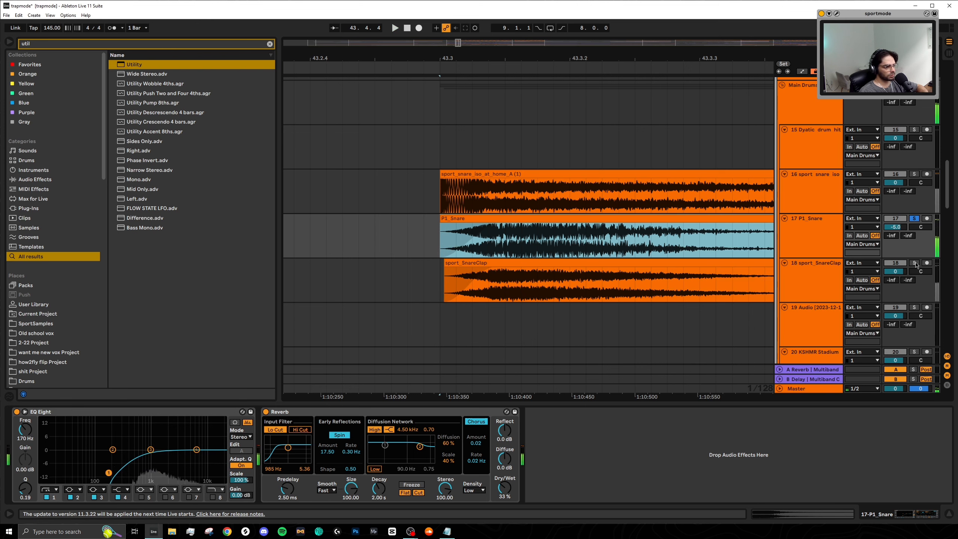
Solo the sport_SnareClap track and play it over the same snare hit, then restore the insert marker to 43.3.1
left_click(913, 263)
key("space")
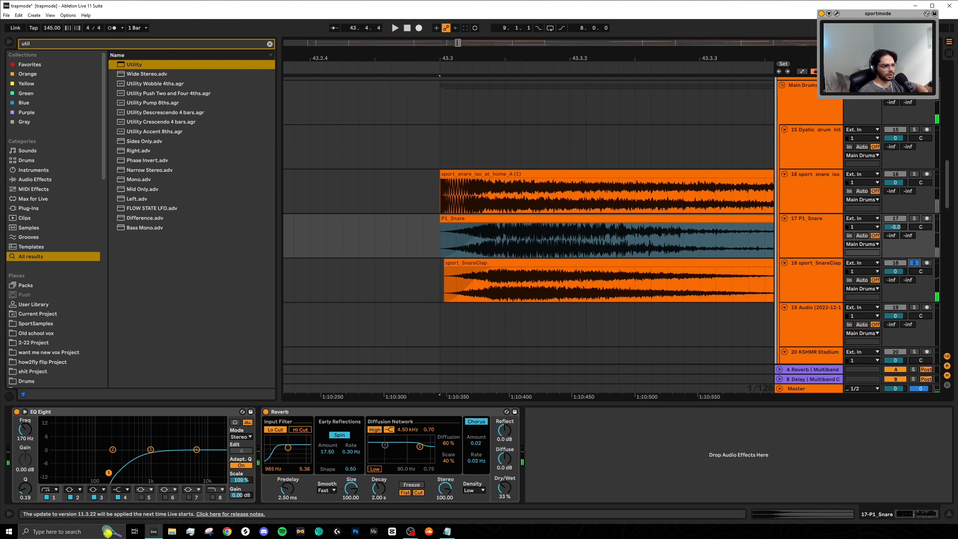
left_click(438, 241)
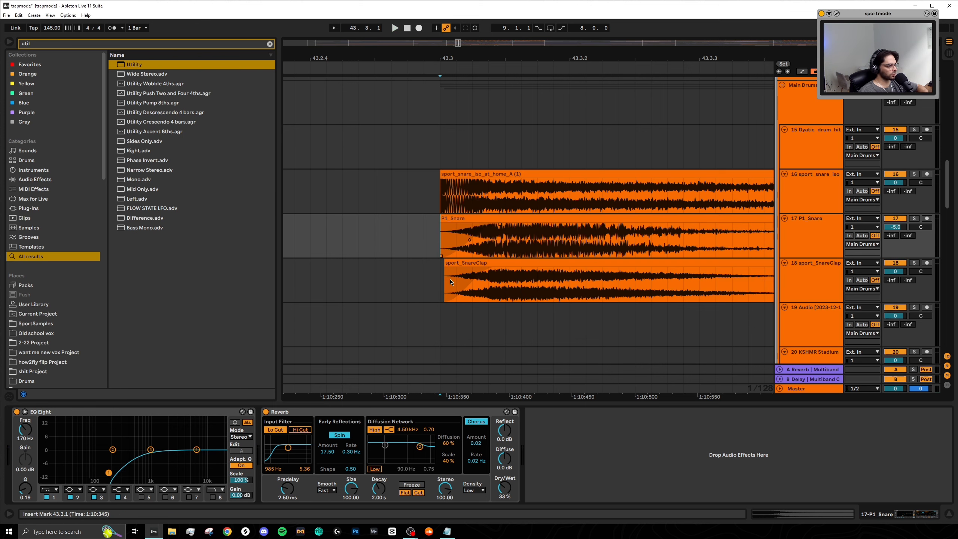
left_click(442, 280)
left_click(437, 202)
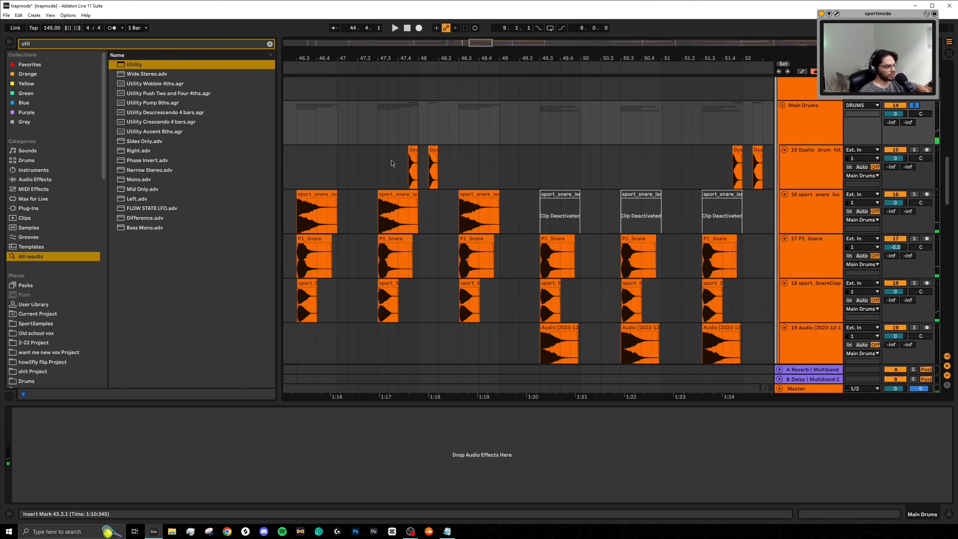
Play the drums from 47.4.1 to hear the two Dyatic drum hit clips before bar 48.3
left_click(396, 165)
scroll(396, 164, "up", 5)
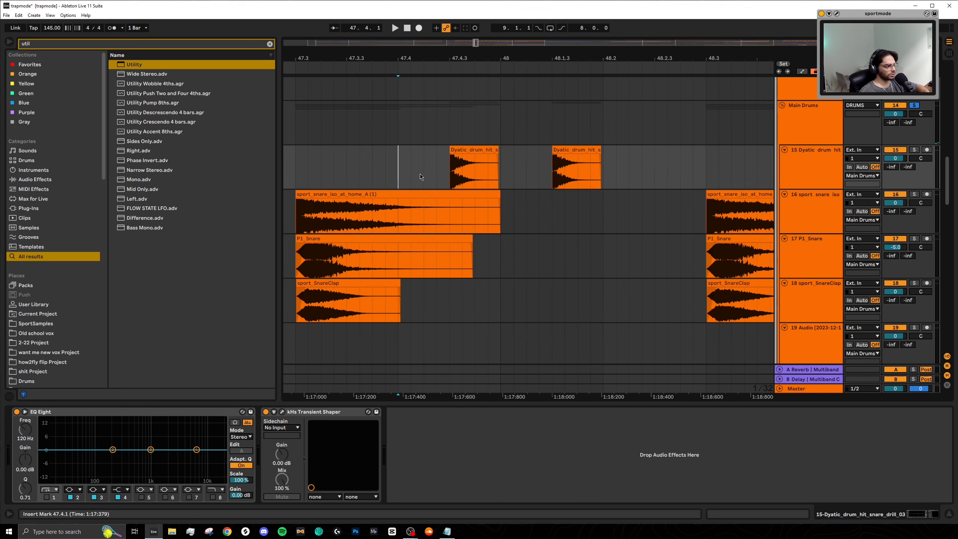
scroll(461, 184, "down", 5)
key("space")
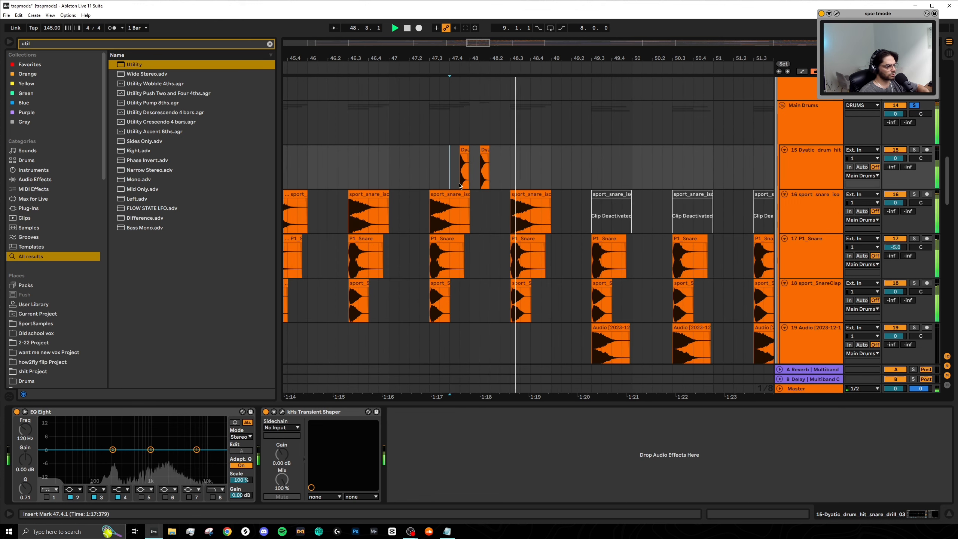
scroll(461, 185, "down", 5)
key("space")
scroll(461, 187, "down", 3)
scroll(486, 223, "up", 5)
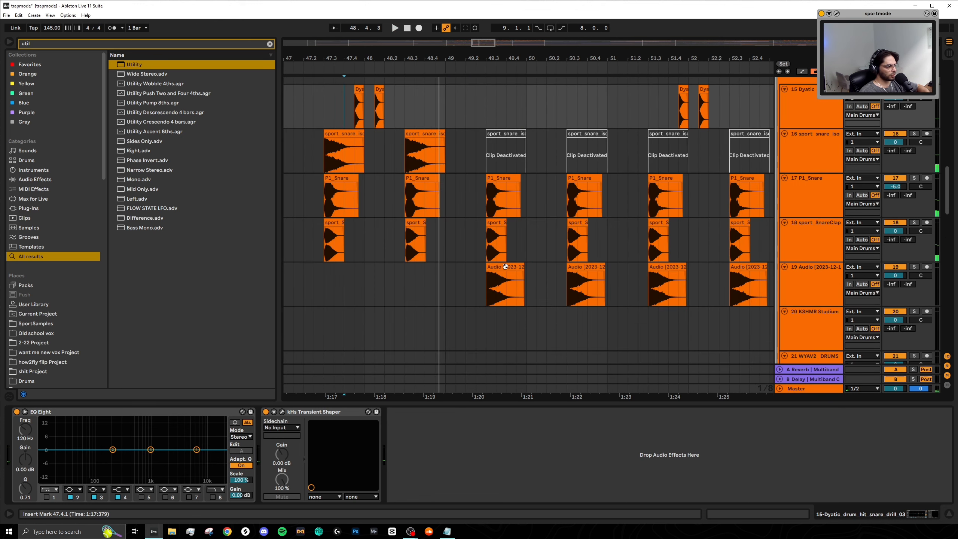
Select the first clip on the 19 Audio track at 49.3.1 and examine how that layer alternates with the deactivated sport_snare_iso clips
left_click(505, 266)
scroll(505, 266, "up", 5)
scroll(425, 283, "down", 5)
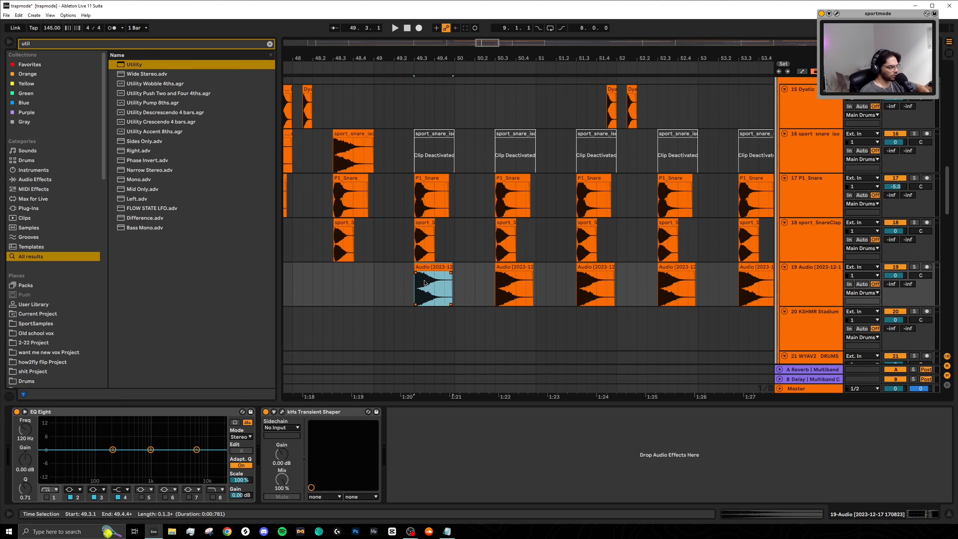
scroll(432, 280, "down", 5)
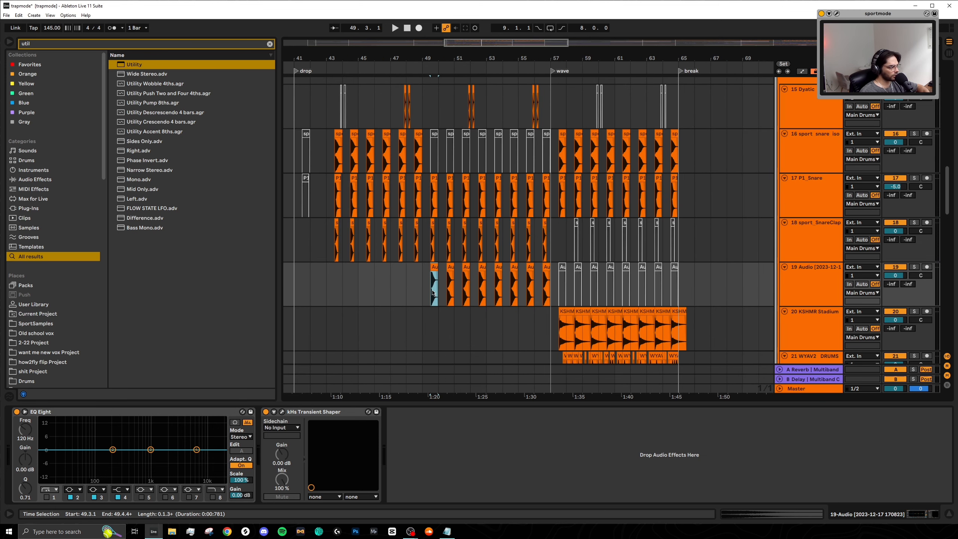
scroll(432, 281, "up", 5)
scroll(434, 279, "up", 2)
scroll(430, 189, "up", 4)
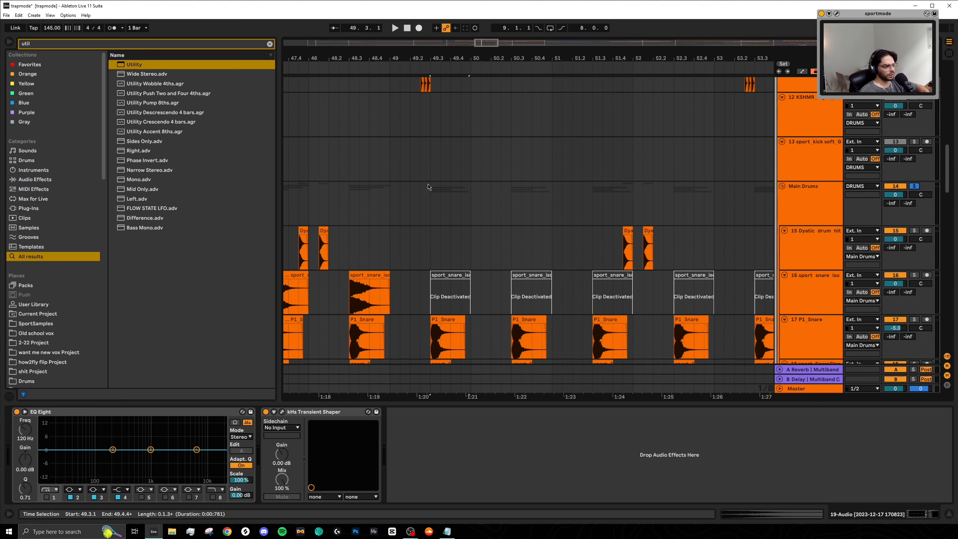
Play the Main Drums group from 49.3.1 to hear the snare with the Audio layer
left_click(426, 201)
scroll(426, 200, "down", 5)
key("space")
scroll(454, 248, "down", 3)
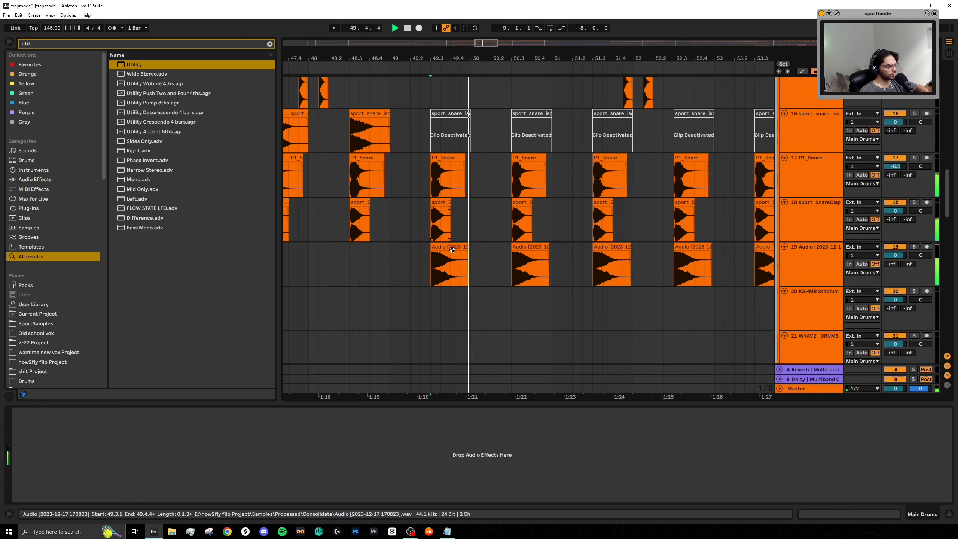
left_click(351, 87)
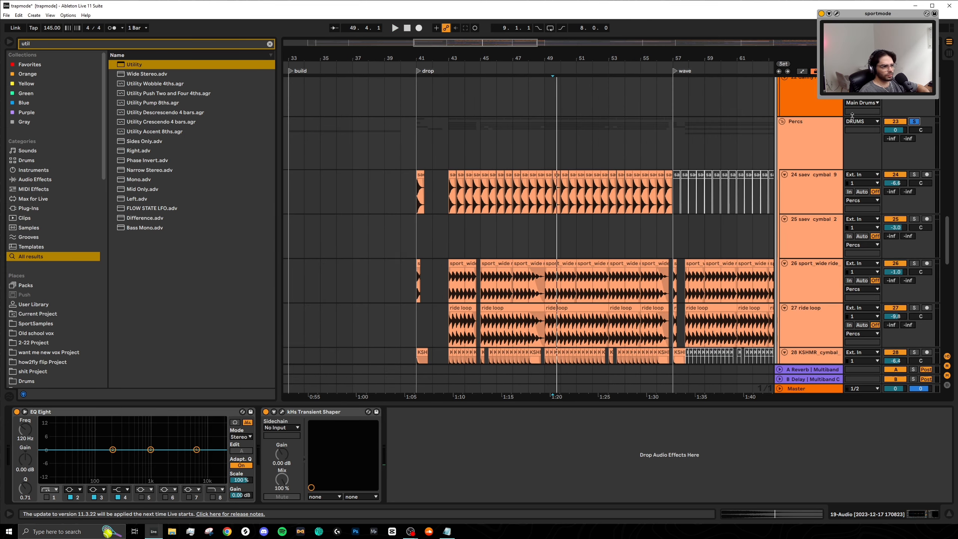
Play the soloed Percs group from 43.1.1 while reviewing its cymbal, ride and trap hat loop layers
left_click(450, 147)
key("space")
scroll(453, 195, "down", 2)
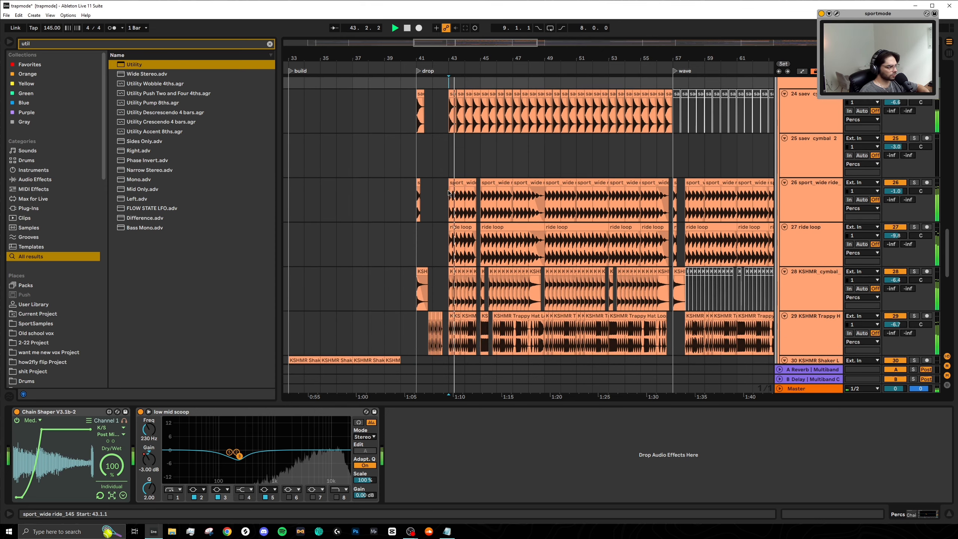
scroll(453, 195, "up", 3)
scroll(453, 194, "down", 3)
scroll(454, 194, "up", 4)
scroll(456, 196, "down", 2)
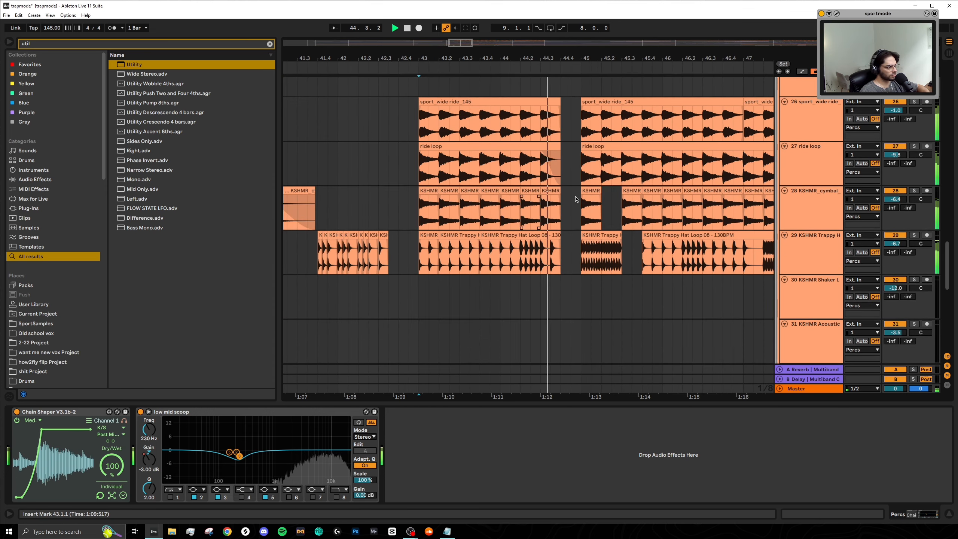
scroll(590, 218, "right", 1)
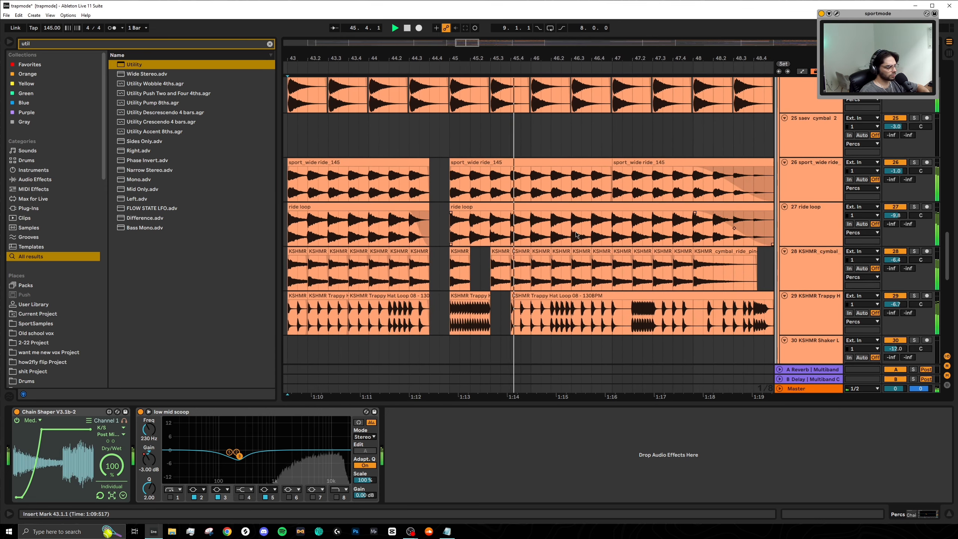
scroll(562, 217, "up", 2)
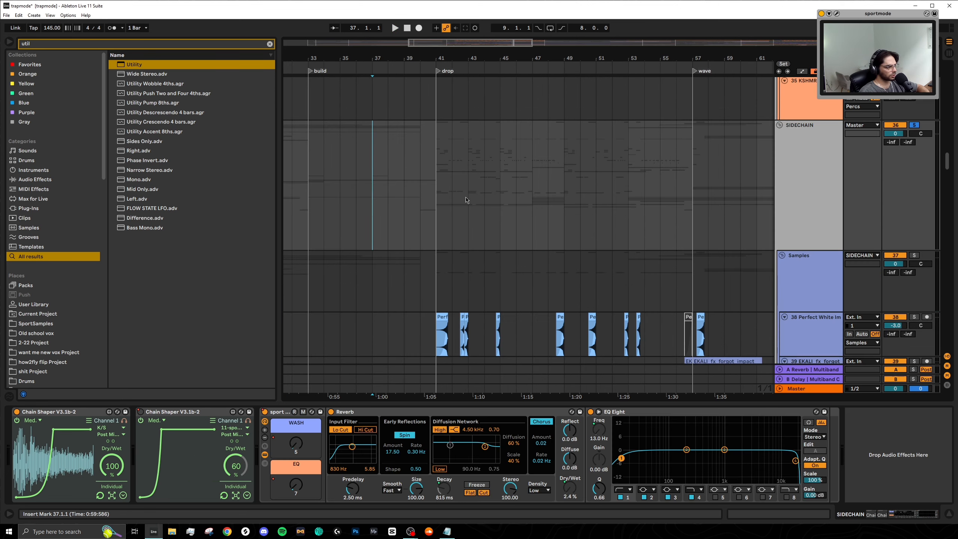
Solo the Perfect White Impact track and play its first clip in the drop from 41.3.1
scroll(493, 236, "down", 4)
scroll(448, 253, "up", 5)
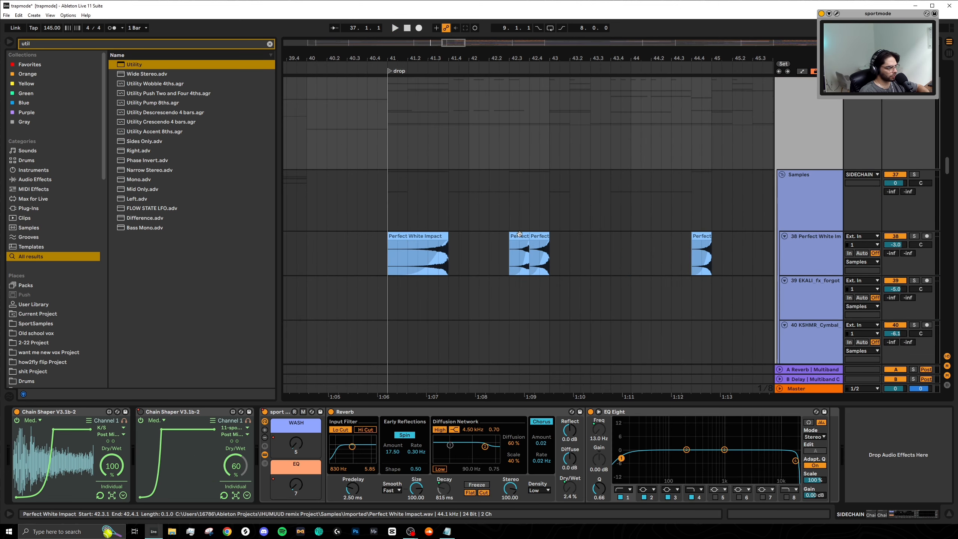
left_click(437, 233)
scroll(437, 233, "down", 5)
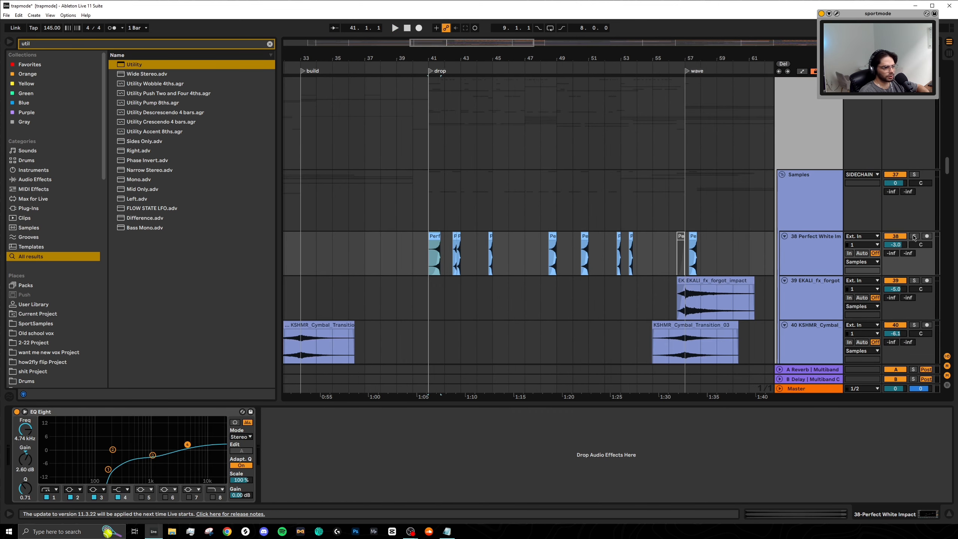
left_click(914, 237)
scroll(447, 259, "up", 5)
left_click(421, 241)
left_click(404, 252)
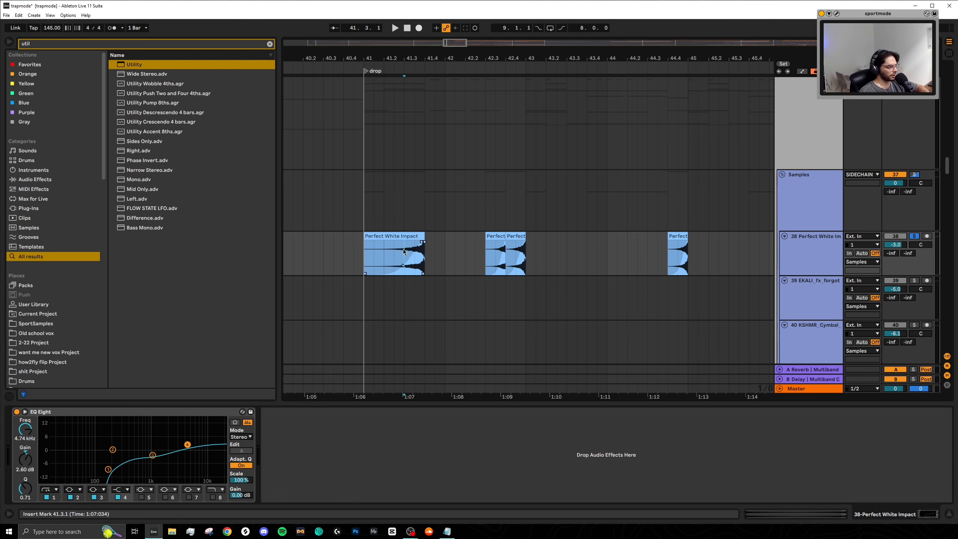
key("space")
key("space")
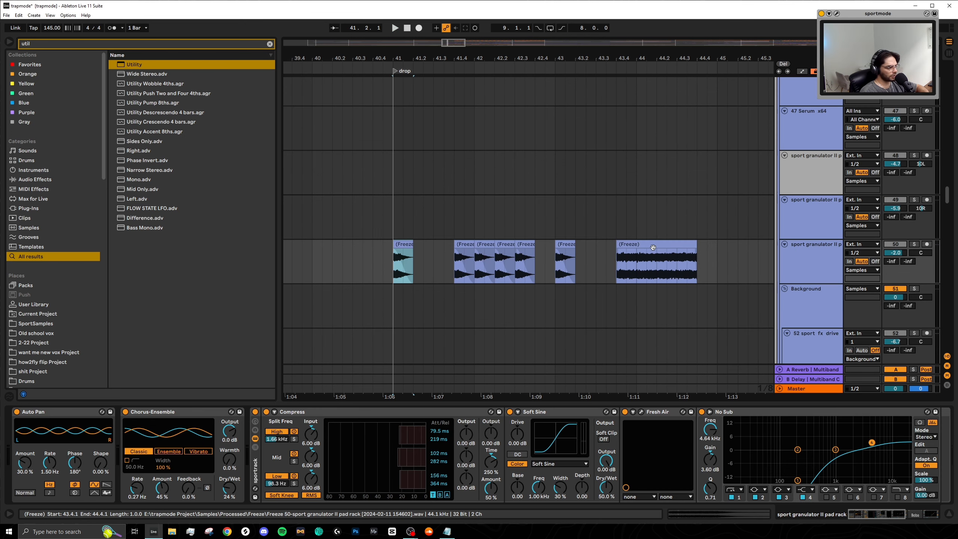
Solo the sport granulator II track 50 and play its long frozen clip at 43.4.1
left_click(652, 244)
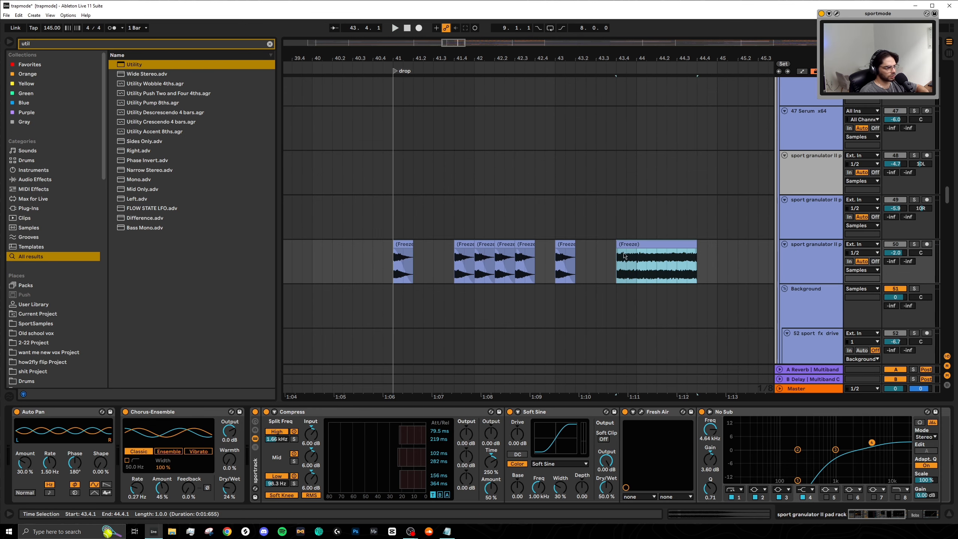
scroll(624, 256, "right", 2)
scroll(583, 242, "down", 5)
scroll(588, 253, "up", 5)
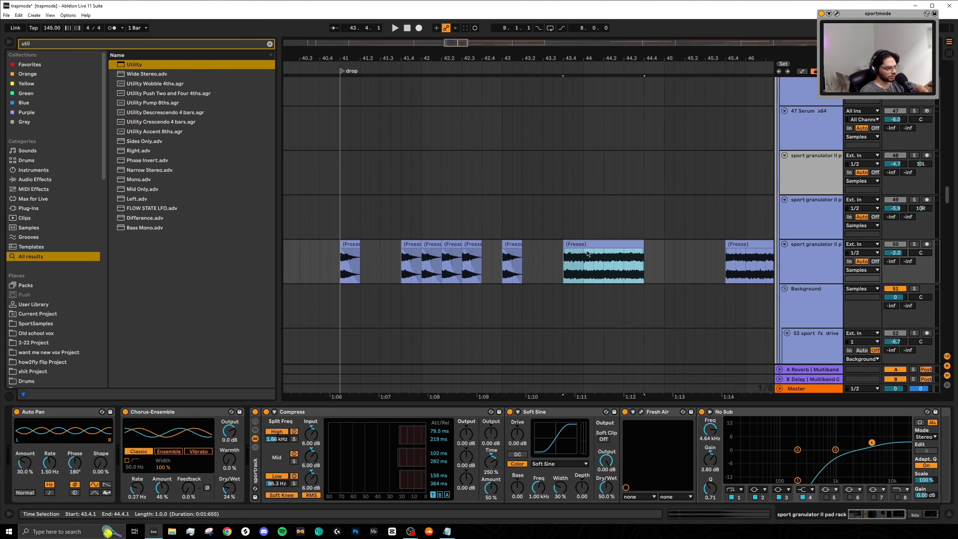
left_click(914, 244)
scroll(523, 254, "right", 2)
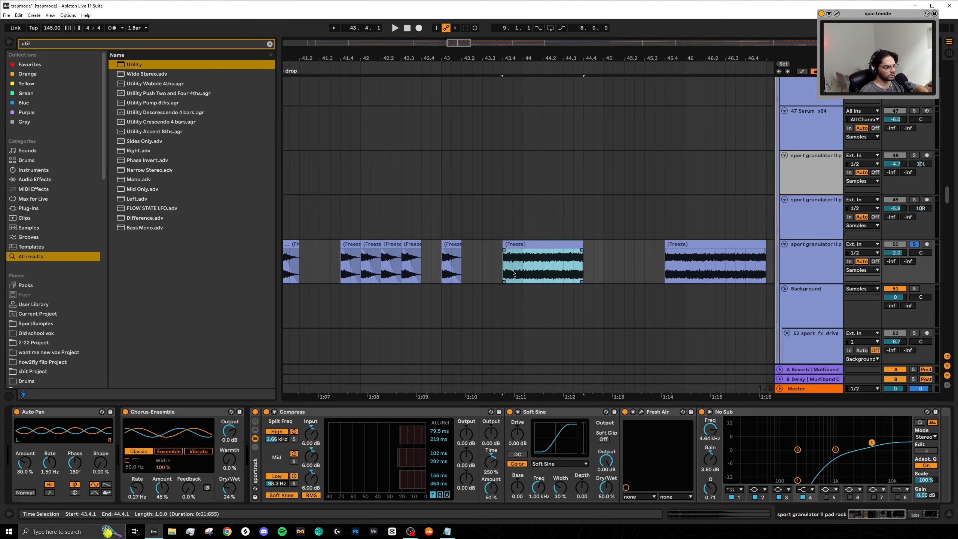
scroll(524, 255, "right", 2)
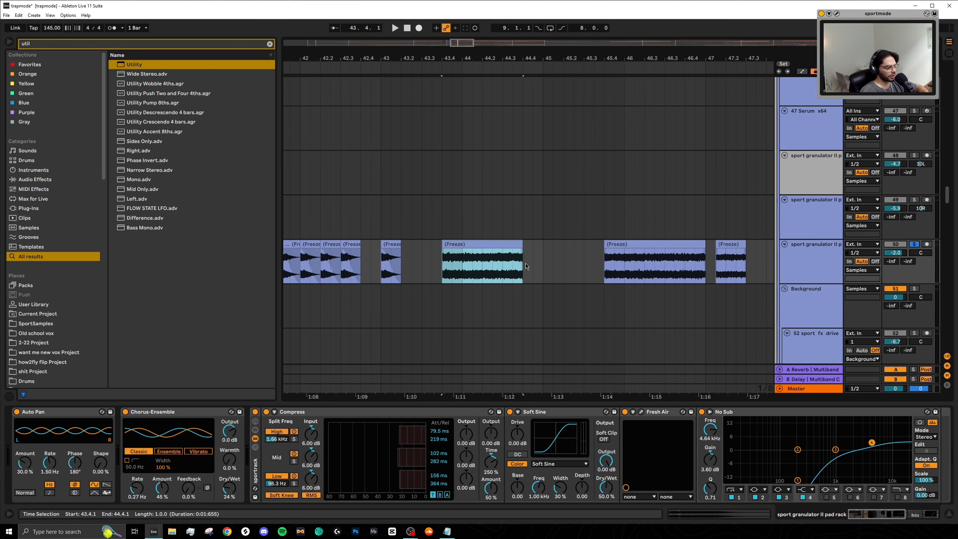
scroll(526, 266, "right", 1)
scroll(477, 259, "left", 2)
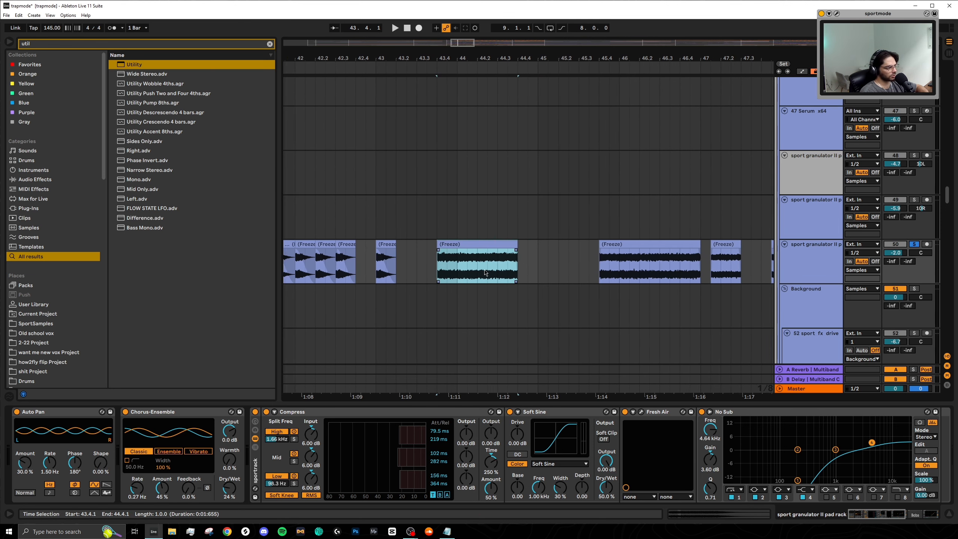
key("space")
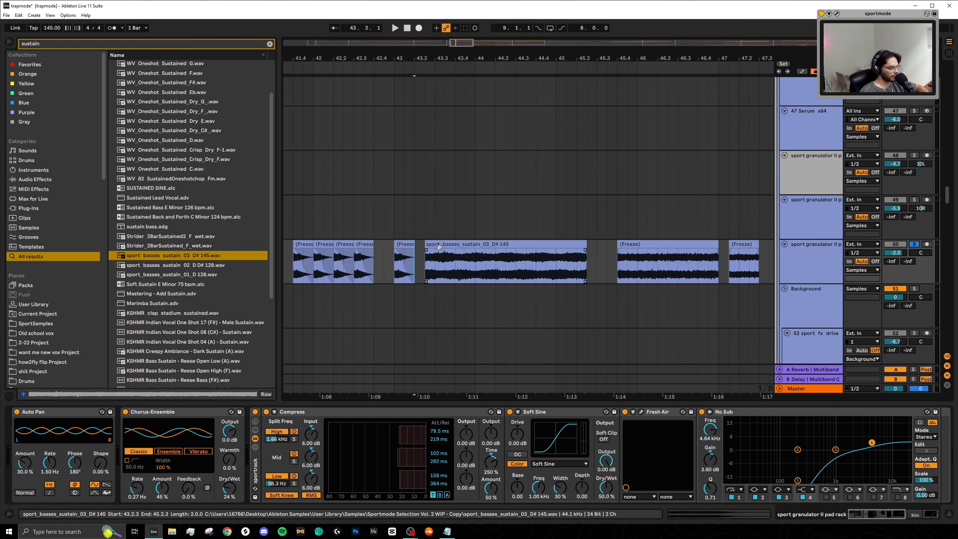
Play the original sport_basses_sustain_03_D# 145 sample clip on the granulator track for comparison
left_click(438, 246)
key("space")
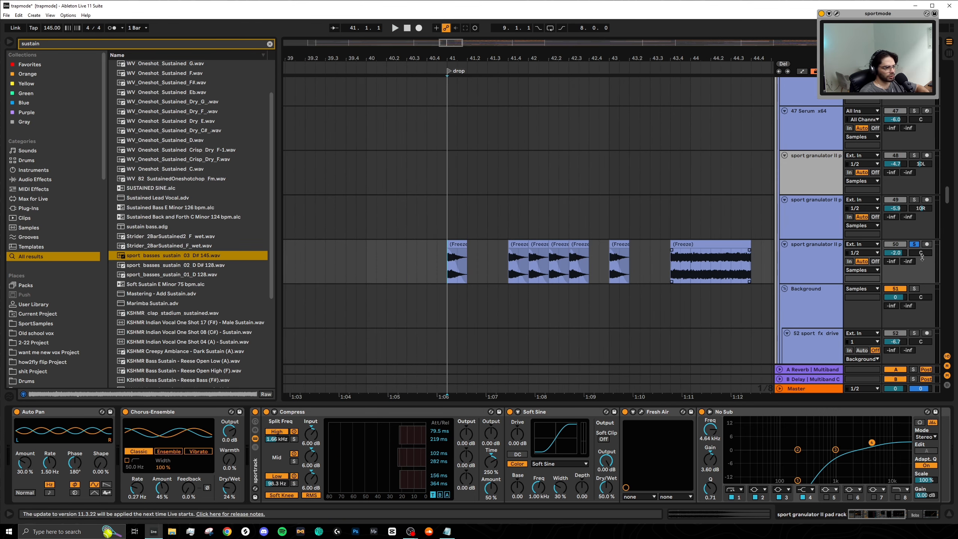
Play the soloed granulator track's short frozen clips from the drop at 41.1.1
key("space")
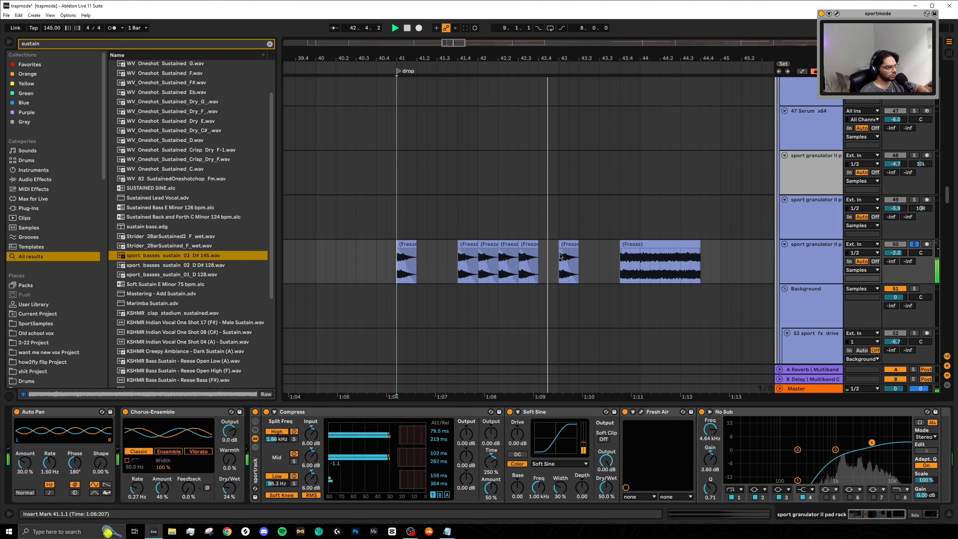
left_click(563, 248)
key("space")
Play the arrangement from the long frozen clip at 43.4.1 with the granulator track unsoloed, then return the insert marker to 41.1.1
left_click(640, 244)
scroll(529, 310, "right", 3)
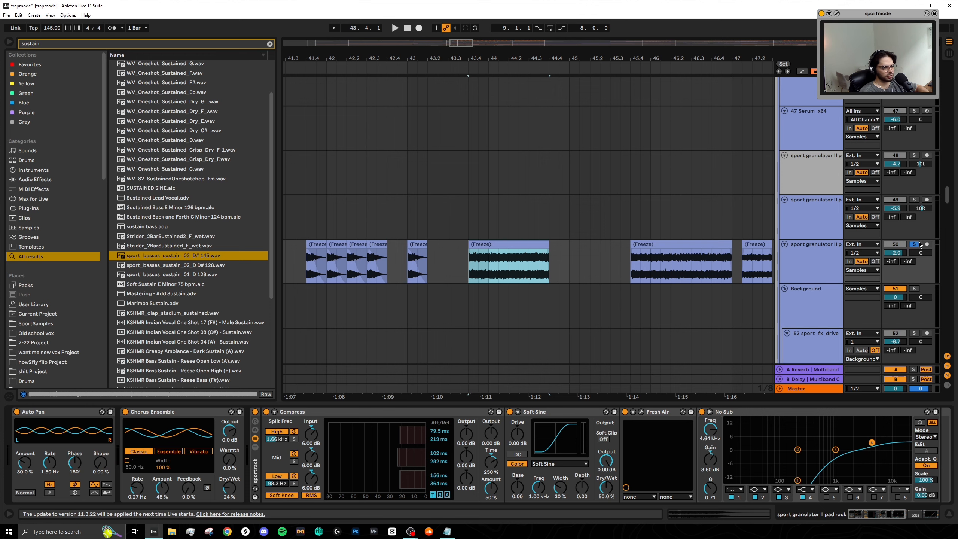
left_click(467, 261)
key("space")
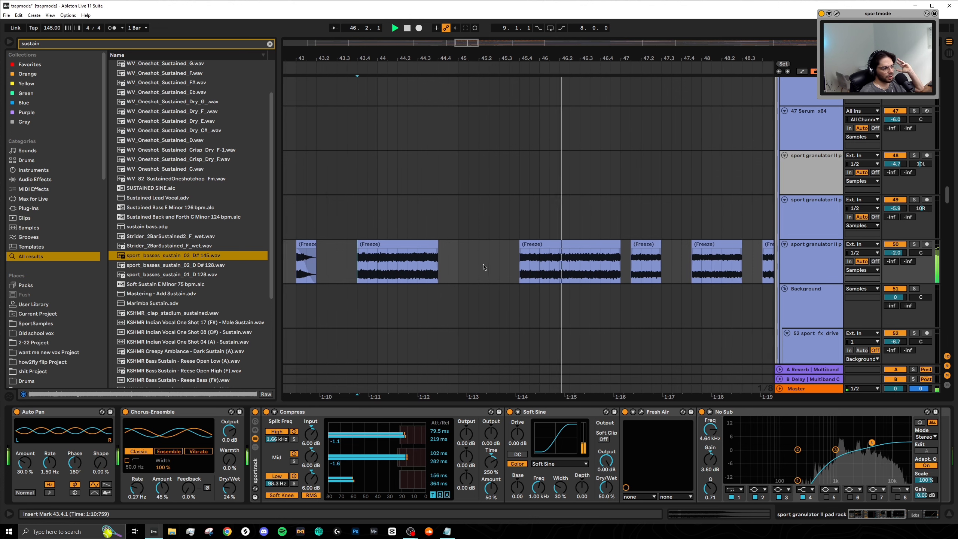
scroll(484, 266, "right", 1)
scroll(633, 243, "down", 5)
scroll(545, 280, "down", 4)
left_click(542, 242)
key("space")
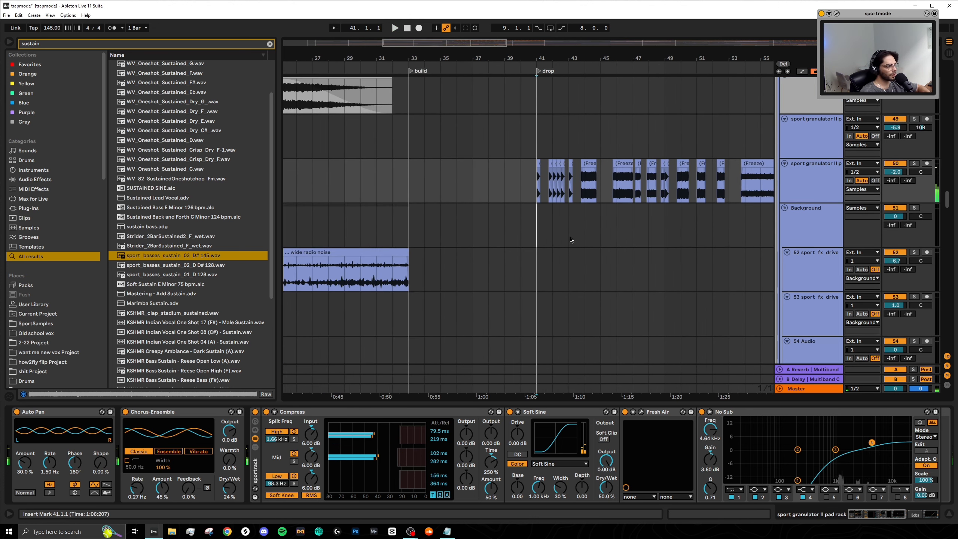
Select the background basses group inside the Synths group
left_click(571, 239)
scroll(577, 243, "down", 6)
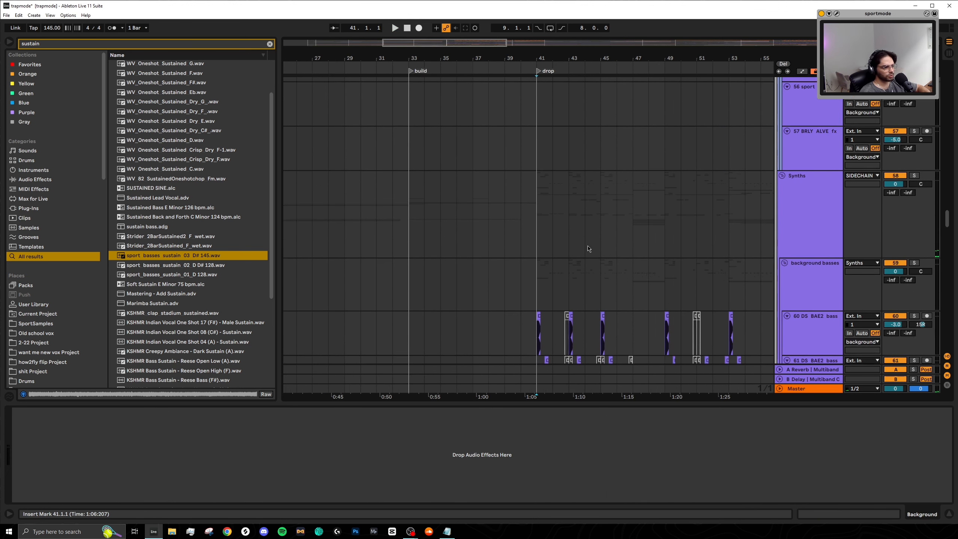
scroll(587, 249, "down", 5)
left_click(792, 148)
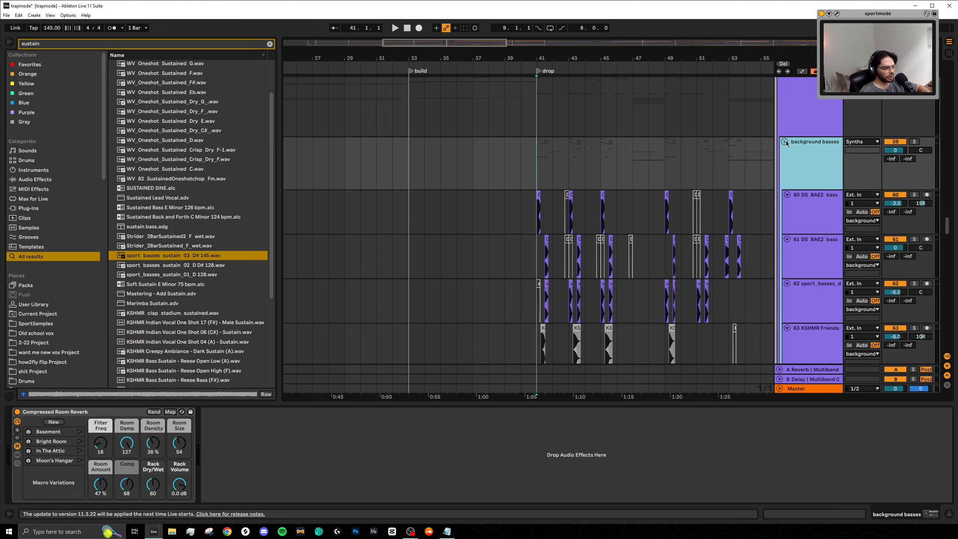
Solo the background basses group and play its layers through the drop from 41.1.1
left_click(784, 142)
left_click(785, 143)
left_click(913, 142)
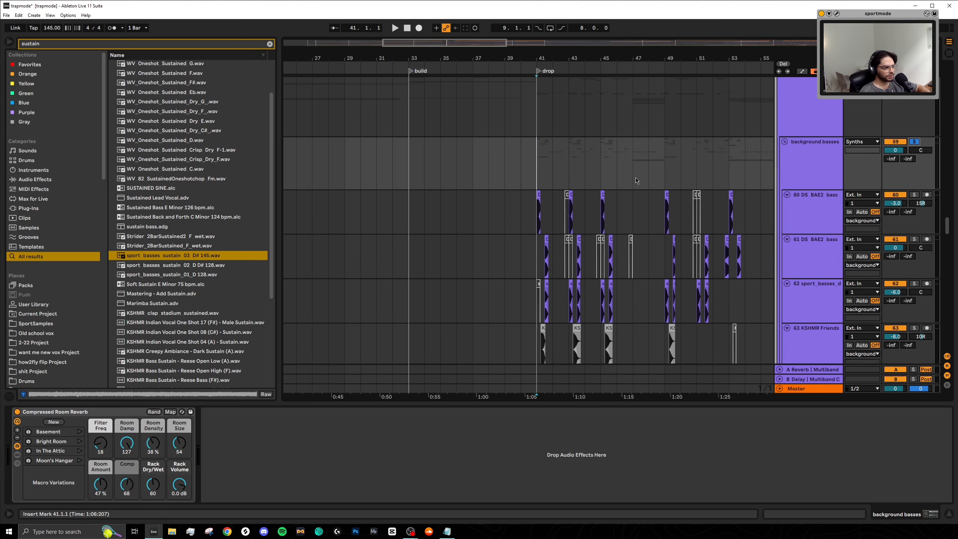
key("space")
scroll(541, 165, "up", 5)
scroll(549, 196, "right", 2)
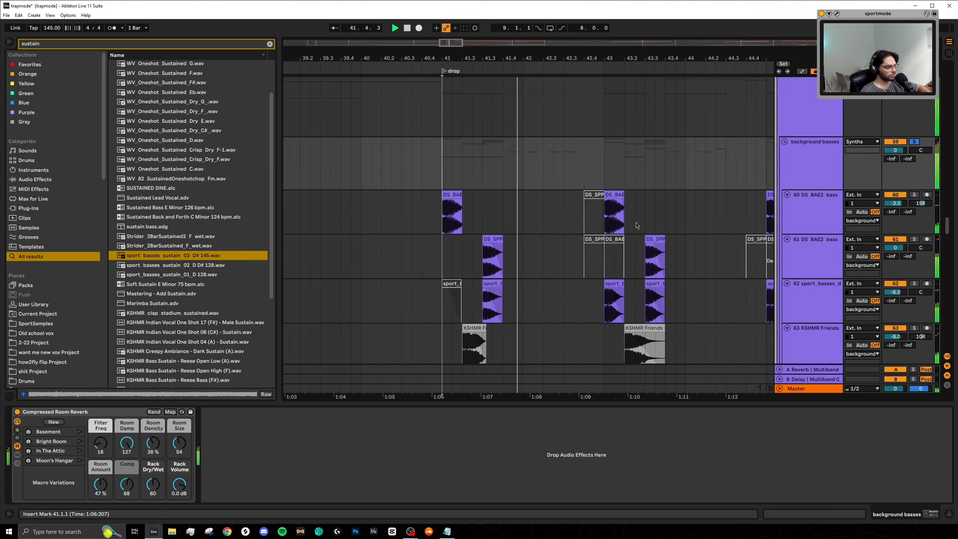
scroll(616, 234, "right", 2)
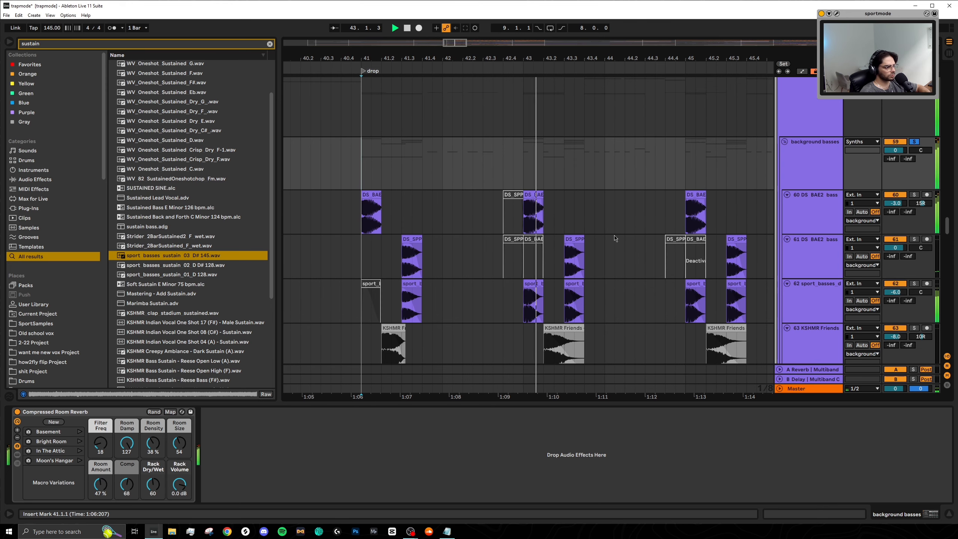
scroll(622, 235, "right", 2)
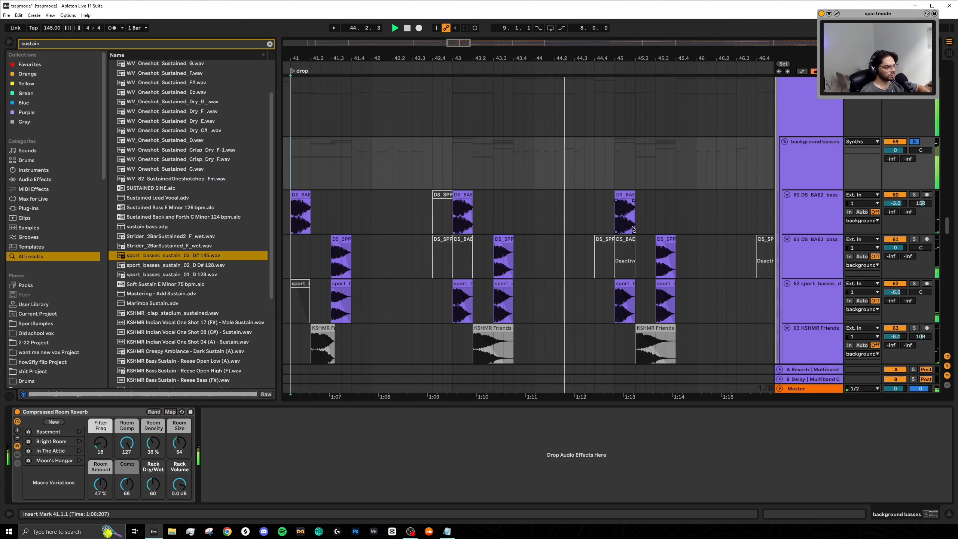
scroll(633, 229, "down", 1)
scroll(603, 229, "up", 2)
scroll(562, 229, "down", 5)
key("space")
left_click(65, 412)
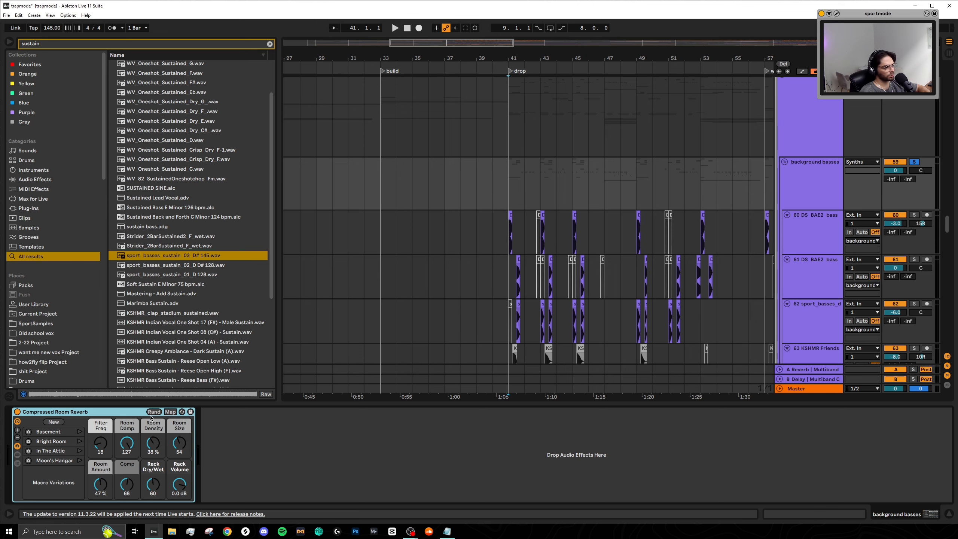
Solo track 60 DS BAE2 bass and play its bass stab clip at 41.1.1
scroll(508, 234, "up", 2)
left_click(520, 215)
scroll(530, 257, "up", 2)
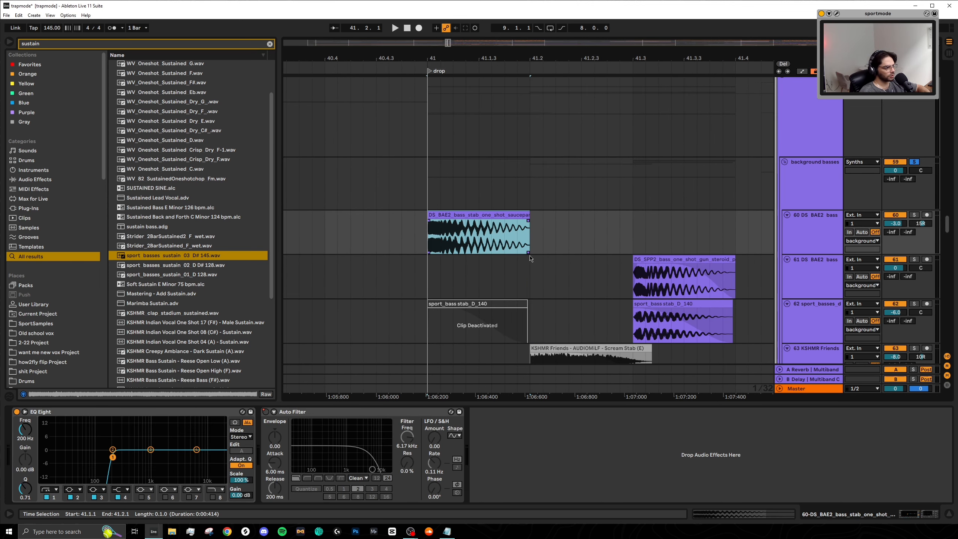
scroll(530, 258, "down", 2)
scroll(541, 272, "down", 2)
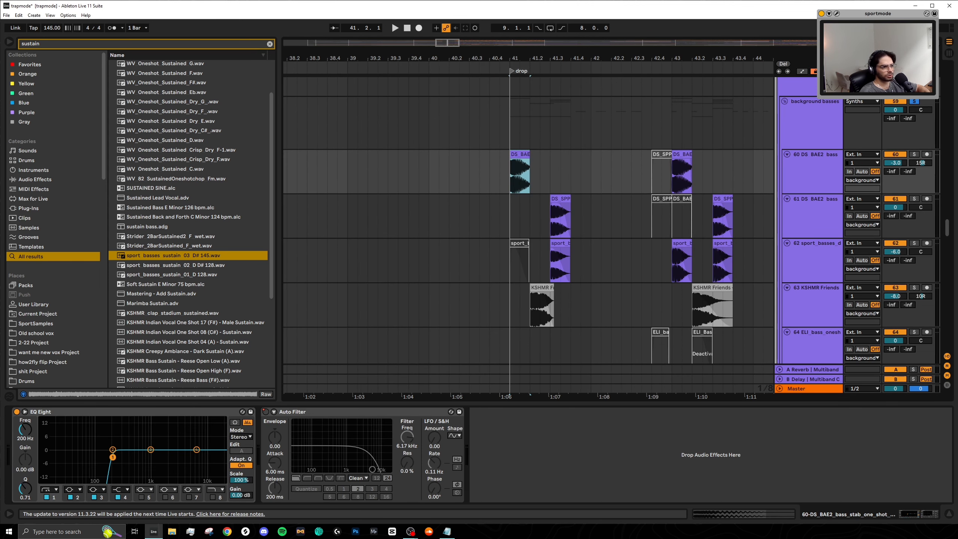
left_click(913, 154)
scroll(559, 285, "up", 2)
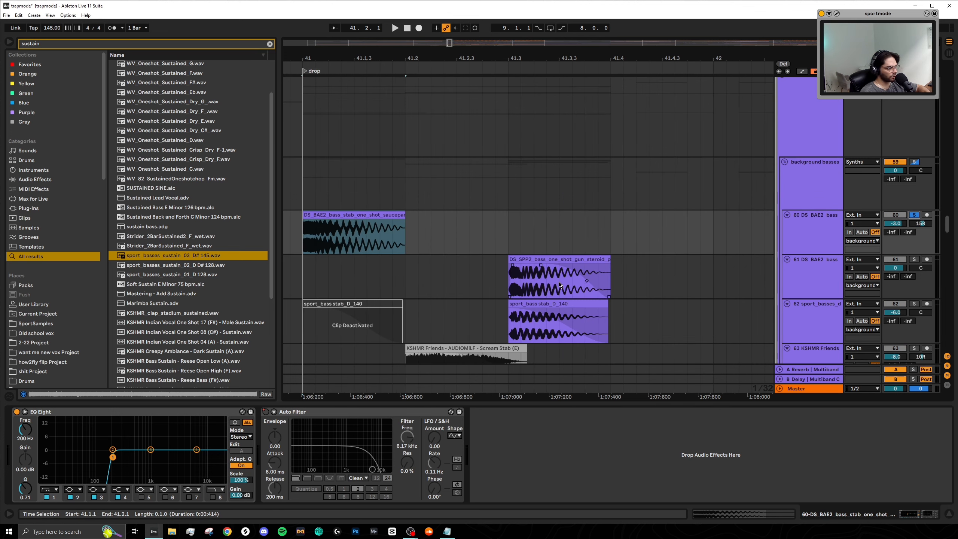
left_click(559, 285)
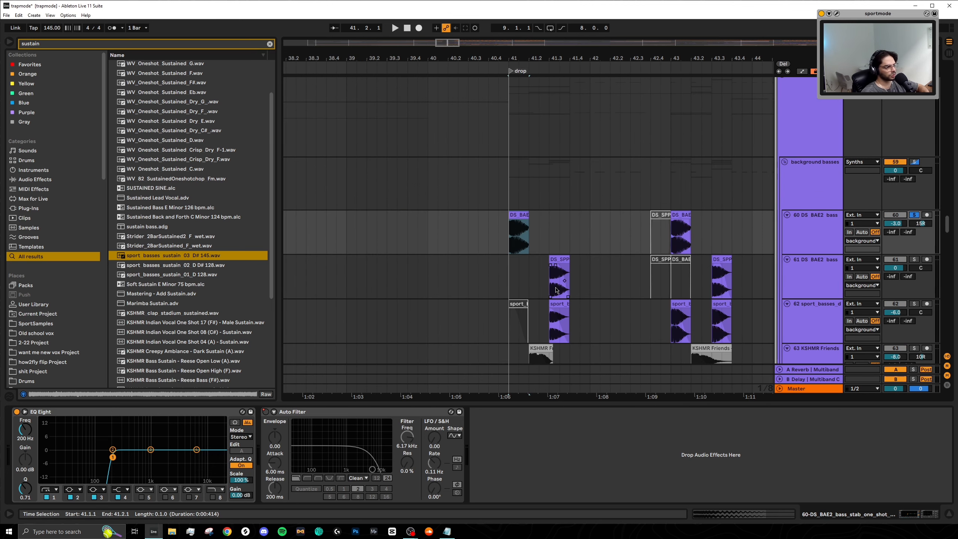
scroll(549, 272, "down", 2)
scroll(605, 303, "right", 3)
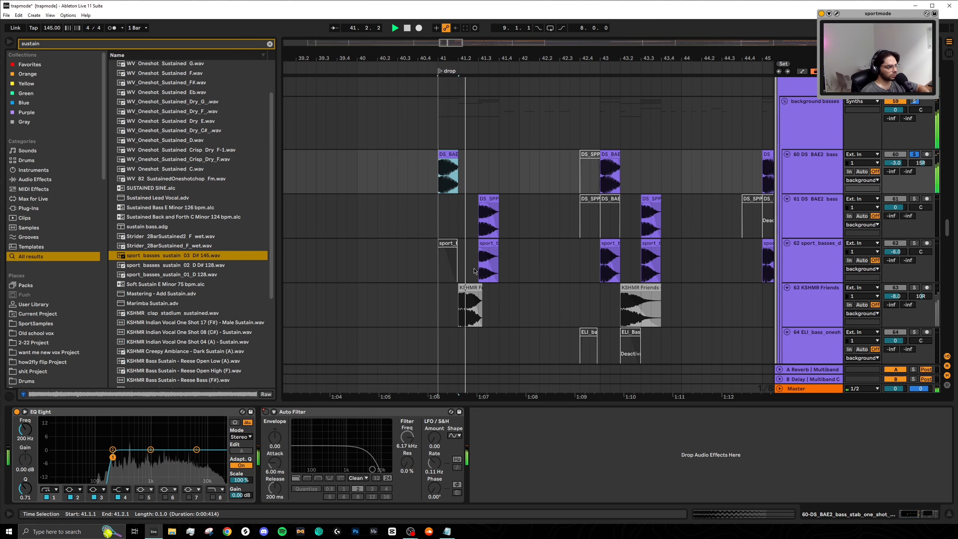
key("space")
Place the insert marker at 41.1.1 and briefly play the soloed Mid Bass group's clips from there
left_click(440, 233)
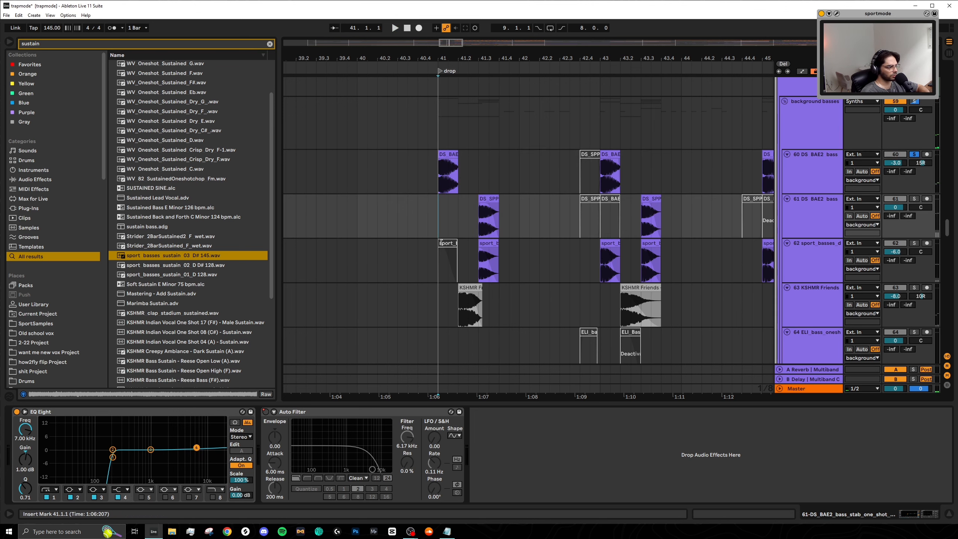
scroll(449, 261, "down", 15)
scroll(449, 260, "up", 3)
scroll(448, 261, "down", 15)
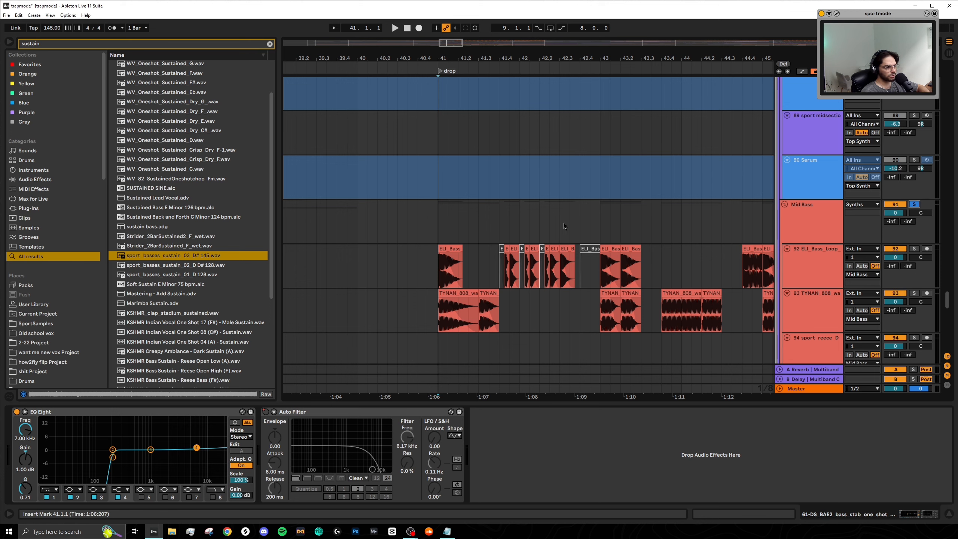
key("space")
key("space")
key("space")
key("space")
Solo track 63 KSHMR Friends in the background basses group and play its Scream Stab (E) clip at 41.2.1
scroll(509, 216, "up", 3)
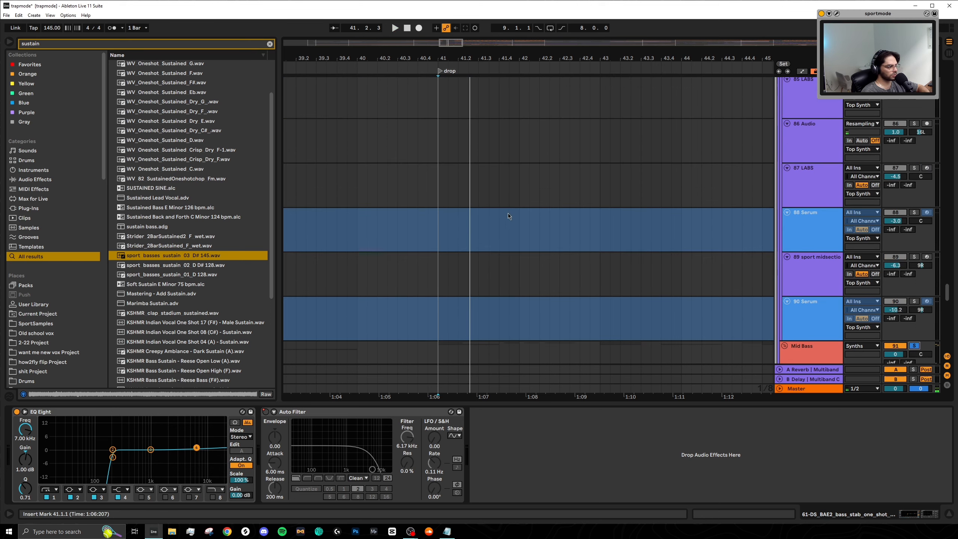
scroll(506, 215, "up", 12)
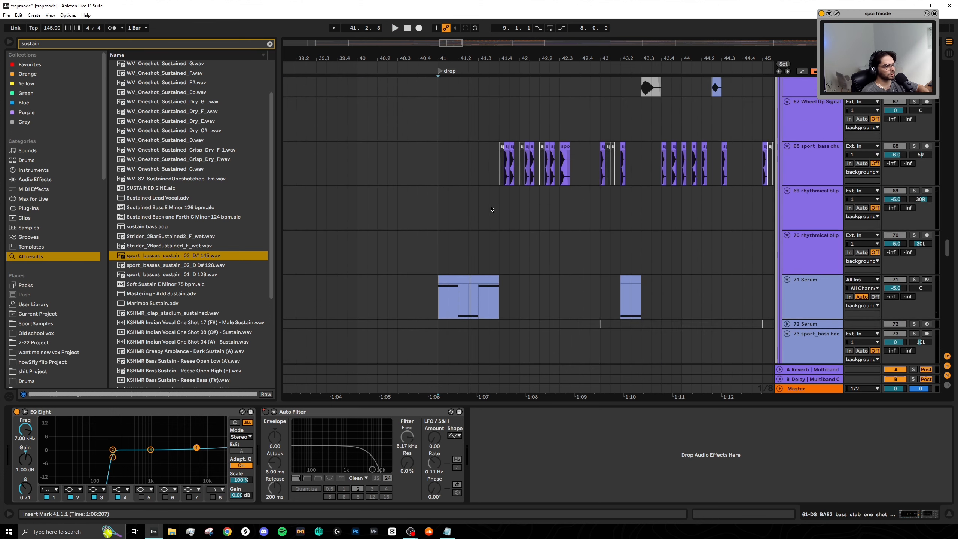
scroll(491, 209, "up", 10)
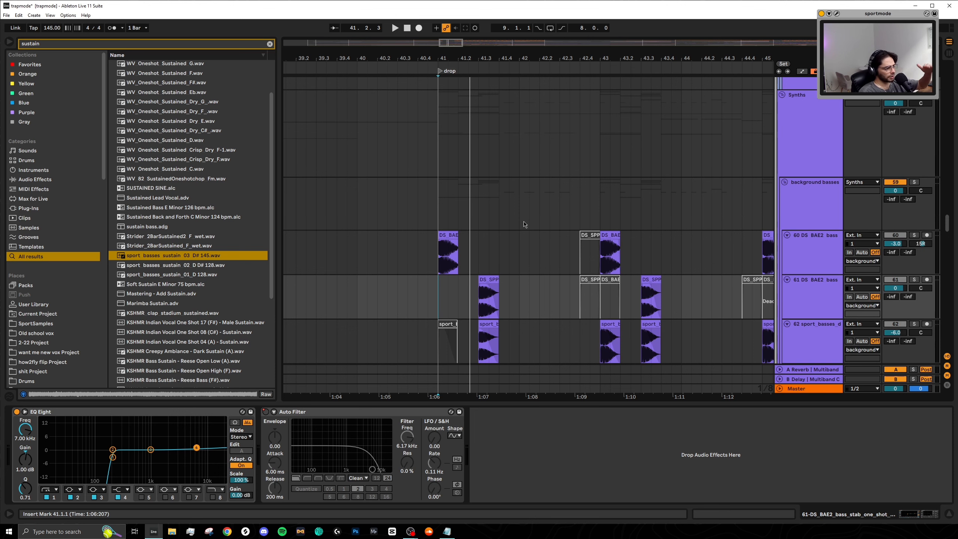
scroll(525, 227, "down", 2)
scroll(517, 253, "down", 1)
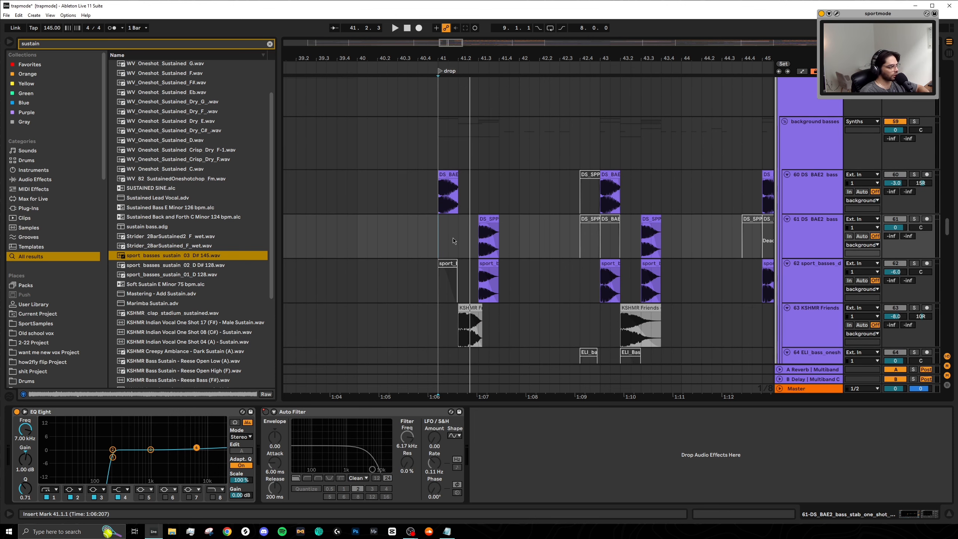
scroll(528, 260, "down", 2)
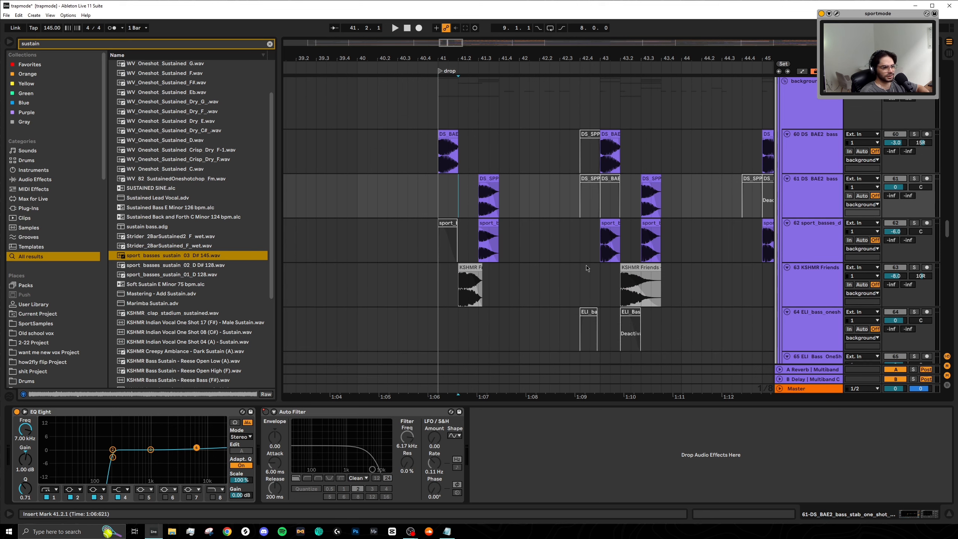
left_click(460, 269)
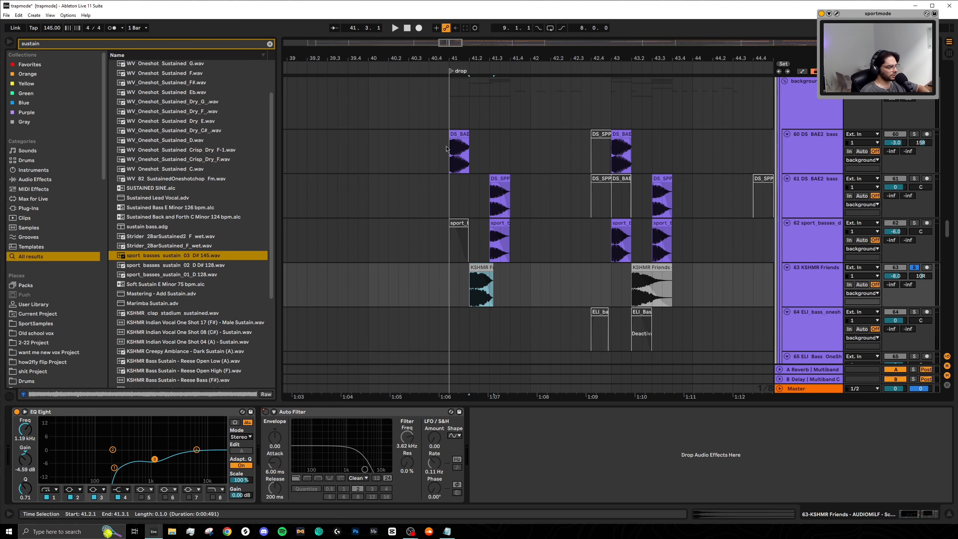
left_click(469, 155)
left_click(470, 267)
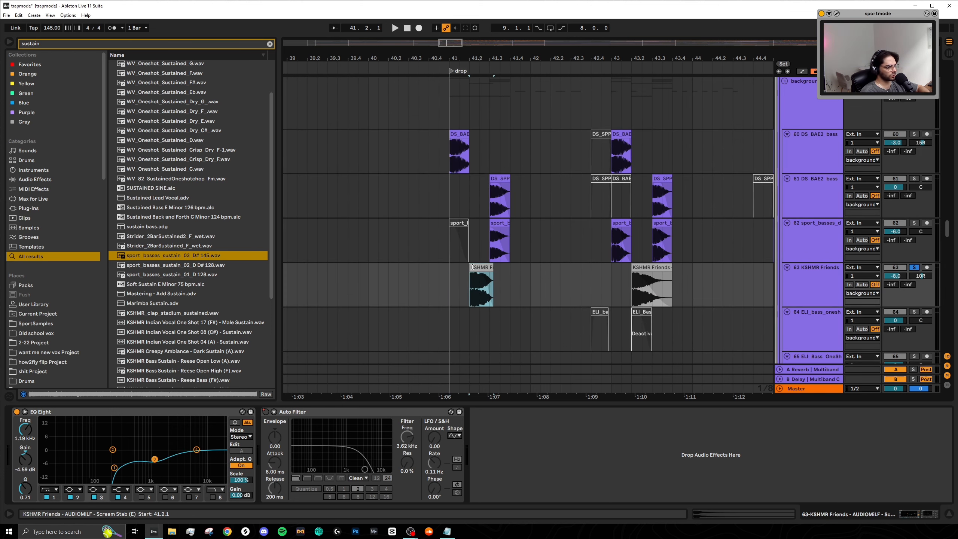
scroll(475, 273, "up", 5)
scroll(476, 276, "down", 5)
key("space")
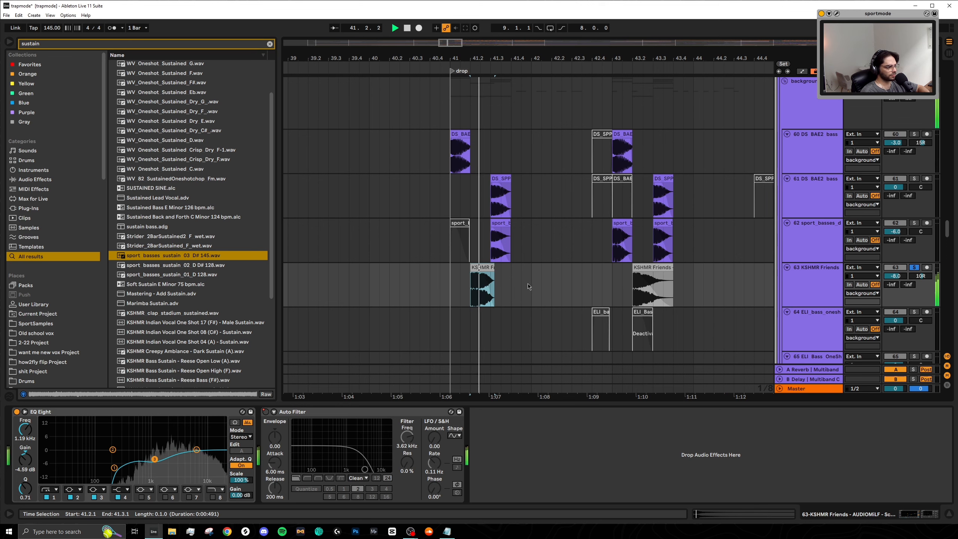
Solo the background basses group instead and play its next stabs from 41.3.1
left_click(487, 192)
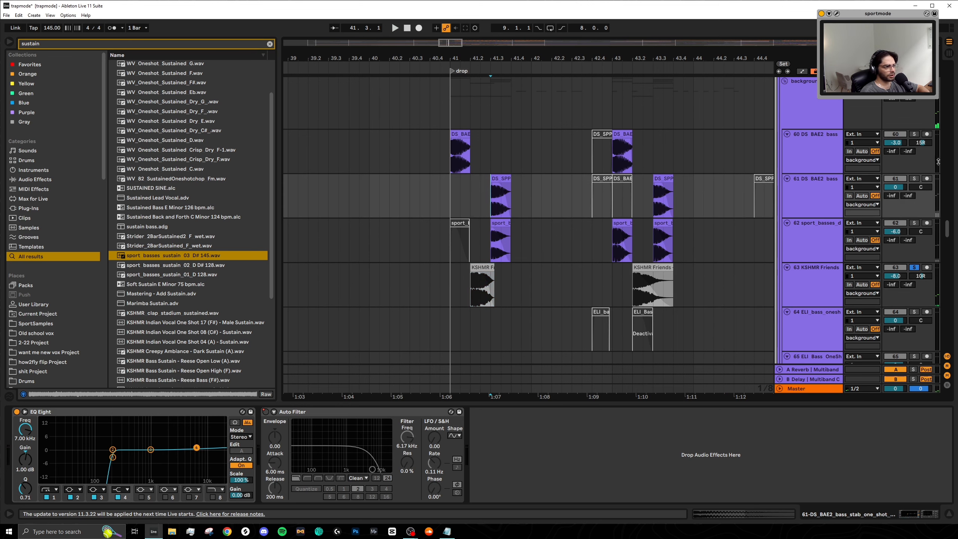
scroll(512, 200, "up", 2)
left_click(912, 123)
key("space")
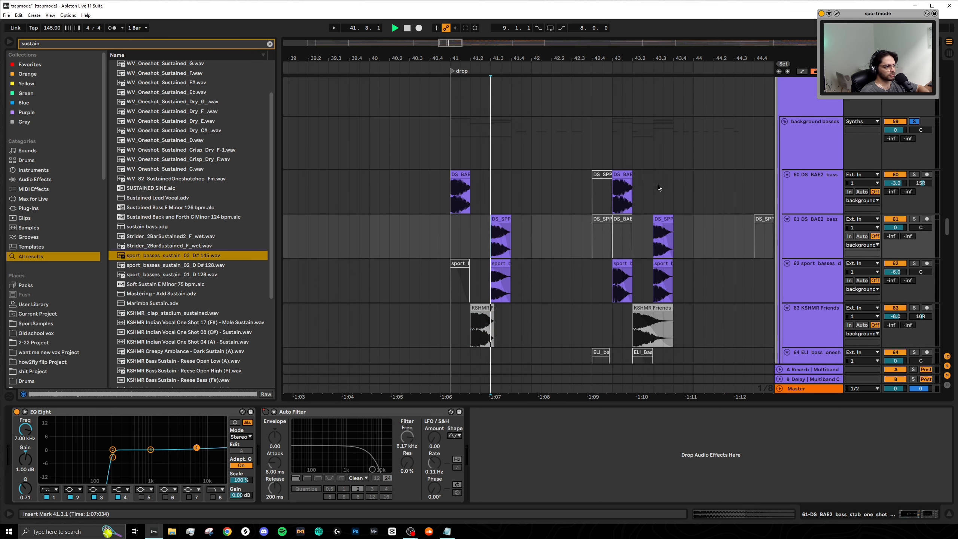
key("space")
scroll(494, 281, "down", 5)
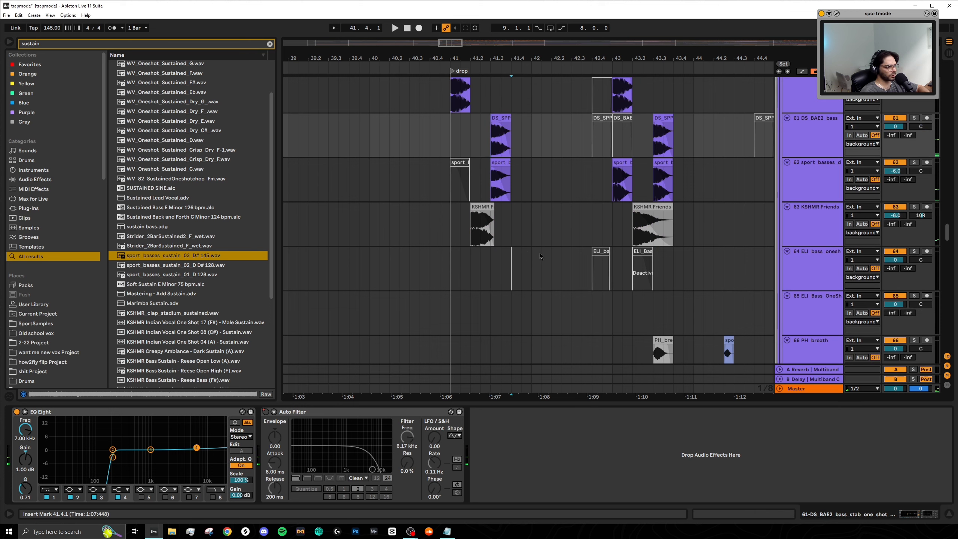
Solo track 66 PH breath and play its clips from 43.2.3, moving the insert marker to 44.2.1
left_click_drag(540, 256, 622, 260)
scroll(589, 254, "up", 3)
scroll(587, 265, "right", 2)
scroll(583, 272, "down", 4)
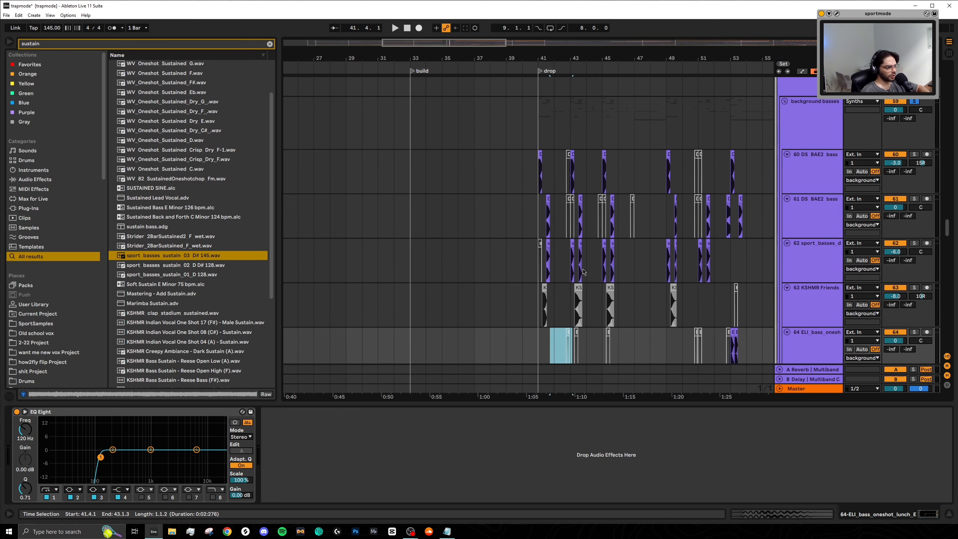
scroll(584, 272, "down", 5)
scroll(550, 193, "up", 4)
left_click(570, 181)
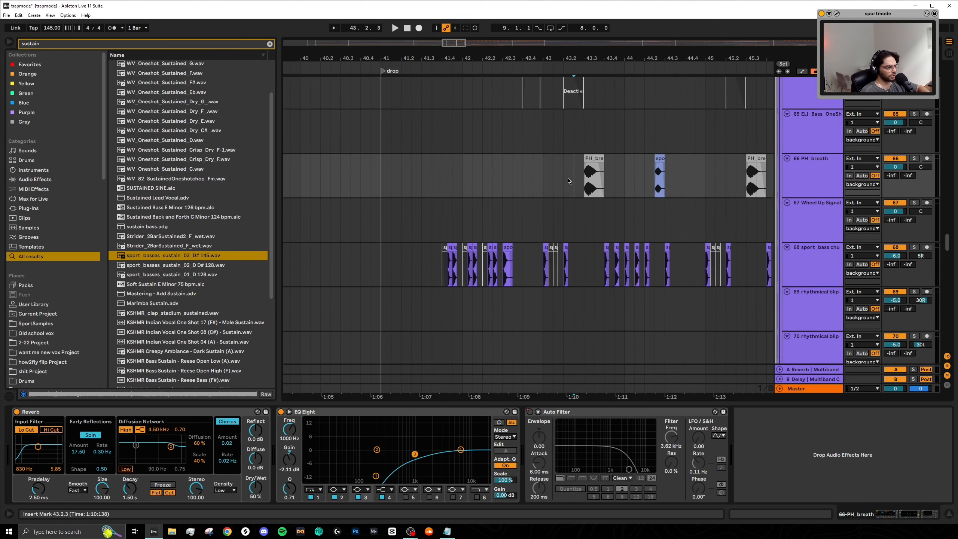
scroll(569, 181, "up", 2)
scroll(550, 180, "right", 2)
left_click(912, 199)
scroll(577, 217, "right", 2)
key("space")
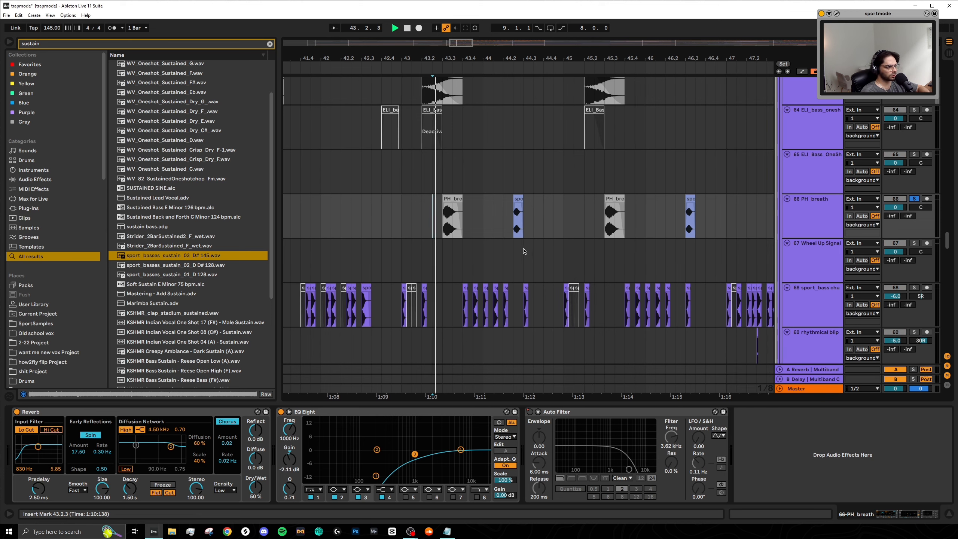
left_click(503, 226)
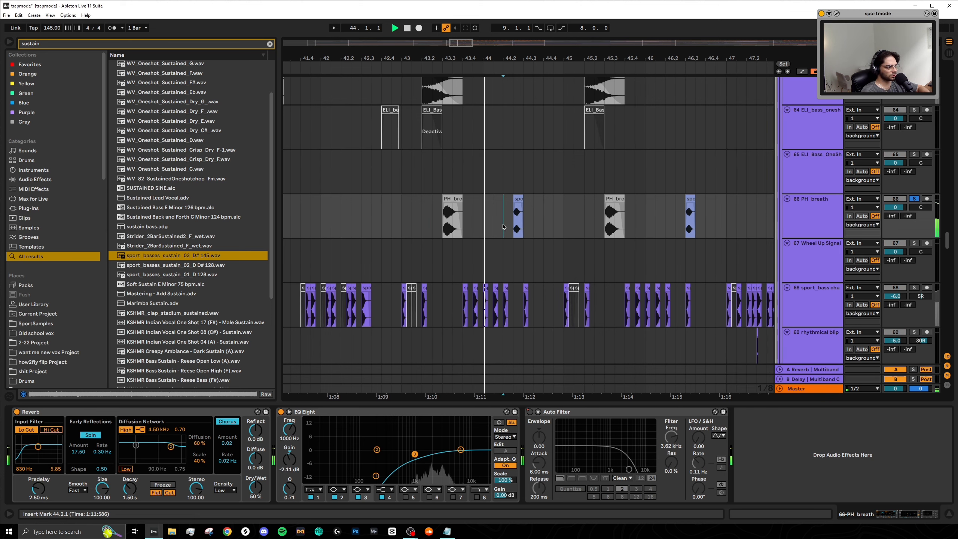
Play the background basses from 43.1.1 with PH breath unsoloed, then select its 45.3.1 clip and solo the track
left_click(914, 199)
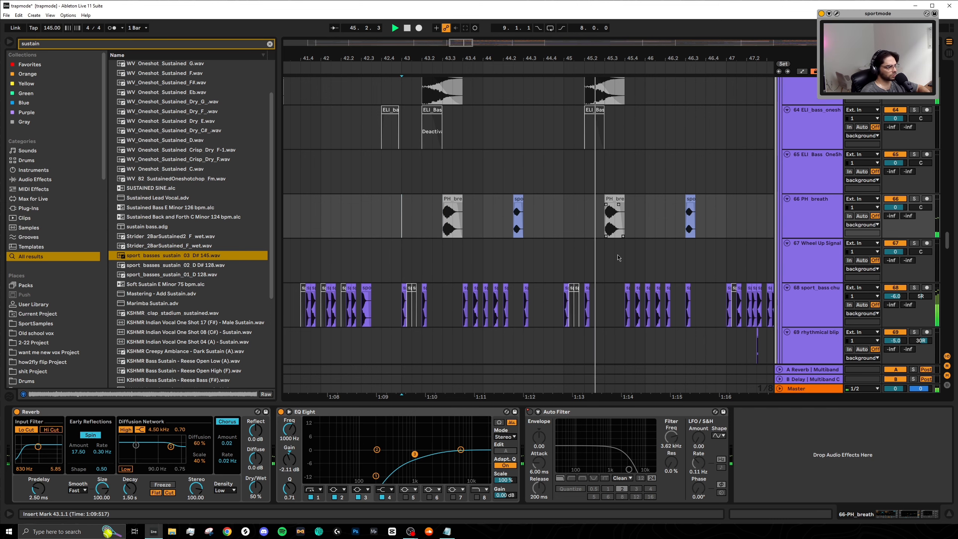
left_click(545, 198)
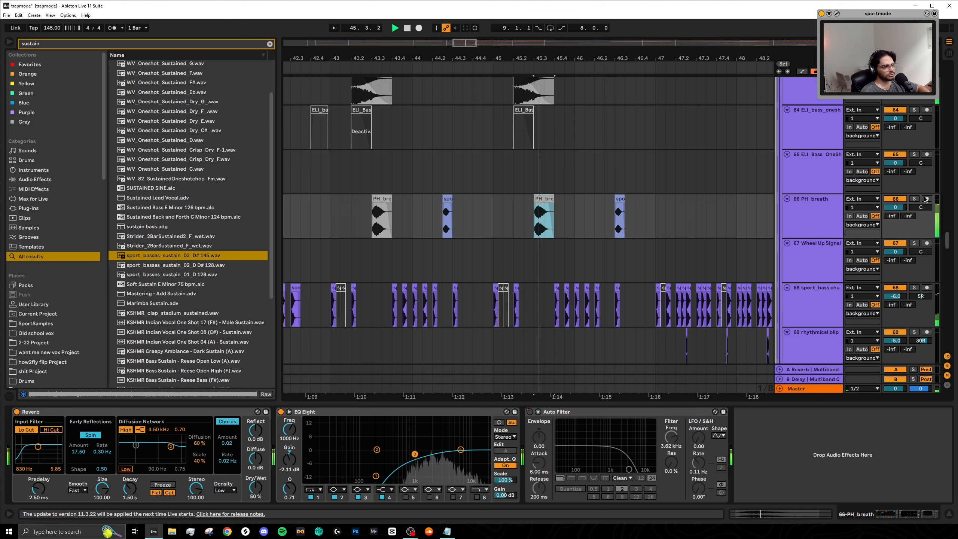
left_click(914, 199)
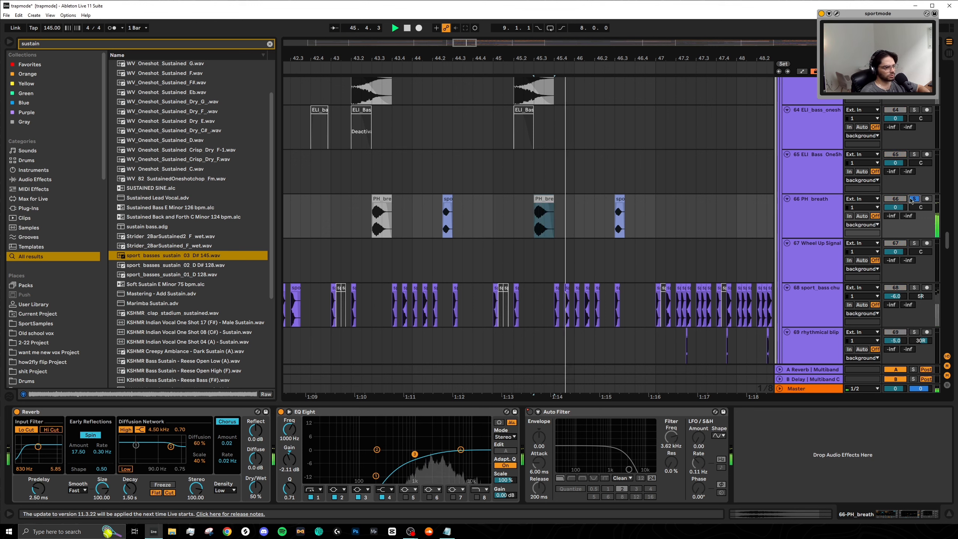
Compare playback from 45.3.1 with PH breath deactivated and reactivated, then solo the track again
left_click(912, 200)
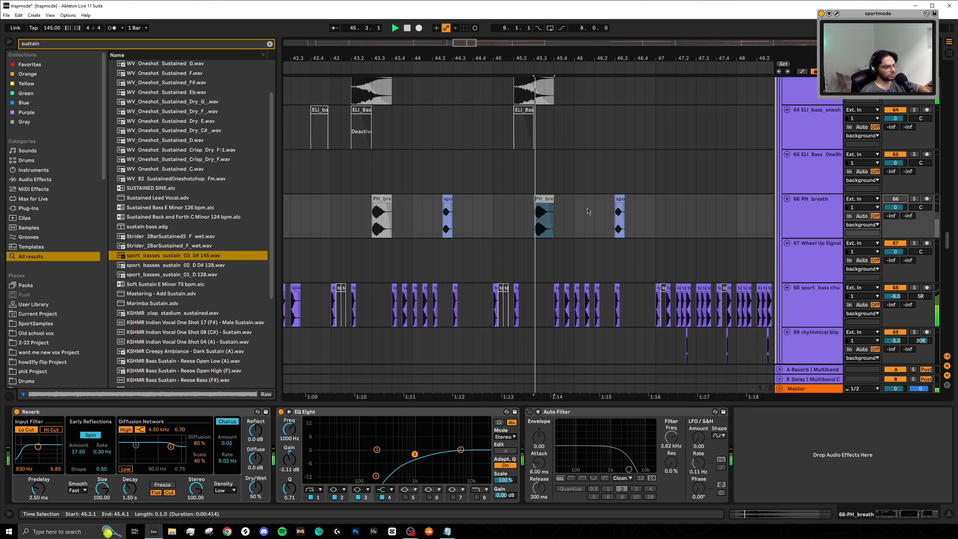
left_click(890, 199)
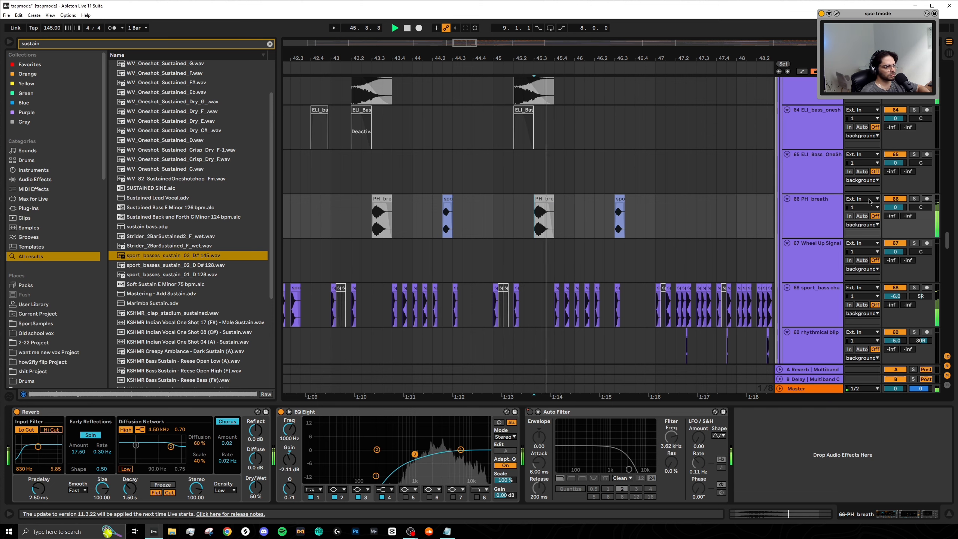
left_click(912, 200)
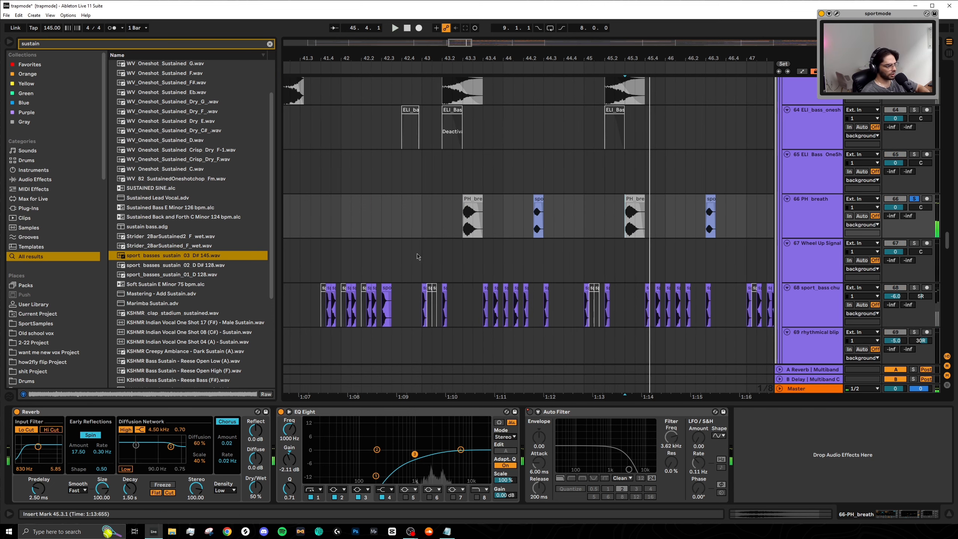
Select tracks 68 sport_bass chug through 70 rhythmical blip and solo them together
scroll(517, 208, "left", 2)
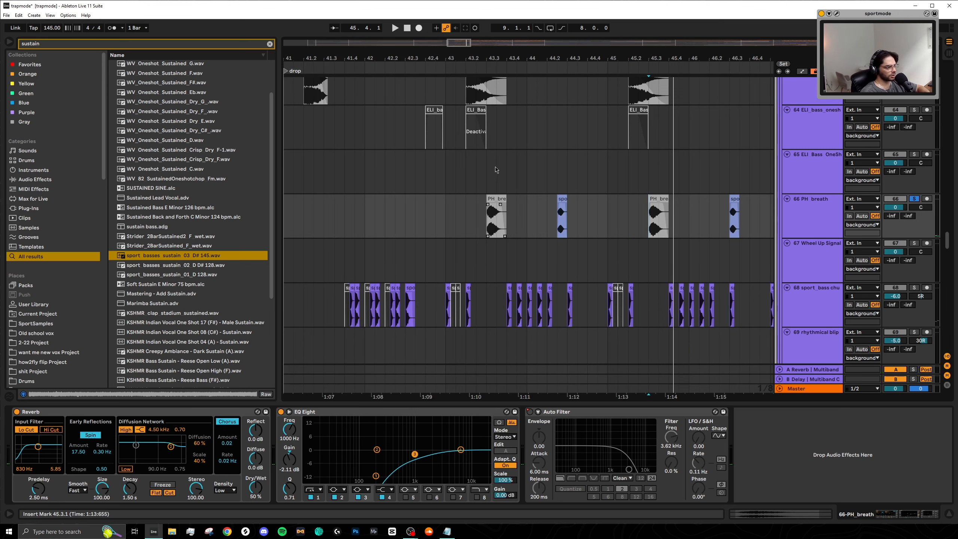
scroll(440, 268, "left", 4)
scroll(415, 248, "down", 3)
left_click(426, 243)
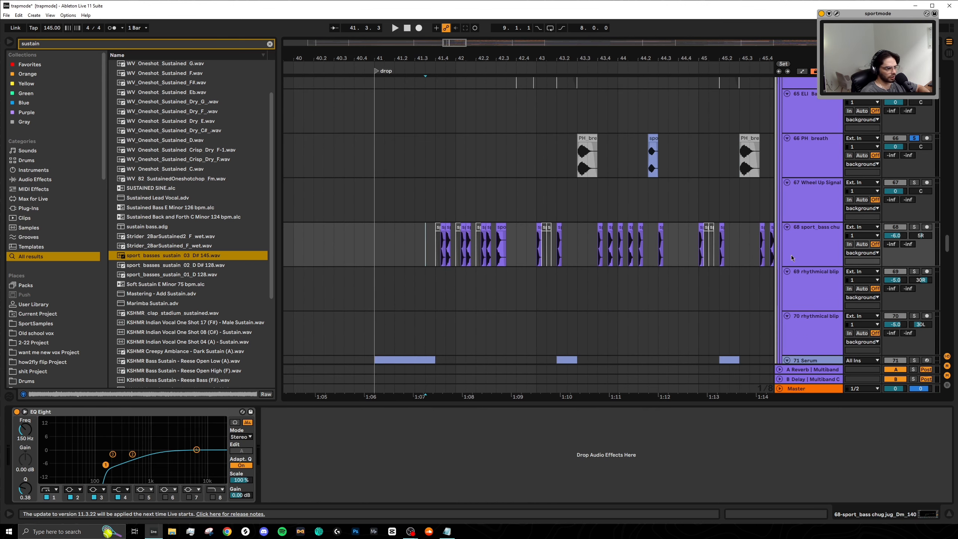
scroll(565, 218, "down", 5)
scroll(565, 218, "down", 3)
left_click(811, 257)
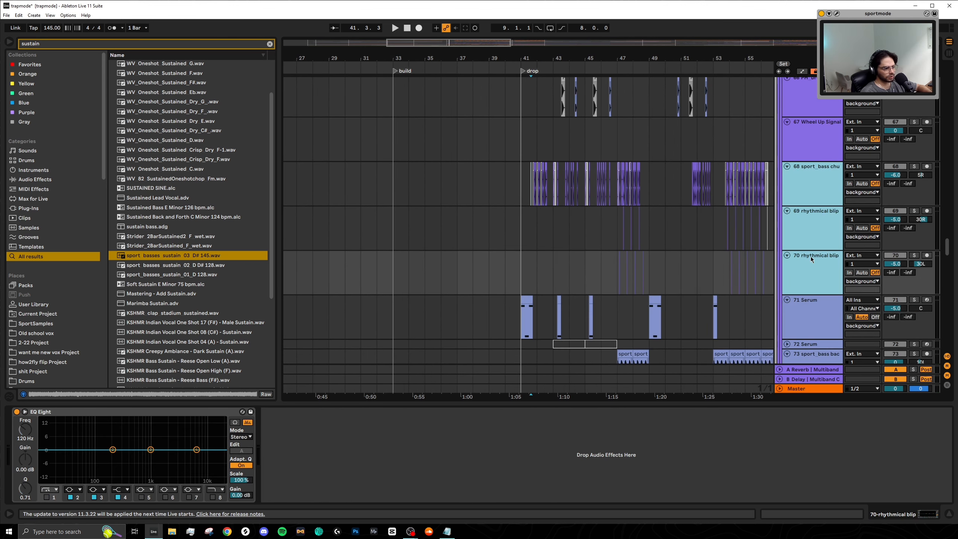
left_click(914, 167)
scroll(622, 212, "up", 3)
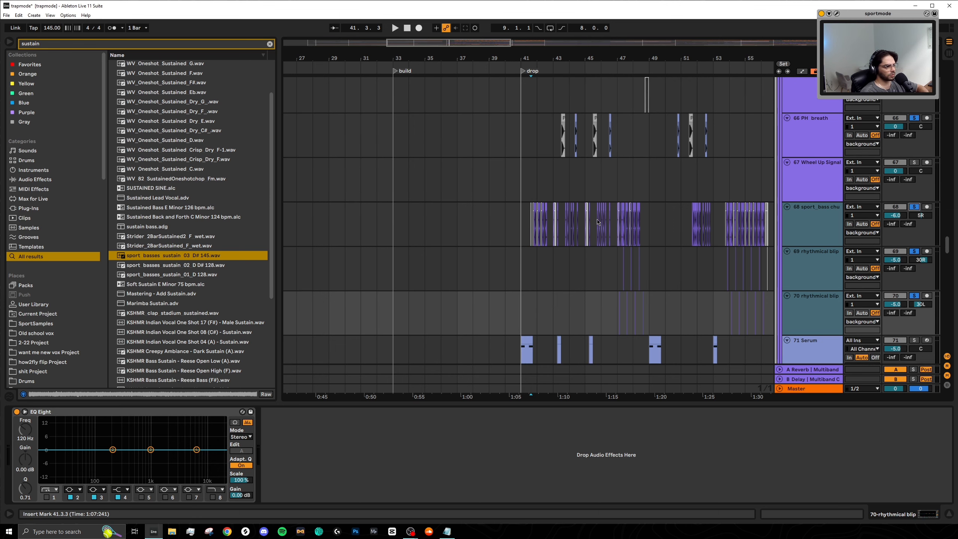
Play the soloed bass chug clips on track 68 from 41.4.1 and stop playback
scroll(569, 219, "up", 5)
scroll(528, 222, "left", 5)
left_click(468, 224)
scroll(467, 226, "right", 3)
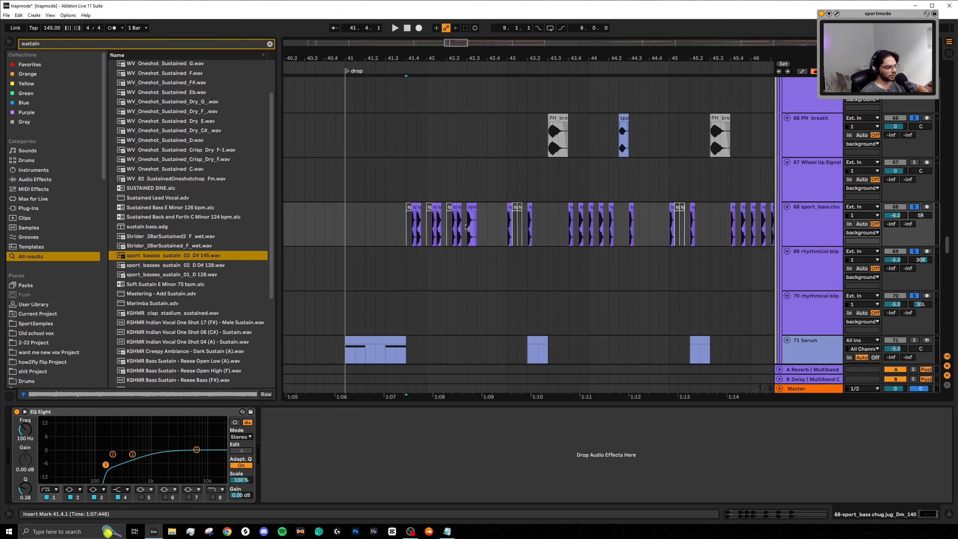
key("space")
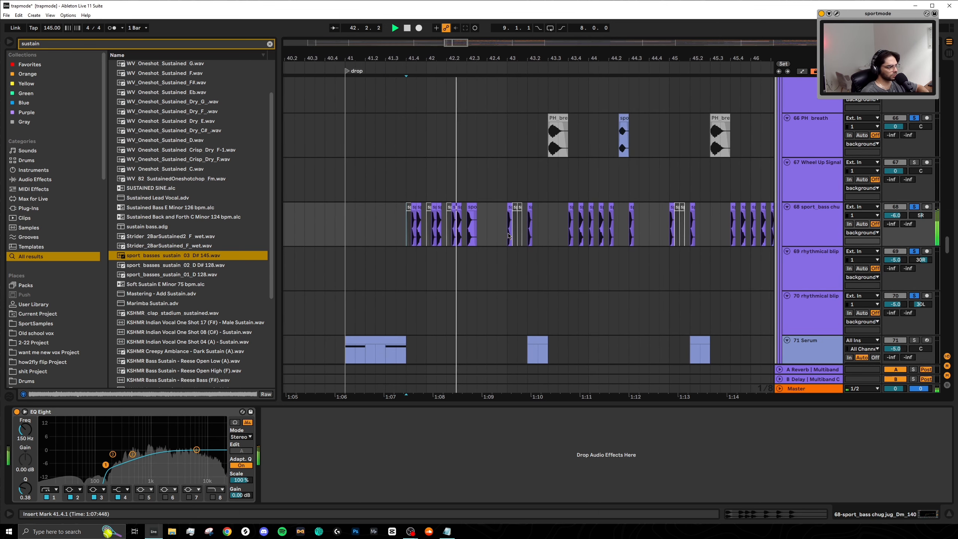
scroll(509, 235, "down", 4)
scroll(547, 234, "down", 2)
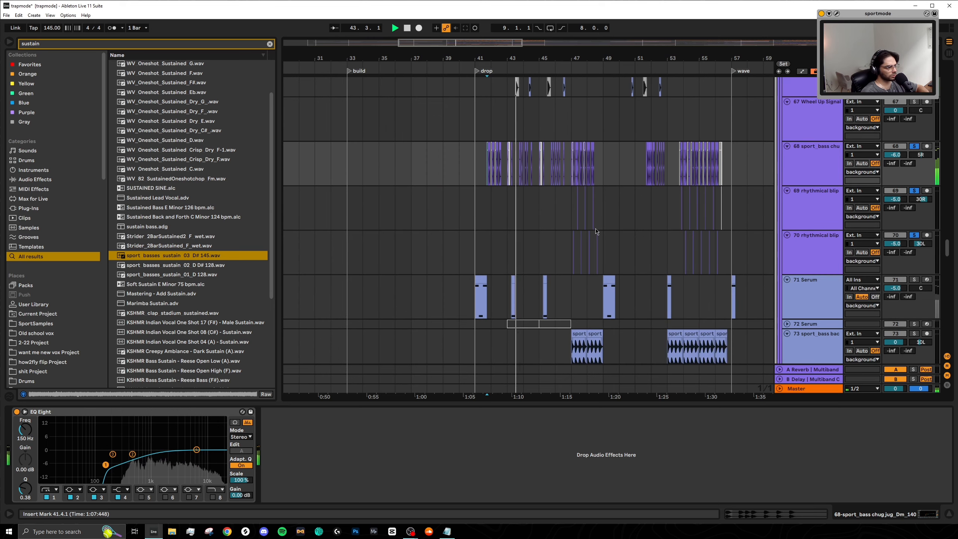
scroll(592, 234, "up", 4)
scroll(521, 232, "left", 2)
key("space")
Play the chug pattern with both rhythmical blip tracks from 47.1.1, inspecting how their clips line up
left_click(530, 211)
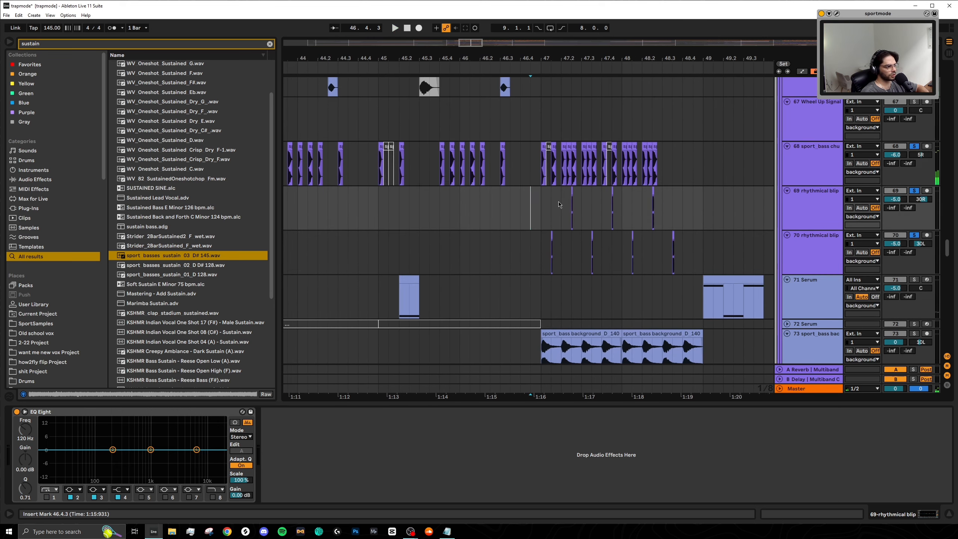
key("space")
scroll(561, 230, "up", 4)
scroll(561, 231, "right", 2)
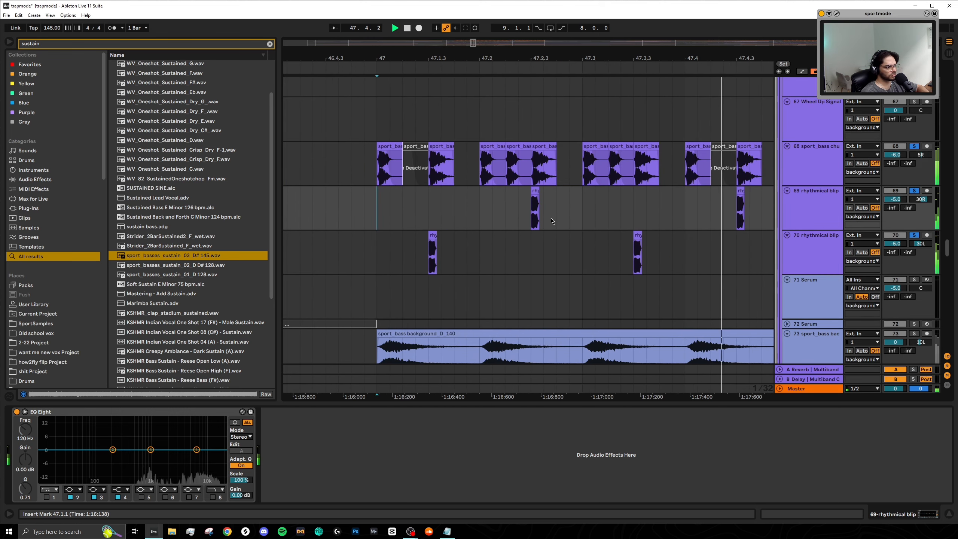
scroll(550, 224, "down", 4)
scroll(547, 231, "right", 2)
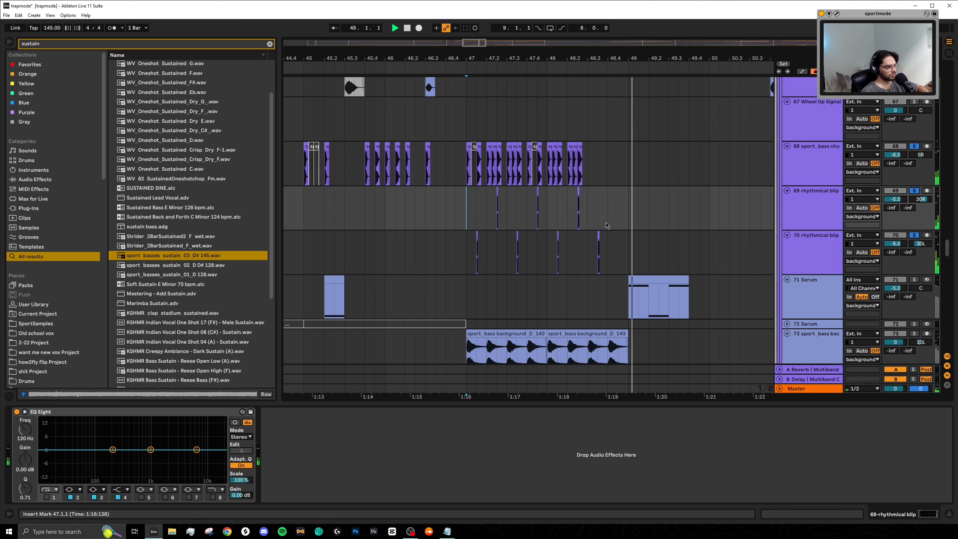
scroll(606, 225, "down", 5)
scroll(603, 224, "up", 3)
scroll(566, 222, "down", 8)
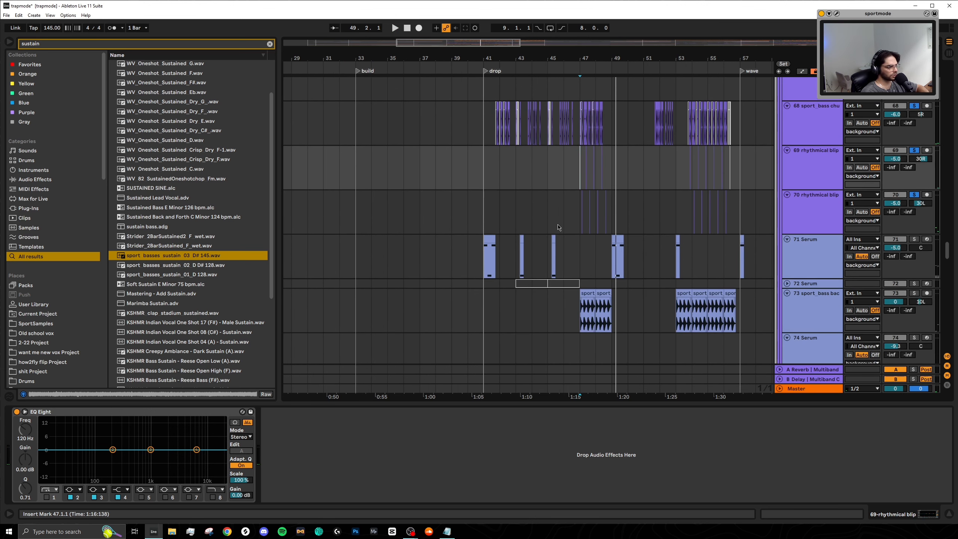
Select the 71 Serum clip at 41.1.1, solo its track and play it
scroll(542, 218, "up", 3)
scroll(527, 212, "down", 3)
left_click_drag(491, 193, 478, 210)
key("s")
scroll(478, 212, "up", 5)
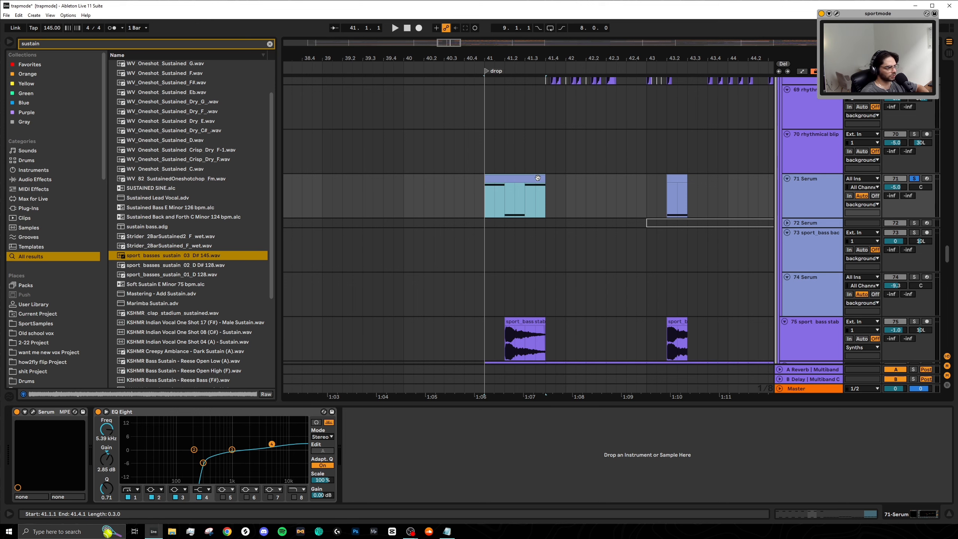
scroll(579, 223, "up", 2)
key("space")
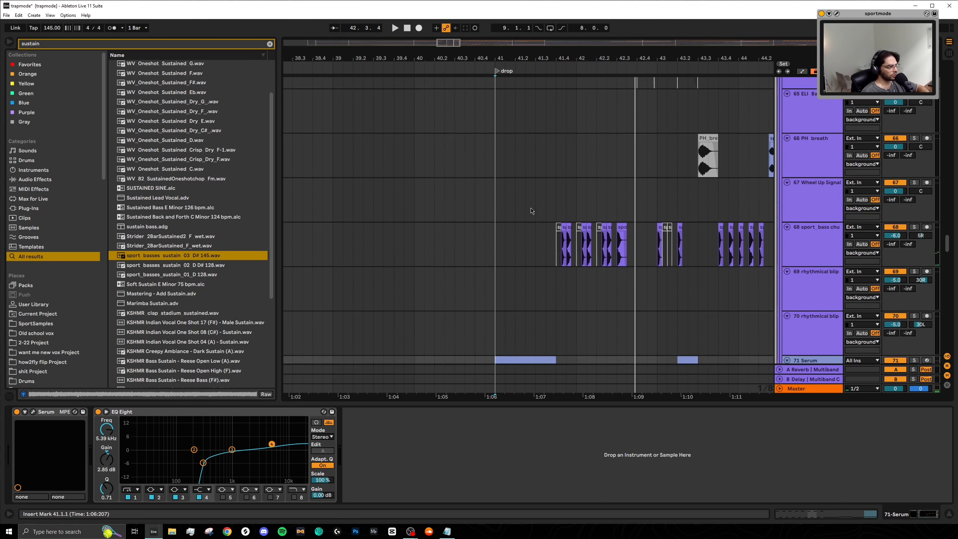
Mark the gap from 41.2.1 to 41.2.3 on track 60 and place the insert marker at 41.2.1 on 71 Serum
scroll(528, 203, "up", 7)
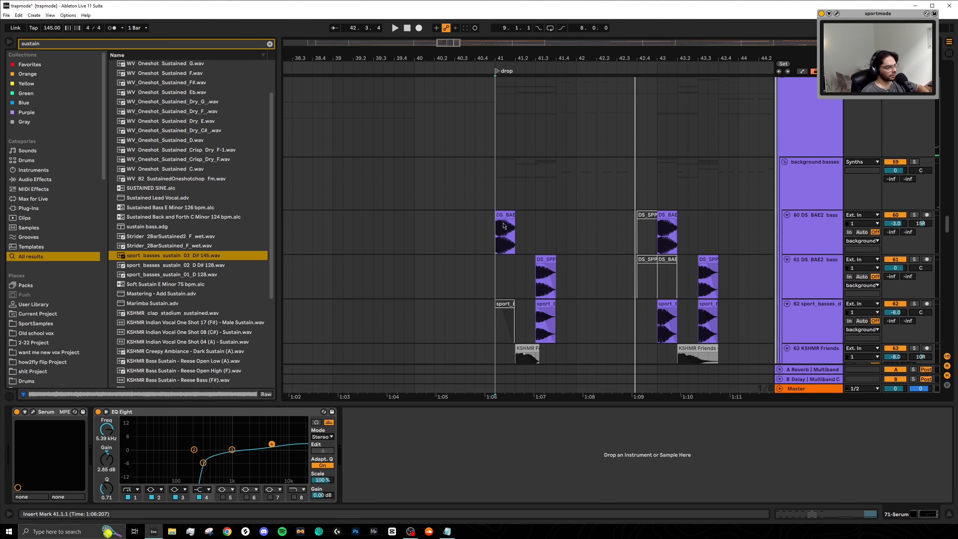
left_click_drag(516, 233, 528, 236)
scroll(529, 238, "down", 6)
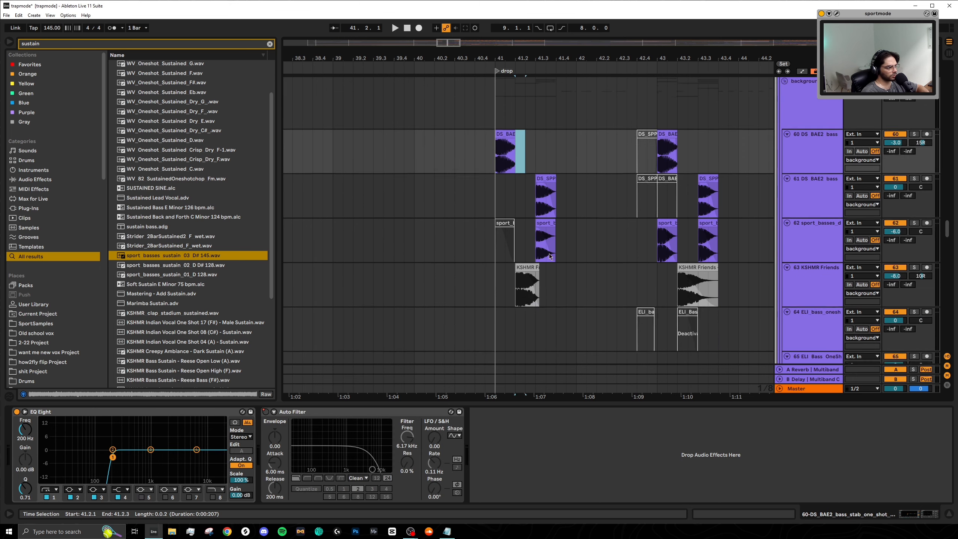
left_click(536, 240)
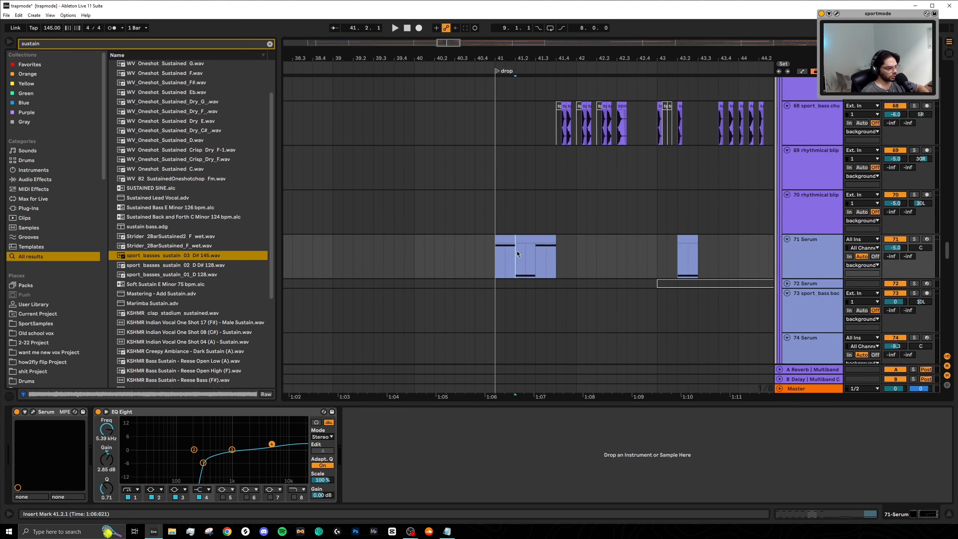
View the MIDI notes of the first 71 Serum clip, close the note view and select the clip
double_click(517, 251)
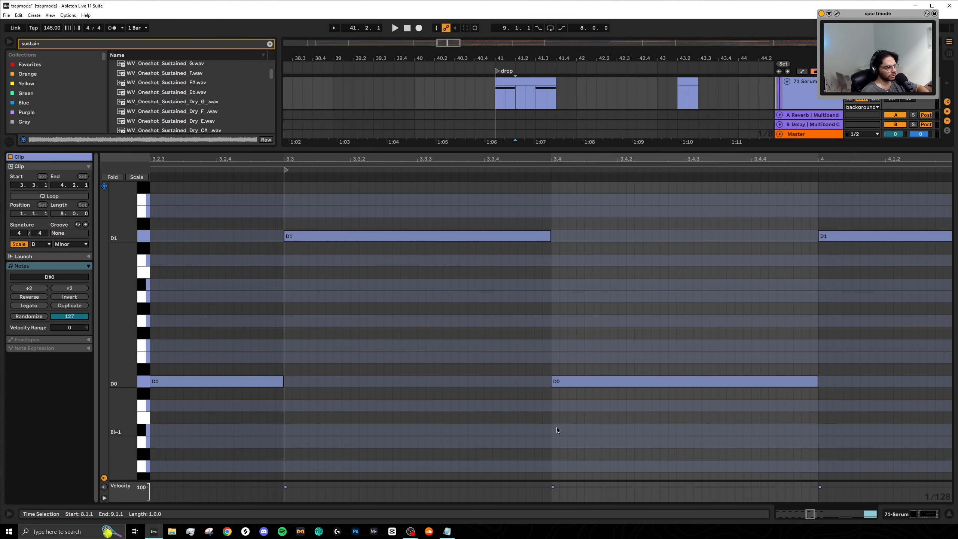
left_click(897, 513)
scroll(524, 234, "up", 5)
left_click(521, 244)
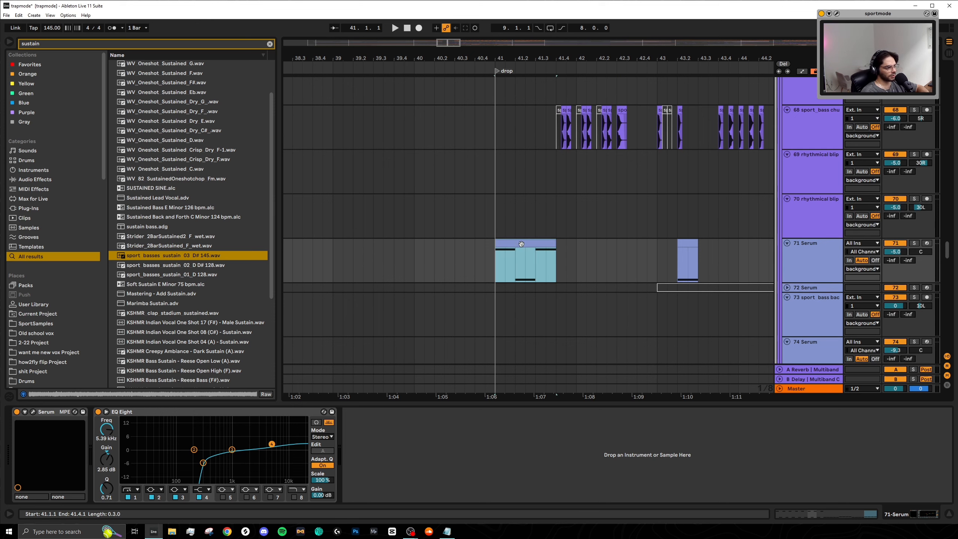
Compare the background bass stabs with the Serum clip, marking 41.3.1 to 42.1.3 on track 61
scroll(533, 260, "up", 8)
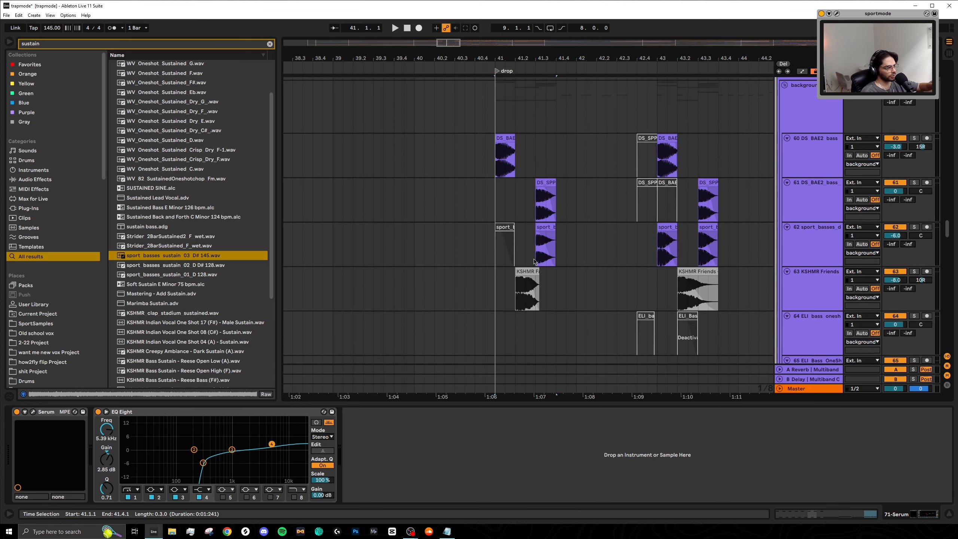
scroll(534, 261, "up", 2)
left_click(514, 256)
left_click_drag(531, 263, 590, 268)
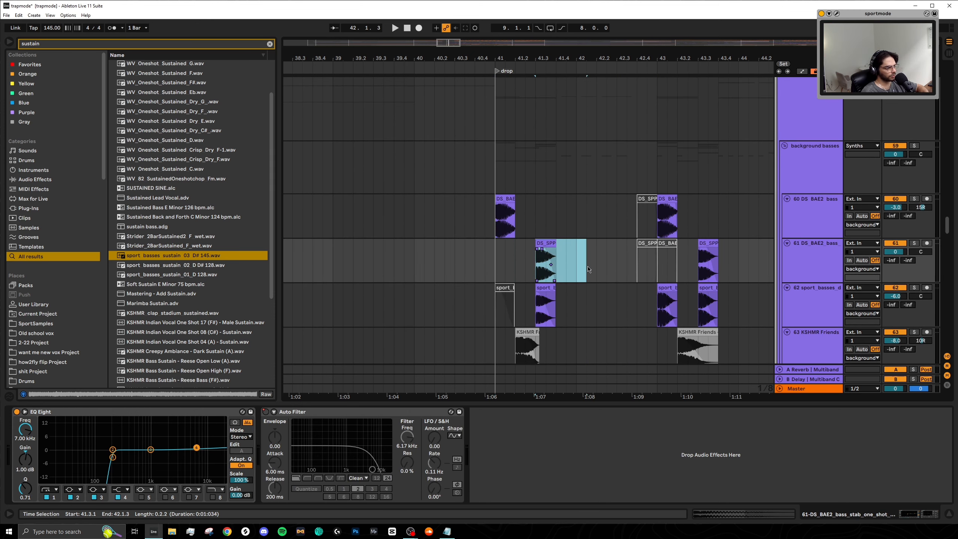
scroll(546, 272, "down", 6)
scroll(551, 280, "down", 8)
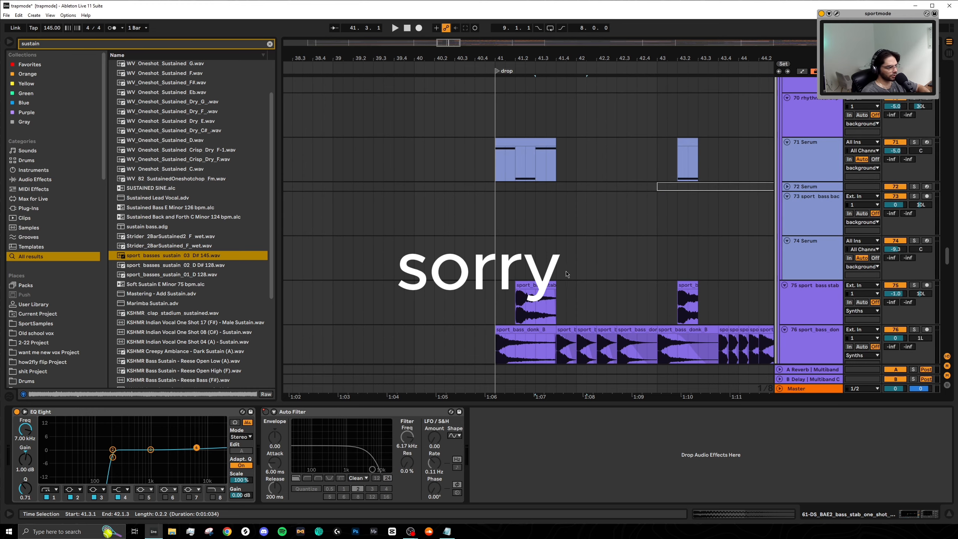
Solo track 75 sport_bass stab and play its clips from 41.2.1
left_click(492, 228)
scroll(509, 225, "right", 3)
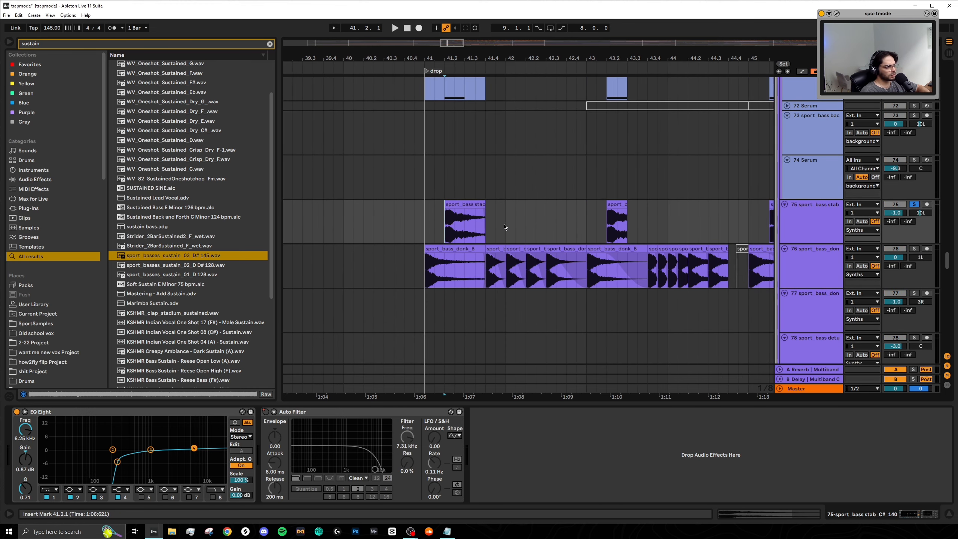
scroll(505, 294, "right", 4)
scroll(513, 287, "up", 1)
scroll(521, 281, "left", 3)
key("space")
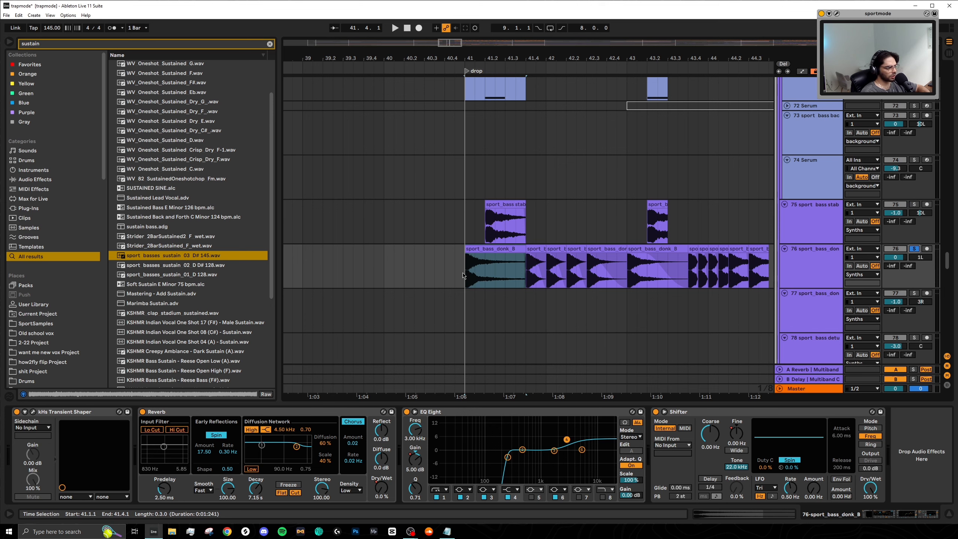
Play the soloed bass donk track 76 from 41.1.1, then stop and select its first clip
left_click(464, 275)
scroll(577, 300, "right", 2)
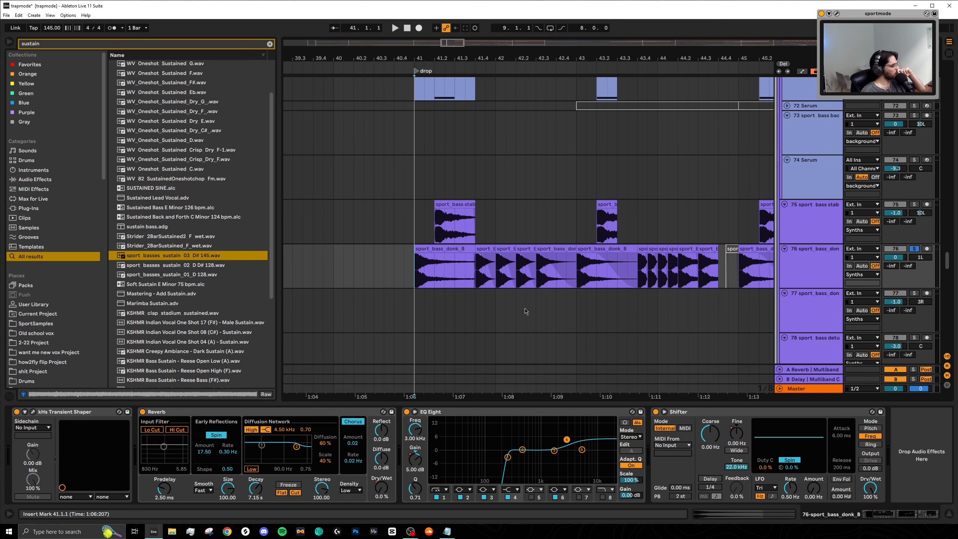
key("space")
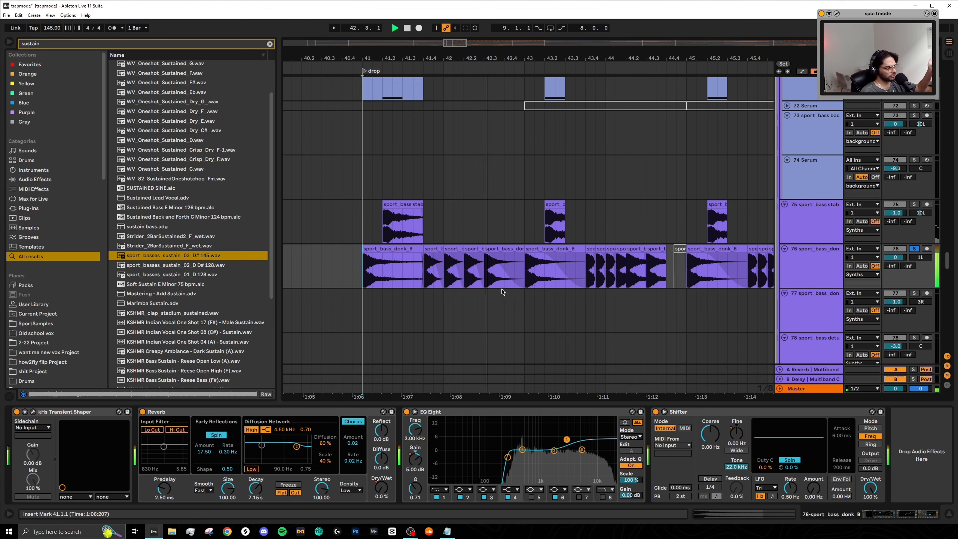
left_click(391, 249)
key("space")
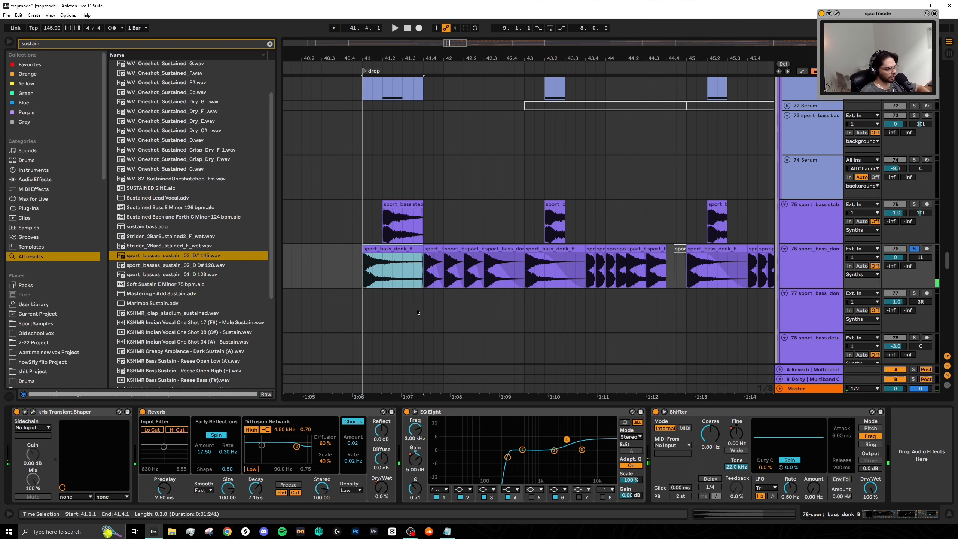
Examine the waveform of the first sport_bass_donk_B clip on track 76 up close
key("z")
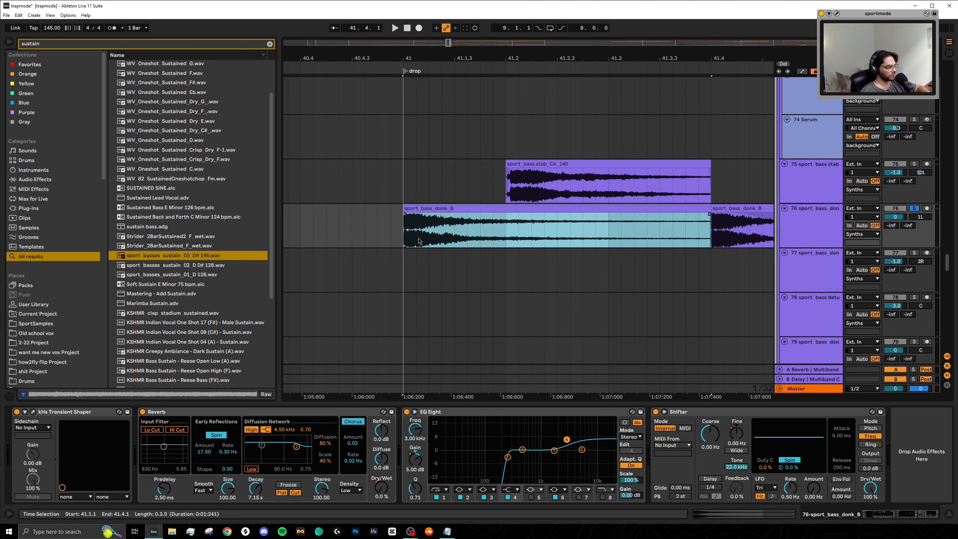
key("x")
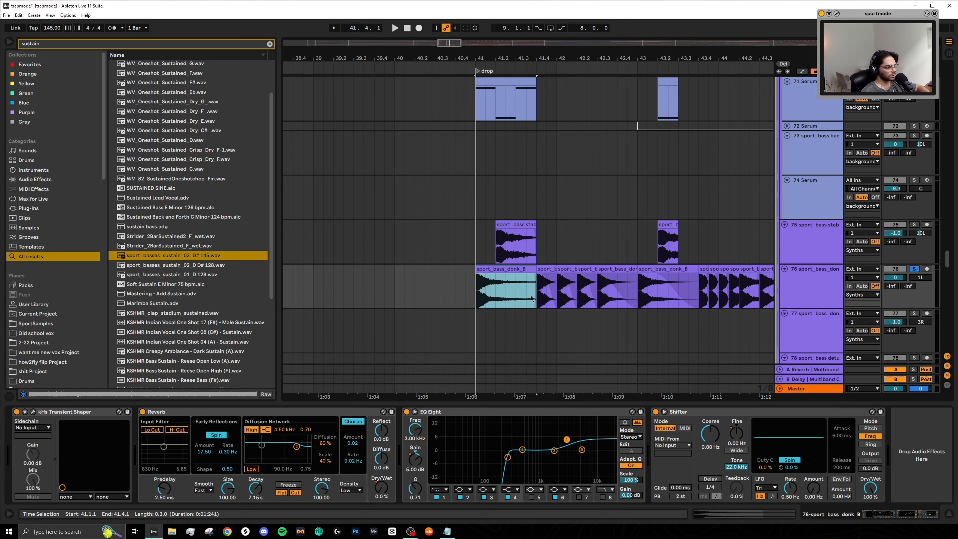
left_click(531, 300)
scroll(487, 296, "up", 5, "ctrl")
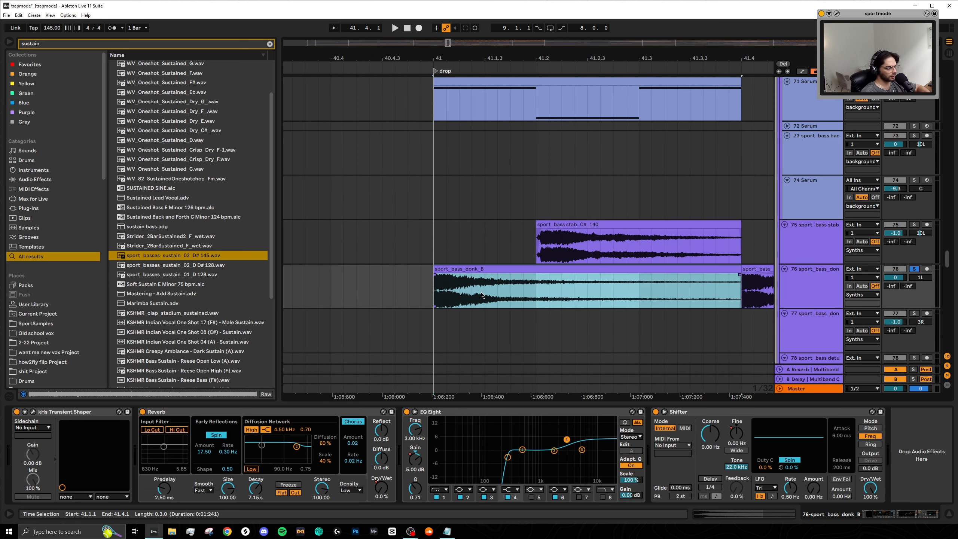
scroll(481, 279, "down", 5, "ctrl")
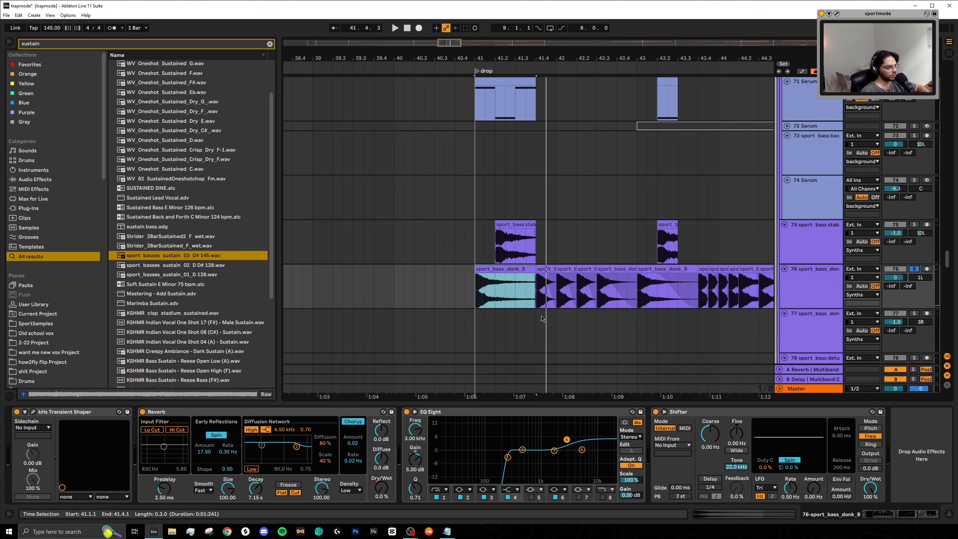
Show the automation lanes in the arrangement around the bass donk track
scroll(541, 319, "right", 3)
scroll(592, 302, "down", 2)
scroll(678, 370, "right", 3)
left_click(718, 395)
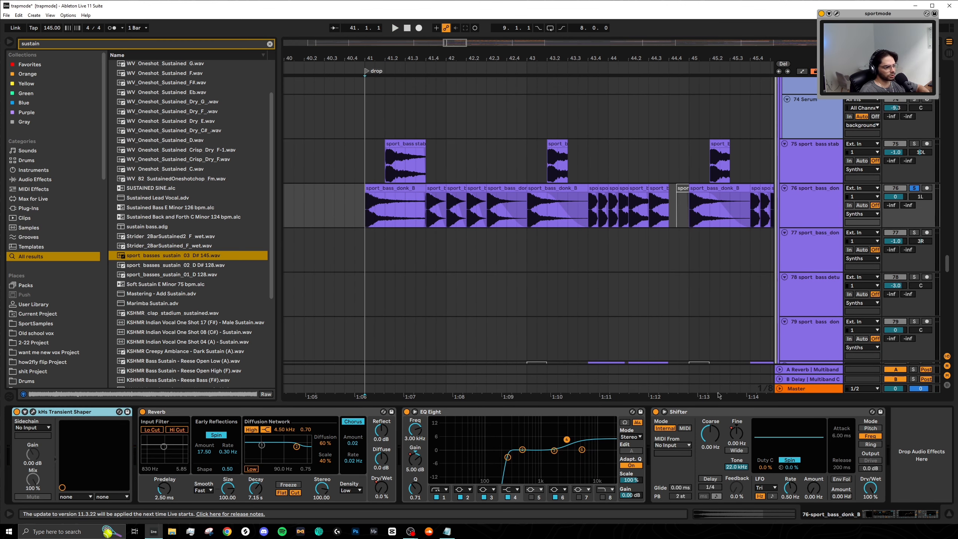
key("a")
scroll(535, 216, "right", 2)
Play track 76's donk clips with their Shifter Mod Fine automation from 43.4.1
left_click(528, 225)
scroll(529, 225, "right", 2)
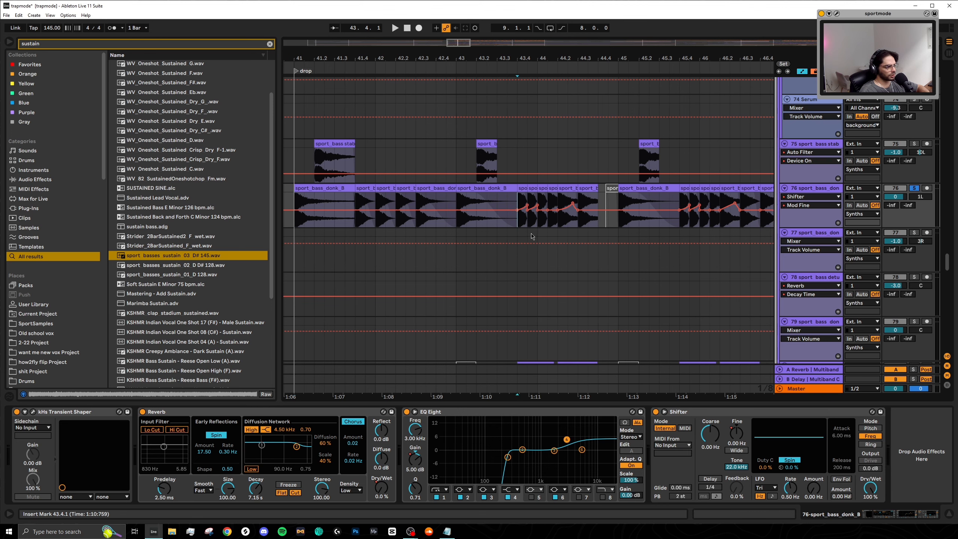
key("space")
scroll(530, 233, "right", 3)
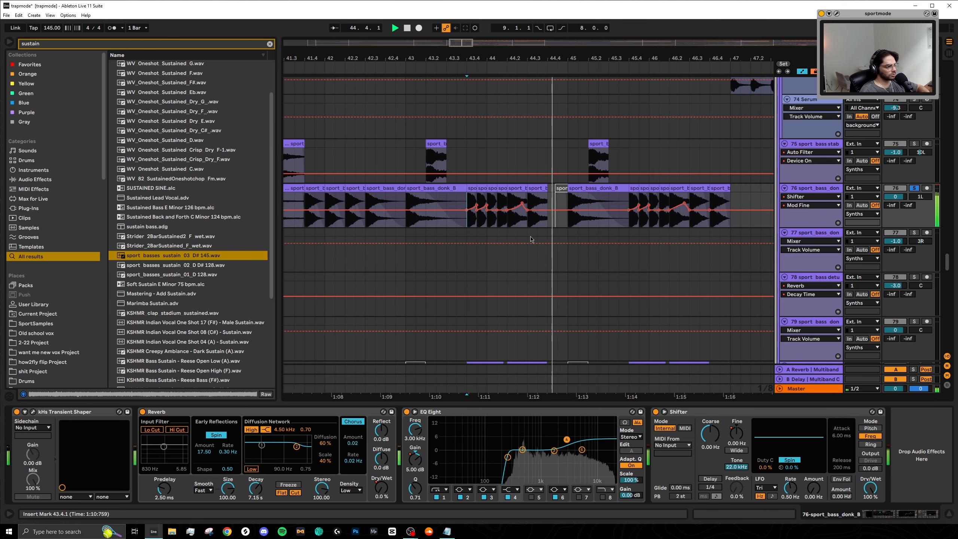
key("space")
Audition the donk clip's Mod Fine automation ramp on track 76 from 44.2.1
left_click(481, 223)
scroll(481, 223, "up", 5)
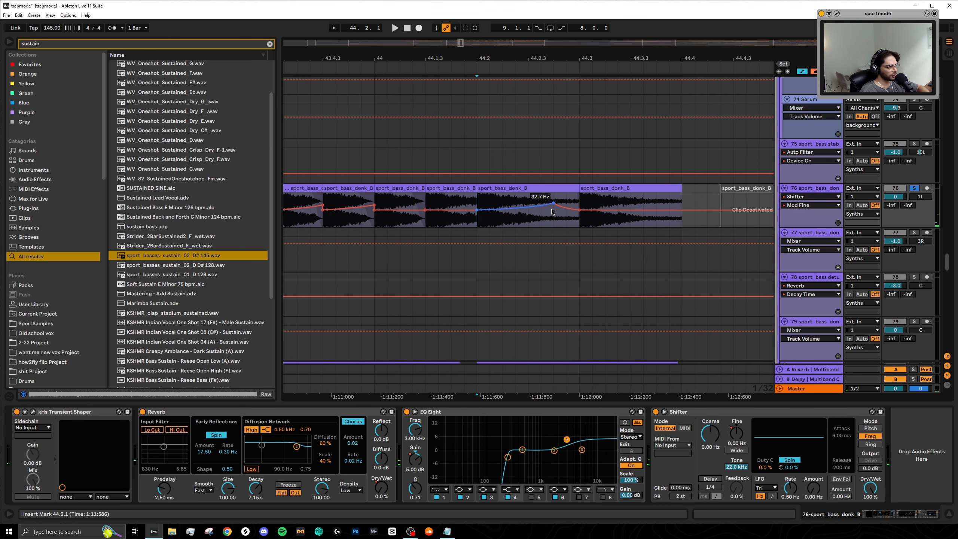
key("space")
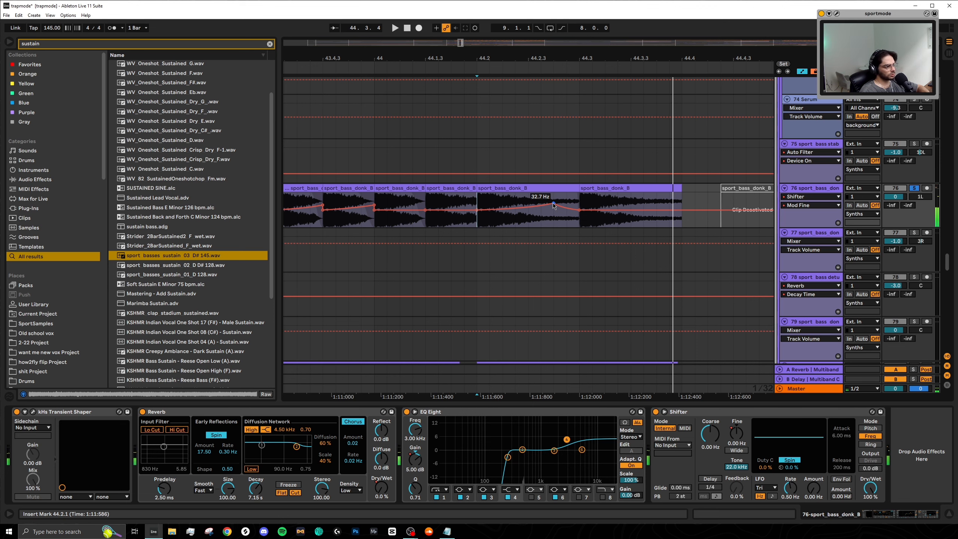
Play track 76's second run of donk clips with their Mod Fine automation from 49.1.1
scroll(554, 236, "down", 8)
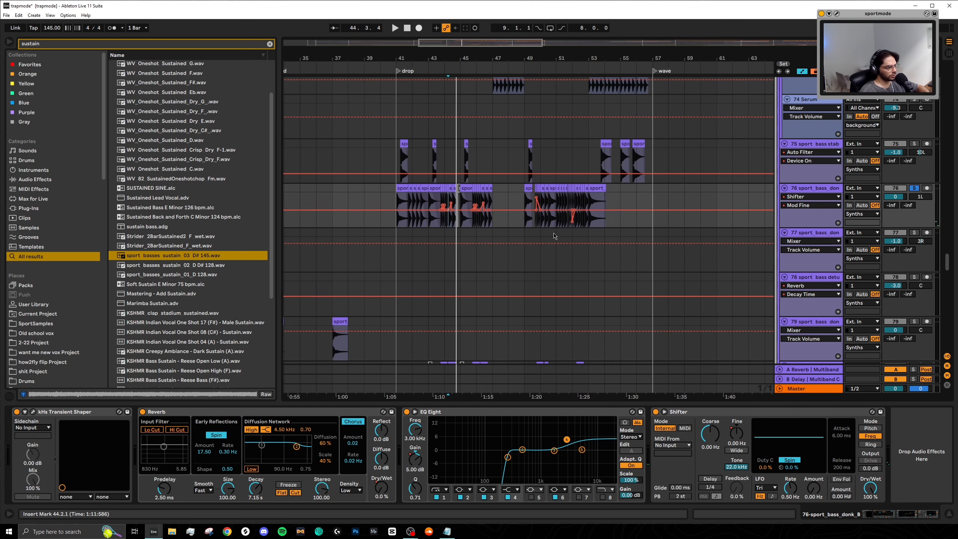
scroll(554, 236, "up", 5)
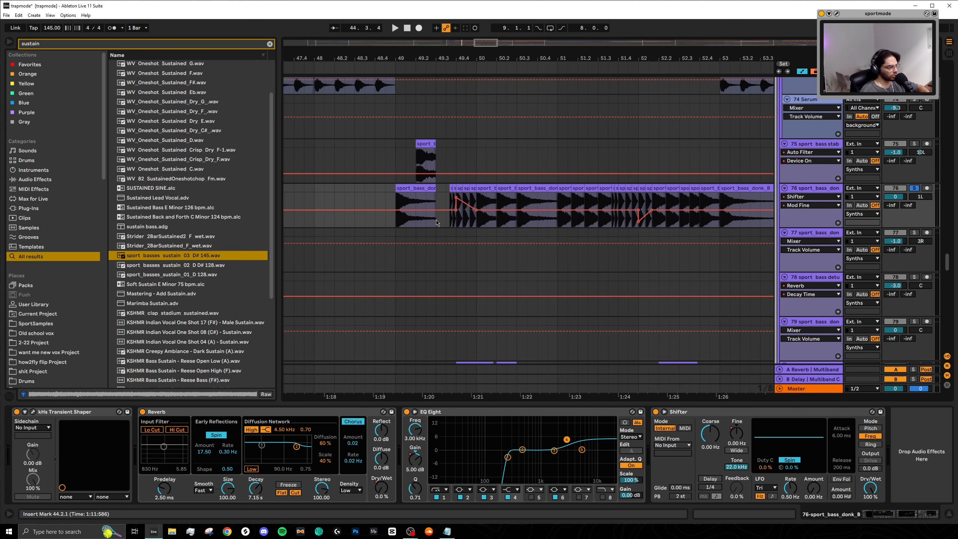
left_click(403, 229)
key("space")
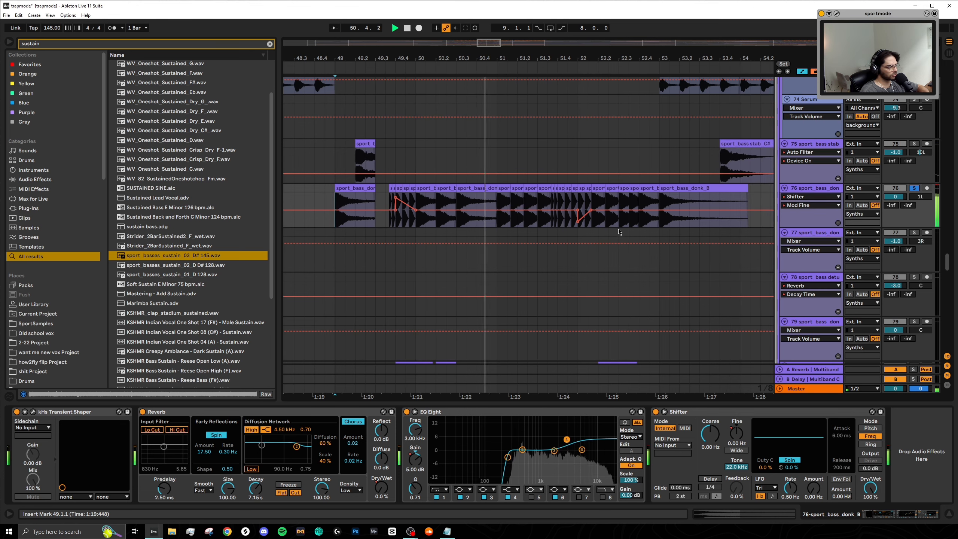
scroll(583, 220, "down", 5)
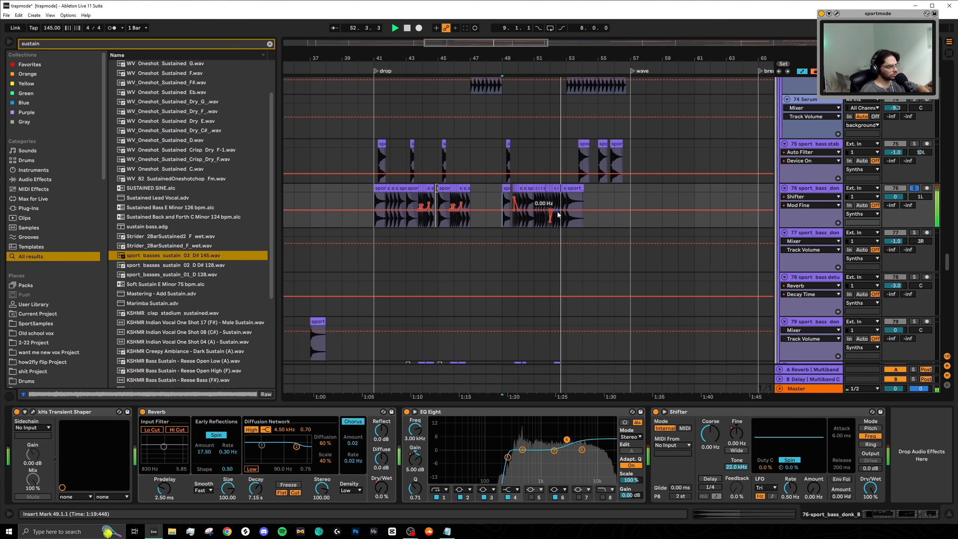
Select the donk clip at 42.1.1 on track 76 and hide the automation lanes in the arrangement
left_click(374, 215)
key("space")
scroll(393, 220, "up", 5)
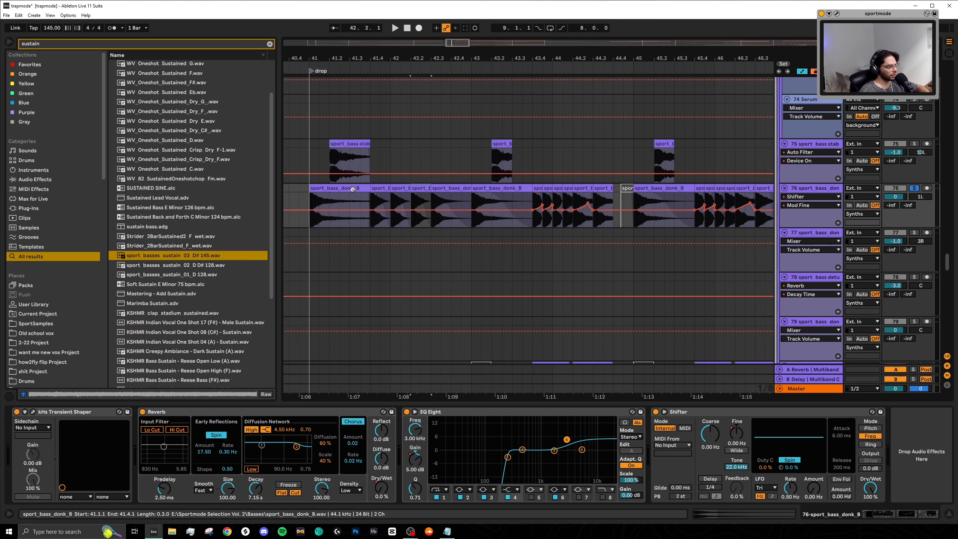
left_click(400, 195)
left_click(804, 73)
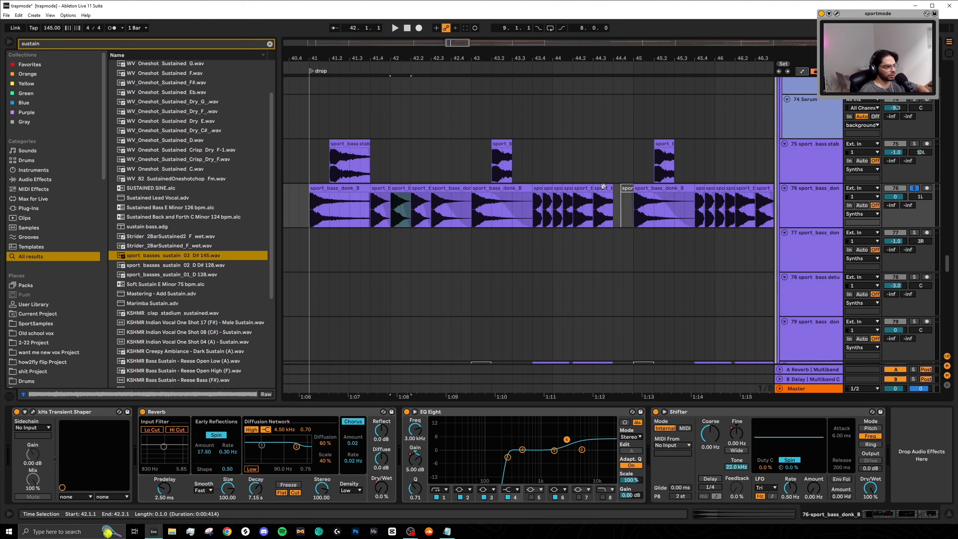
Audition track 80's bass layer clips in solo from 43.4.1 and the ELI_bass_loop clip on track 81
scroll(572, 226, "down", 5)
scroll(554, 241, "down", 5)
scroll(556, 243, "down", 3)
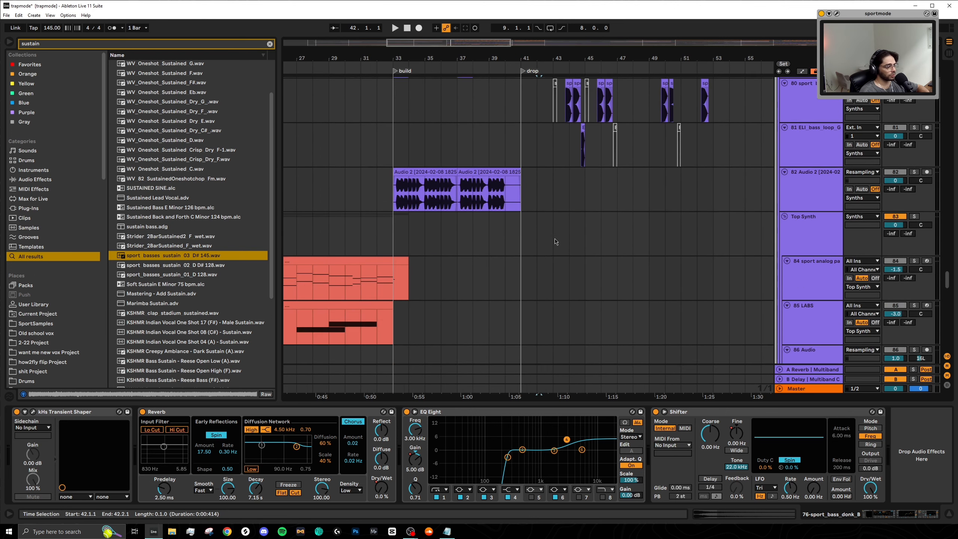
scroll(562, 238, "up", 6)
scroll(573, 226, "up", 5)
left_click(536, 226)
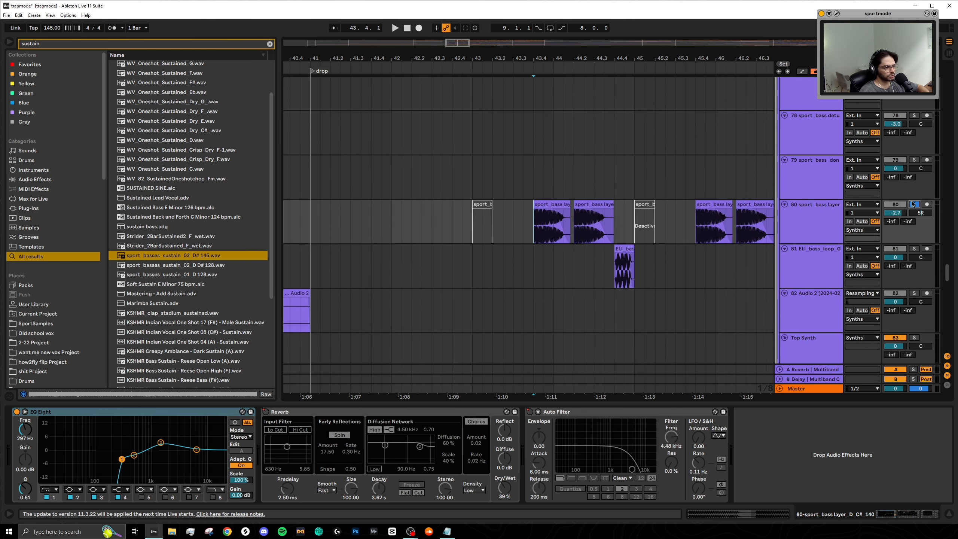
left_click(914, 205)
key("space")
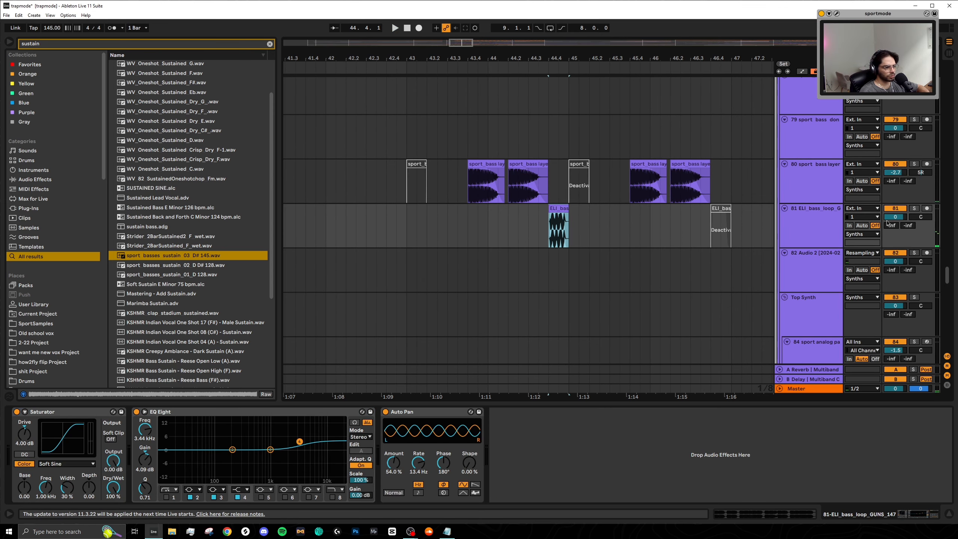
left_click(558, 226)
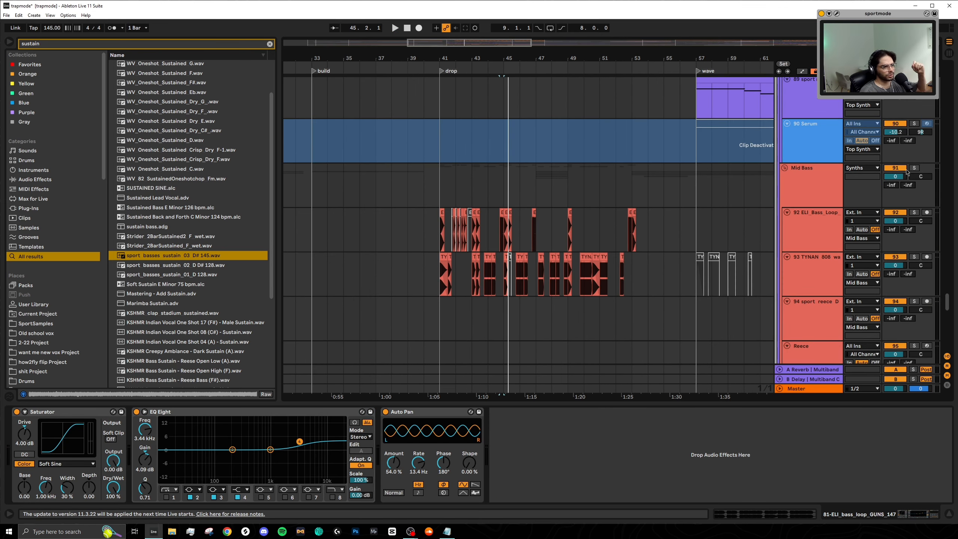
Solo the Mid Bass group and play its ELI and TYNAN 808 clips from the drop at 41.1.1
left_click(439, 185)
scroll(439, 185, "up", 5)
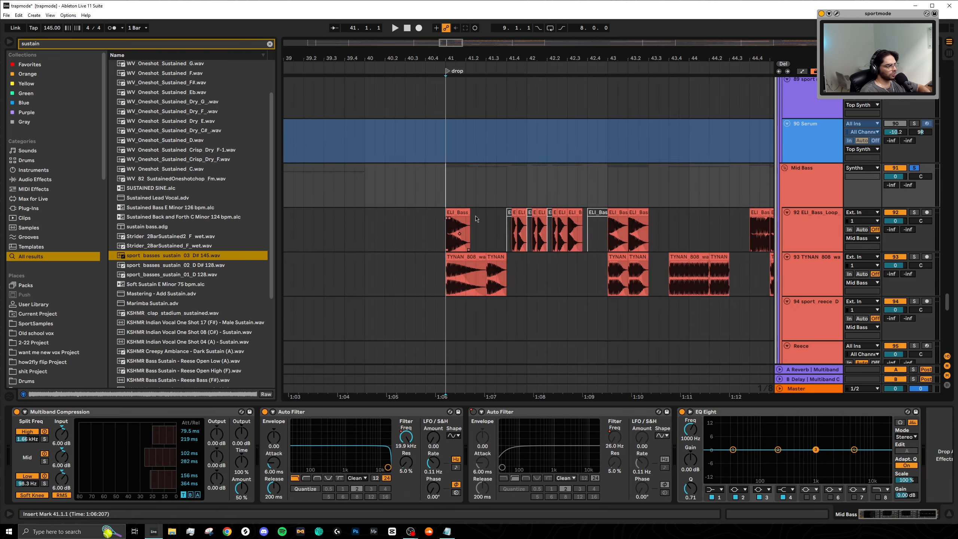
scroll(481, 209, "up", 10)
scroll(482, 210, "down", 8)
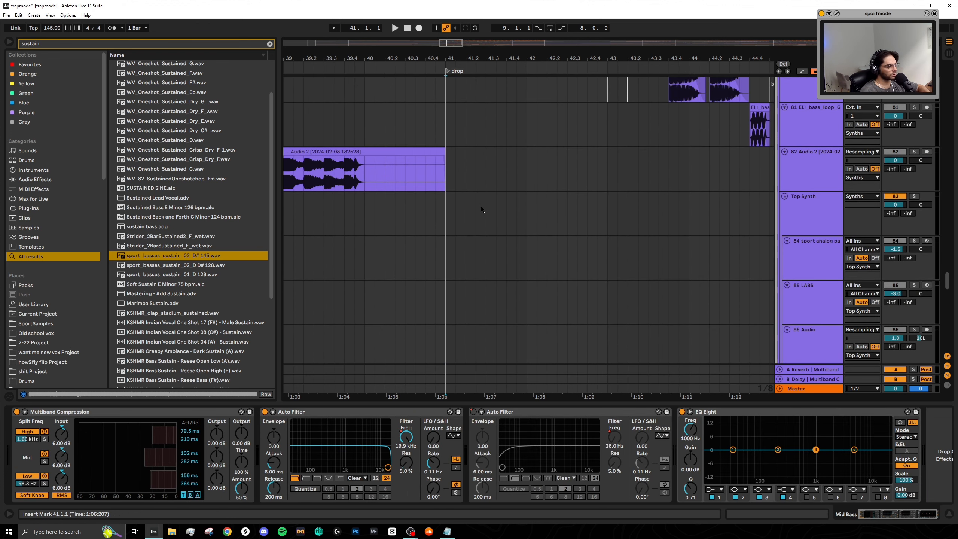
scroll(507, 230, "down", 2)
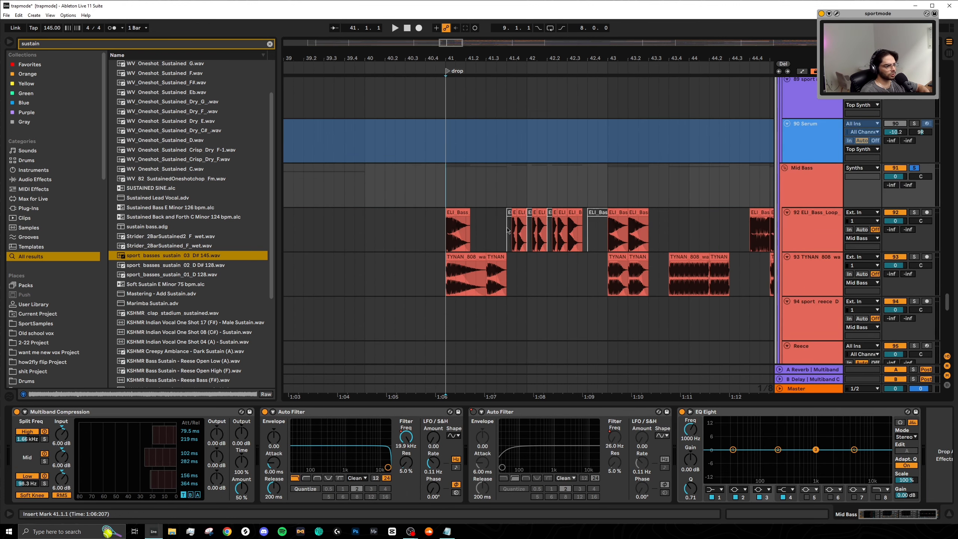
scroll(491, 242, "down", 1)
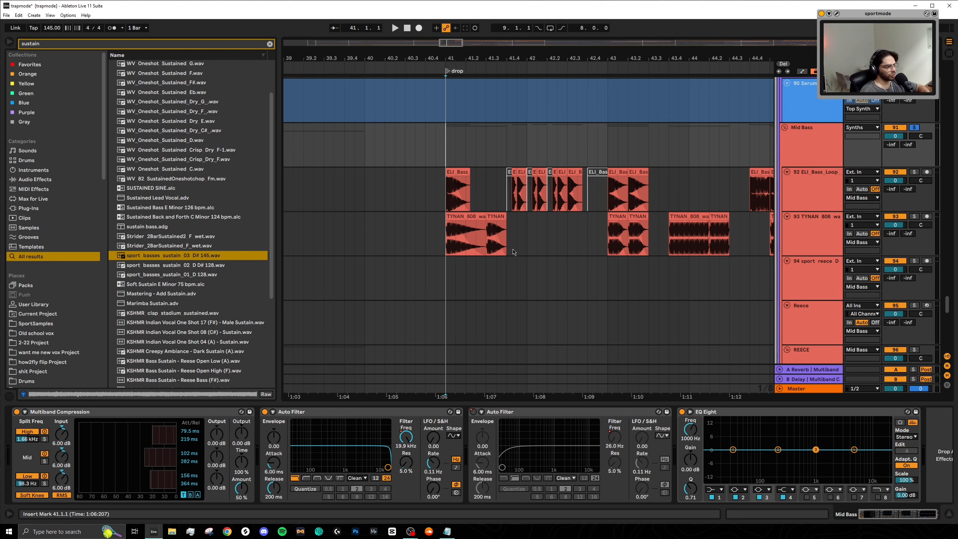
scroll(500, 267, "right", 2)
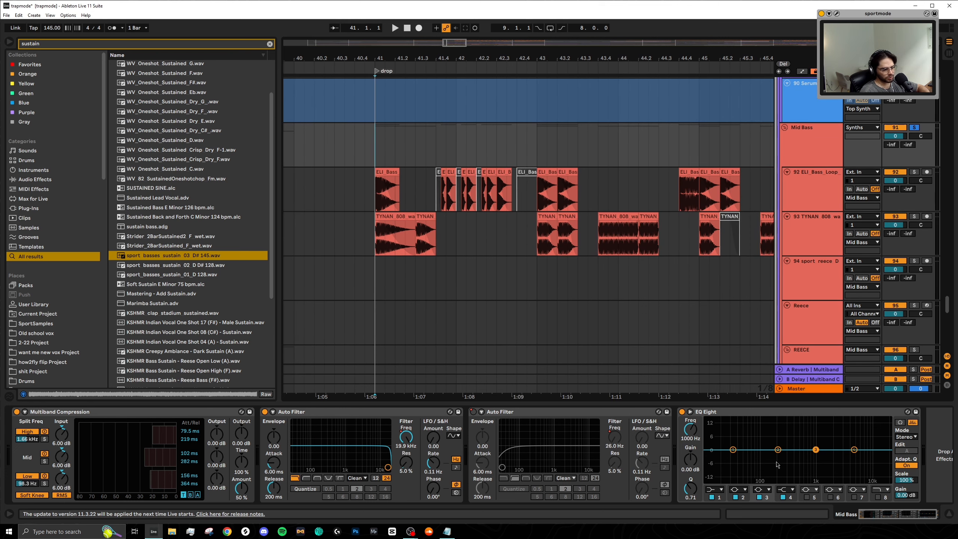
scroll(413, 215, "up", 1)
scroll(413, 216, "left", 2)
key("space")
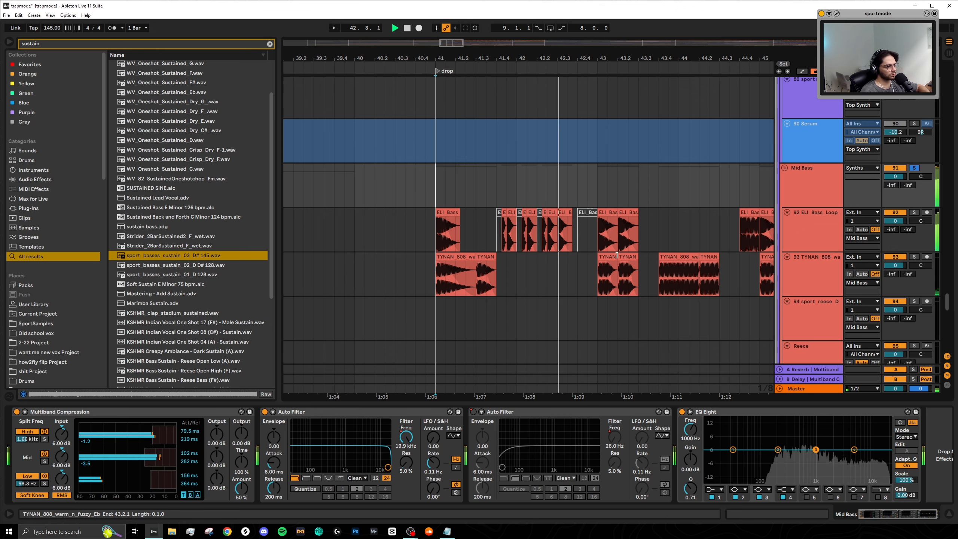
scroll(606, 265, "right", 2)
scroll(603, 266, "right", 4)
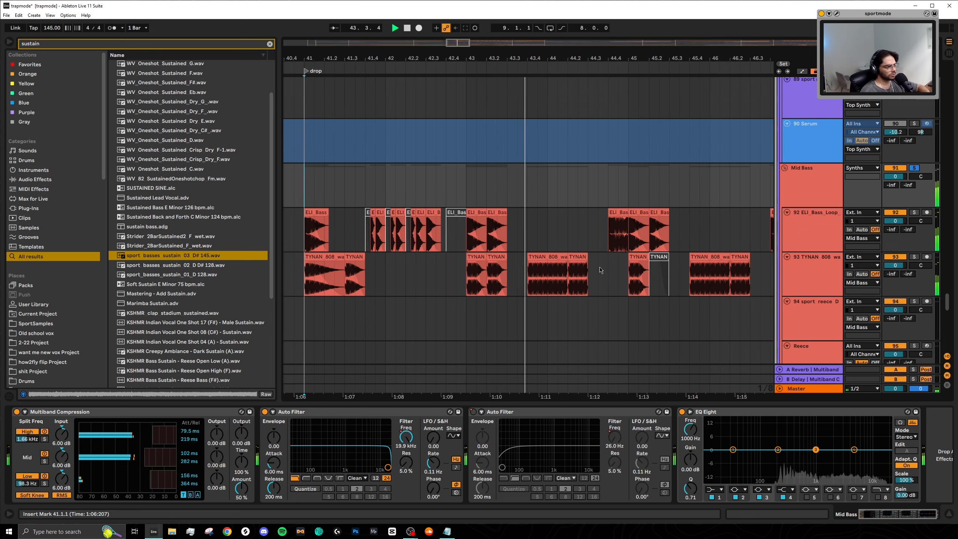
Follow the playing Mid Bass clips, marking 43.1.1 on the group and 45.2.1 on track 92, and stop playback
left_click(415, 184)
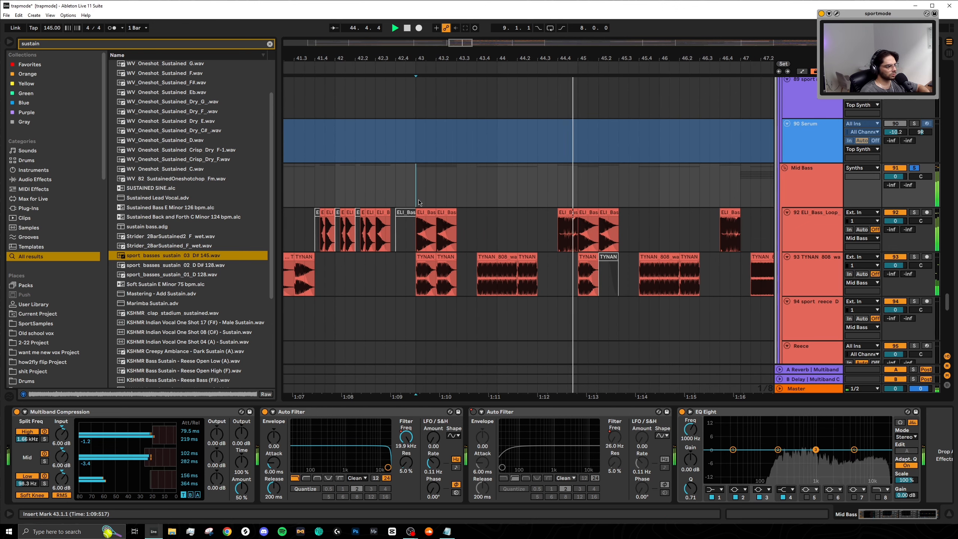
scroll(553, 255, "left", 2)
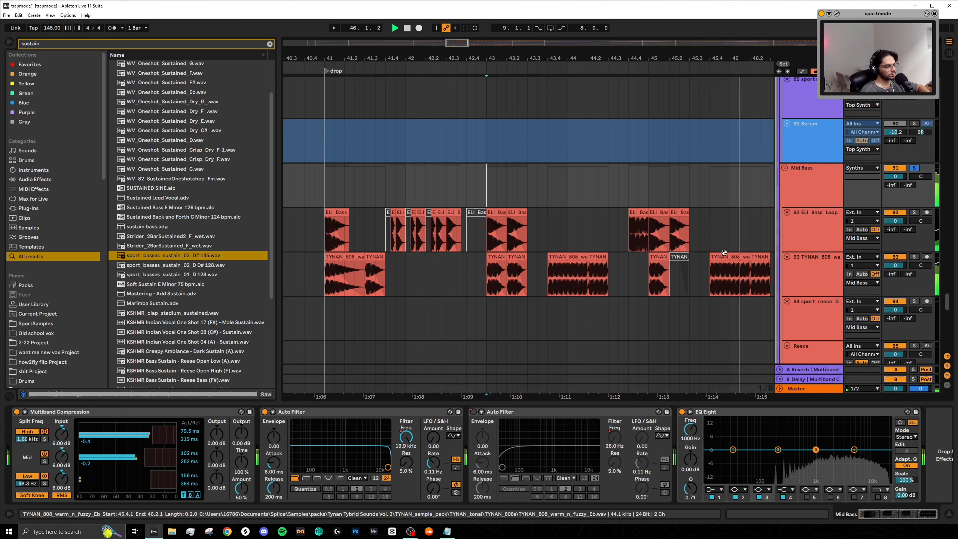
scroll(705, 256, "up", 2)
left_click(667, 290)
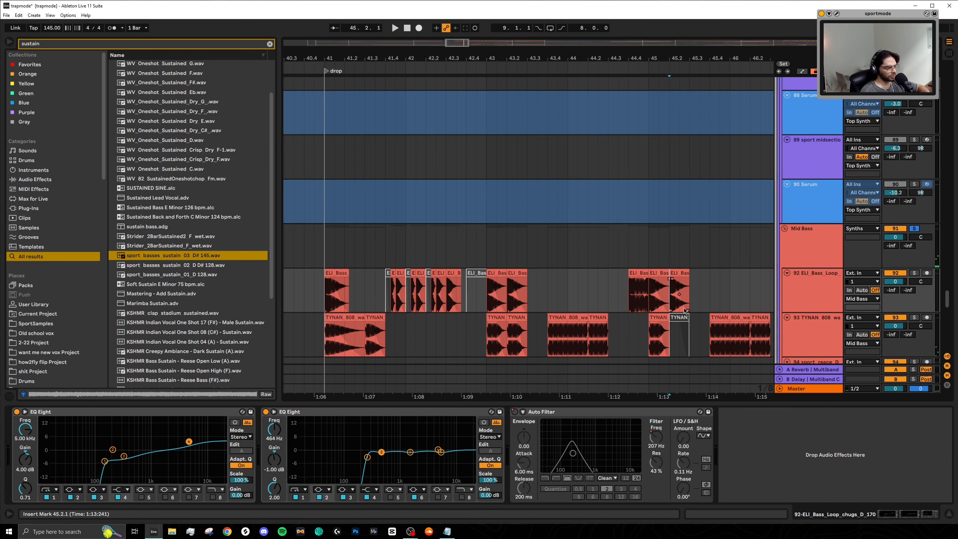
Show the Reverb Dry/Wet automation of the Synths group in the arrangement
scroll(670, 298, "up", 10)
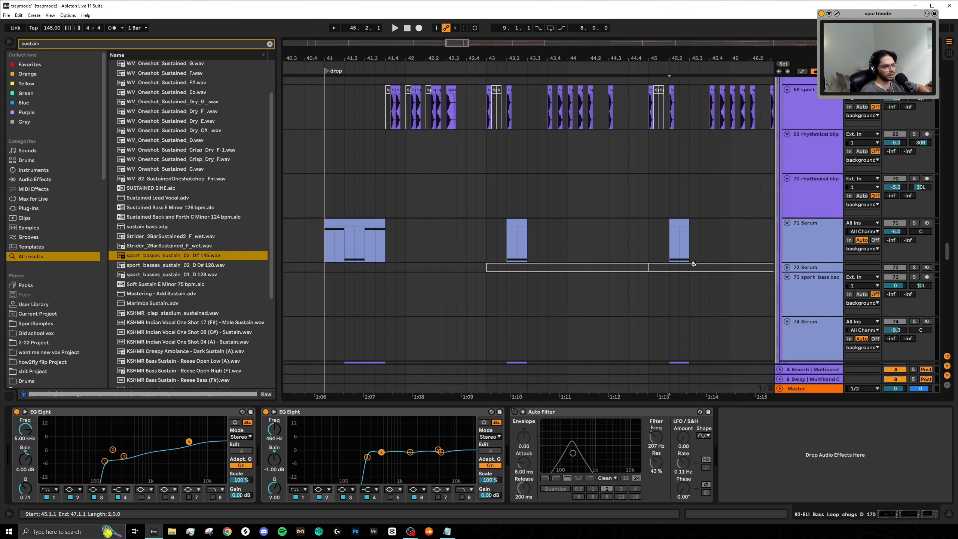
scroll(695, 266, "up", 6)
left_click(658, 272)
right_click(510, 485)
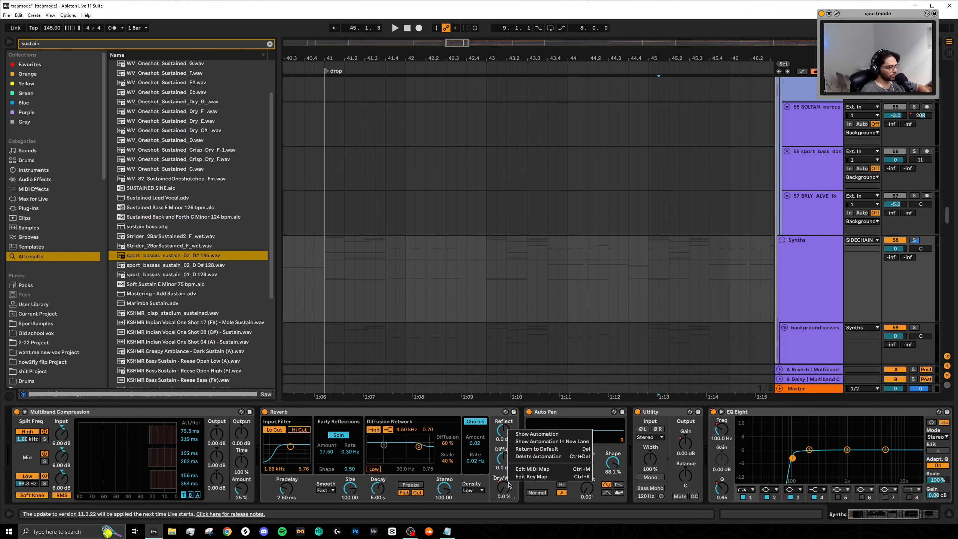
left_click(536, 434)
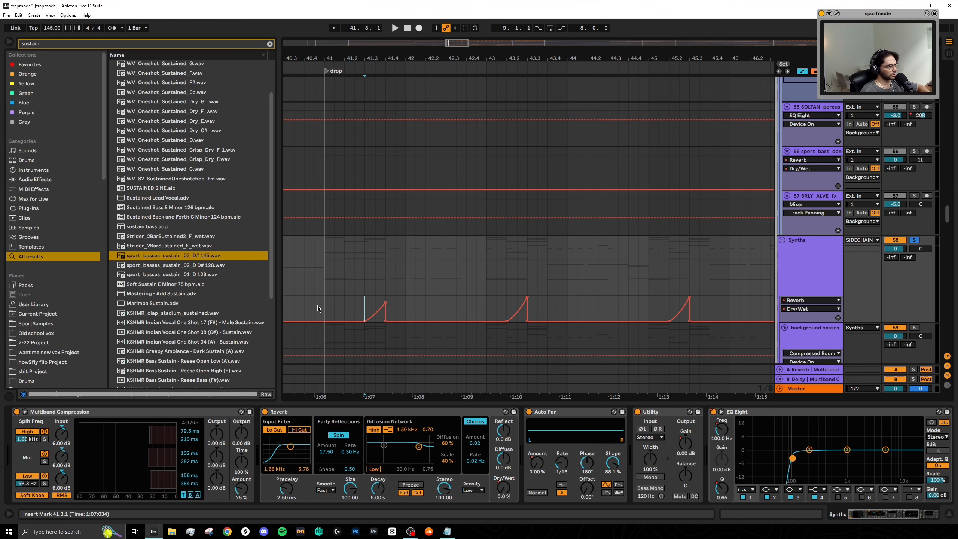
Play the soloed Synths group with its reverb Dry/Wet ramps from 41.1.1
scroll(332, 310, "left", 3)
key("space")
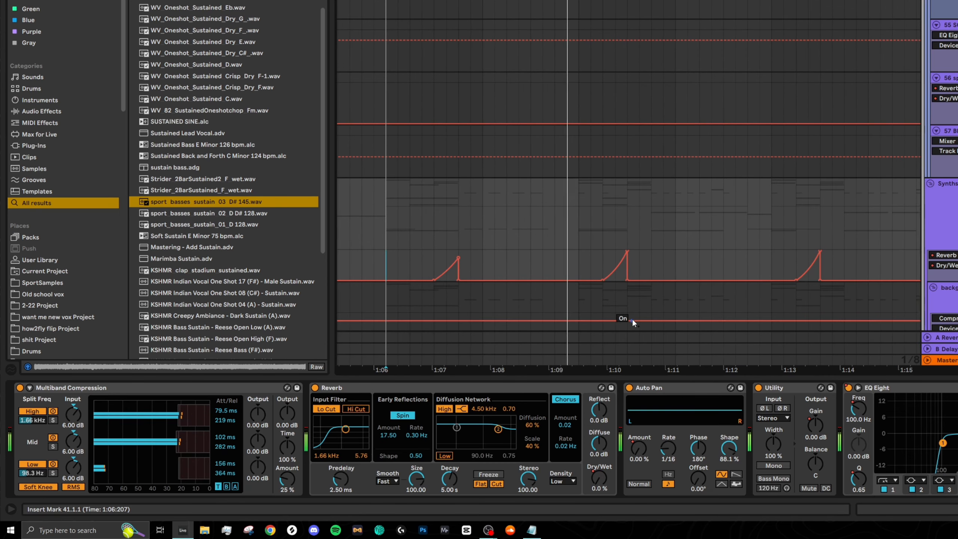
left_click(603, 266)
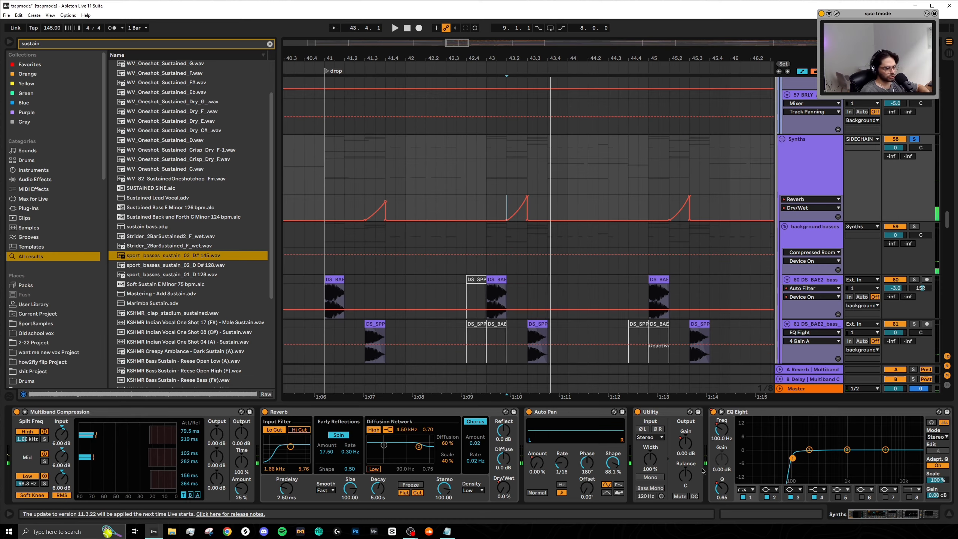
Select the REECE group's section in the drop from 47.1.1 to 49.1.1
scroll(703, 471, "down", 5)
scroll(425, 255, "down", 6)
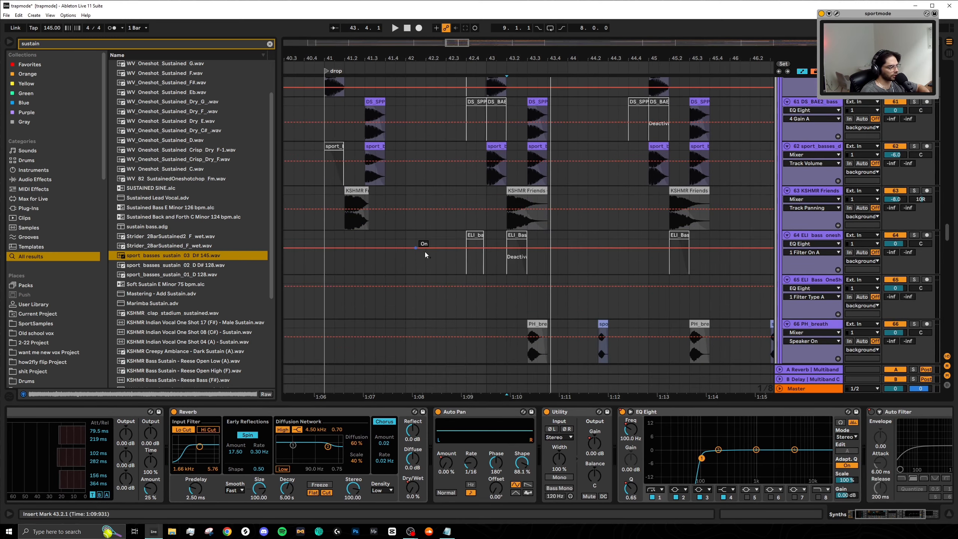
scroll(426, 255, "down", 12)
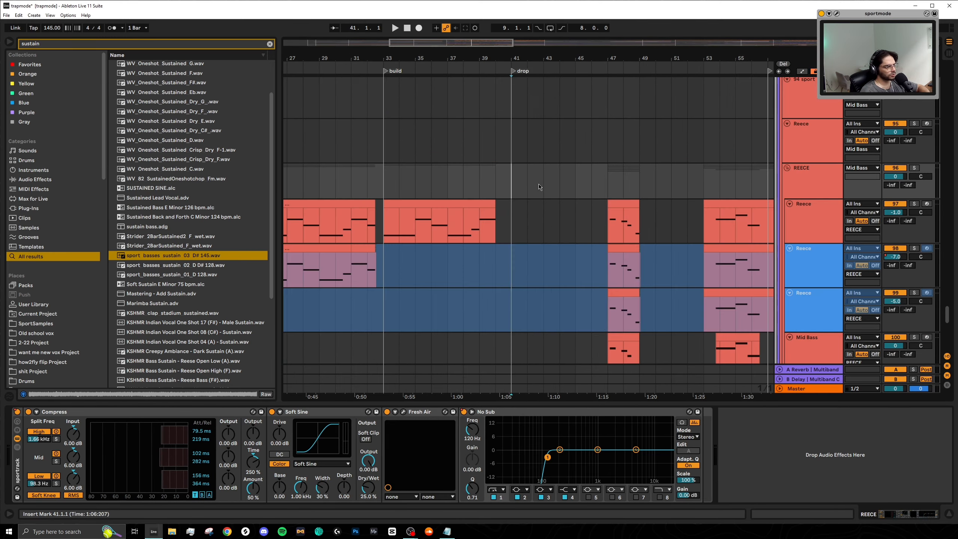
left_click_drag(517, 180, 639, 185)
scroll(640, 186, "up", 4)
scroll(529, 183, "down", 4)
scroll(819, 208, "down", 2)
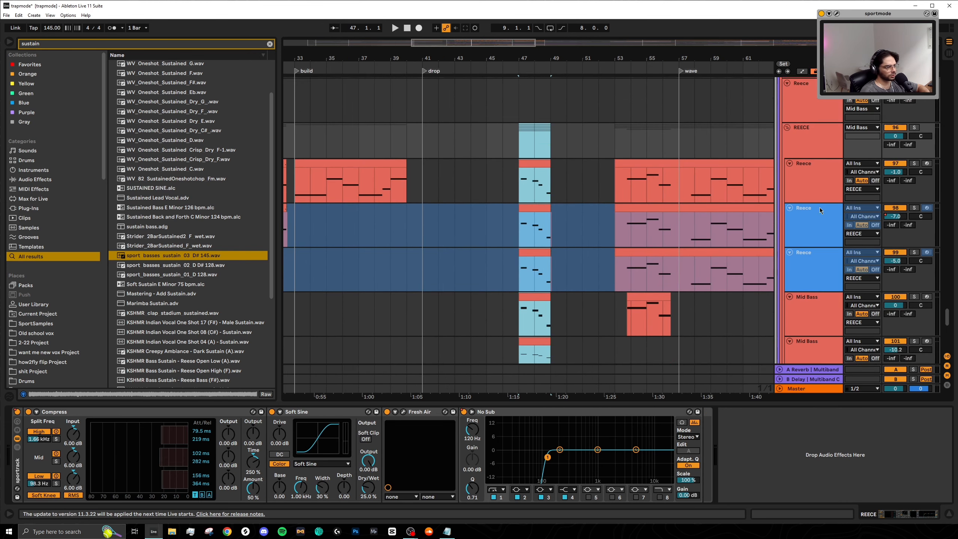
Solo the REECE group and play its layered bass clips from 47.1.1
scroll(830, 201, "up", 2)
left_click(913, 167)
scroll(603, 202, "up", 2)
left_click(516, 220)
scroll(524, 218, "down", 3)
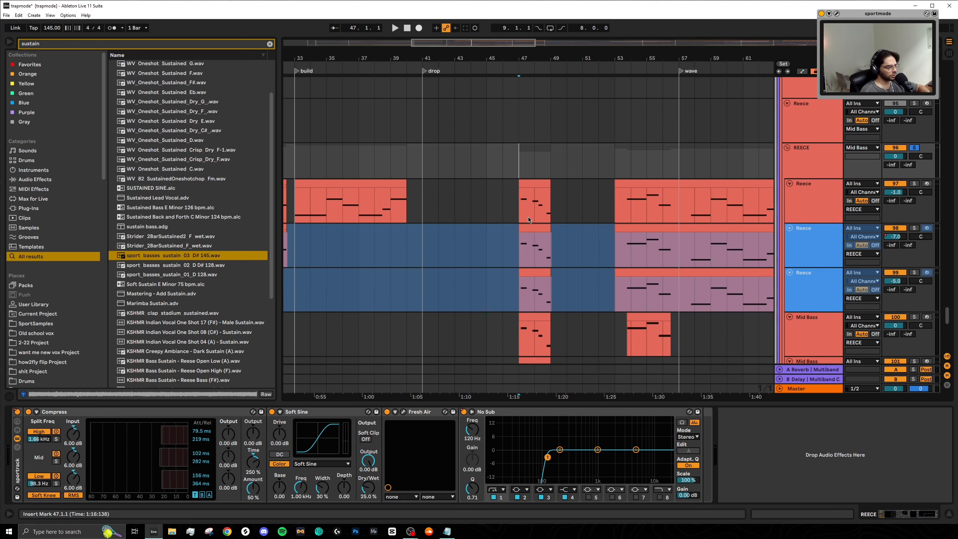
scroll(534, 218, "up", 4)
scroll(536, 219, "up", 2)
scroll(535, 218, "down", 6)
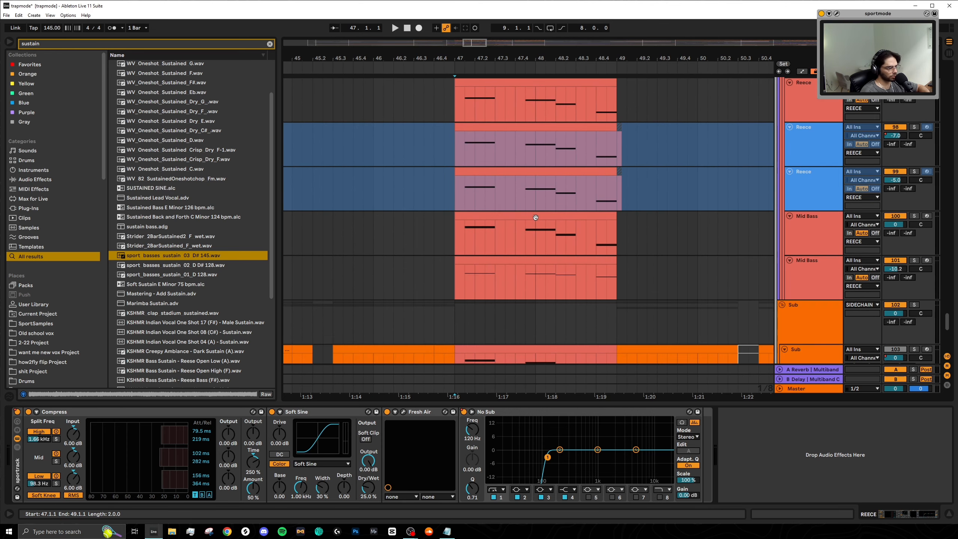
scroll(536, 217, "up", 1)
key("space")
scroll(536, 217, "up", 2)
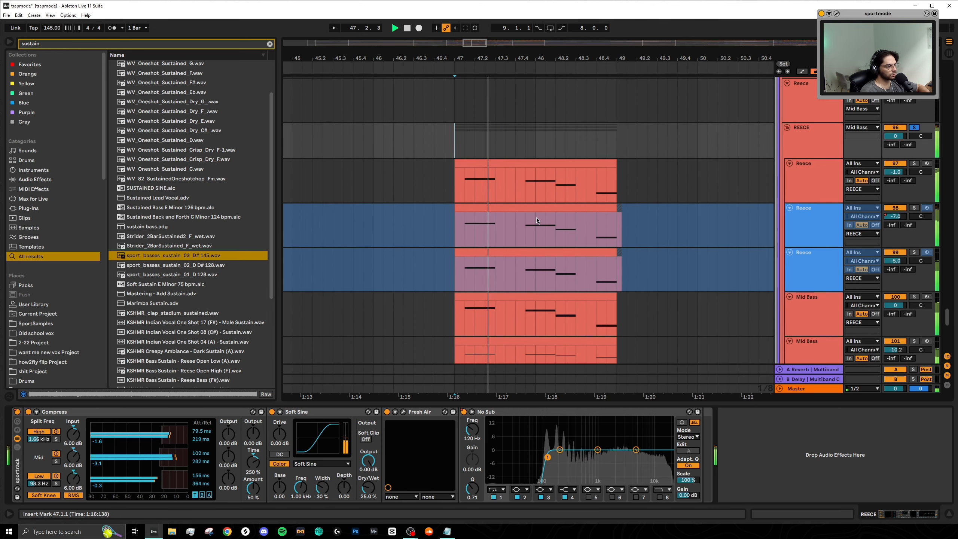
Compare the drop with and without the REECE group soloed, leaving the group soloed and playback stopped
key("space")
left_click(914, 128)
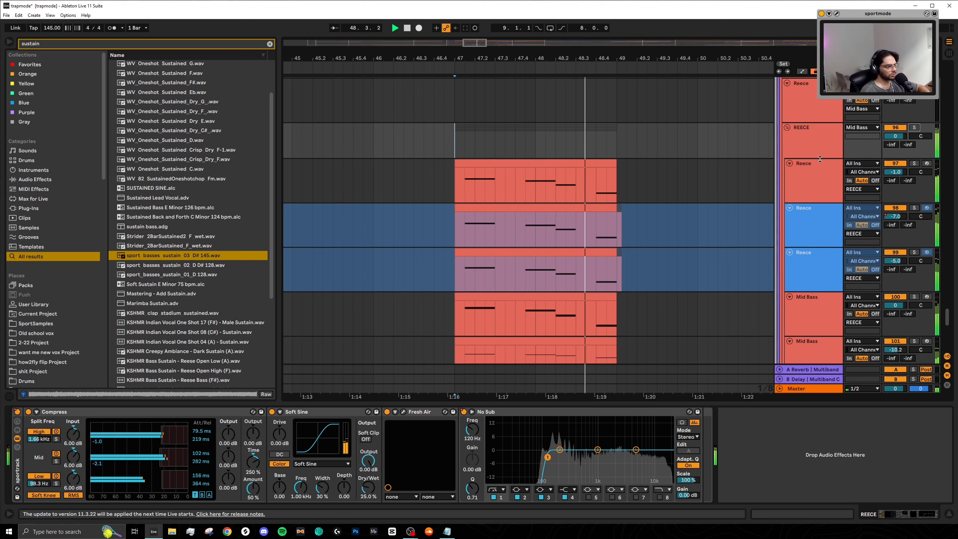
left_click(914, 127)
key("space")
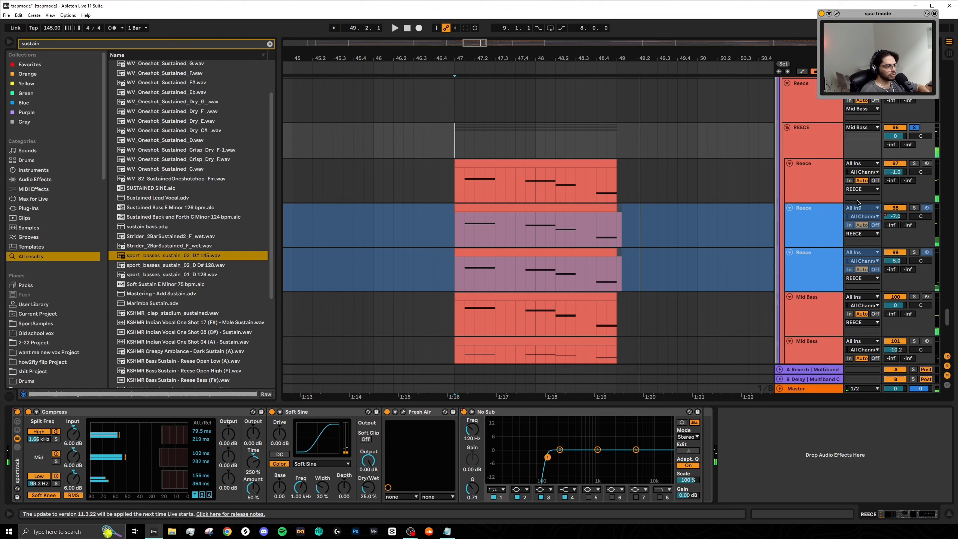
Solo Reece track 97 inside the REECE group and audition its clip in the bar 47 section
left_click(915, 164)
scroll(505, 239, "down", 1)
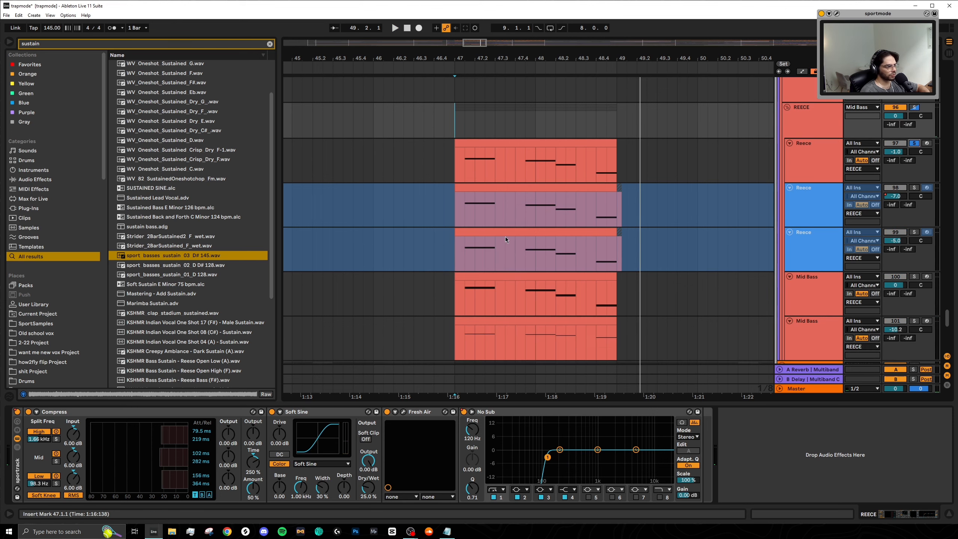
left_click(536, 166)
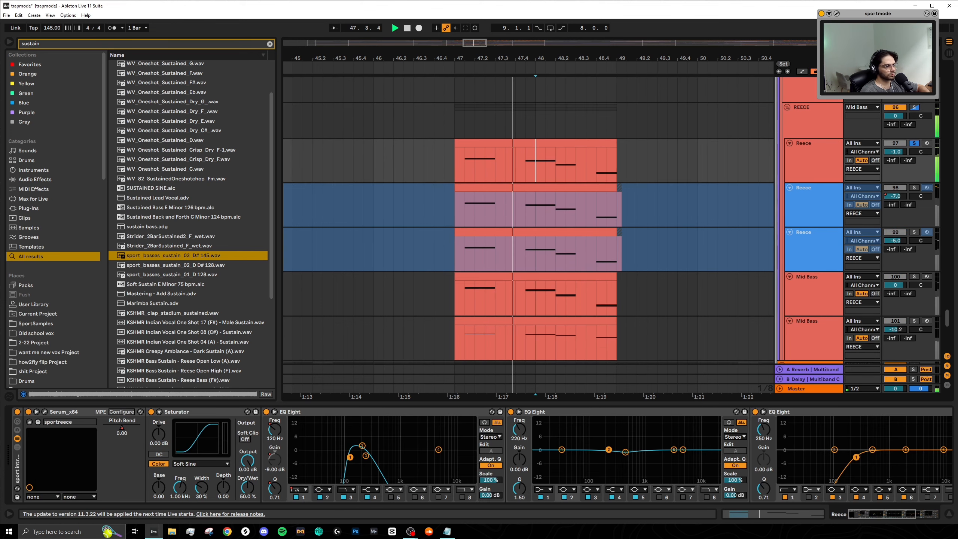
Solo Reece tracks 98 and 99 in turn and audition their clips in the bar 47 section
left_click(914, 188)
left_click(505, 250)
key("space")
key("space")
scroll(747, 241, "down", 3)
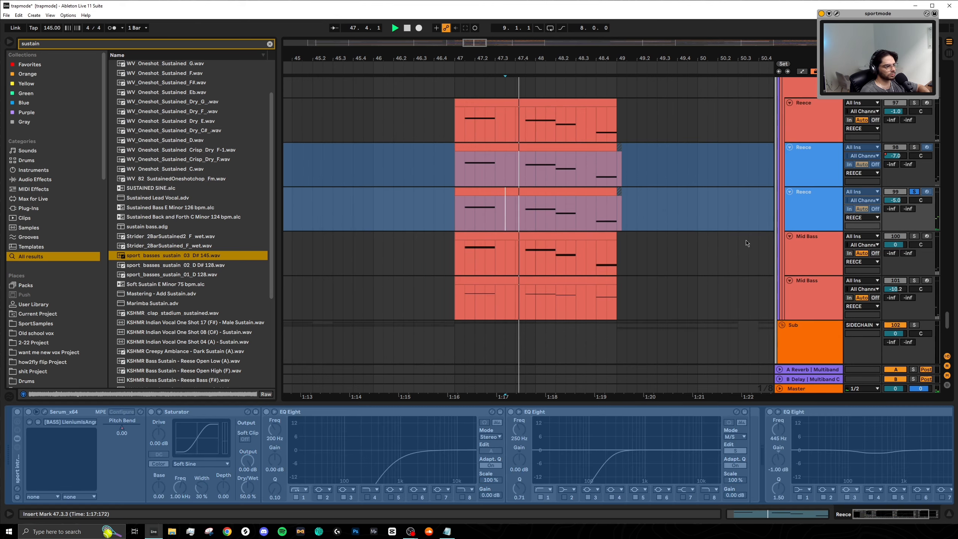
Solo Mid Bass tracks 100 and 101 in turn and play each one's clip in the bar 47 section
left_click(914, 172)
left_click(540, 236)
key("space")
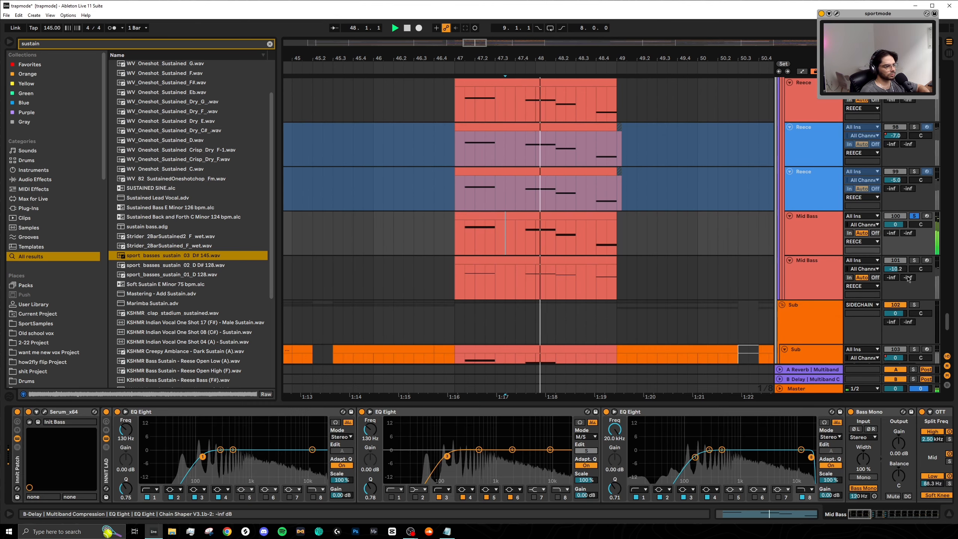
left_click(914, 260)
key("space")
left_click(516, 275)
key("space")
Set the playback position to the drop's start at 41.1.1 and solo the Sub group
scroll(567, 274, "down", 2)
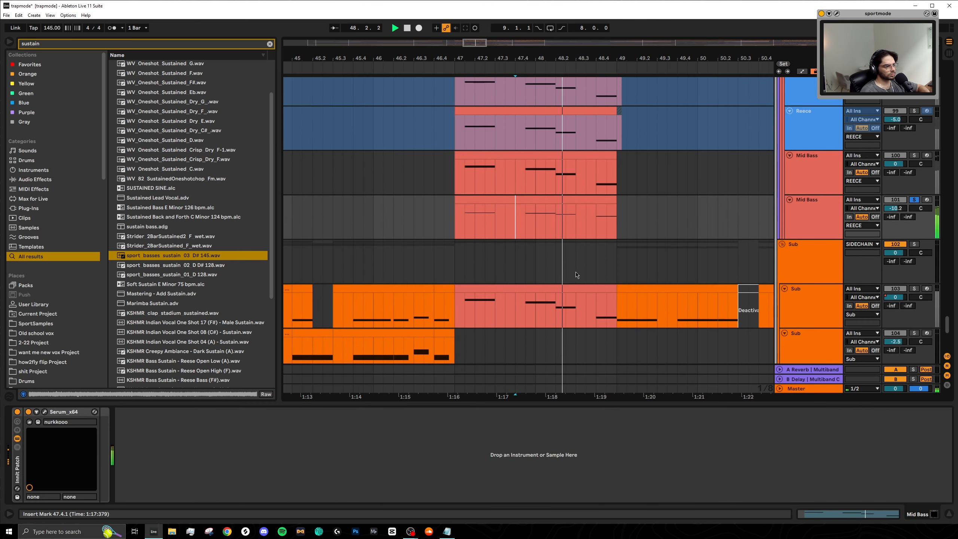
scroll(543, 230, "left", 2)
scroll(521, 209, "down", 4)
scroll(522, 209, "down", 2)
left_click(428, 249)
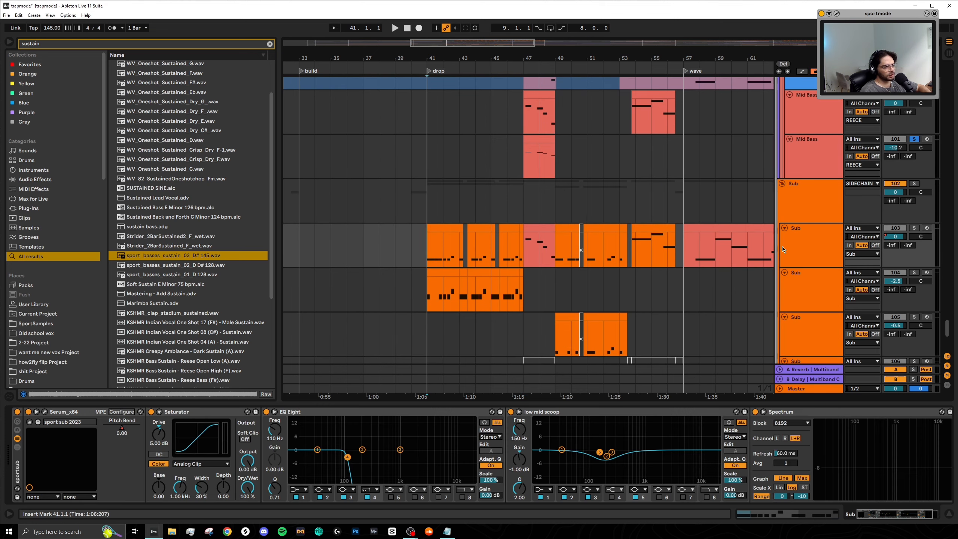
scroll(611, 208, "down", 2)
scroll(455, 193, "up", 2)
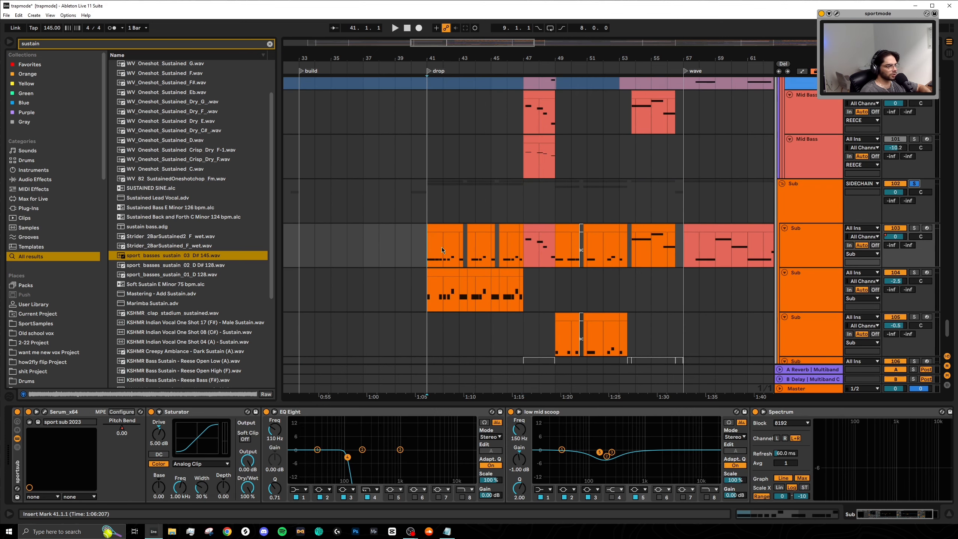
scroll(439, 236, "up", 4)
scroll(438, 229, "left", 2)
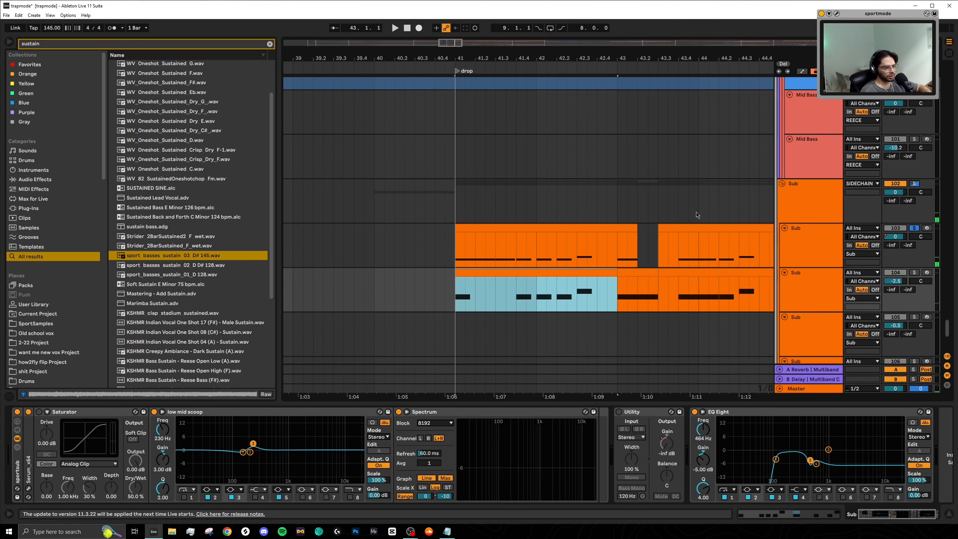
Audition the soloed Sub track 103's first drop clip together with its device chain, then stop playback
left_click(531, 226)
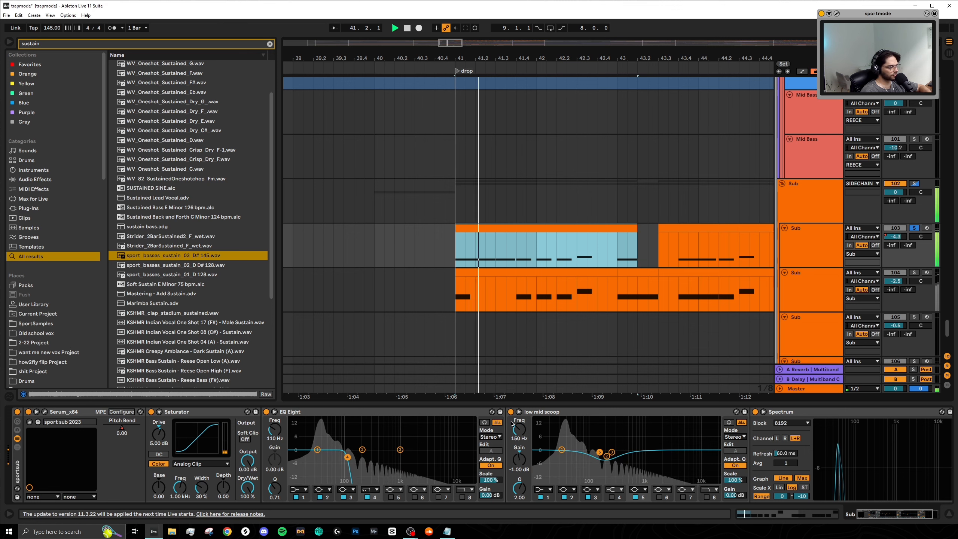
left_click(795, 412)
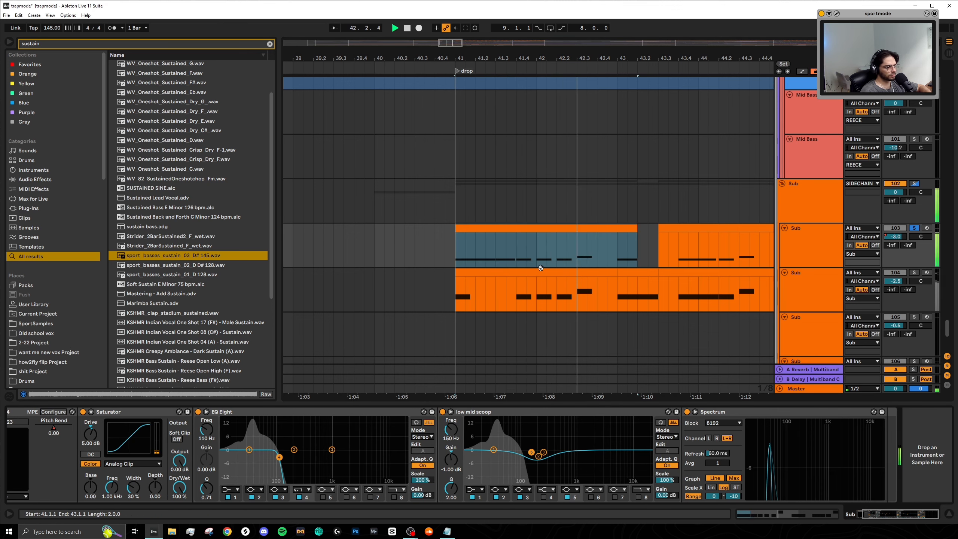
left_click(576, 228)
scroll(576, 234, "right", 2)
key("space")
Solo Sub track 104 and audition its clip from 41.1.1 to 43.1.1
scroll(576, 238, "down", 4)
scroll(527, 243, "down", 1)
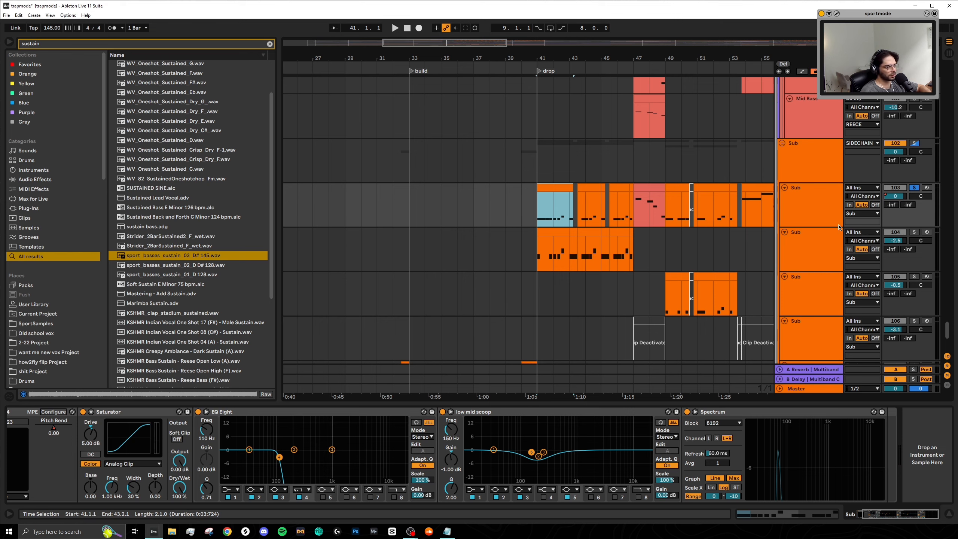
left_click_drag(568, 249, 545, 253)
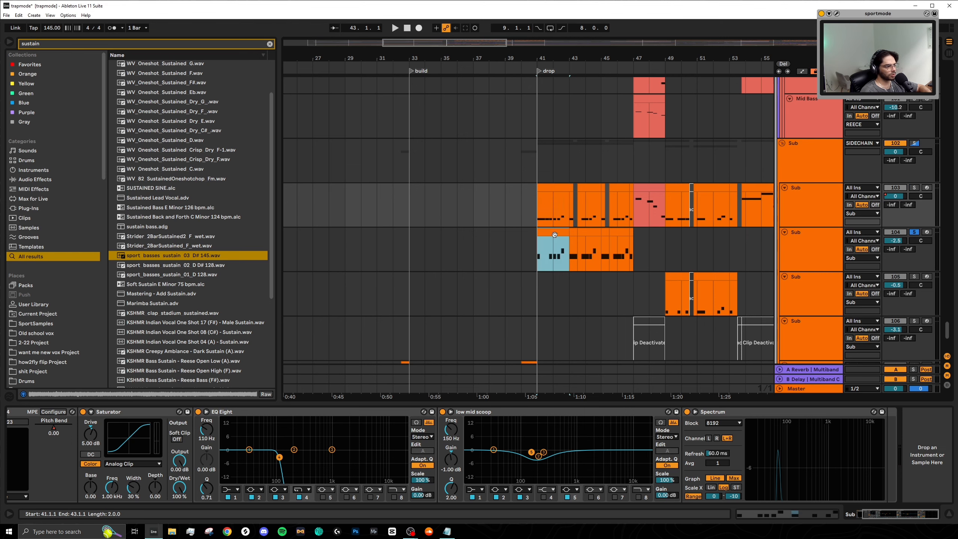
scroll(552, 254, "up", 5)
scroll(423, 375, "right", 3)
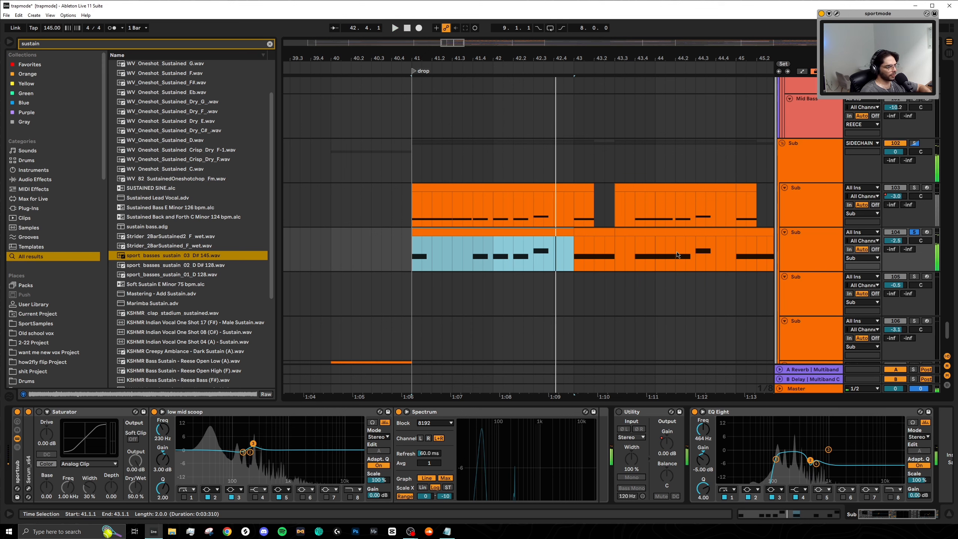
key("space")
Solo Sub track 105 and play its clips from 49.1.1
scroll(561, 260, "right", 3)
scroll(561, 261, "right", 3)
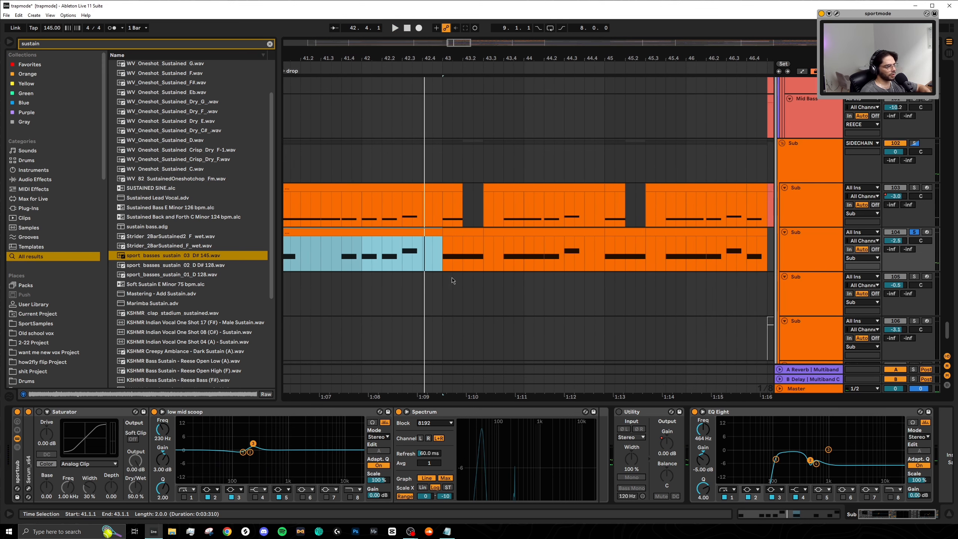
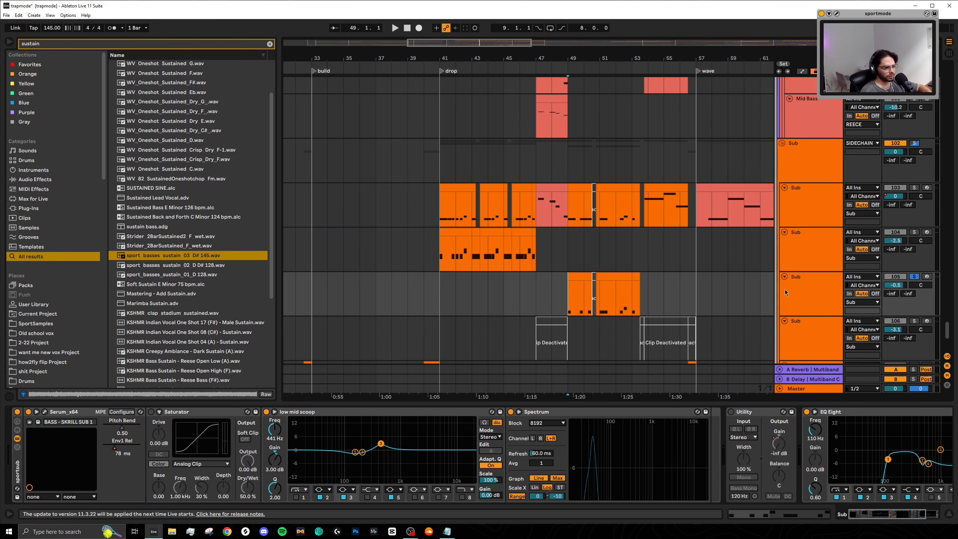
scroll(570, 325, "down", 1)
scroll(597, 283, "up", 3)
key("space")
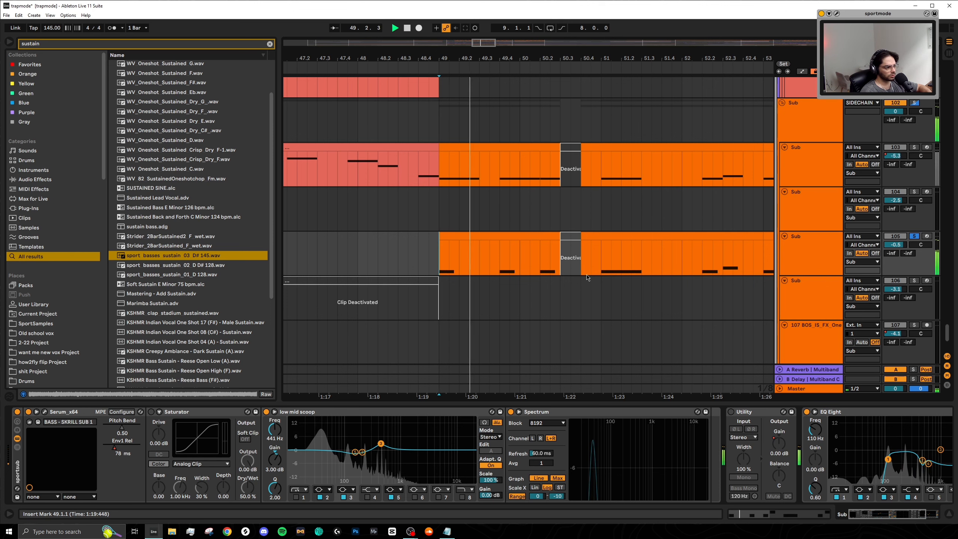
Unfold the VOX group to show its vocal tracks and solo the group
scroll(581, 273, "down", 3)
scroll(581, 273, "down", 1)
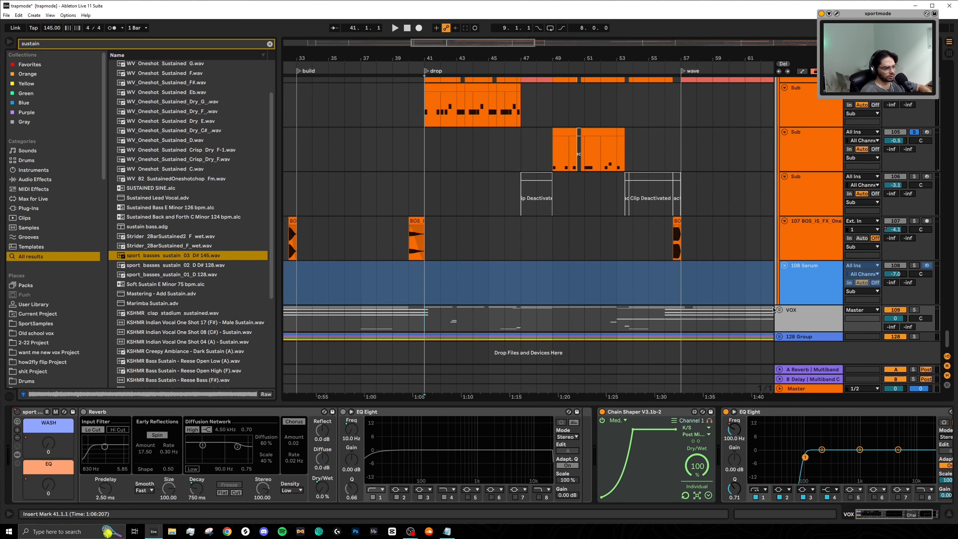
left_click(778, 309)
scroll(891, 252, "down", 3)
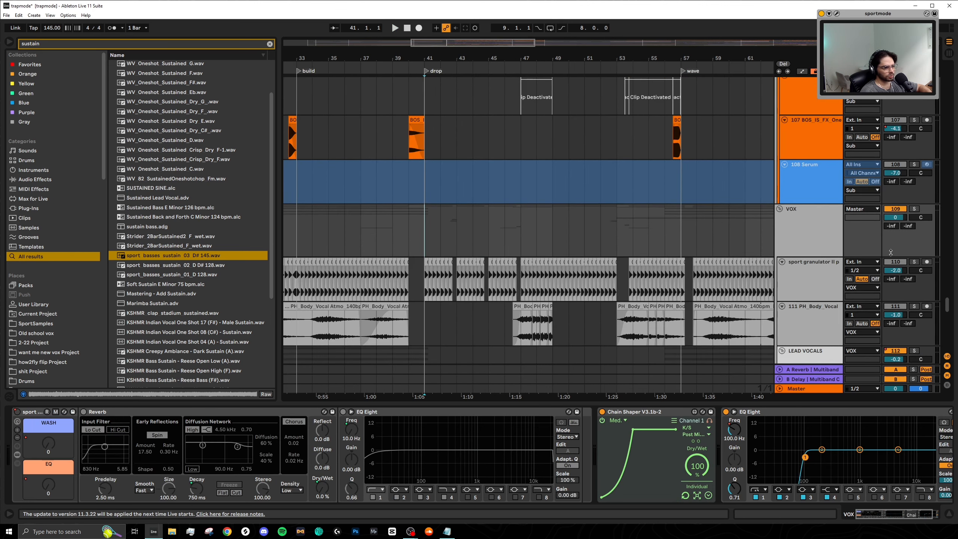
left_click(914, 209)
Play the soloed VOX group from the drop's start at 41.1.1, with the granulator track's chain in view
scroll(915, 209, "down", 2)
scroll(430, 237, "up", 3)
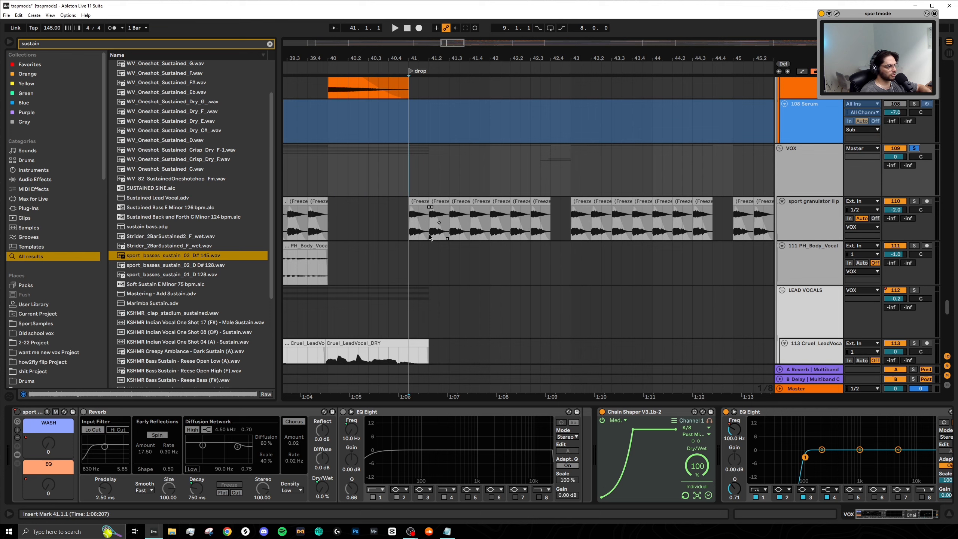
left_click(412, 222)
scroll(453, 234, "left", 2)
scroll(539, 251, "down", 4)
key("space")
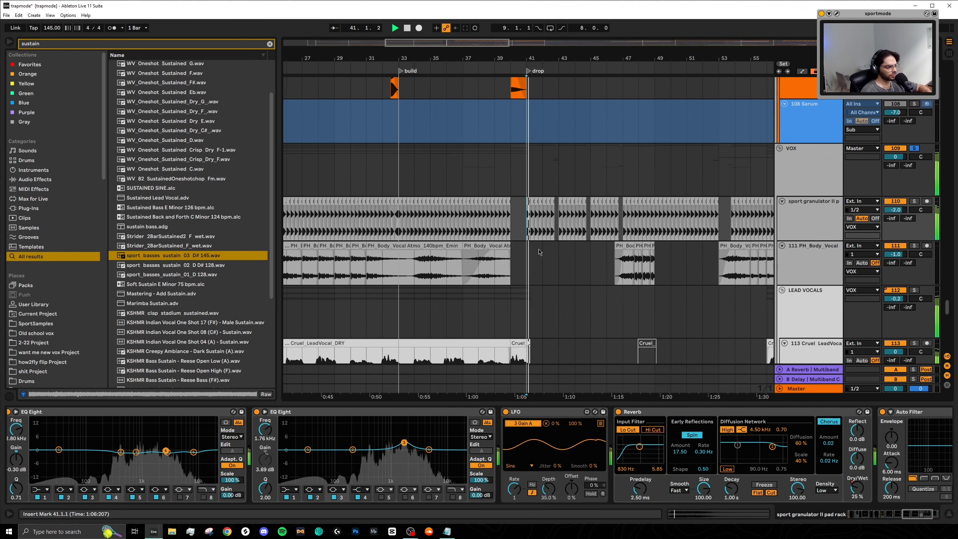
Follow the drop's vocal layers during playback, including the granulator, Woah #16, KSHMR Friends and PH_Body_Vocal clips
scroll(545, 253, "up", 5)
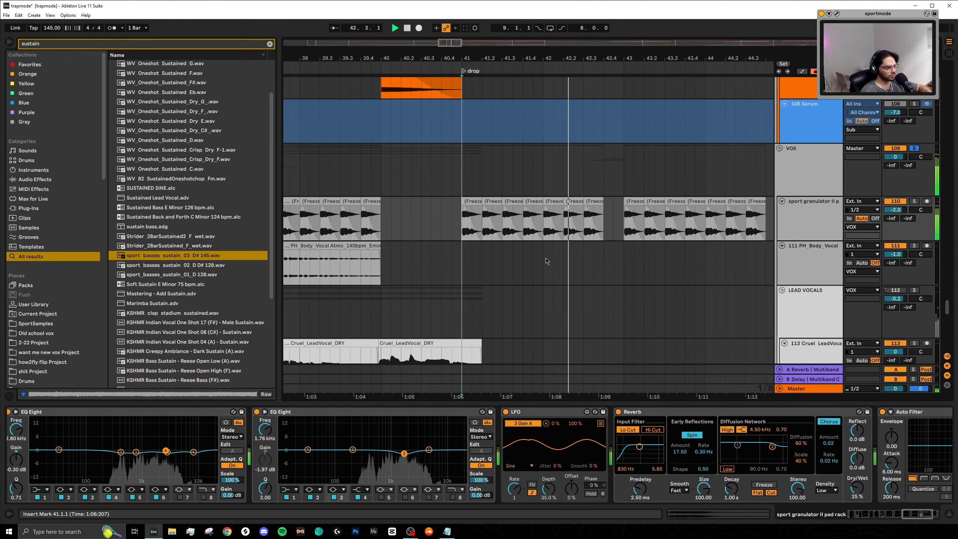
scroll(696, 224, "down", 5)
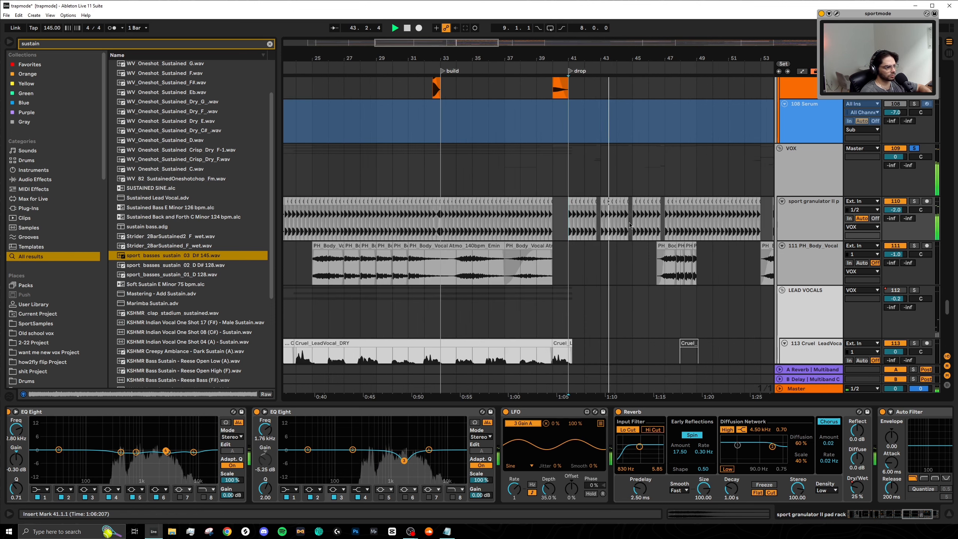
scroll(629, 222, "down", 8)
scroll(655, 281, "down", 5)
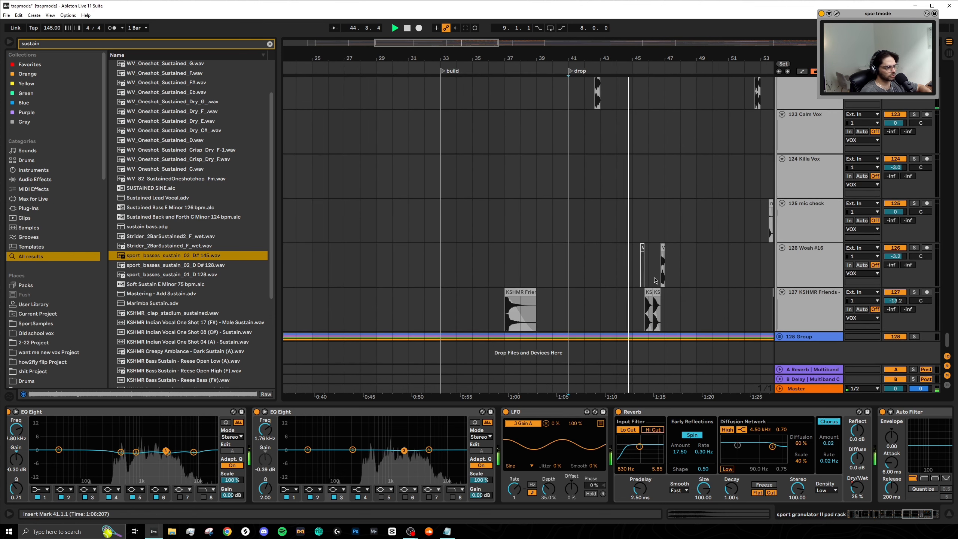
scroll(586, 307, "up", 5)
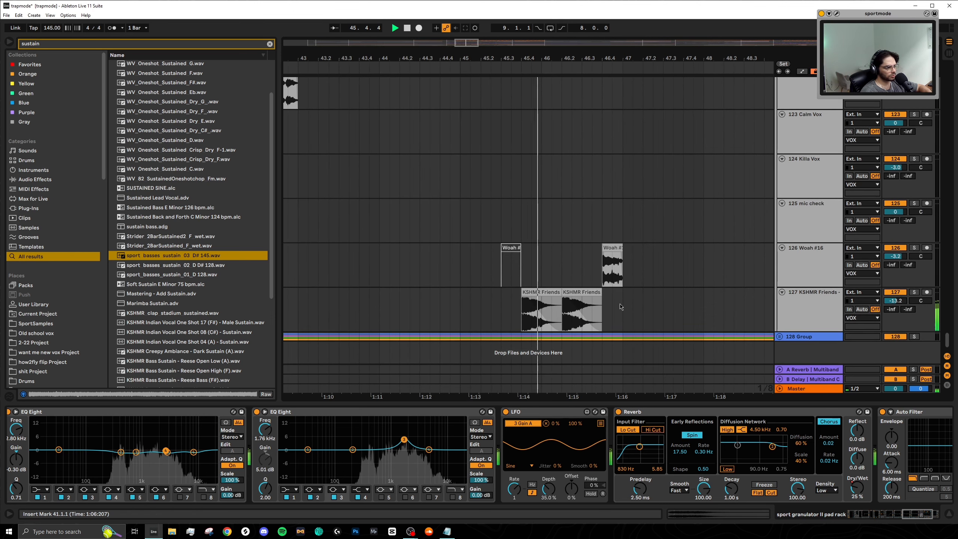
scroll(591, 288, "up", 2)
scroll(594, 271, "up", 12)
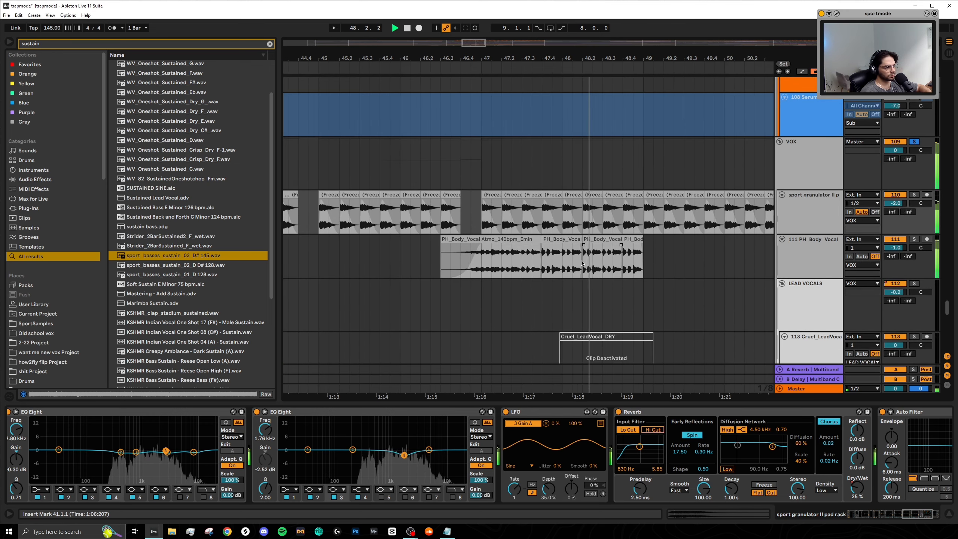
Place the insert marker at 47.1.1 on the PH_Body_Vocal track and stop playback
left_click(486, 265)
scroll(485, 265, "down", 5)
key("space")
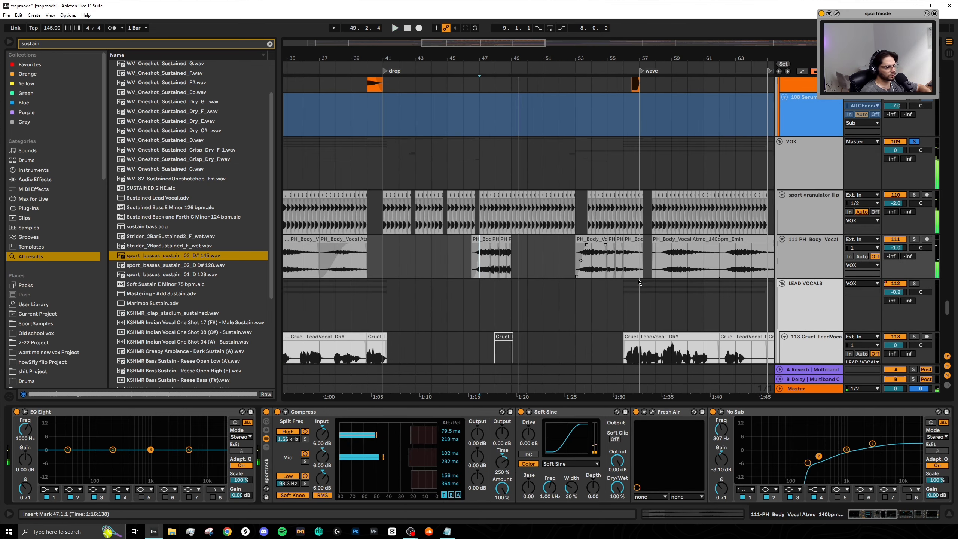
scroll(556, 259, "down", 2)
scroll(465, 204, "up", 2)
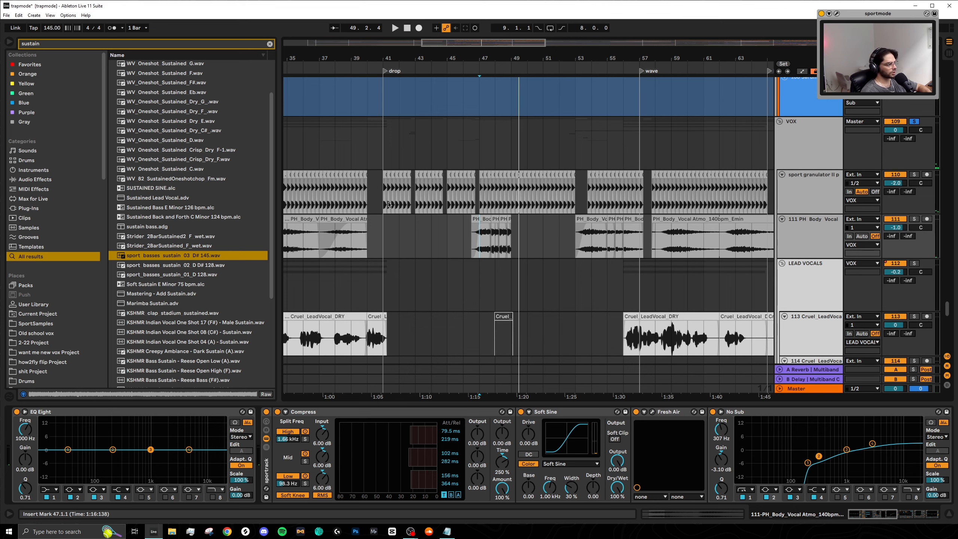
Examine the drop's drum, percussion and sample tracks from the DRUMS group down to the Samples group
scroll(594, 278, "up", 10)
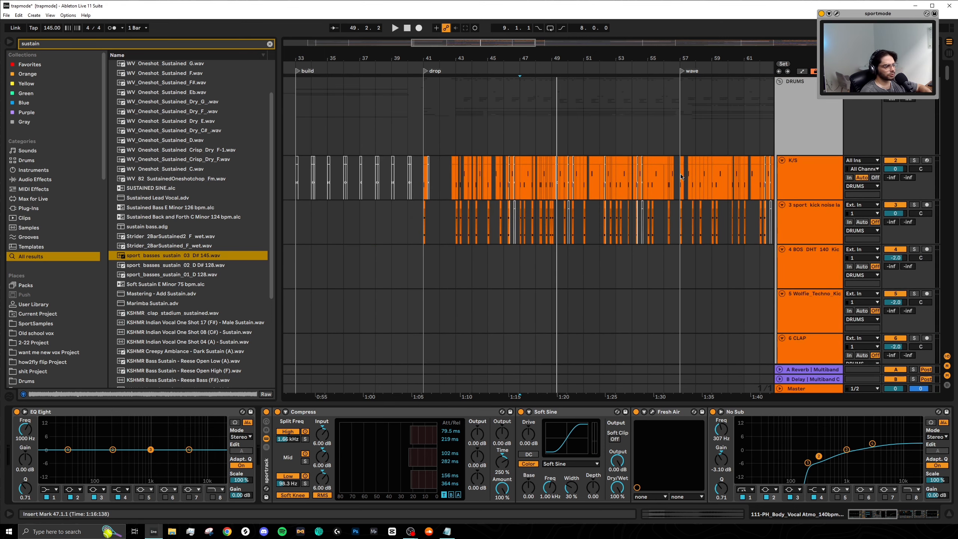
scroll(606, 179, "down", 2)
scroll(558, 234, "down", 15)
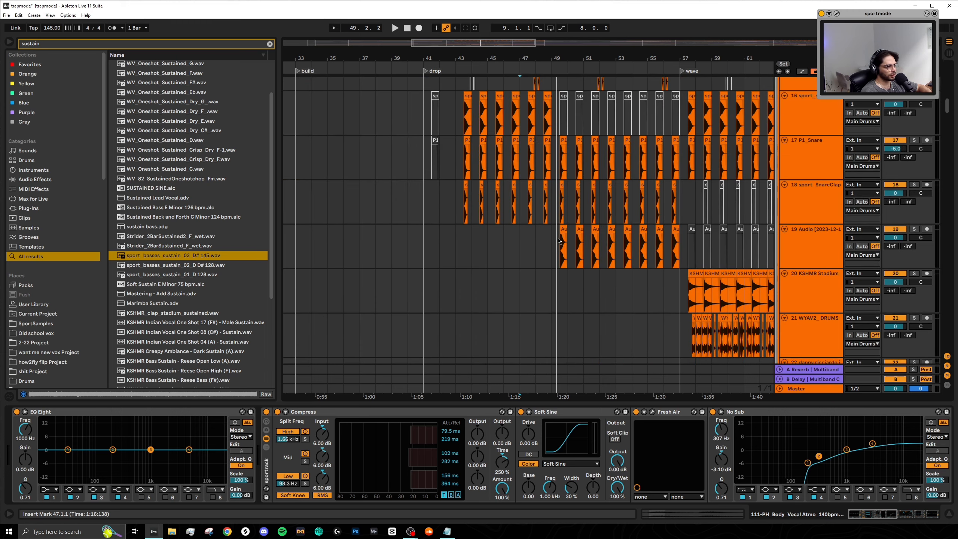
scroll(559, 239, "down", 12)
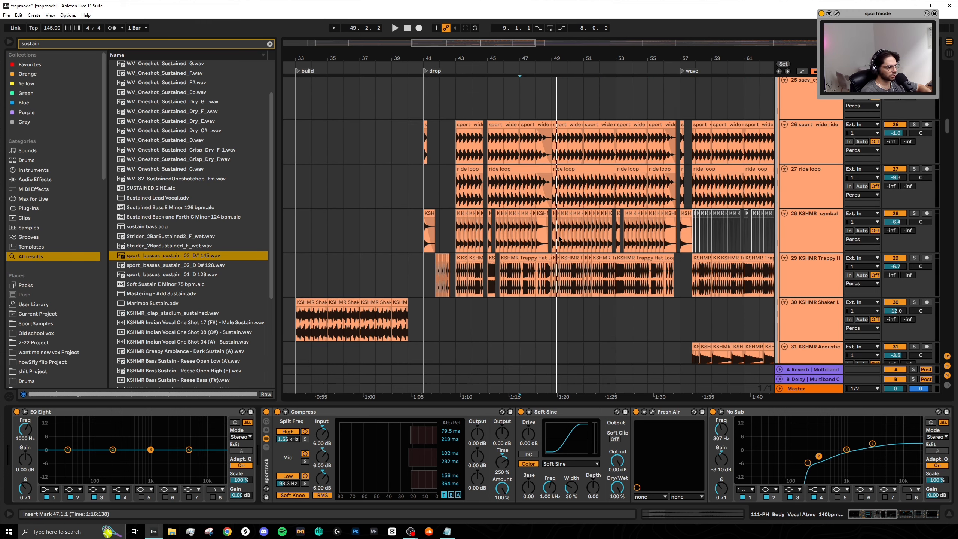
scroll(560, 239, "down", 12)
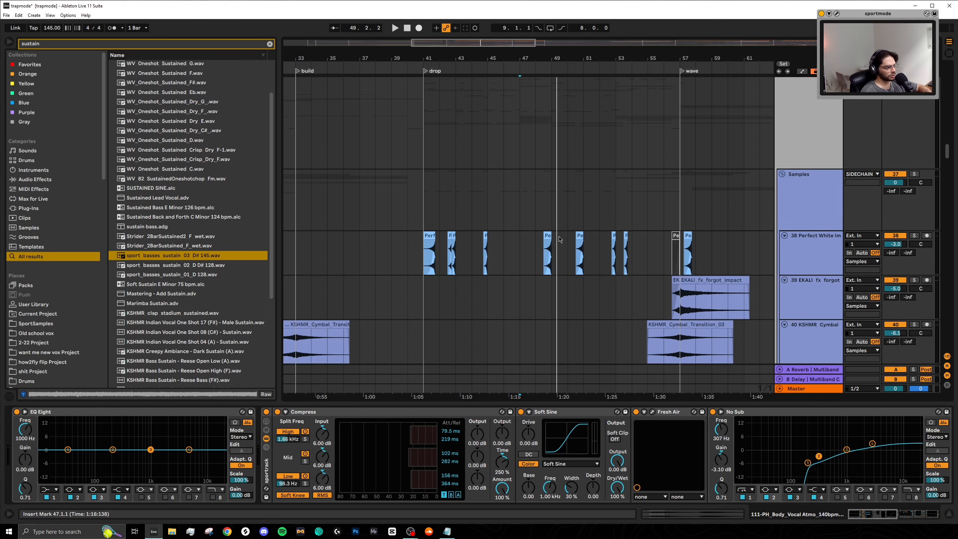
scroll(547, 236, "down", 3)
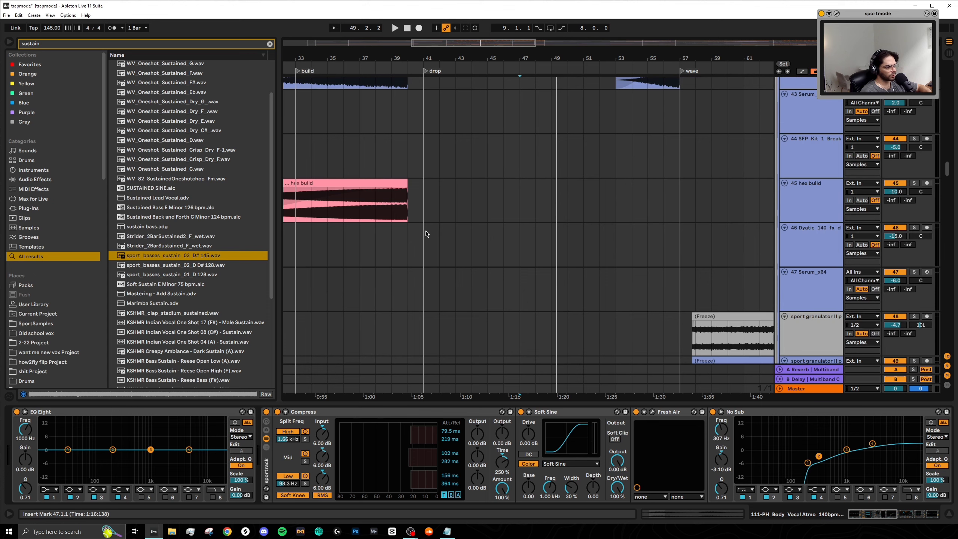
scroll(490, 241, "down", 5)
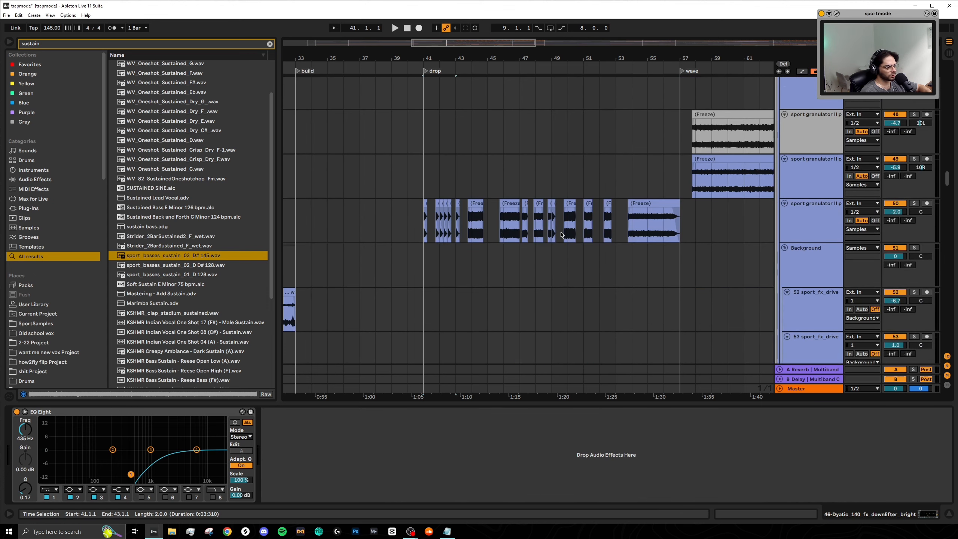
Play the drop from 49.1.1 and bring the Synths group with its background basses into view
left_click(553, 188)
key("space")
scroll(589, 241, "down", 10)
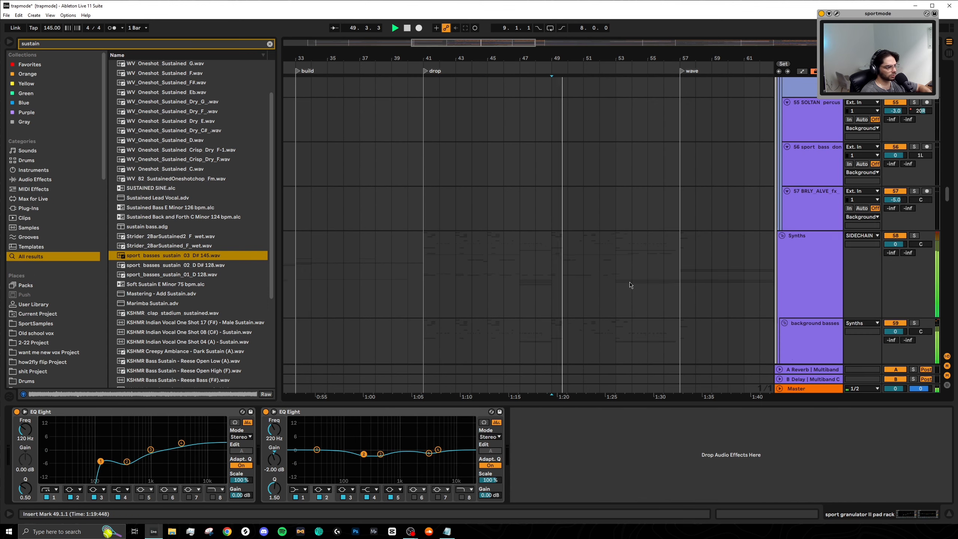
Examine the drop's background bass tracks during playback, from the DS_BAE2 bass clips down to the sport_bass stab and donk tracks
scroll(632, 282, "down", 3)
scroll(622, 271, "up", 1)
scroll(603, 253, "up", 4)
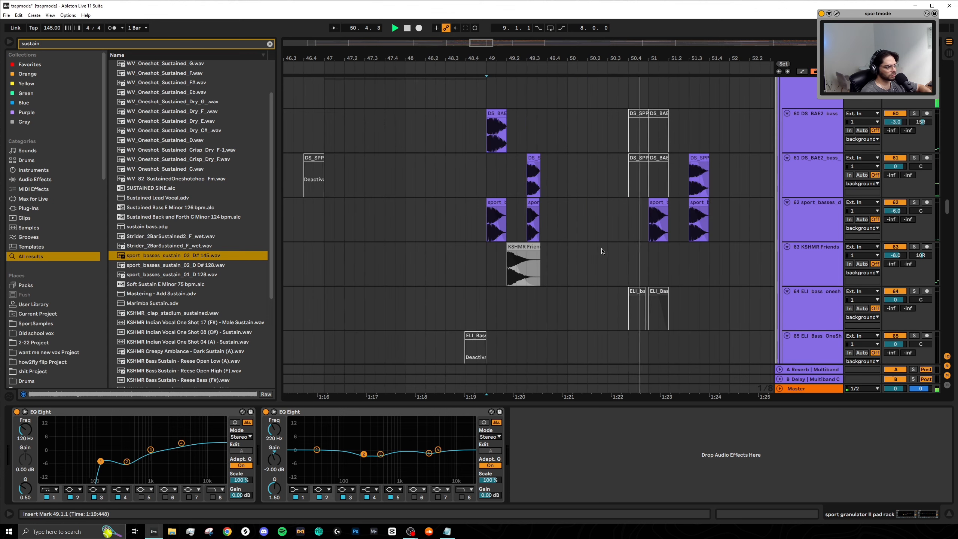
scroll(592, 261, "right", 2)
scroll(591, 260, "down", 6)
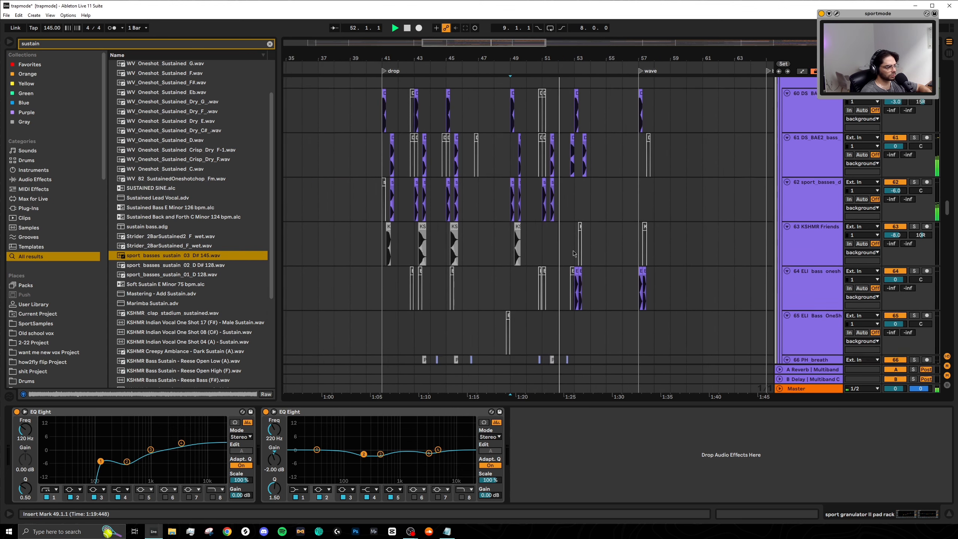
scroll(637, 273, "down", 4)
scroll(633, 271, "down", 10)
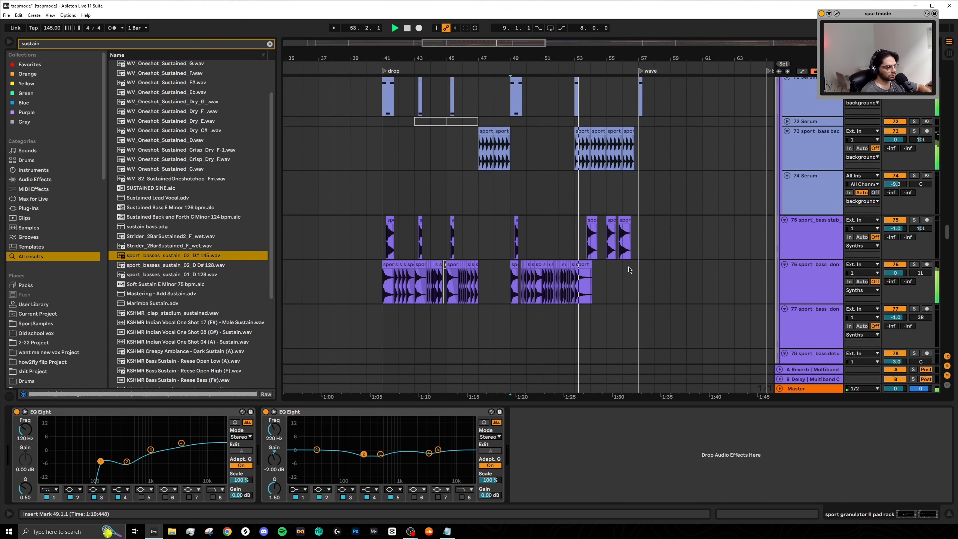
scroll(629, 268, "up", 2)
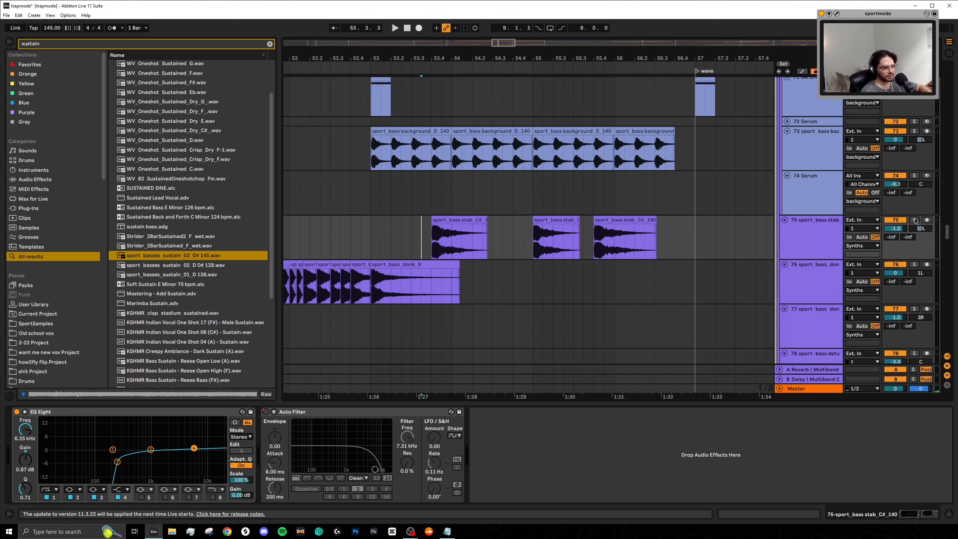
Audition the soloed sport_bass stab track from its clip at 53.4.1, select the clip at 55.1.1, and unsolo the track
left_click(915, 221)
left_click(459, 220)
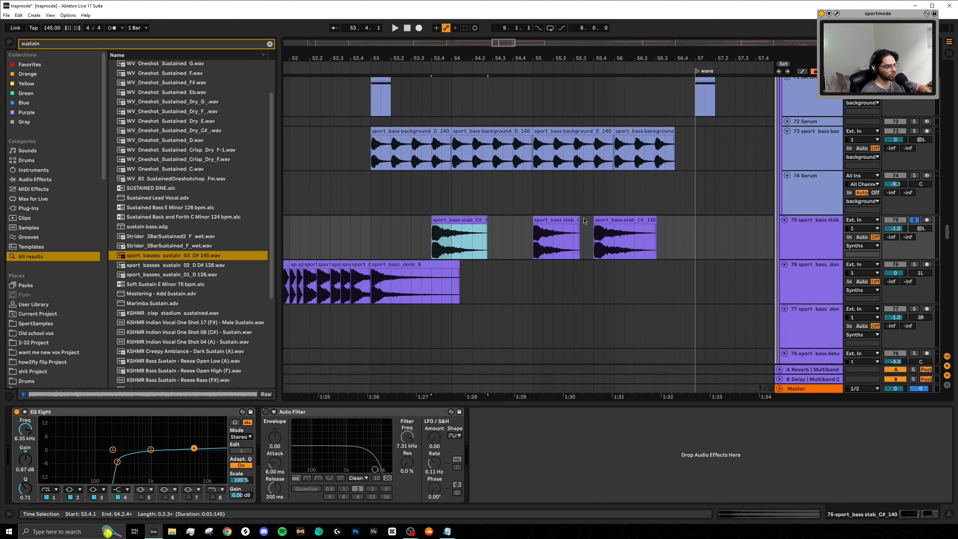
key("space")
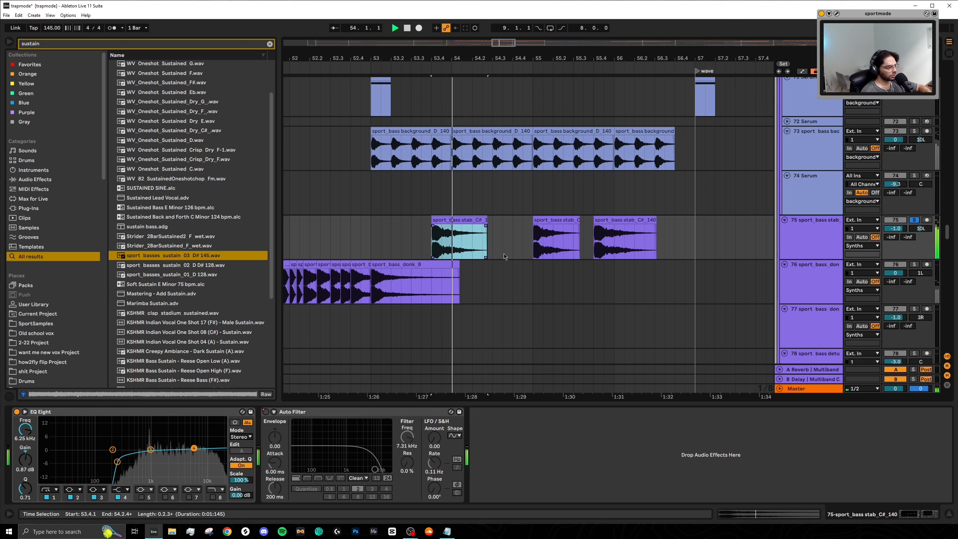
left_click(538, 245)
left_click(912, 219)
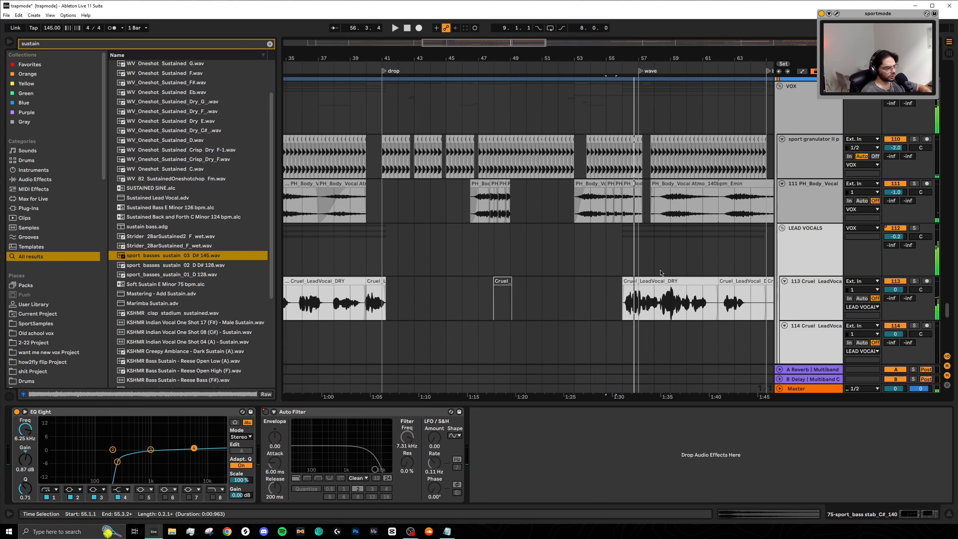
Play the LEAD VOCALS group from 56.1.1, where the Cruel vocal clips begin just before the wave section
scroll(641, 260, "down", 3)
scroll(625, 259, "up", 4)
scroll(624, 260, "right", 3)
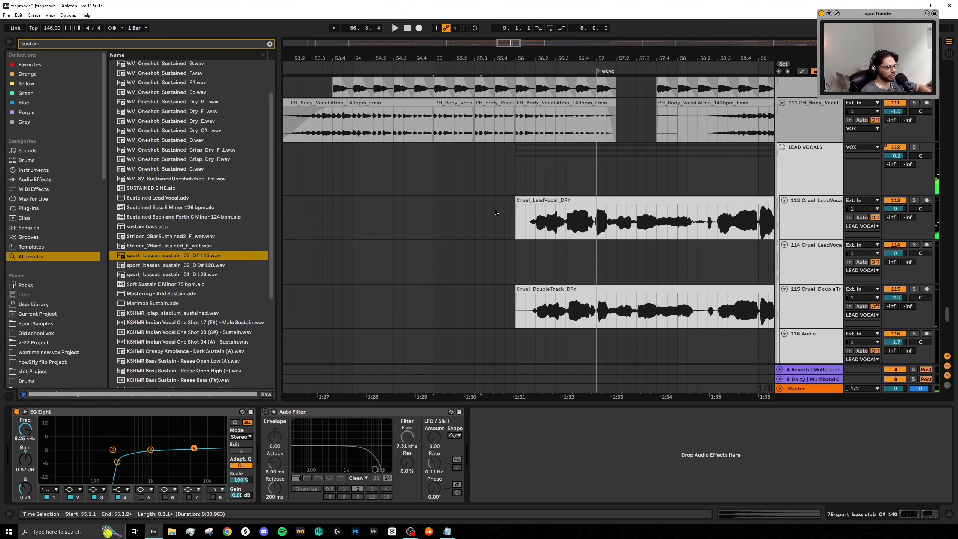
scroll(521, 278, "right", 10)
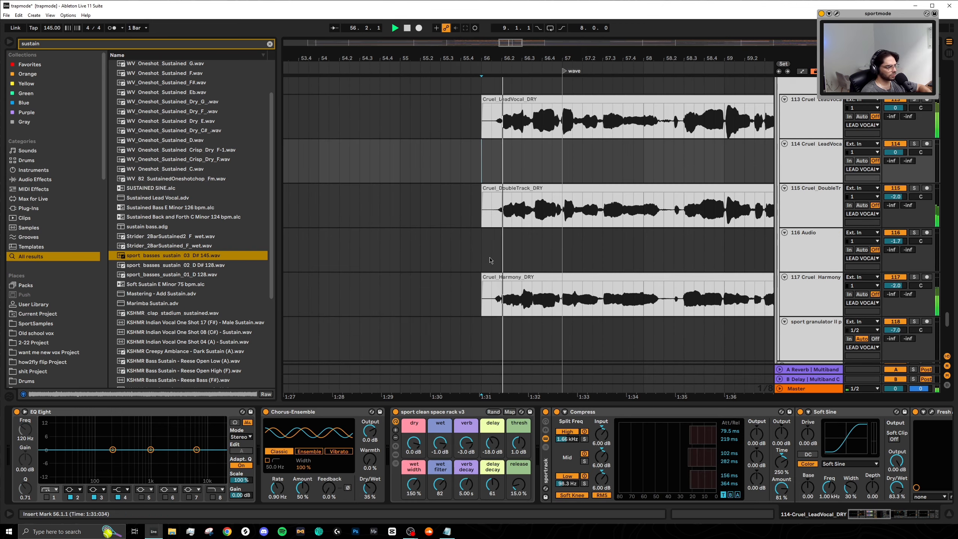
Follow the Cruel lead vocal, double-track and harmony clips during playback through the wave section
scroll(528, 264, "right", 5)
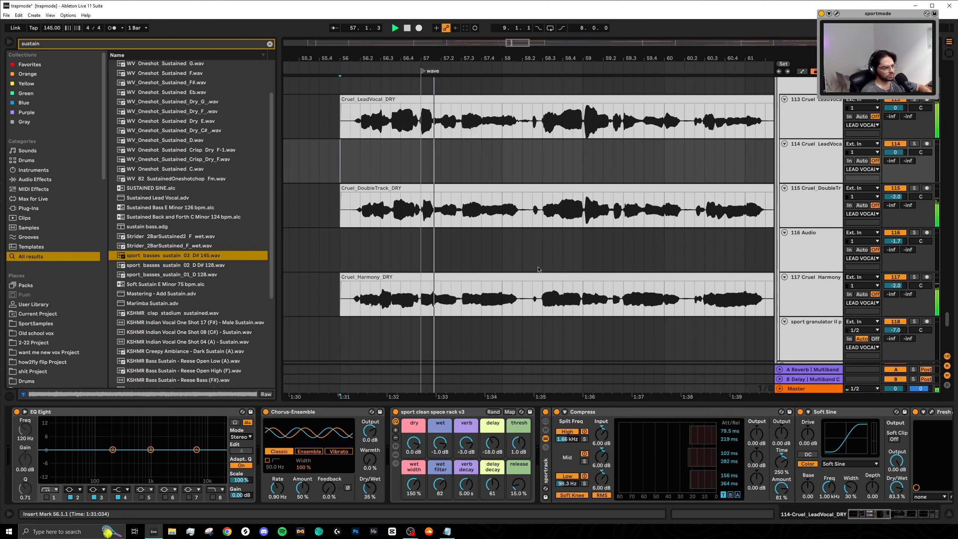
scroll(524, 255, "up", 1)
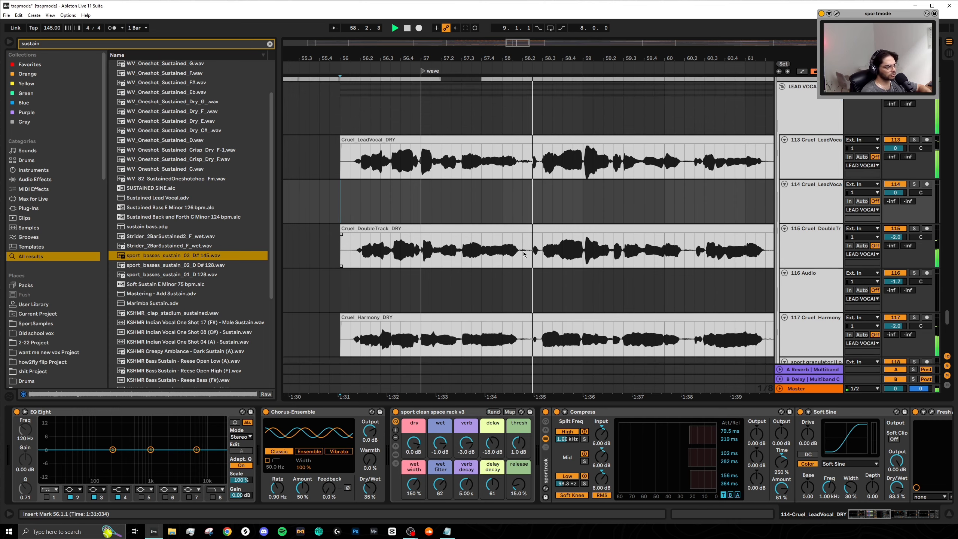
scroll(523, 252, "down", 3)
scroll(523, 261, "right", 3)
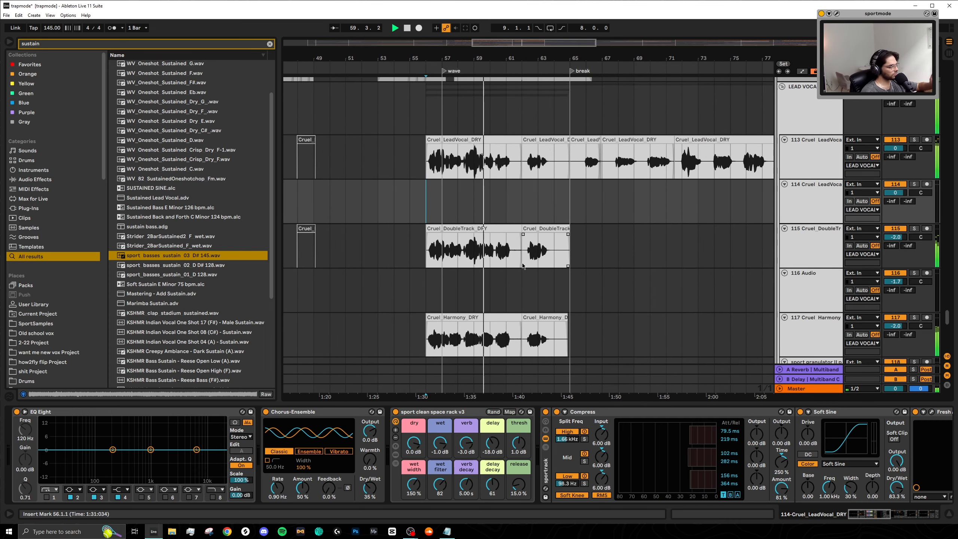
scroll(523, 264, "down", 2)
scroll(523, 265, "down", 2)
scroll(521, 264, "up", 5)
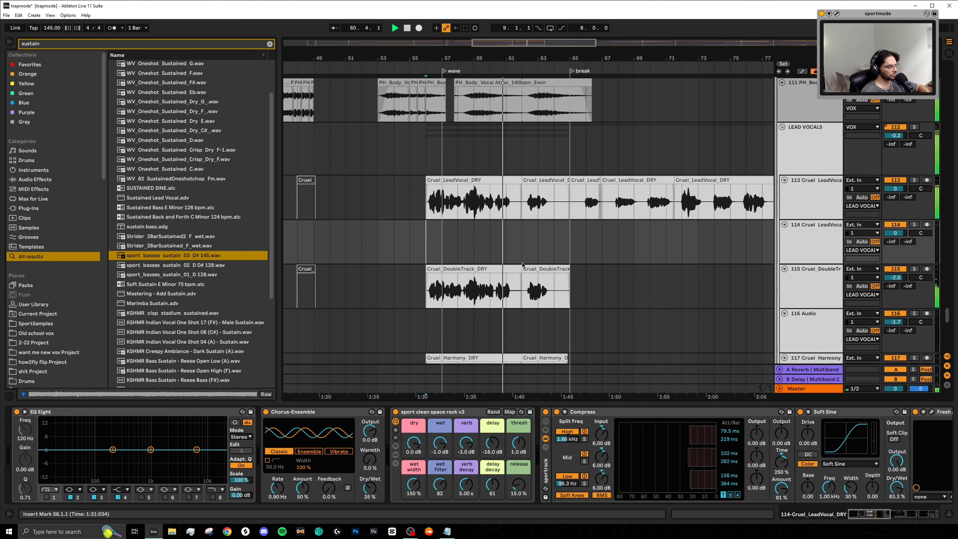
Examine the lead vocal, double-track and harmony clips around the wave section during playback, and stop playback
scroll(520, 263, "down", 1)
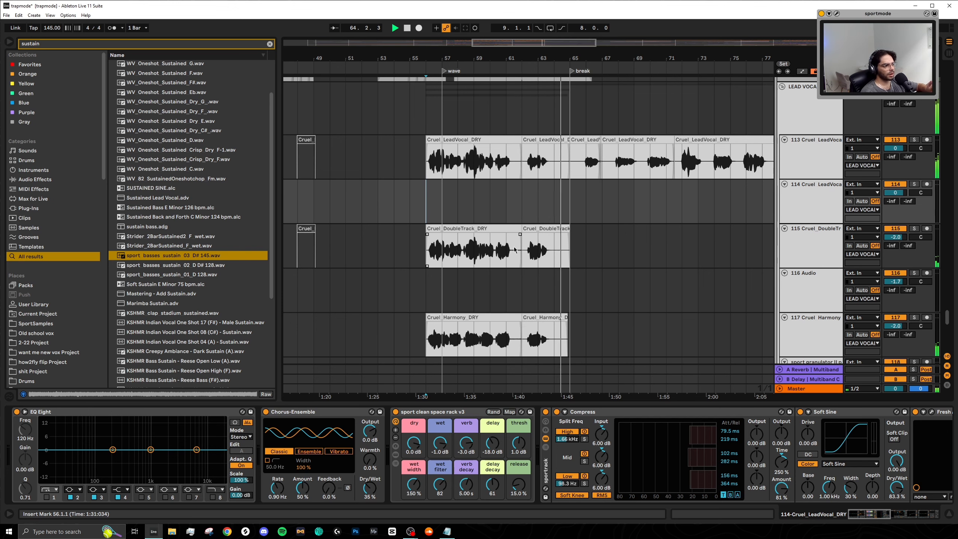
scroll(514, 250, "up", 3)
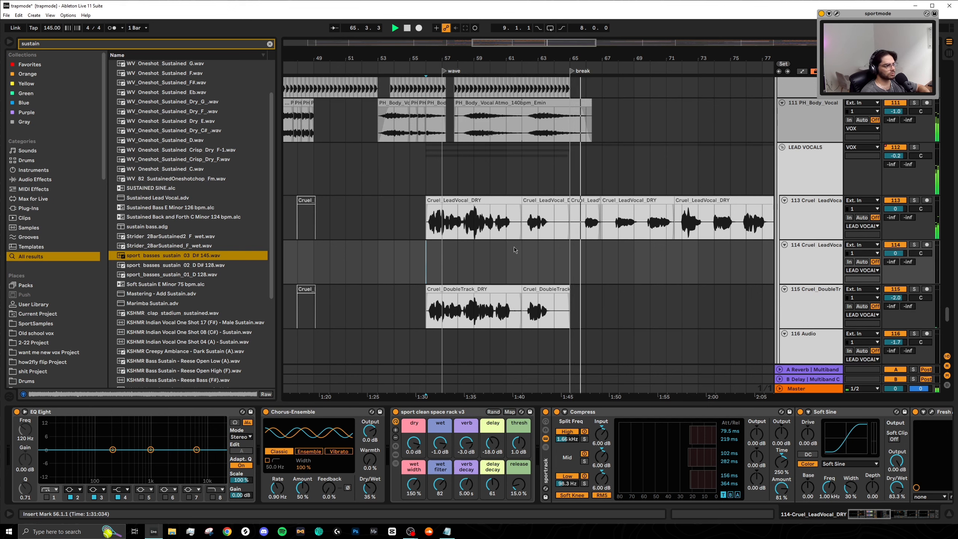
scroll(431, 287, "up", 2)
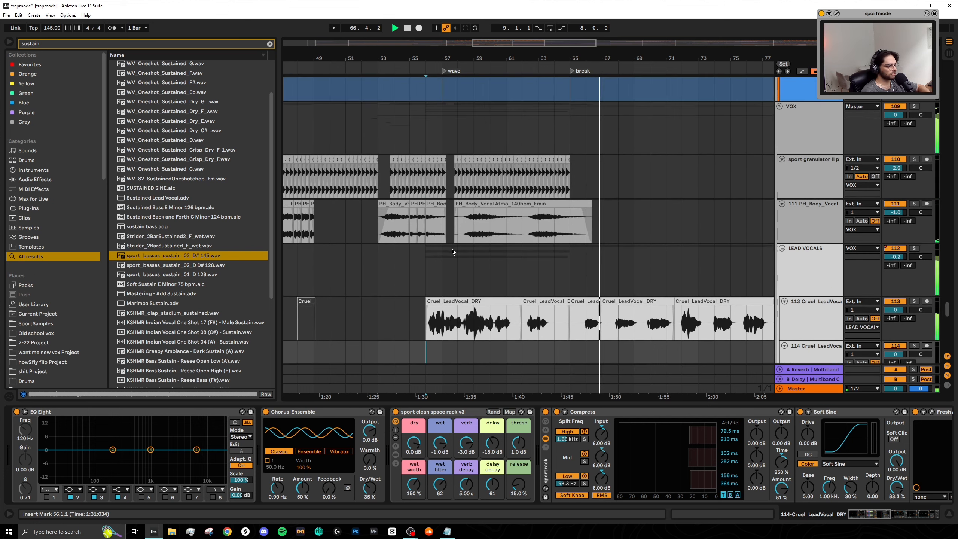
left_click(431, 287)
key("space")
Look through the sub, Reece and mid bass tracks, and place the insert marker at 57.1.1 on the 88 Serum track
scroll(436, 258, "up", 7)
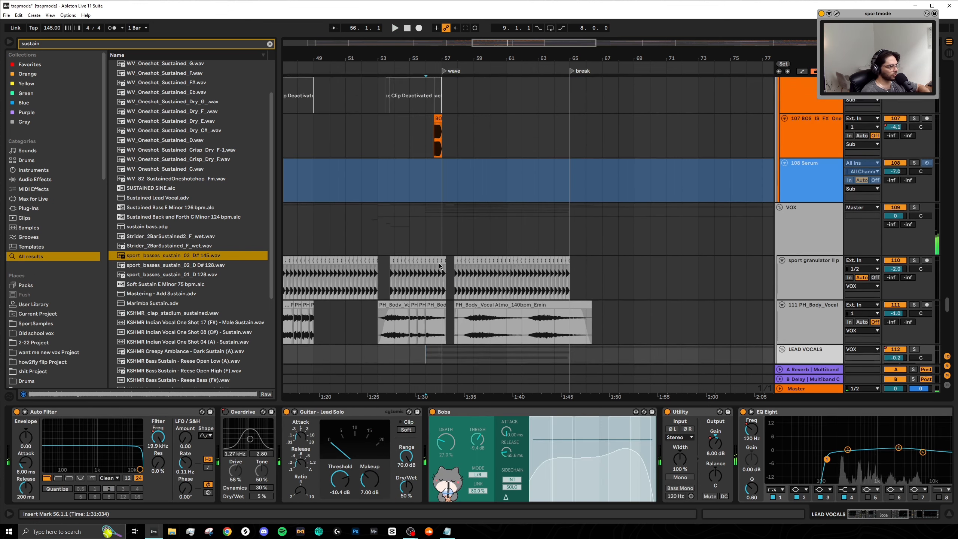
scroll(437, 258, "up", 8)
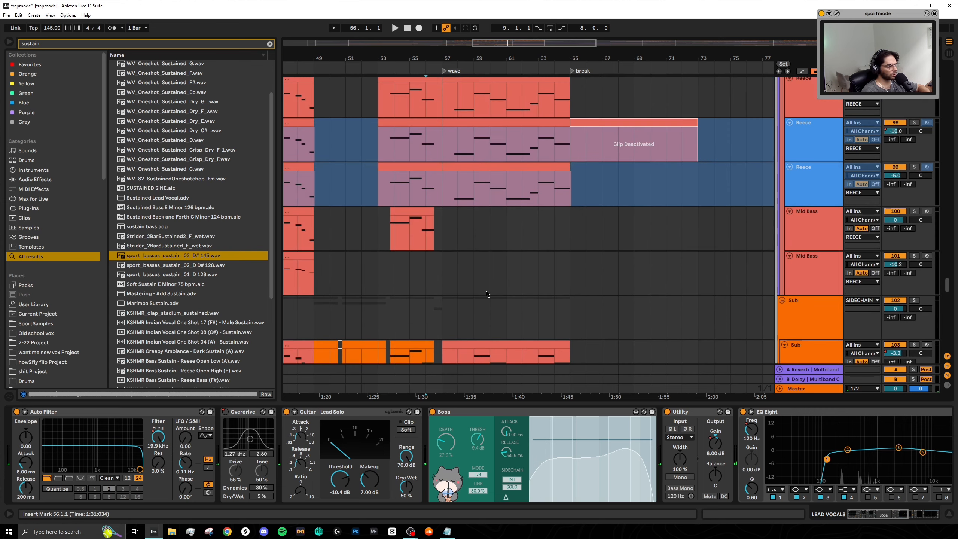
scroll(488, 294, "left", 3)
scroll(487, 294, "left", 1)
scroll(567, 211, "up", 5)
left_click(567, 210)
scroll(605, 248, "up", 16)
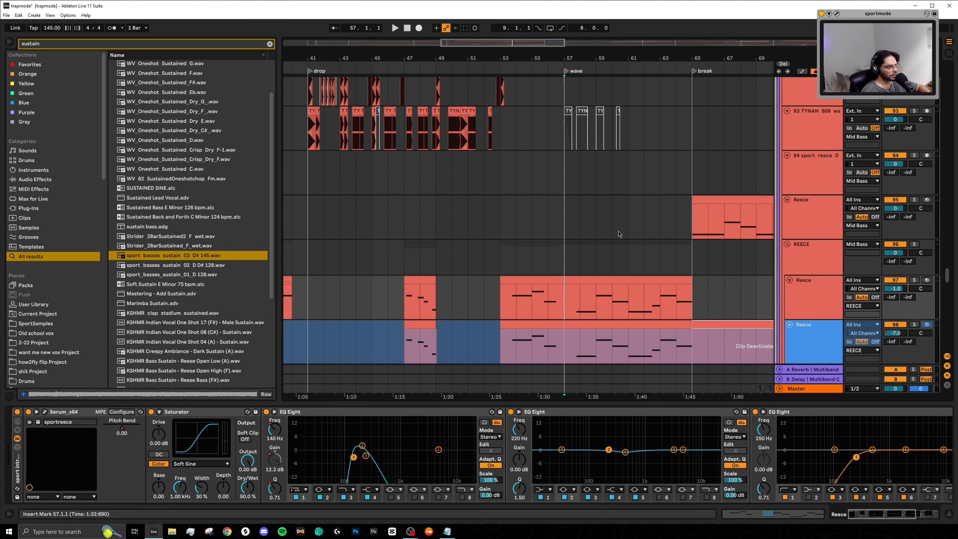
scroll(603, 245, "up", 5)
left_click(571, 242)
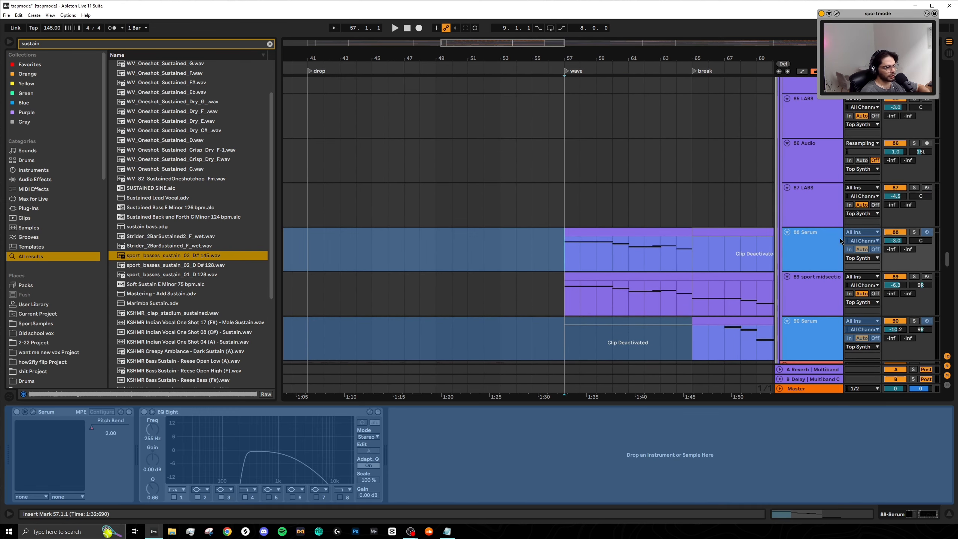
Solo the 88 Serum and 89 sport midsection tracks and listen to their wave section from bar 57
scroll(708, 248, "right", 4)
left_click(534, 230)
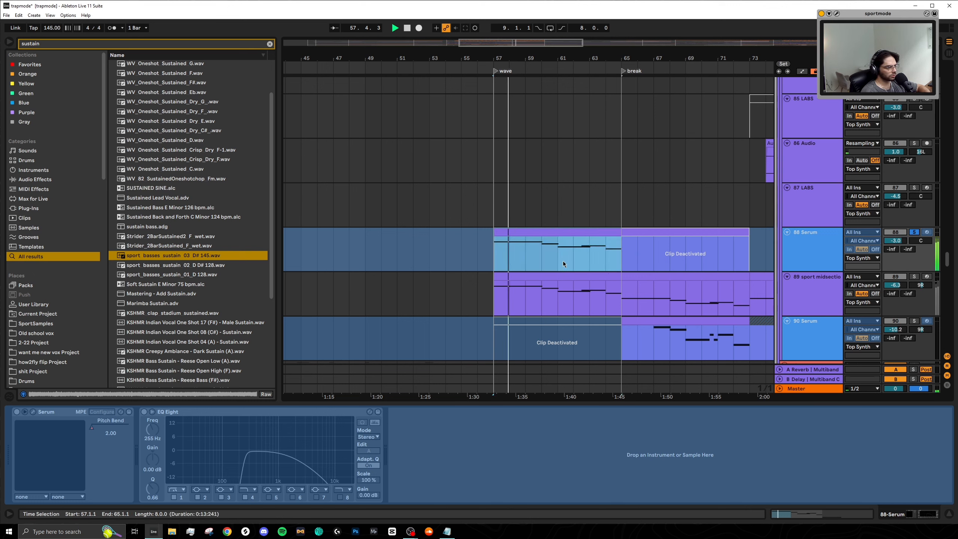
left_click(913, 277)
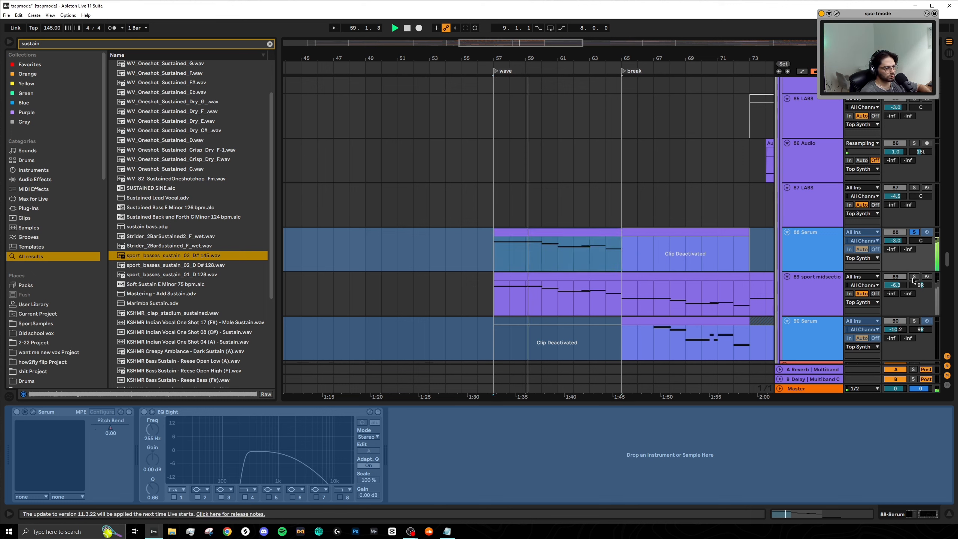
left_click(547, 297)
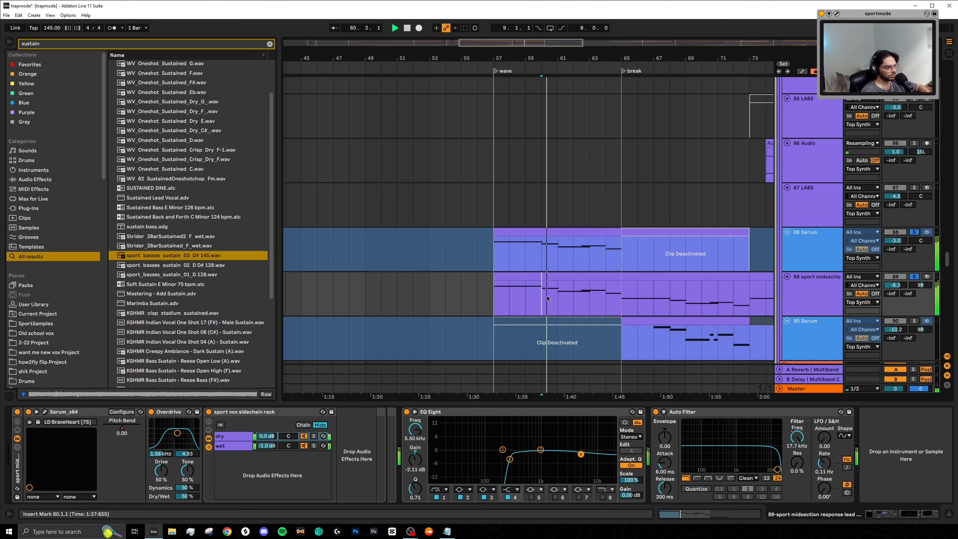
scroll(546, 301, "right", 3)
scroll(547, 298, "down", 2)
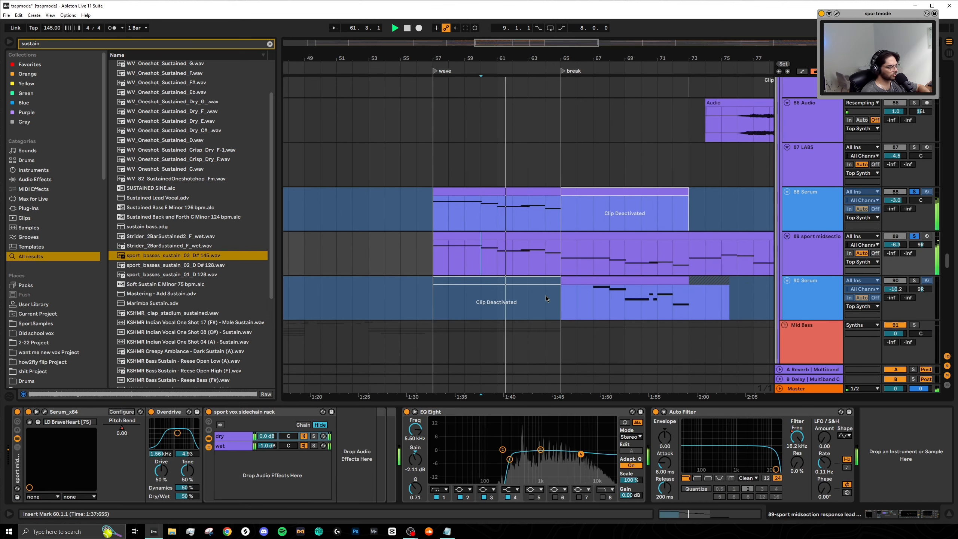
left_click(539, 220)
scroll(570, 280, "down", 1)
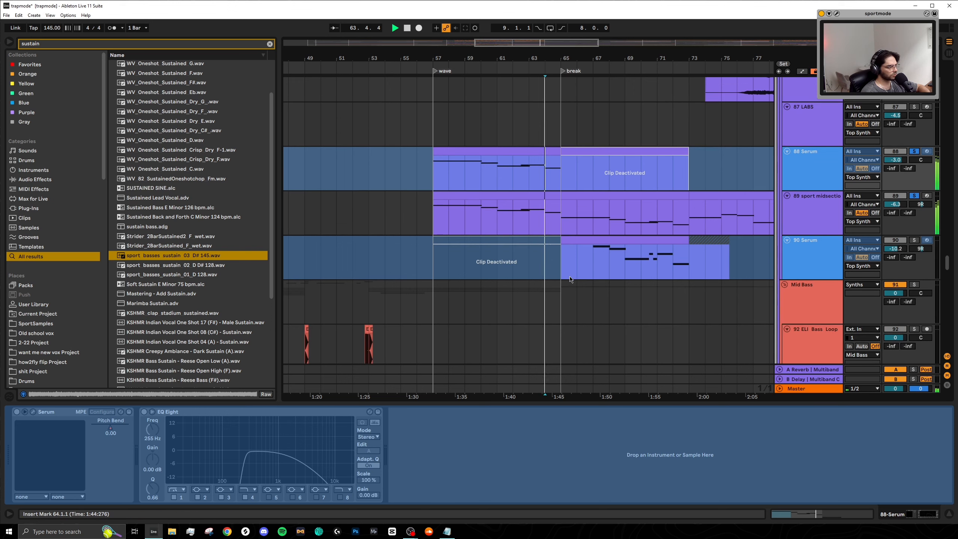
Solo the 90 Serum track too, listen to the break from bar 67, and select bars 65 to 73 of the midsection clip
scroll(537, 260, "right", 3)
left_click(509, 219)
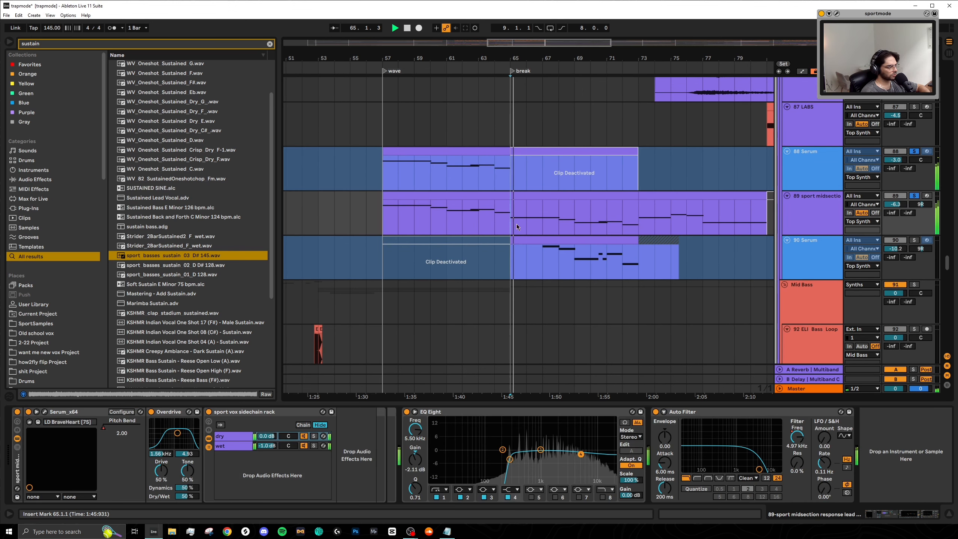
left_click(914, 241)
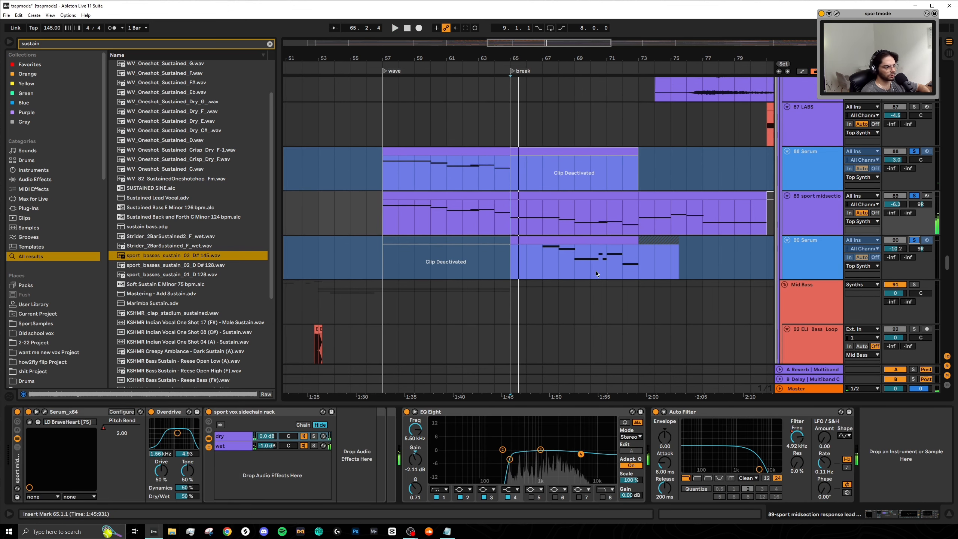
left_click(540, 261)
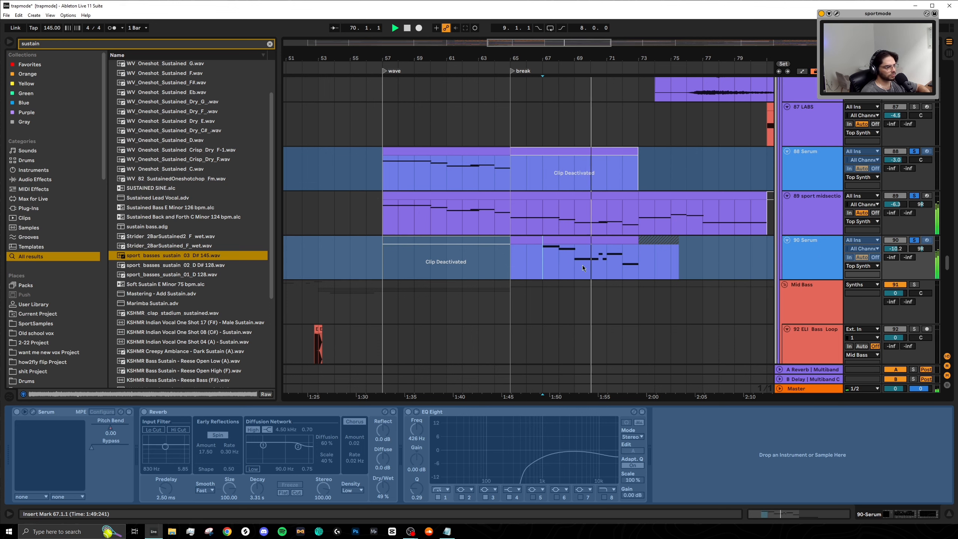
scroll(605, 268, "up", 2)
left_click(595, 259)
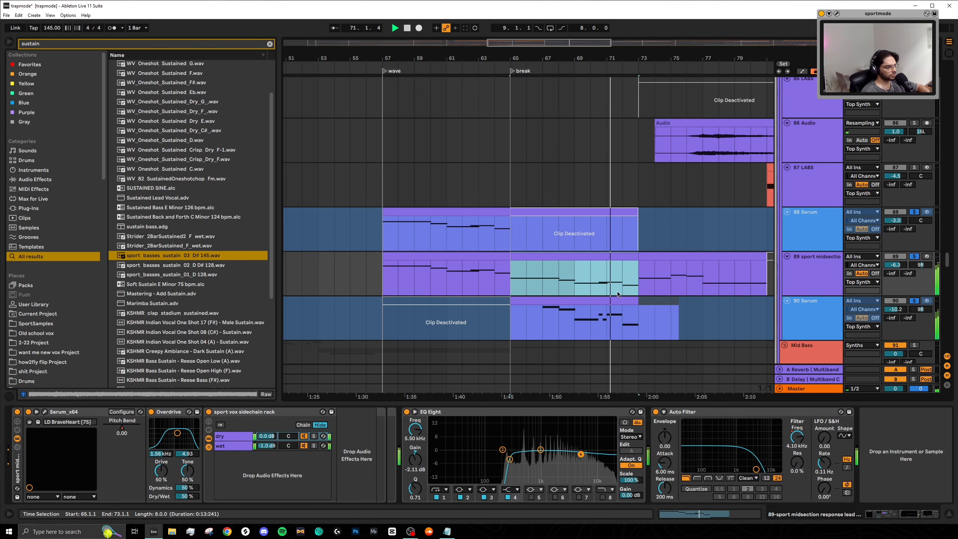
Examine the granulator, effects and drum tracks around the wave marker
scroll(449, 272, "up", 9)
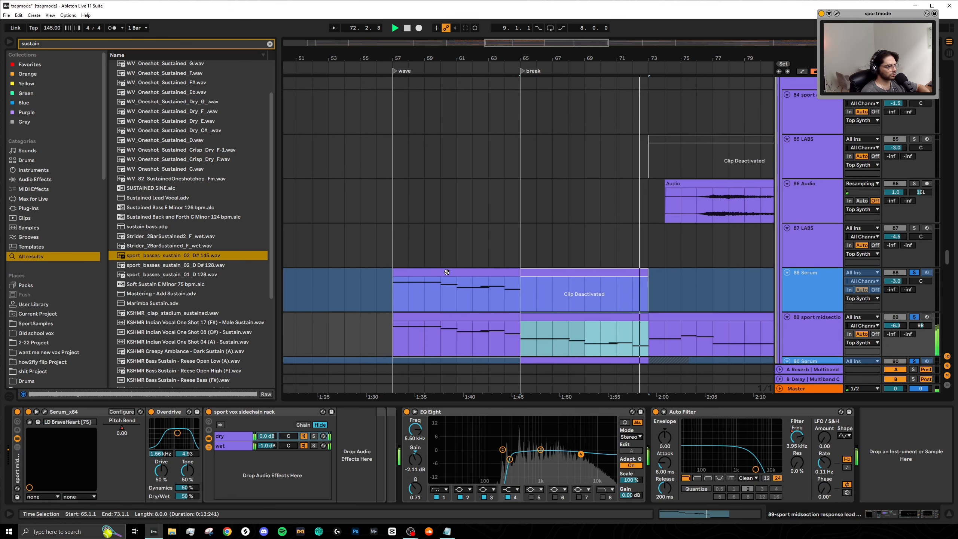
scroll(453, 241, "left", 3)
scroll(600, 291, "up", 4)
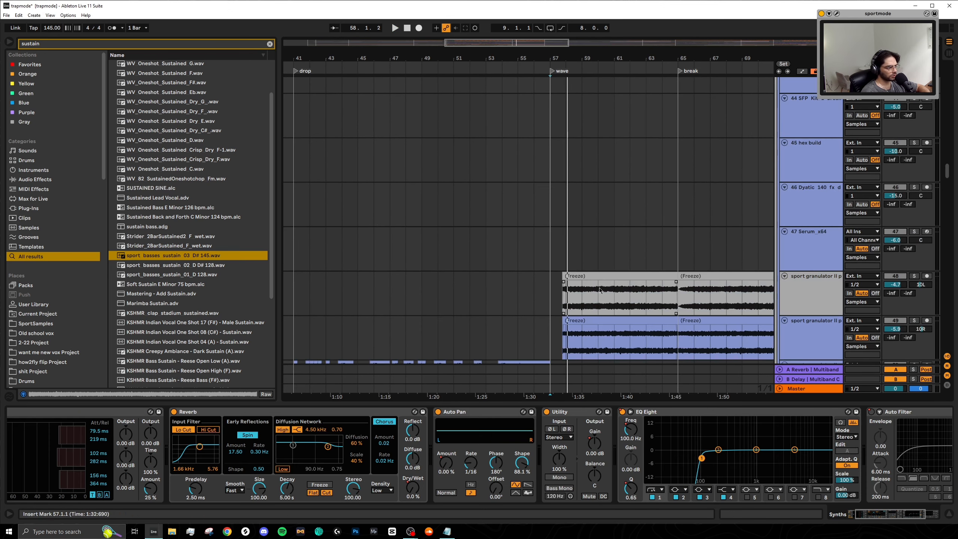
scroll(602, 288, "up", 2)
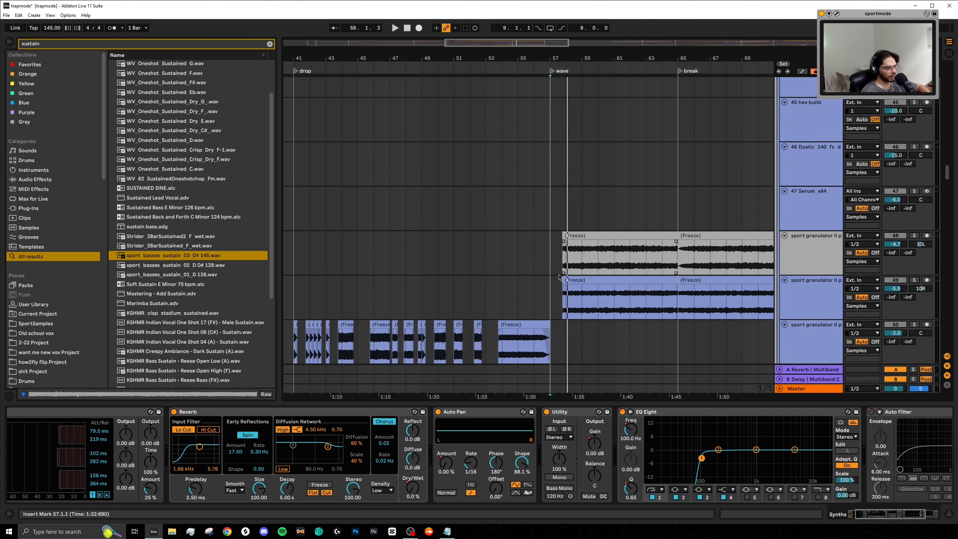
scroll(611, 272, "up", 6)
scroll(607, 257, "up", 20)
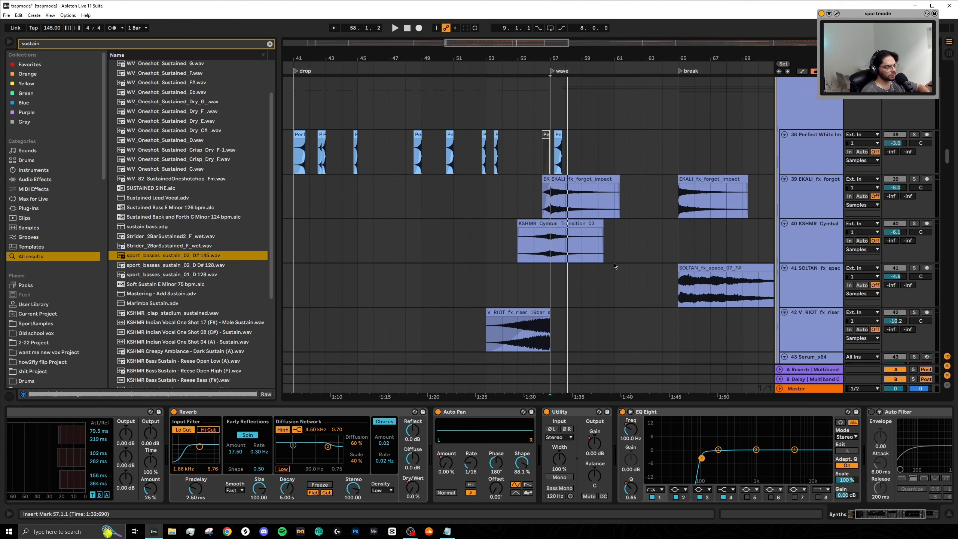
scroll(595, 256, "up", 20)
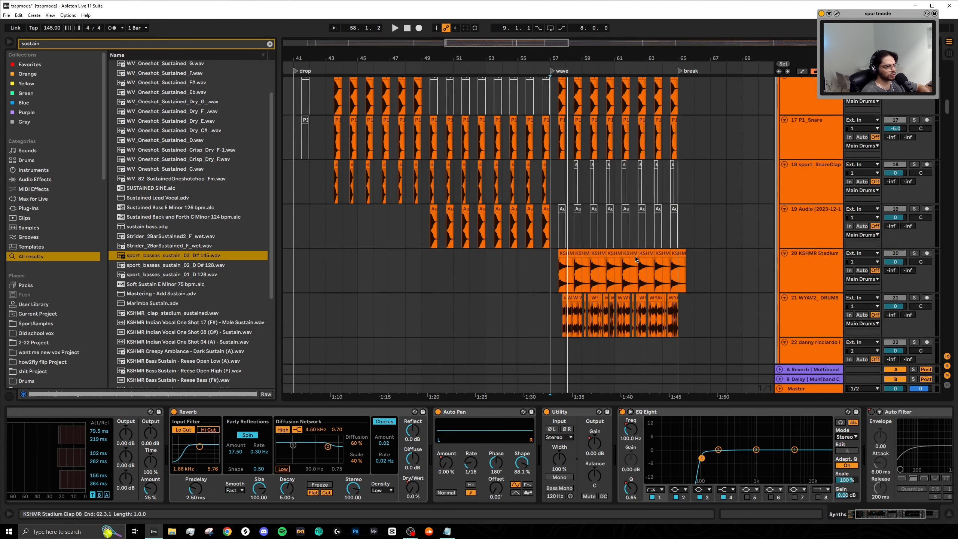
scroll(877, 140, "up", 6)
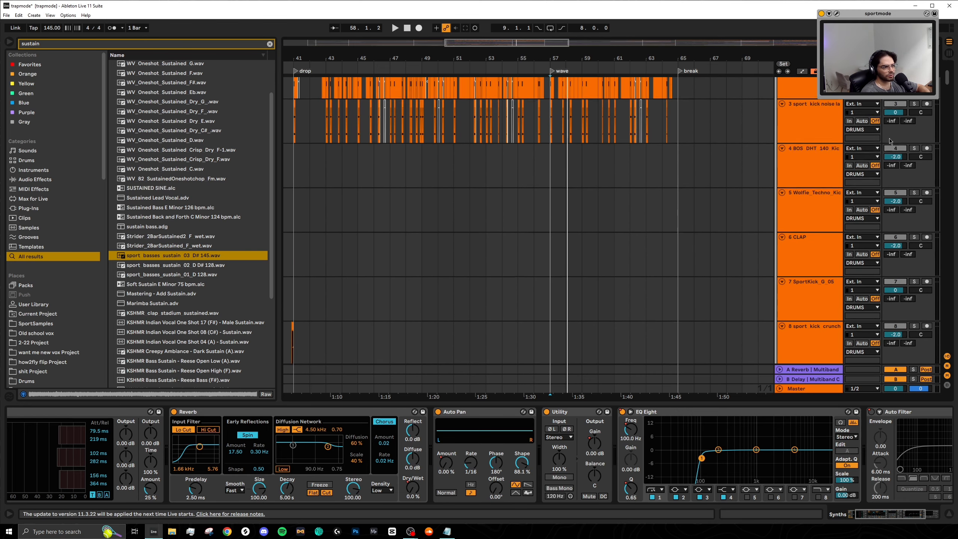
scroll(623, 266, "down", 15)
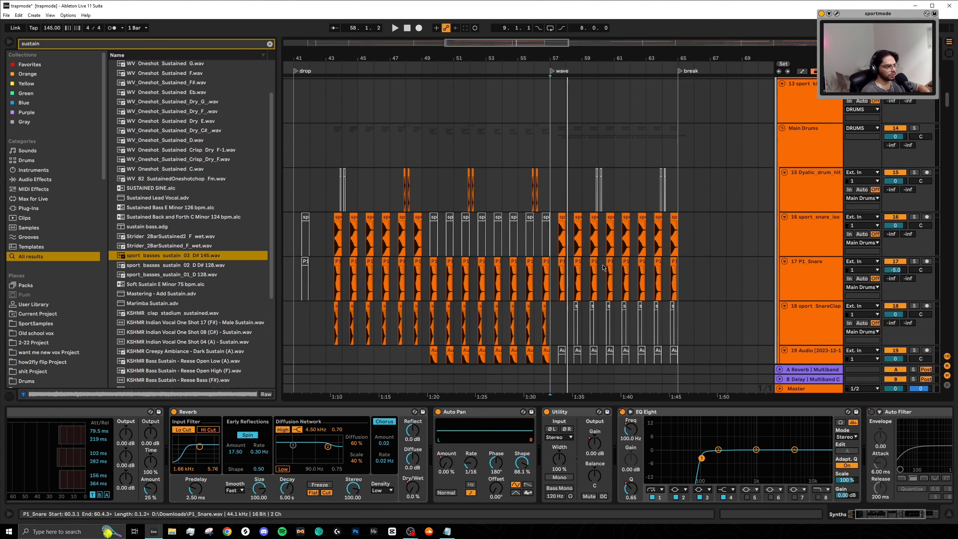
Play from the wave marker at 57.1.1 and examine the snare, stadium clap and WYAV2 drum clips
scroll(571, 246, "up", 5)
left_click(497, 243)
scroll(486, 248, "down", 2)
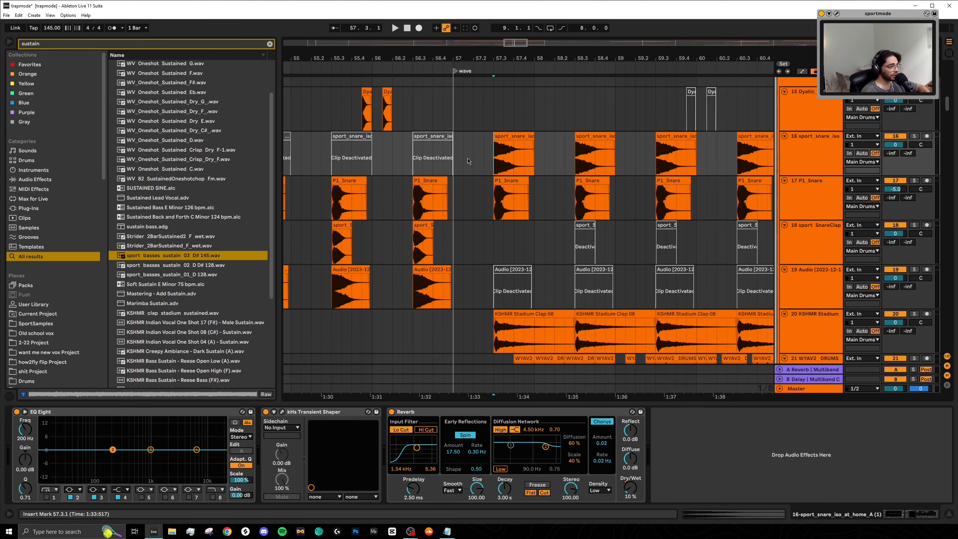
scroll(460, 162, "down", 5)
scroll(480, 206, "down", 1)
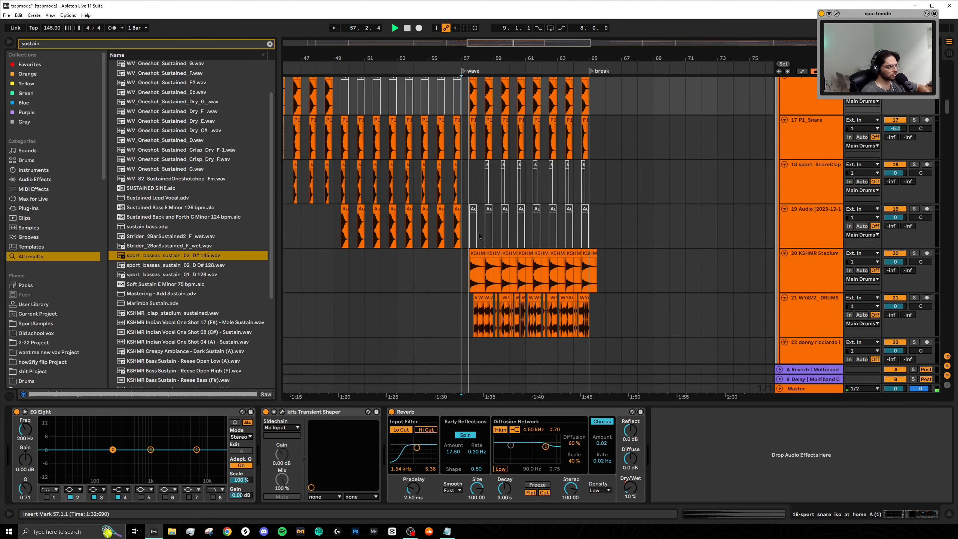
scroll(478, 226, "up", 5)
scroll(486, 235, "down", 2)
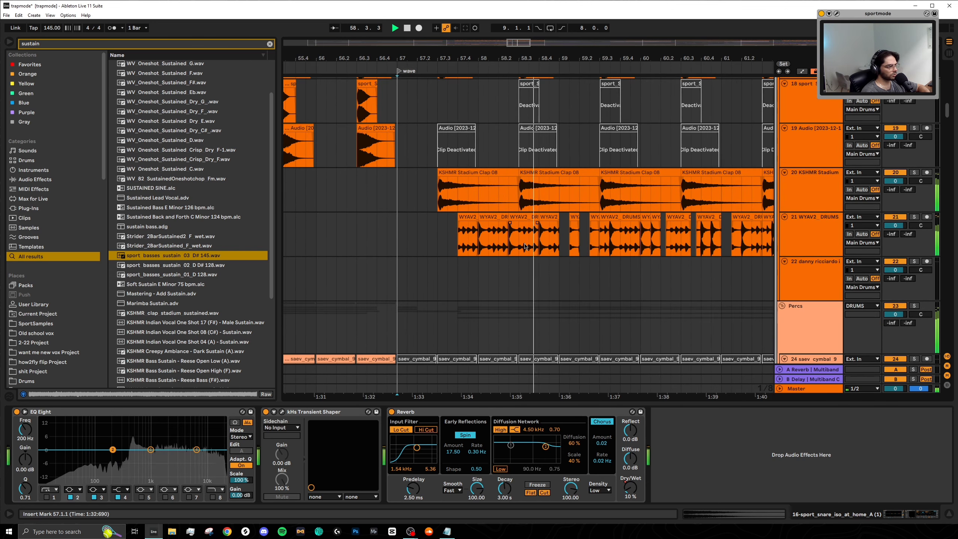
Inspect the WYAV2_DRUMS, KSHMR Stadium Clap 08 and KSHMR Acoustic Cymbal 07 - Crash clips at the start of the wave section
left_click(480, 220)
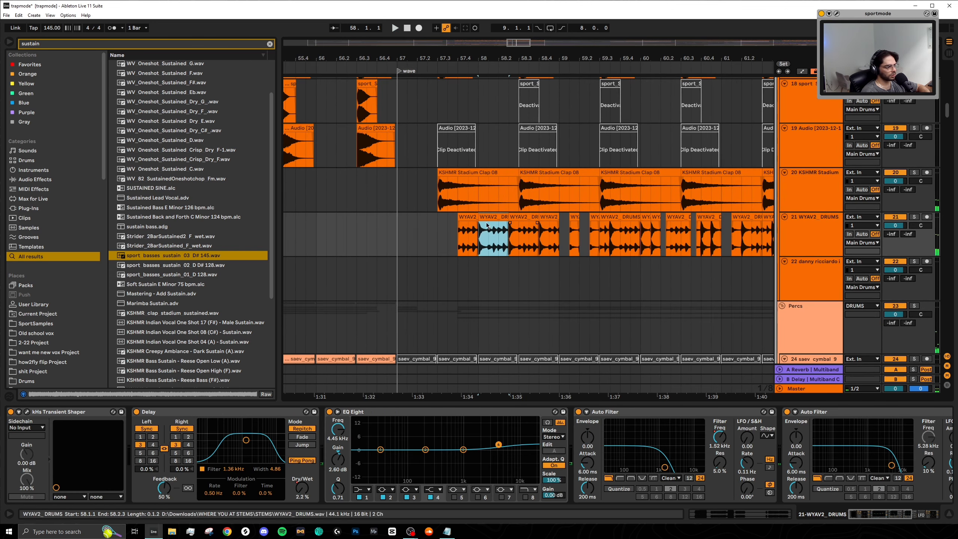
left_click(443, 186)
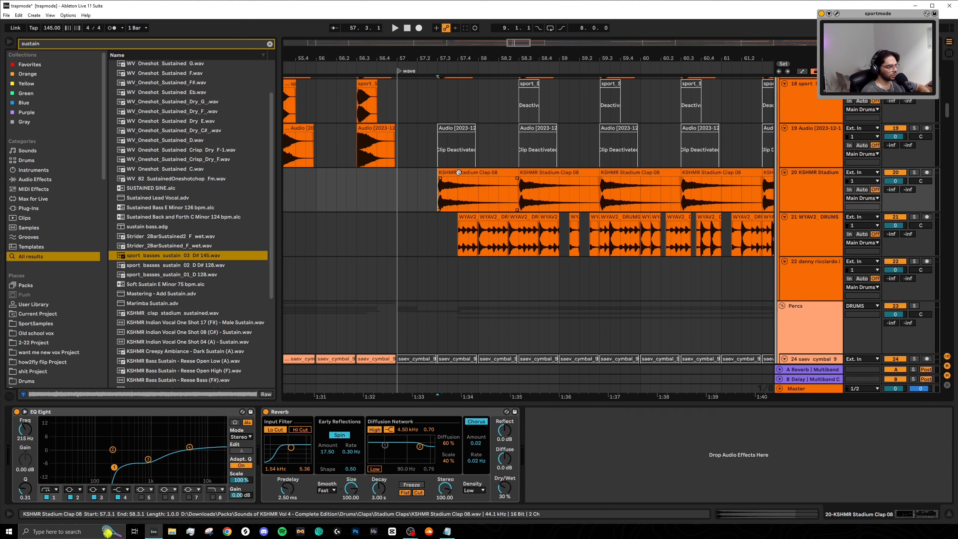
scroll(598, 280, "down", 6)
left_click(477, 286)
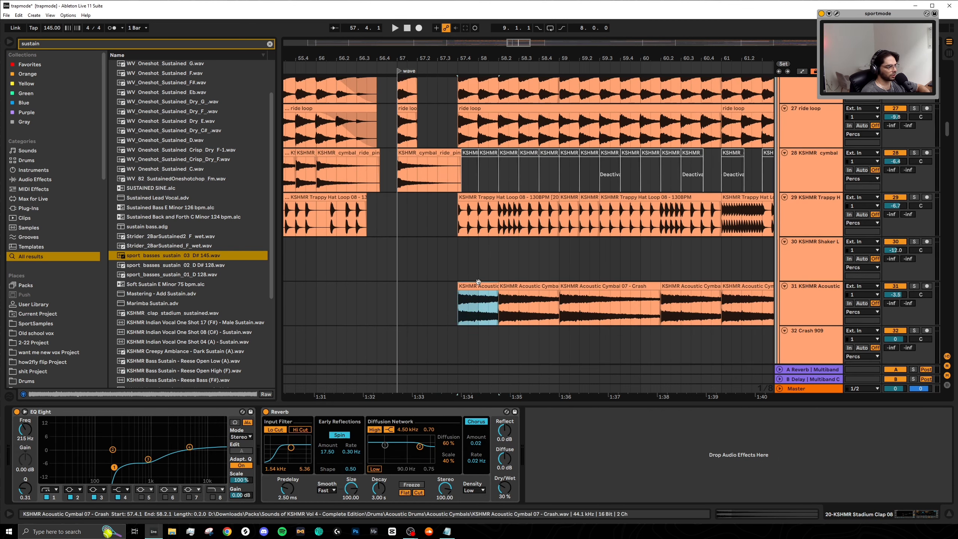
scroll(491, 301, "up", 4)
scroll(491, 302, "down", 8)
scroll(485, 299, "down", 3)
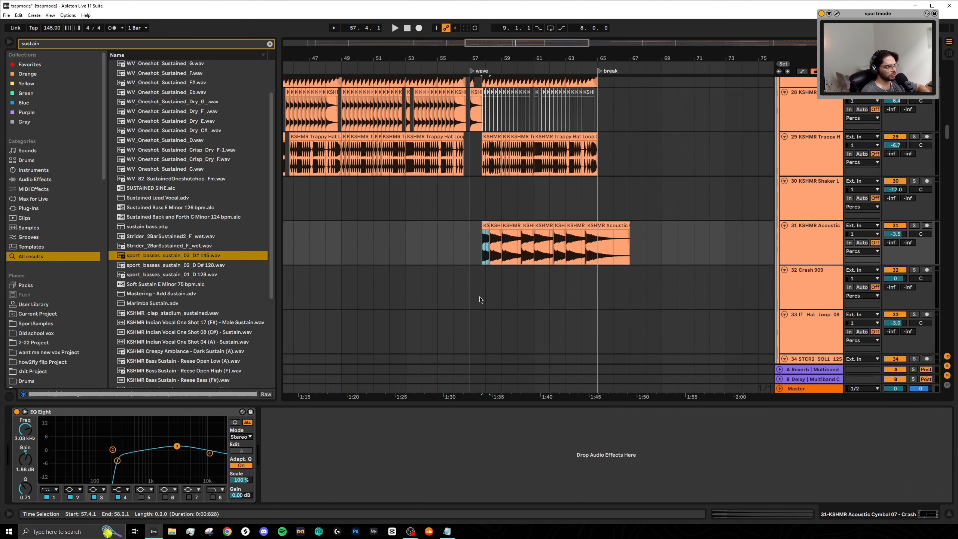
View the whole arrangement and place the insert marker at the break, 65.1.1, on the Crash 909 track
scroll(410, 250, "down", 6)
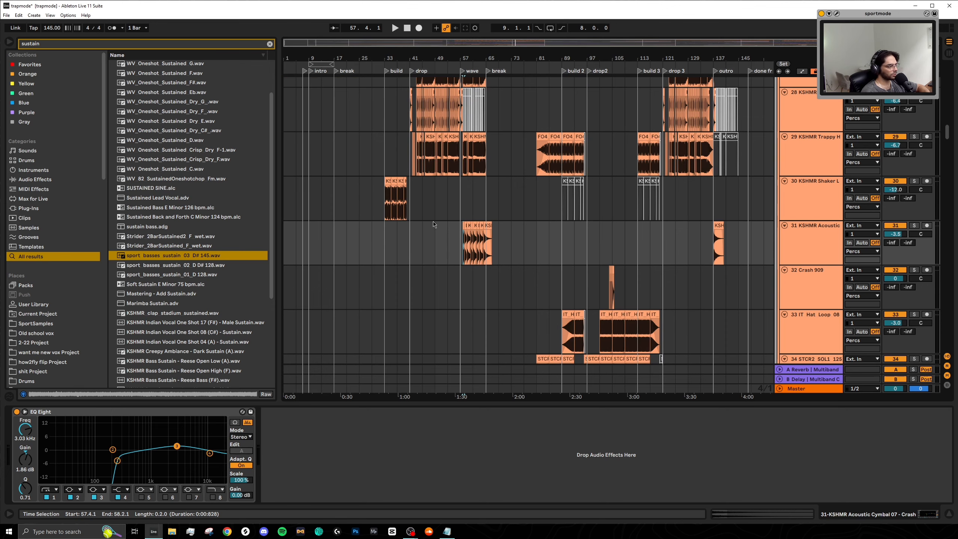
scroll(437, 241, "up", 4)
scroll(482, 293, "down", 4)
left_click(485, 295)
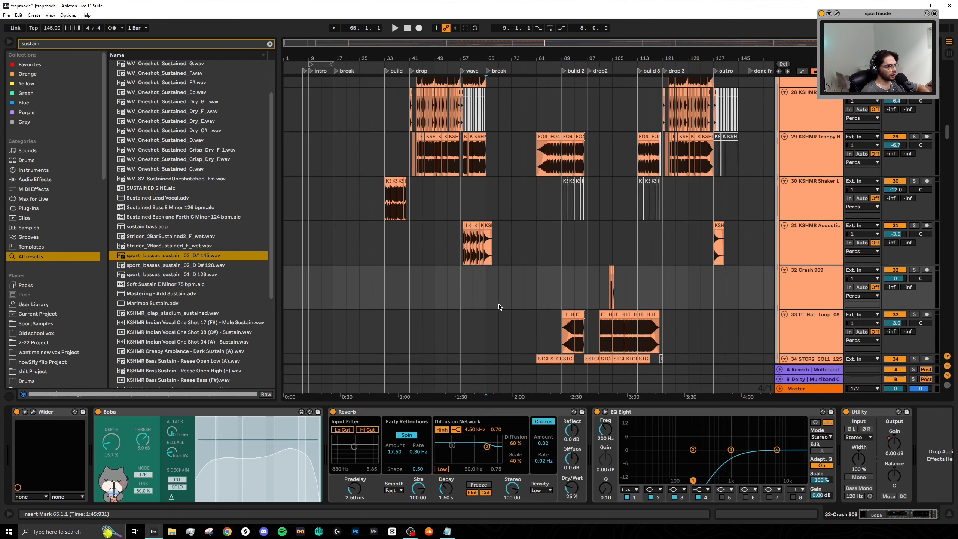
Play from 64.1.1 into the break and examine the vocal tracks there
scroll(500, 304, "up", 6)
scroll(408, 282, "up", 11)
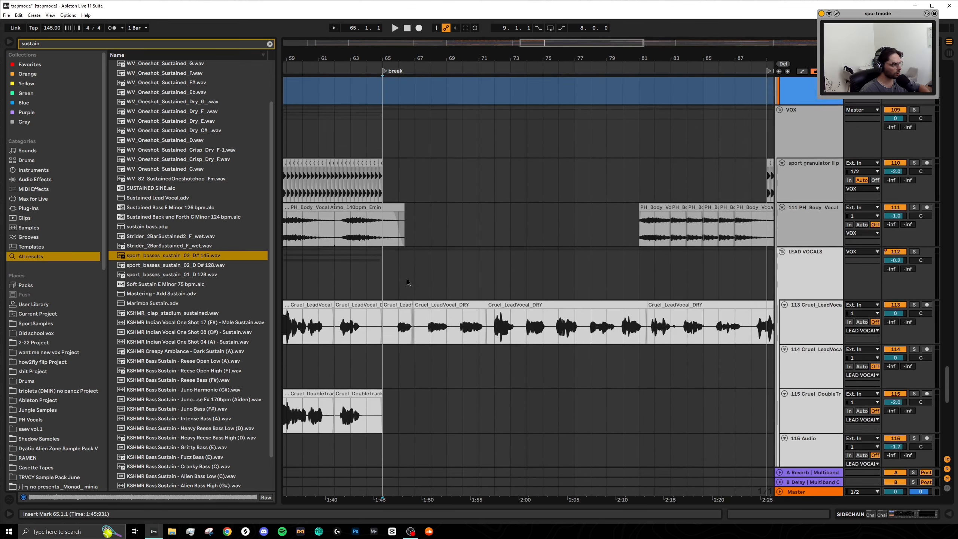
scroll(409, 282, "right", 2)
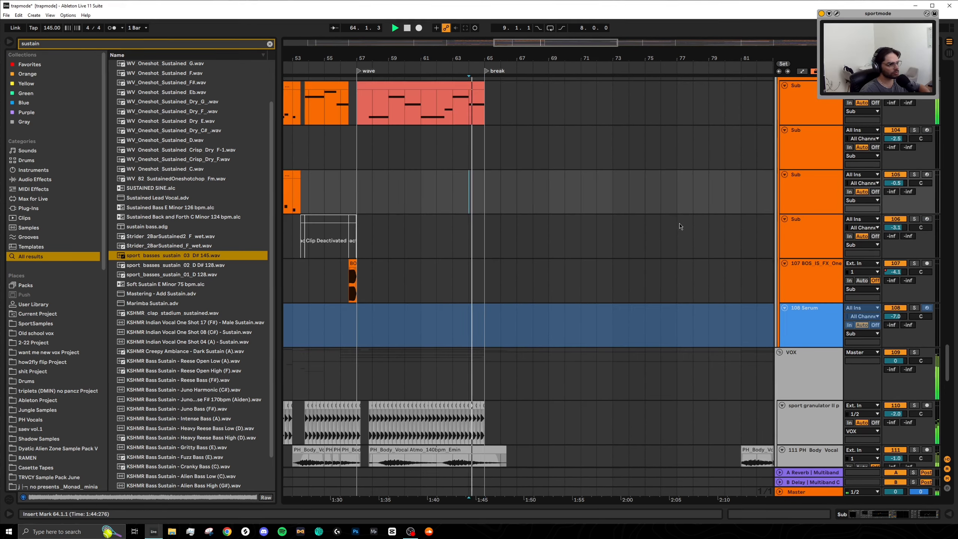
scroll(711, 247, "down", 18)
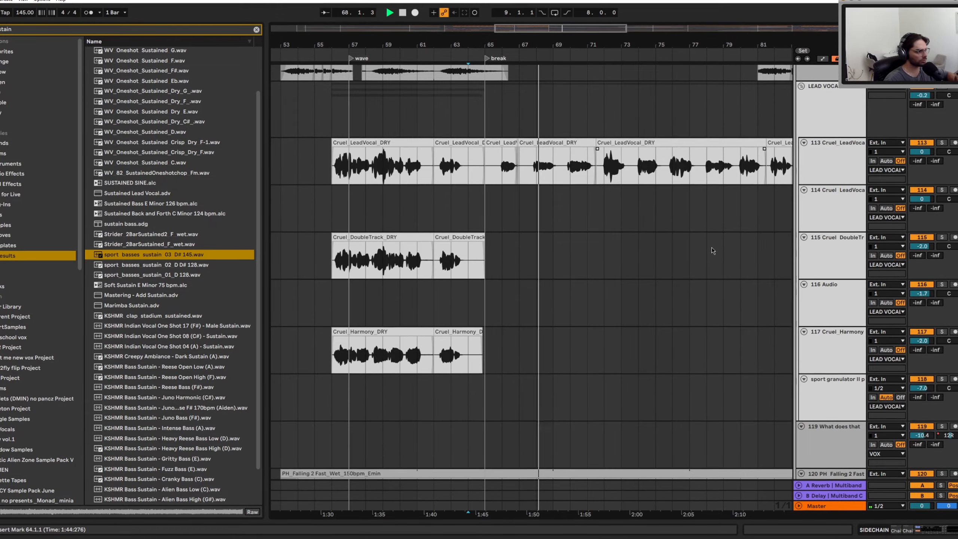
Examine the vocal tracks through the break, and mark the DRUMS group's section from 65.1.1 to 81.1.1
scroll(712, 248, "up", 3)
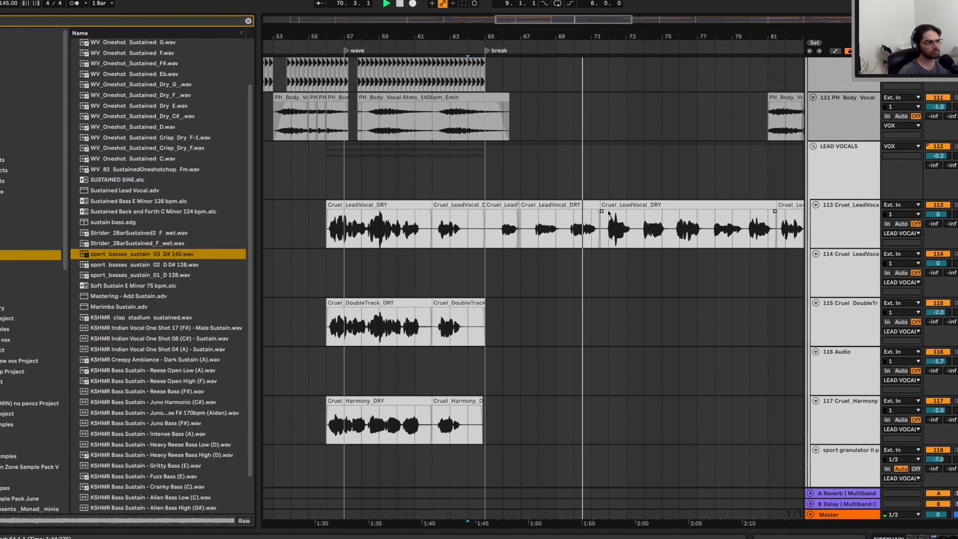
scroll(577, 237, "up", 3)
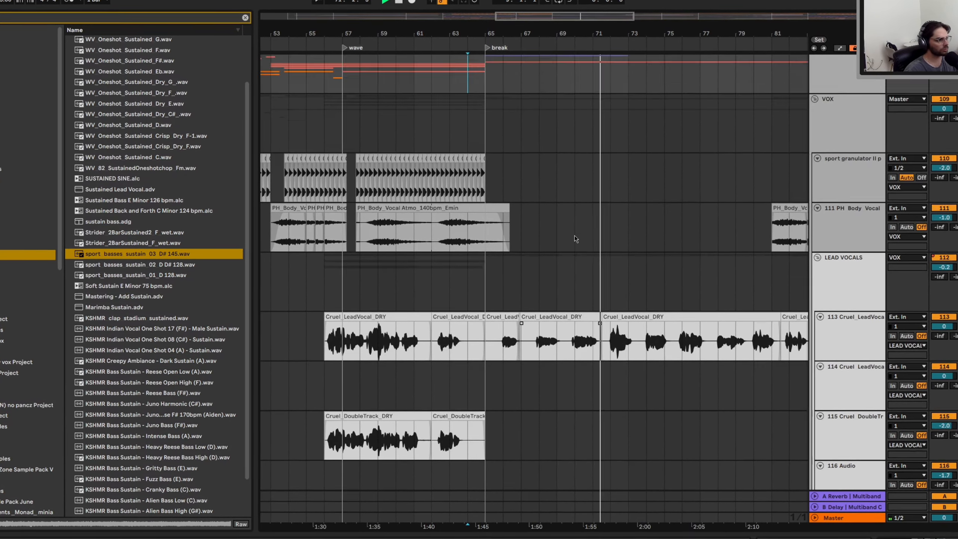
scroll(574, 235, "up", 2)
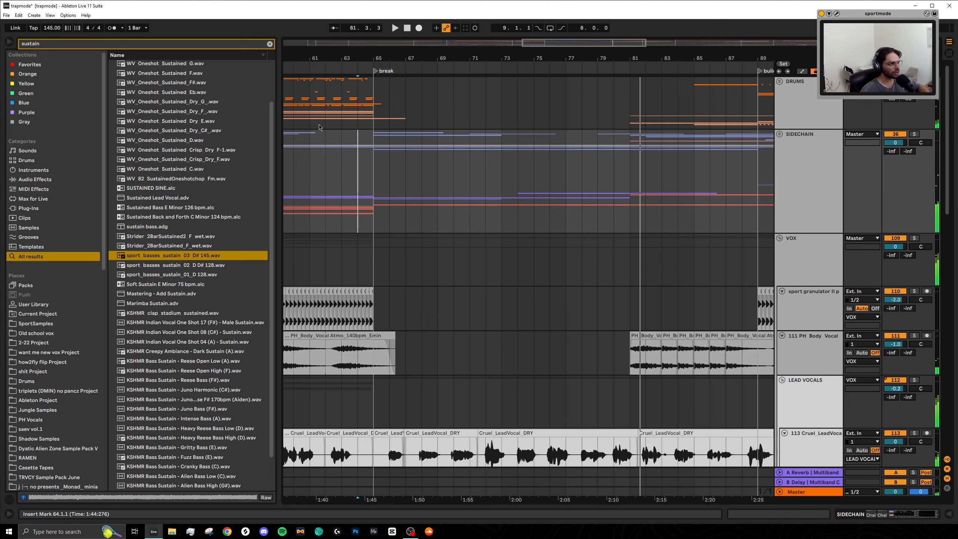
left_click_drag(386, 96, 609, 110)
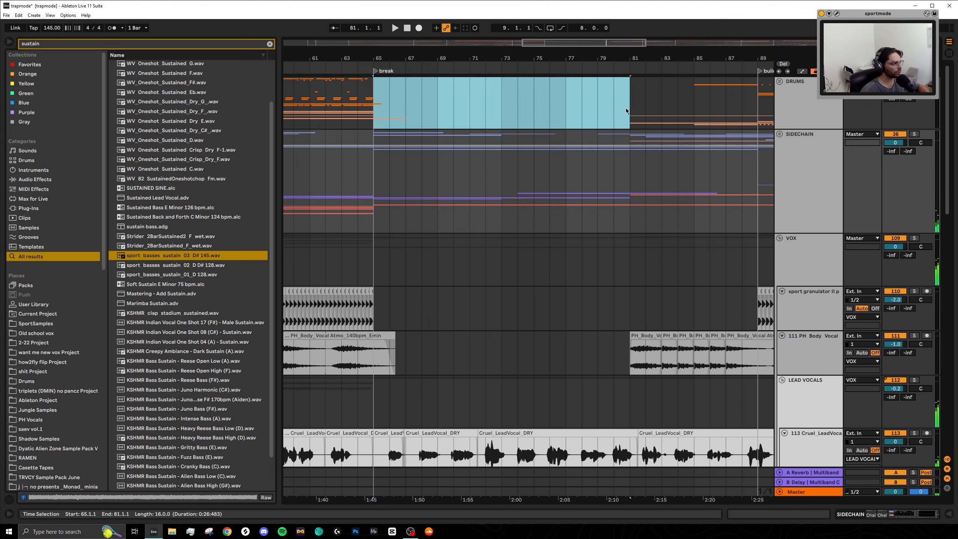
Listen to the soloed 89 sport midsection track from 73.1.1 and select its clip from 73.1.1 to 81.1.1
left_click(808, 152)
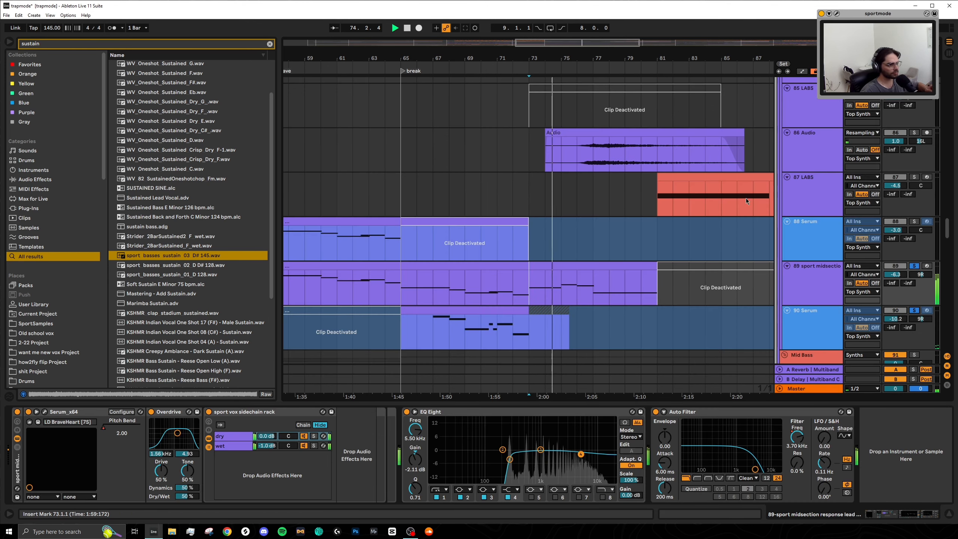
key("space")
scroll(549, 319, "up", 2)
left_click(554, 309)
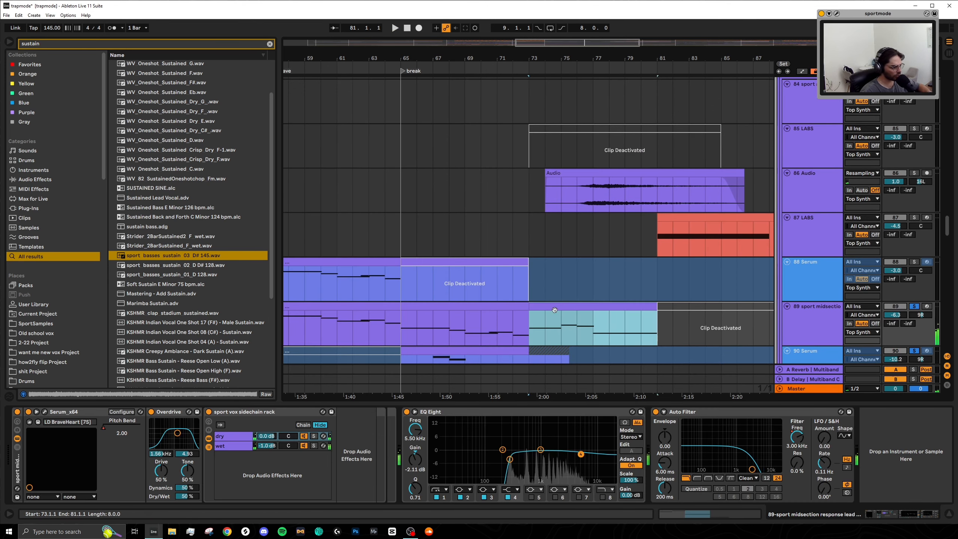
Solo the 86 Audio track, inspect its clip's transposition envelope, and return to the arrangement
left_click(556, 185)
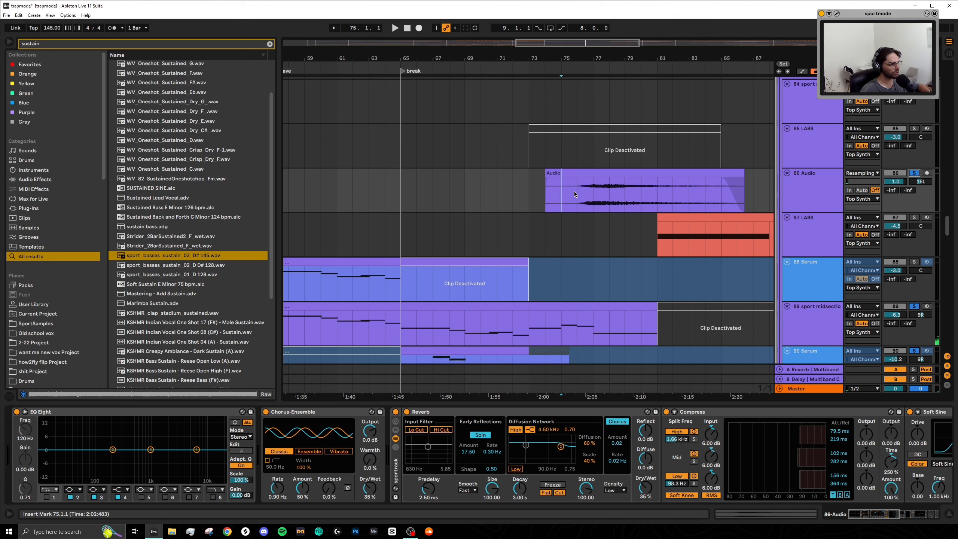
double_click(579, 194)
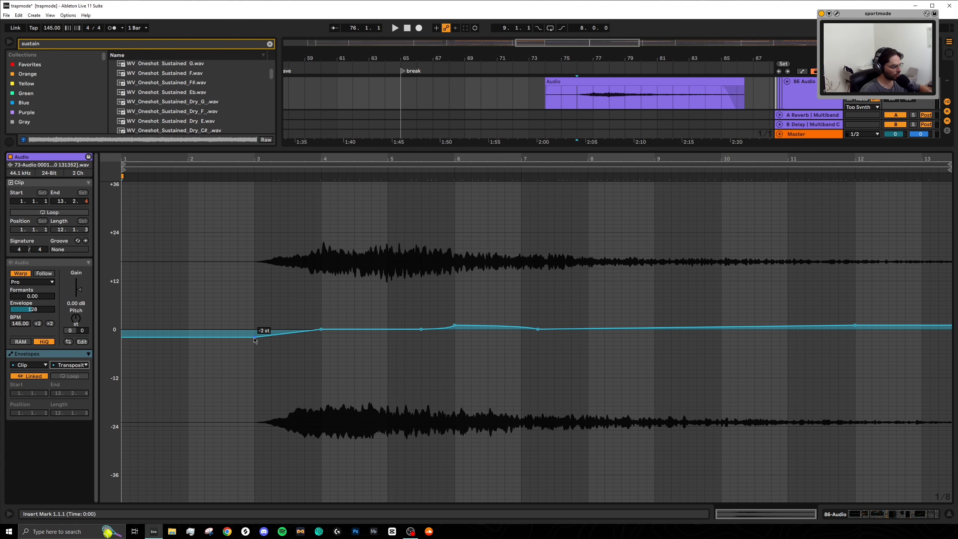
key("ctrl+alt+l")
scroll(570, 230, "up", 2)
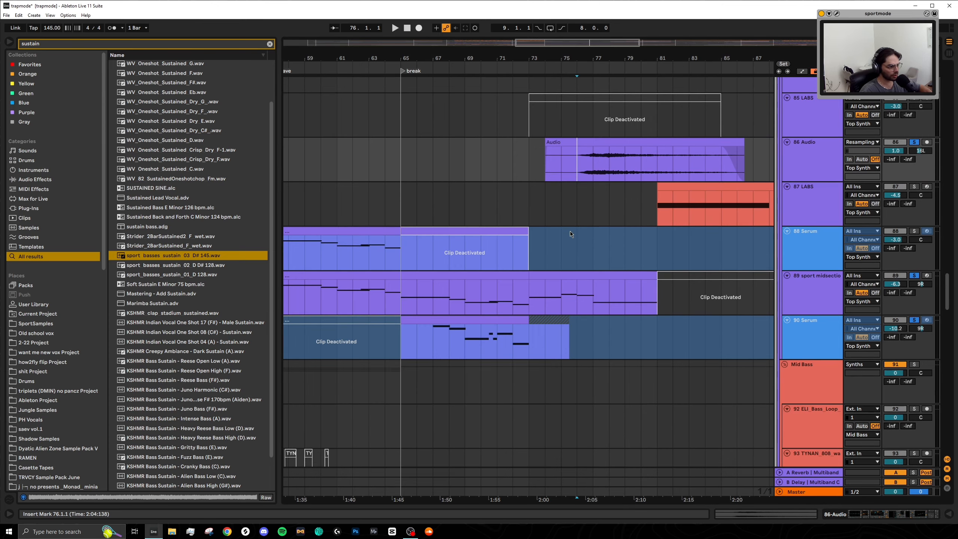
Play from 73.1.1 and examine how the 86 Audio clip plays against the 89 sport midsection notes
key("space")
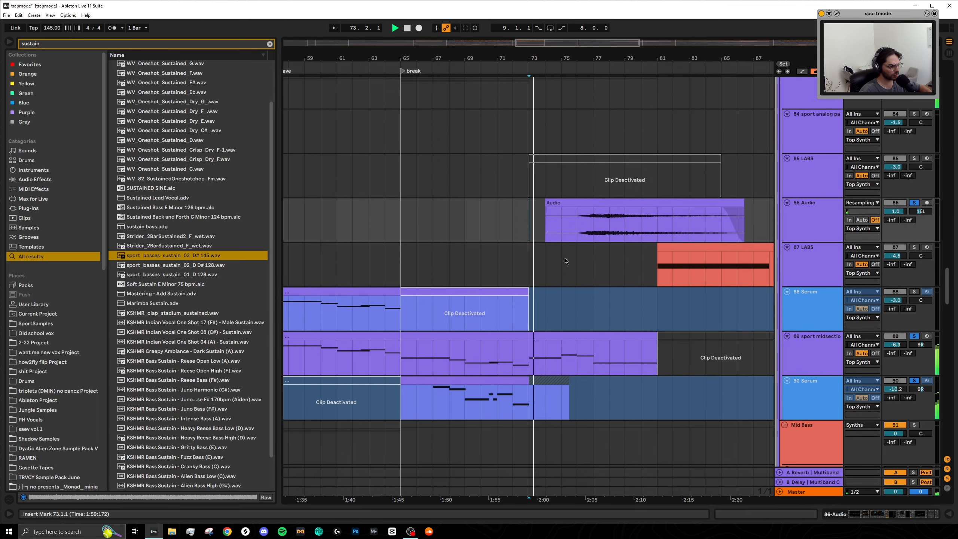
scroll(600, 273, "down", 1)
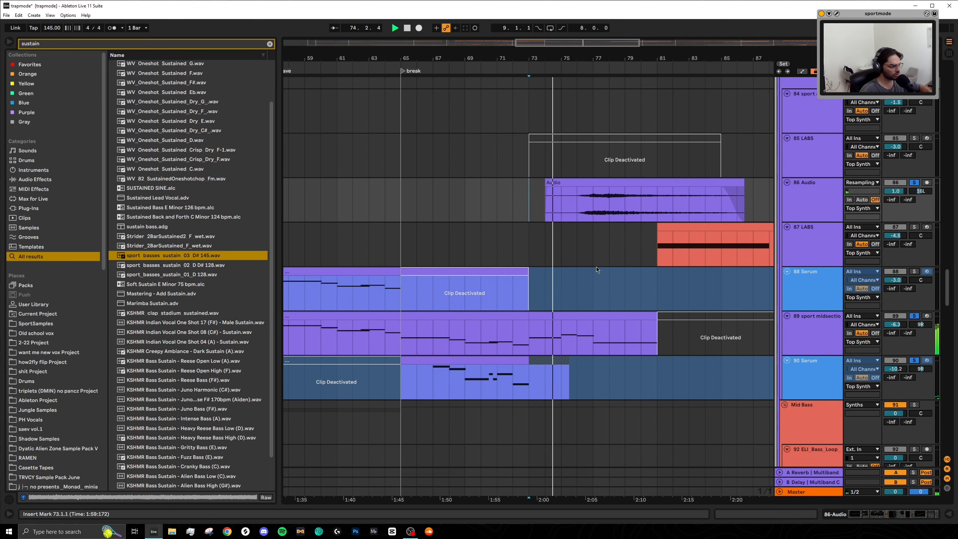
scroll(596, 266, "up", 5)
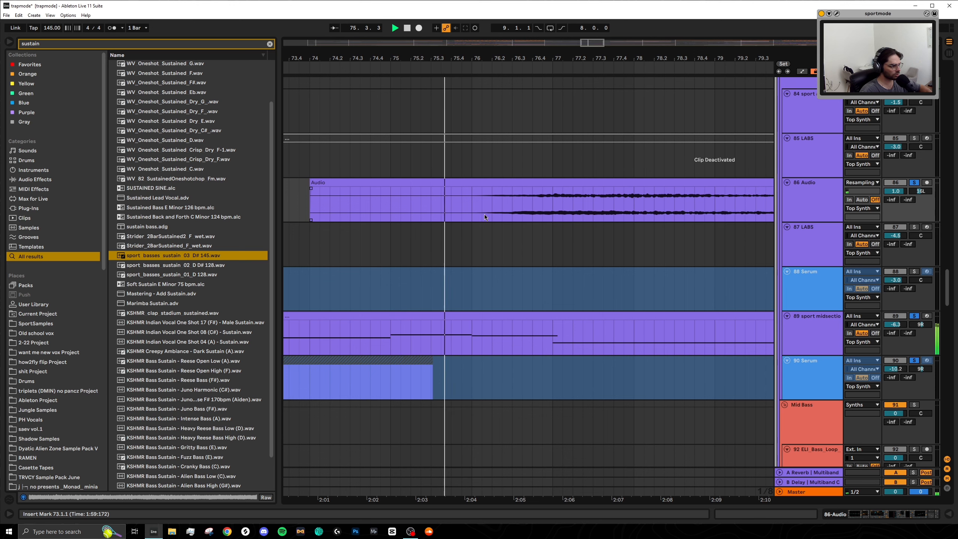
scroll(489, 231, "down", 5)
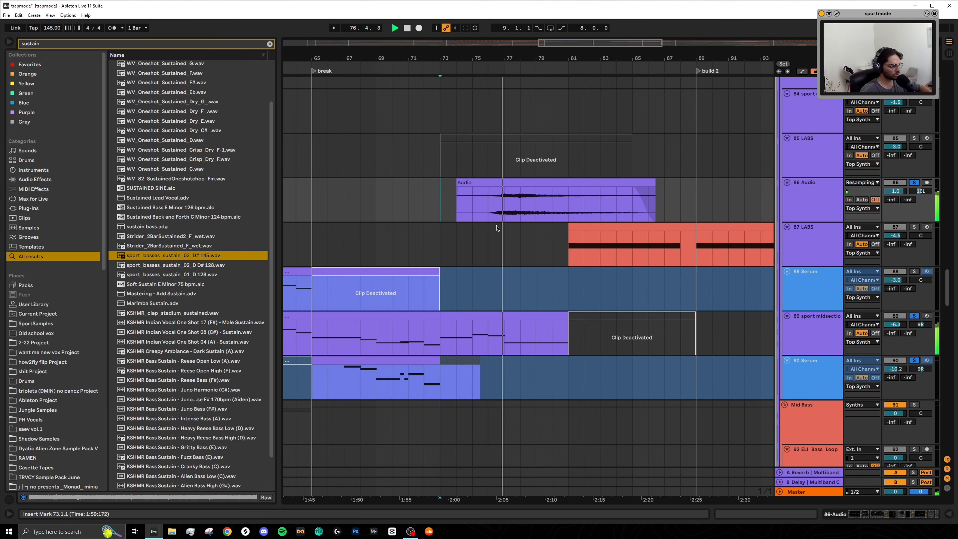
scroll(452, 212, "up", 5)
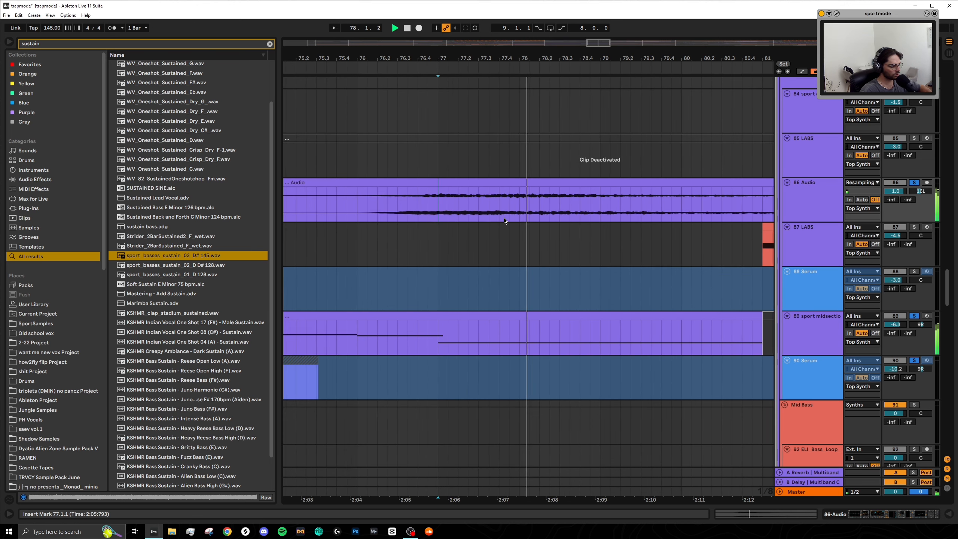
scroll(490, 211, "down", 5)
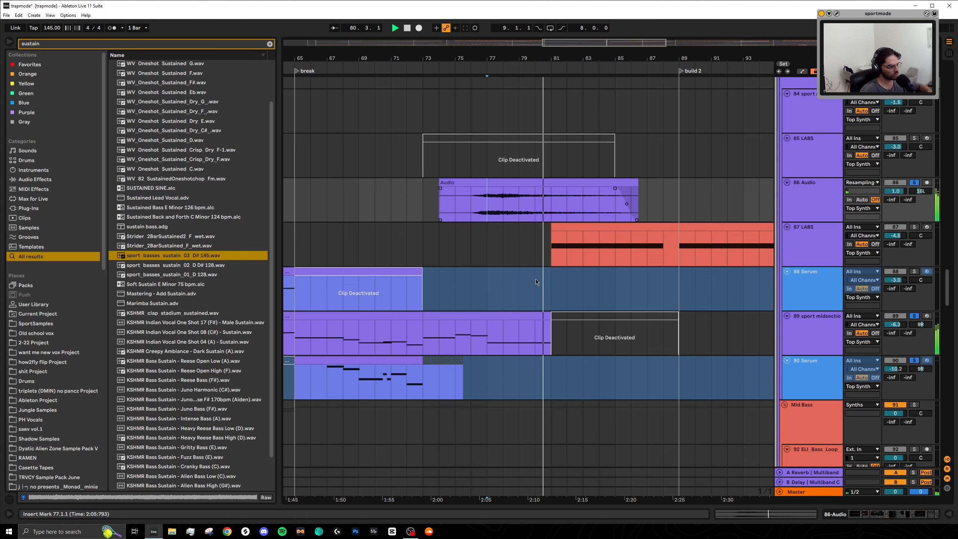
Stop playback and mark 77.1.1 to 81.1.1 on the 89 sport midsection clip, and the same range on the 86 Audio clip
scroll(490, 239, "down", 1)
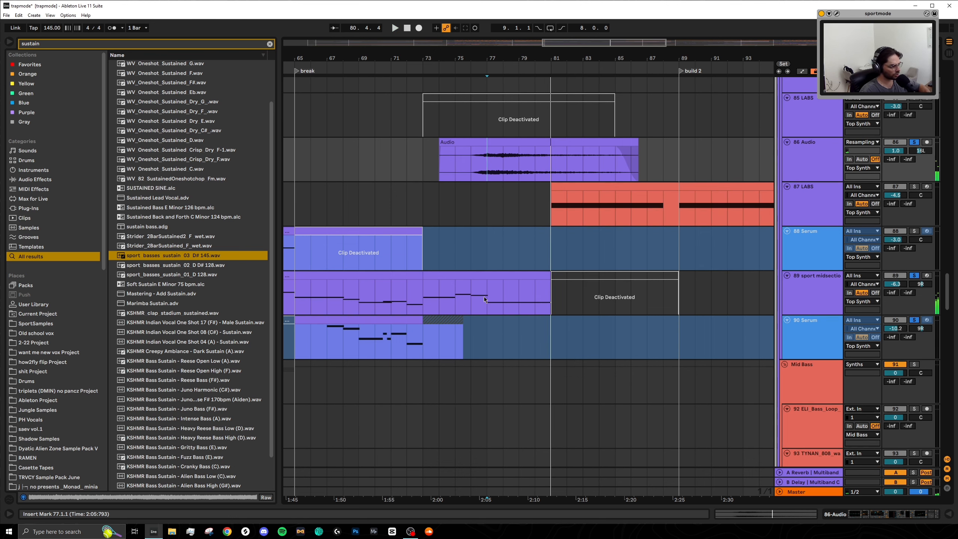
left_click_drag(485, 298, 522, 300)
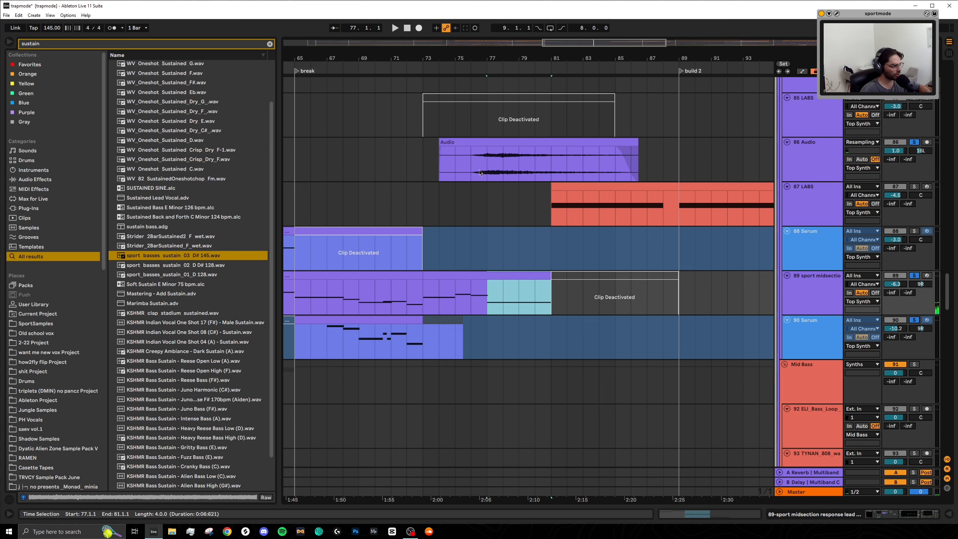
left_click_drag(487, 162, 545, 178)
scroll(434, 258, "up", 1)
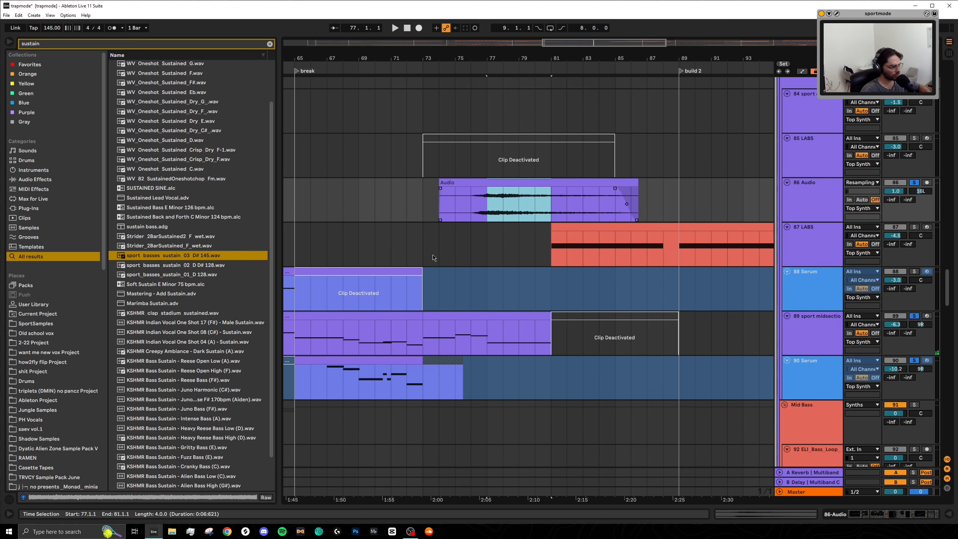
scroll(467, 260, "up", 1)
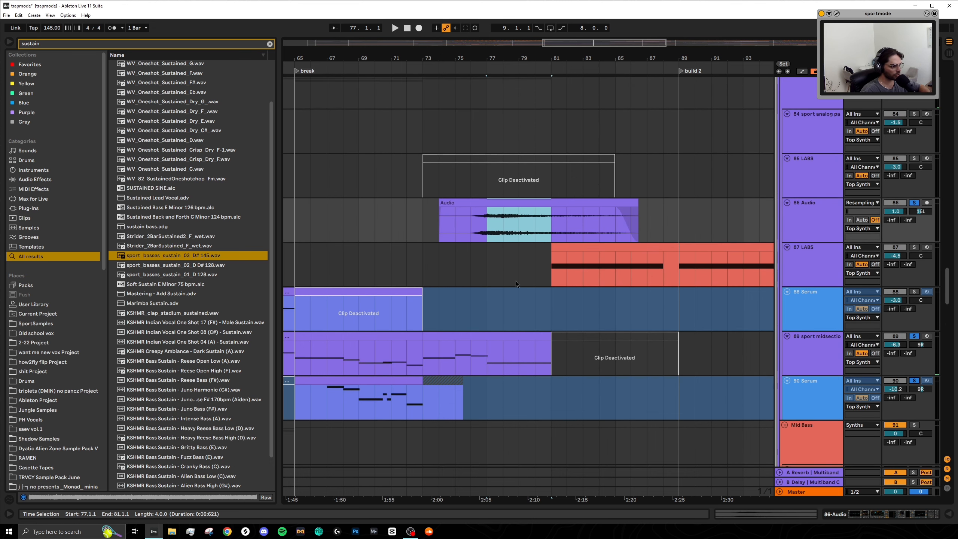
Place the insert marker at 77.1.1 on the 86 Audio clip and look through the synth and bass tracks below it
left_click(490, 219)
scroll(490, 378, "down", 1)
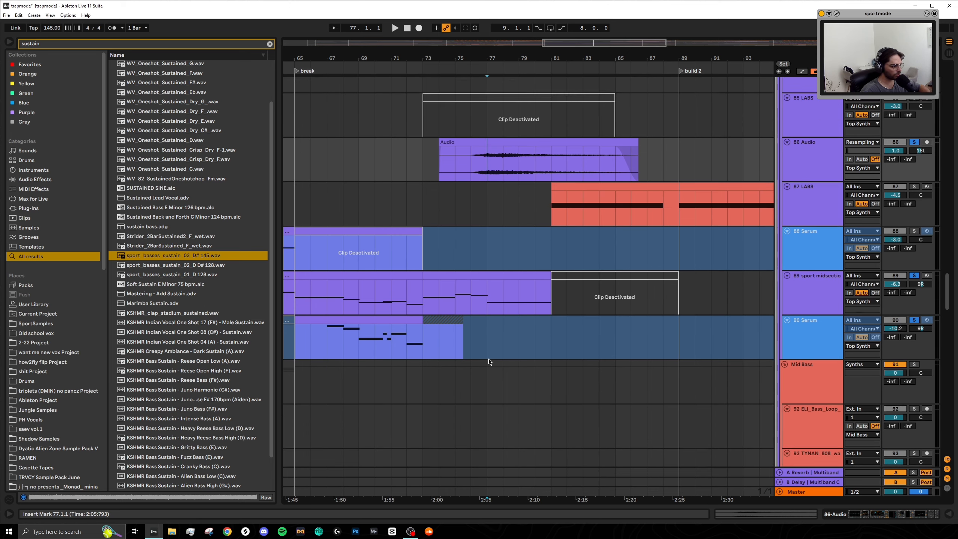
scroll(454, 314, "down", 5)
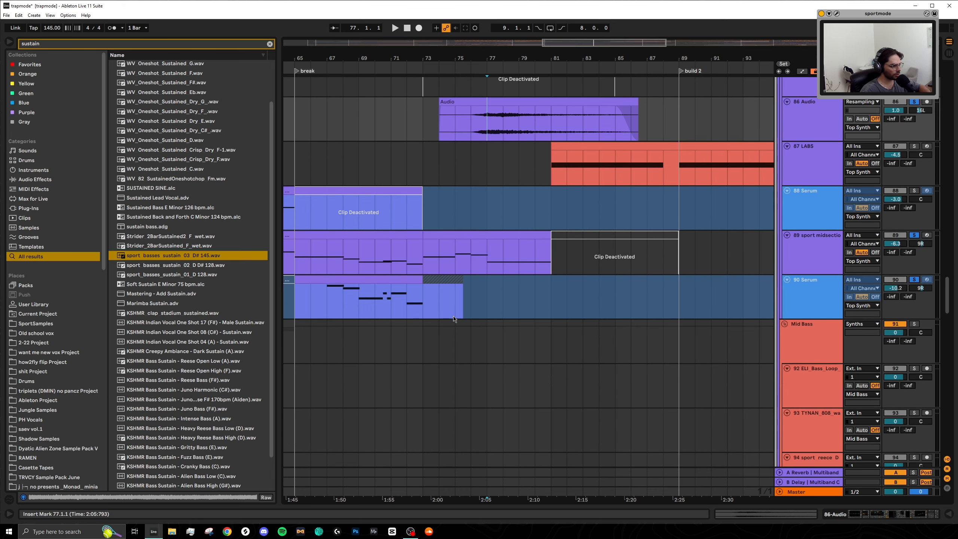
scroll(537, 307, "down", 6)
scroll(522, 340, "up", 7)
Solo the 87 LABS track and play its clip from 81.1.1, jumping ahead to 84.1.1
left_click(554, 171)
scroll(445, 190, "up", 4)
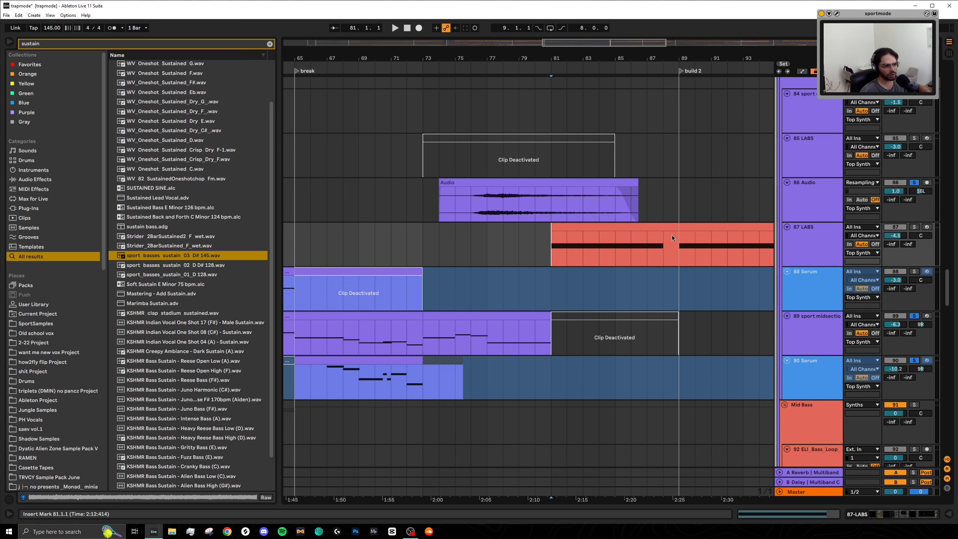
left_click(916, 227)
key("space")
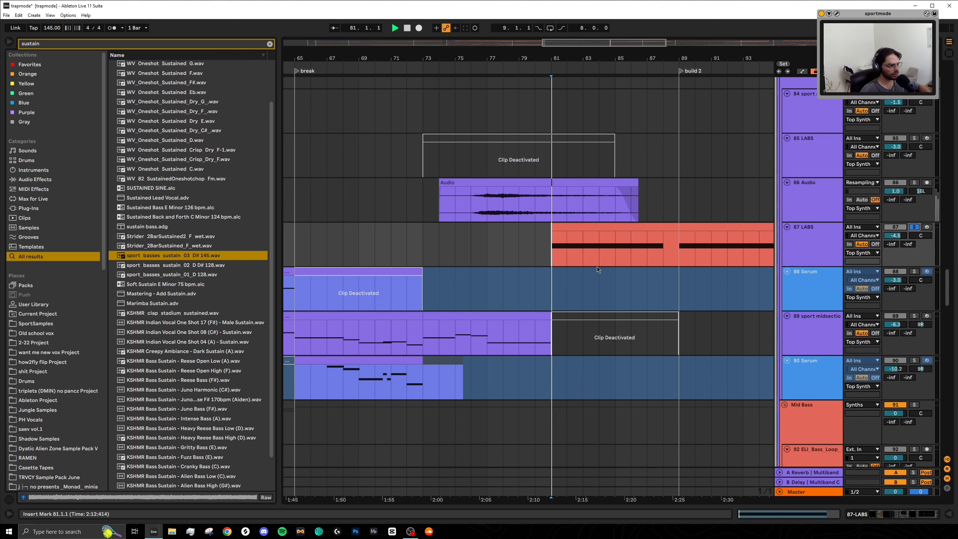
left_click(600, 72)
Stop playback, select the 95 Reece track's clip from 65.1.1 to 73.1.1, and view the whole arrangement
scroll(455, 308, "down", 11)
scroll(514, 318, "down", 10)
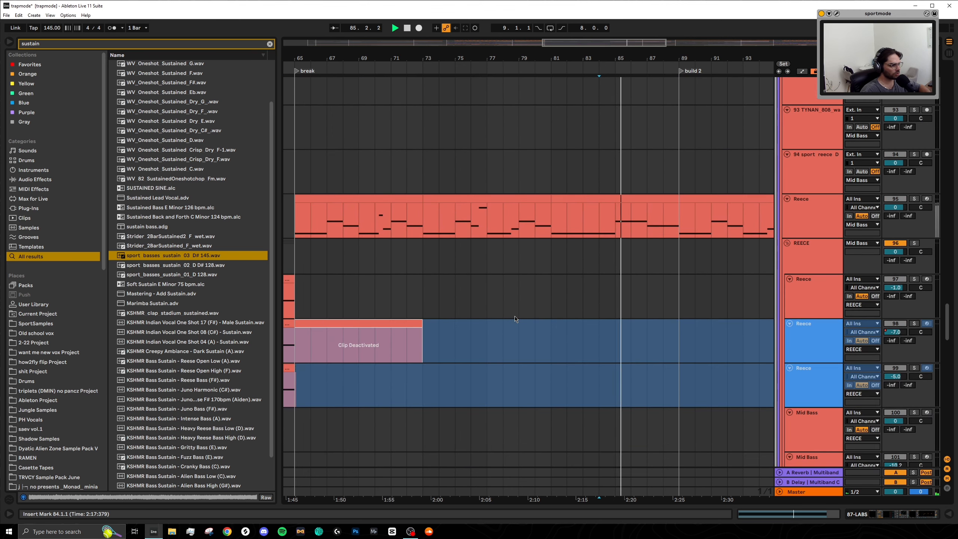
key("space")
scroll(519, 230, "up", 3)
scroll(519, 230, "left", 7)
left_click(529, 220)
key("w")
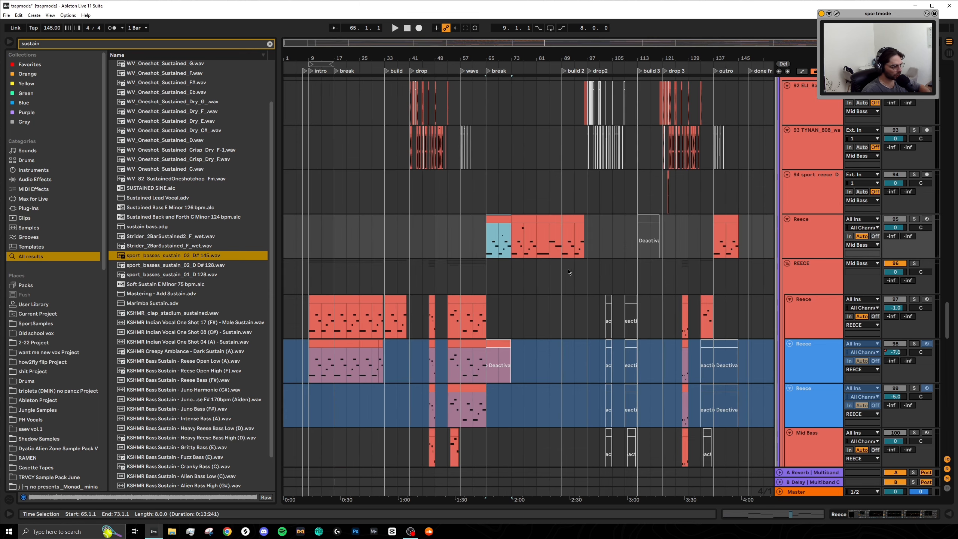
Solo the 95 Reece track, open its Serum instrument with the sportreece preset, and play from 65.1.1
left_click(915, 218)
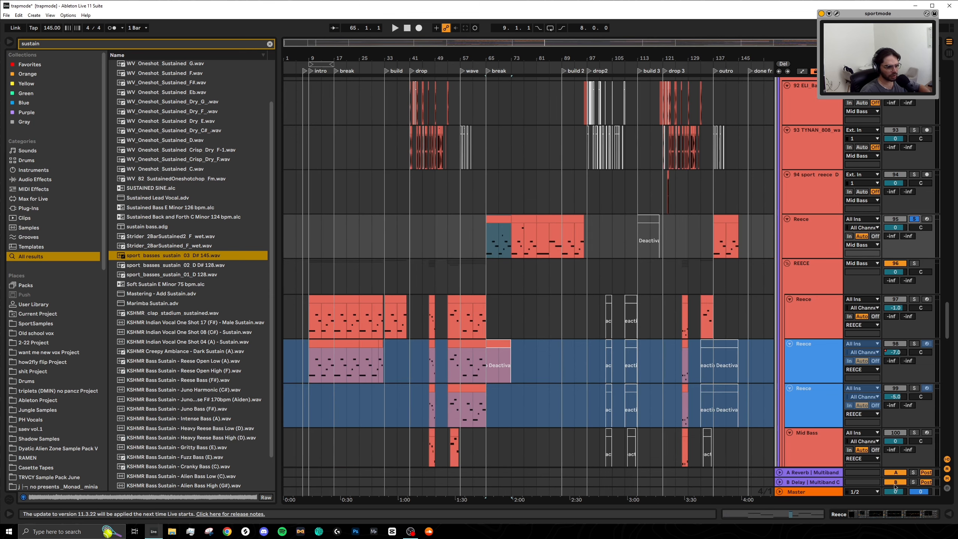
left_click(873, 513)
left_click(44, 411)
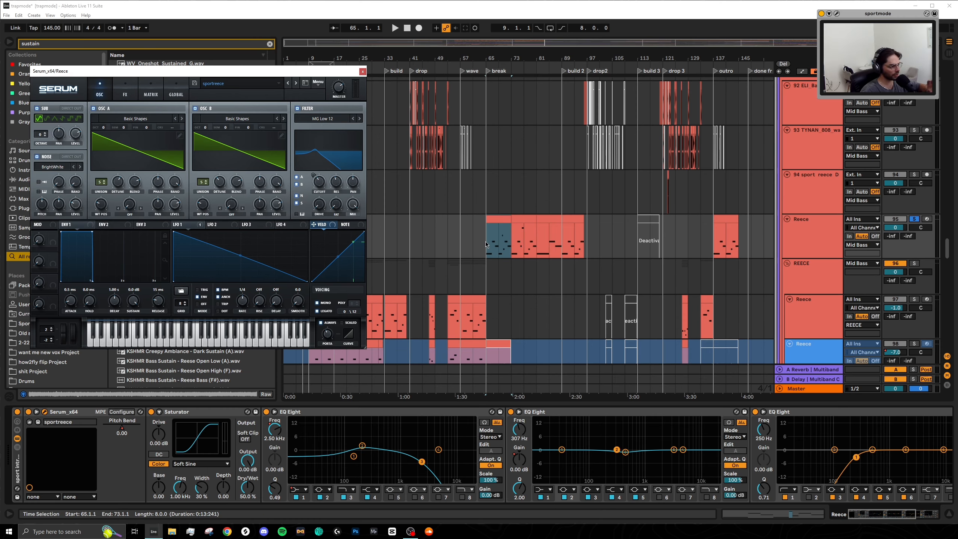
key("space")
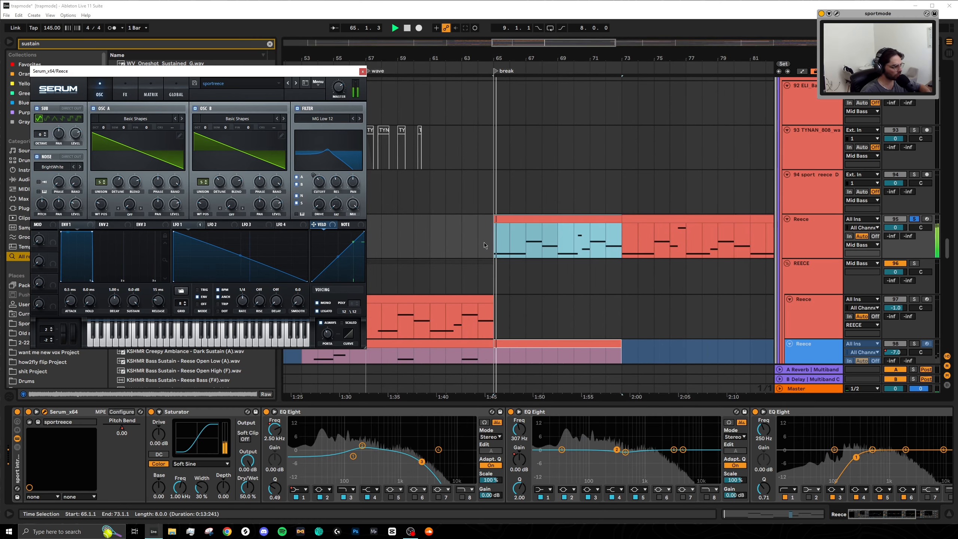
Examine the 95 Reece clip's notes up close, play from 70.1.1, and take the track out of solo
scroll(582, 247, "up", 4)
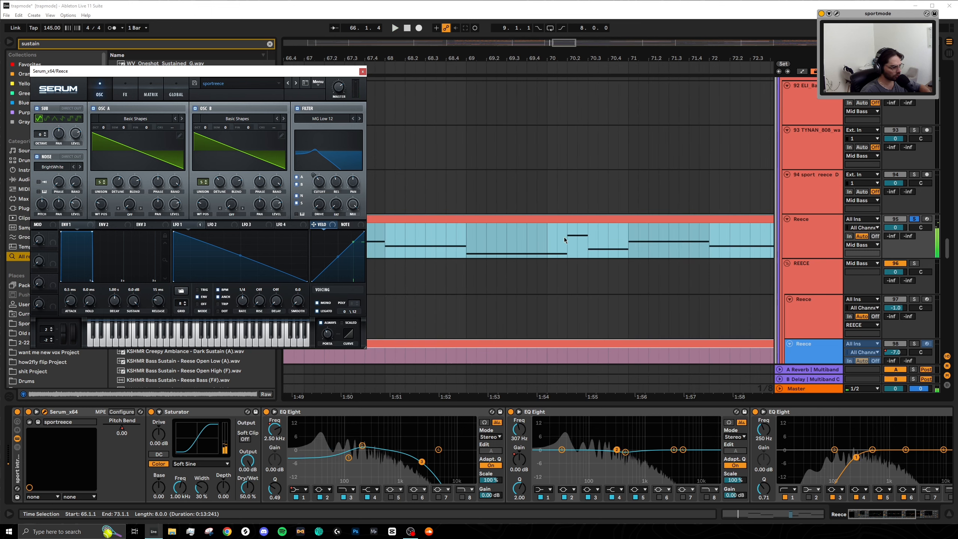
left_click(550, 244)
key("space")
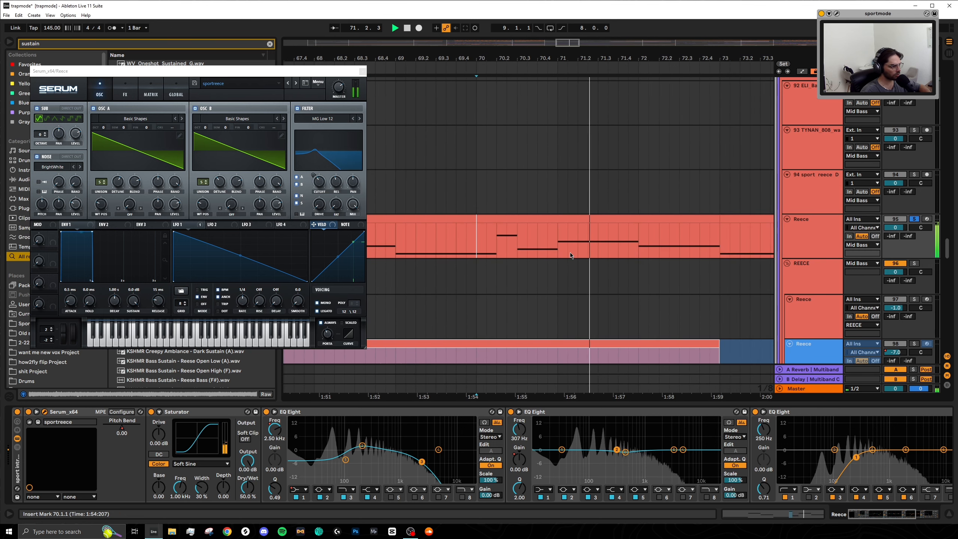
scroll(571, 256, "down", 4)
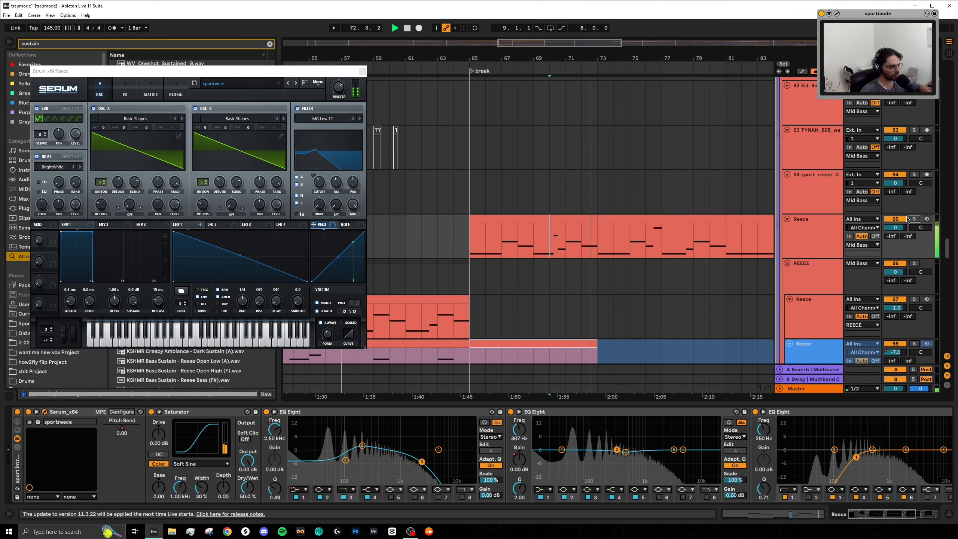
scroll(619, 259, "right", 5)
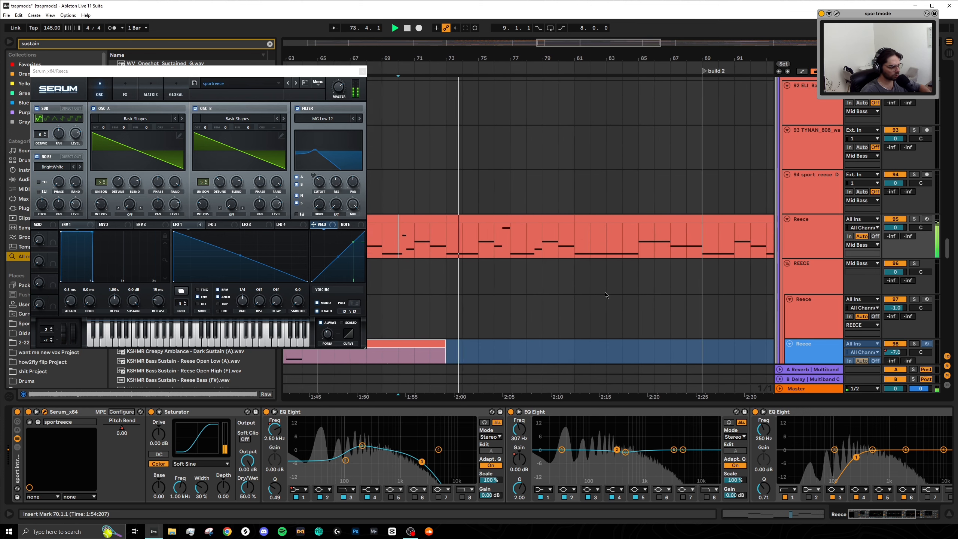
Stop playback at the vocal tracks and close the Reece track's Serum window
scroll(603, 275, "down", 10)
key("space")
scroll(594, 293, "up", 4)
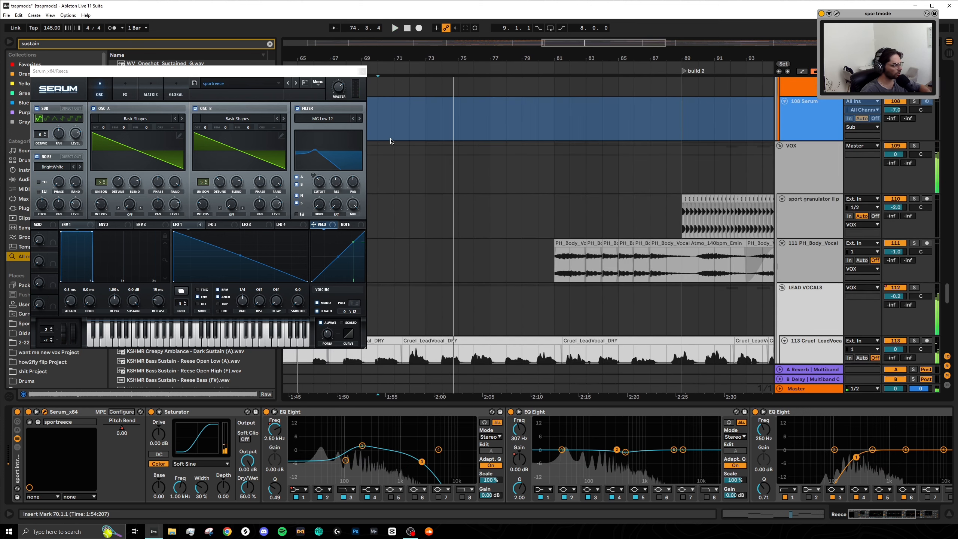
left_click(363, 71)
Mark the LEAD VOCALS group and the vocal tracks below it from 81.1.1 to the build 2 marker at 89.1.1
scroll(499, 309, "down", 5)
scroll(505, 296, "down", 2)
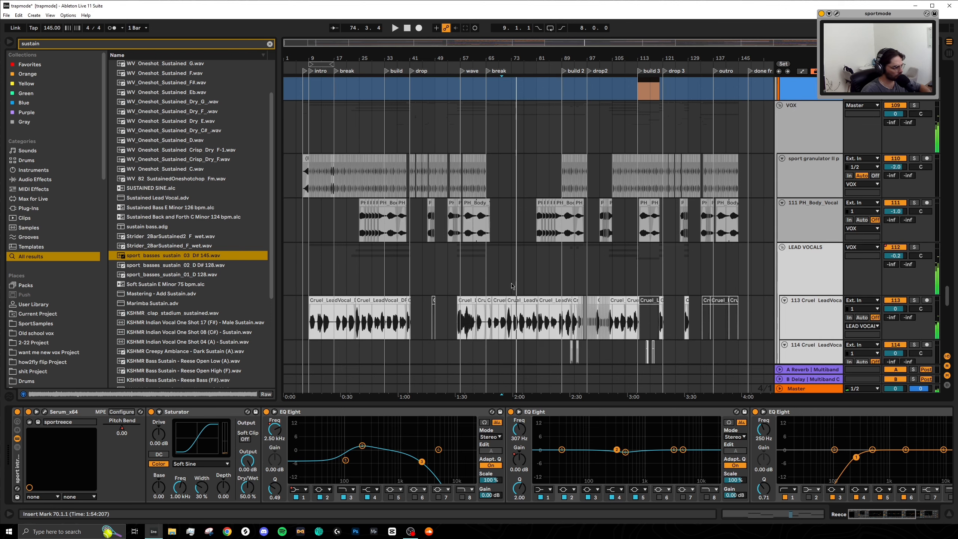
left_click_drag(498, 285, 549, 285)
scroll(548, 285, "up", 5)
left_click_drag(491, 275, 614, 286)
scroll(463, 300, "down", 2)
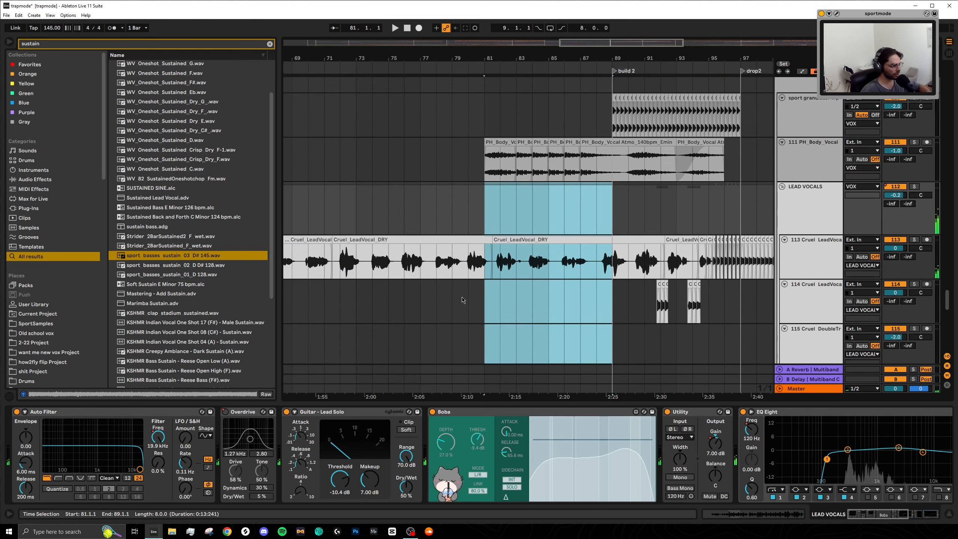
Solo the 113 Cruel_LeadVocal track and play it from 80.1.1, viewing its clips around bar 81 up close
scroll(499, 284, "down", 2)
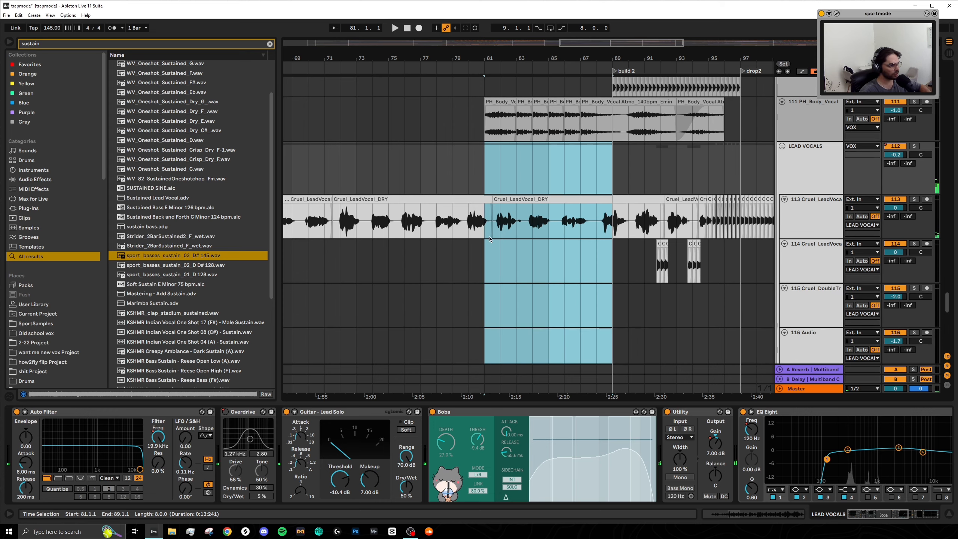
left_click(490, 240)
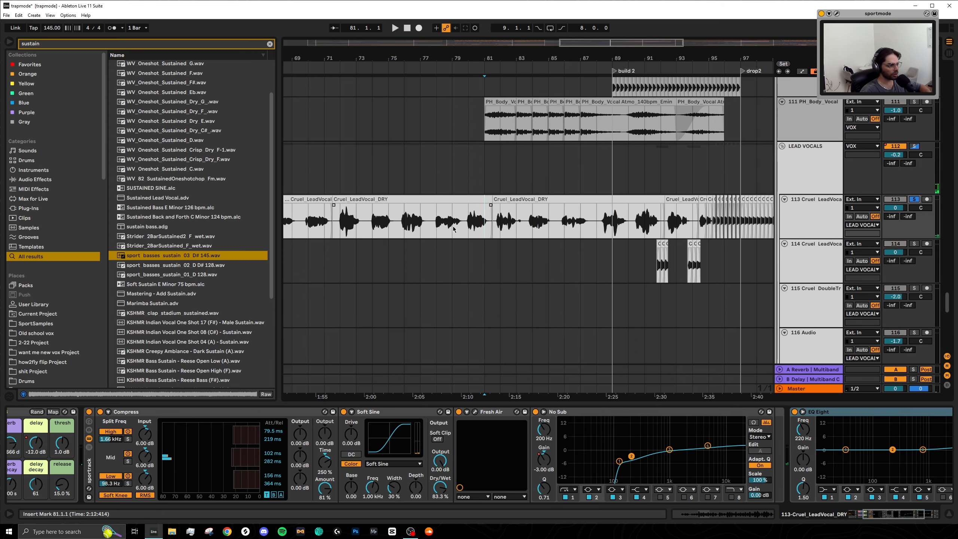
left_click(467, 180)
scroll(494, 263, "down", 2)
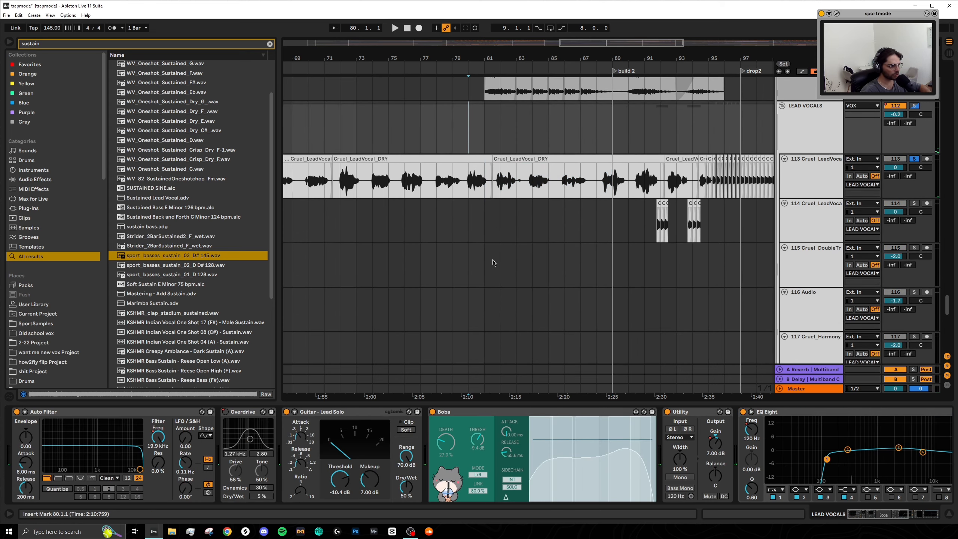
scroll(493, 261, "up", 1)
scroll(489, 252, "up", 2)
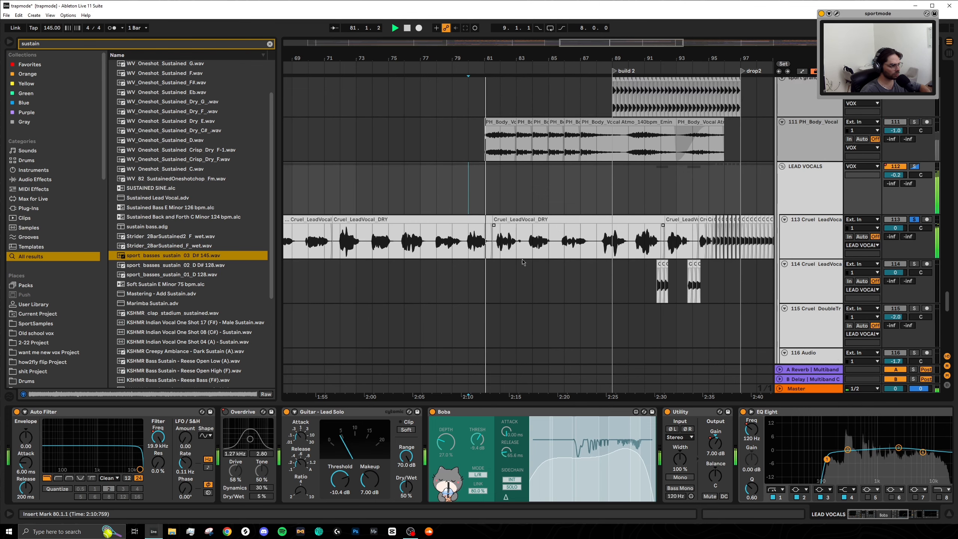
scroll(509, 266, "up", 4)
scroll(508, 266, "left", 3)
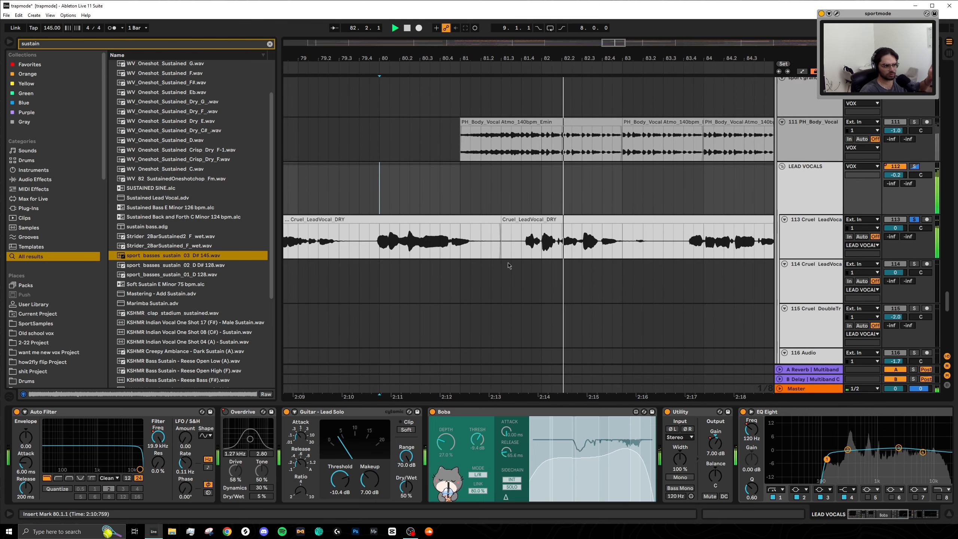
Add the 111 PH_Body_Vocal track to the solo, listen up to the build 2 marker, and stop playback
scroll(508, 266, "down", 2)
scroll(509, 266, "down", 3)
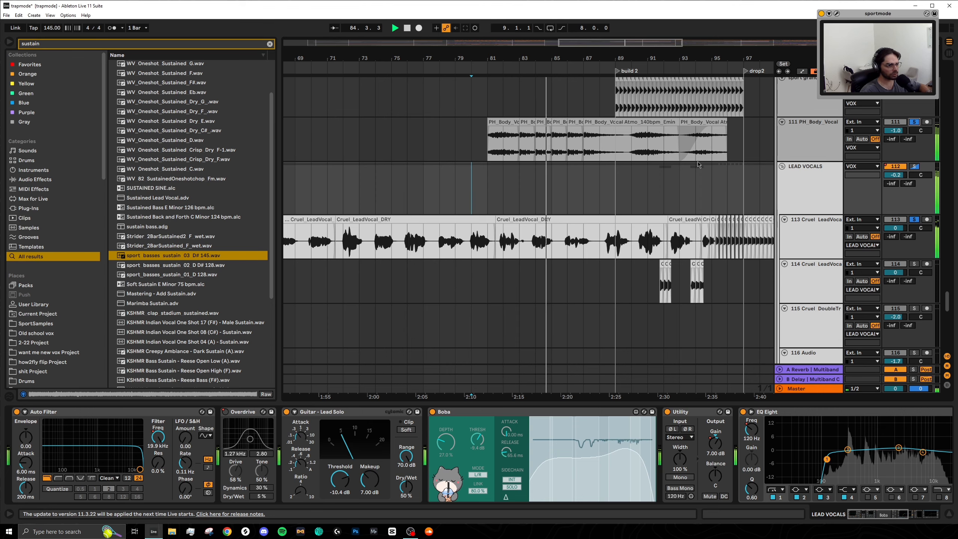
scroll(565, 263, "up", 6)
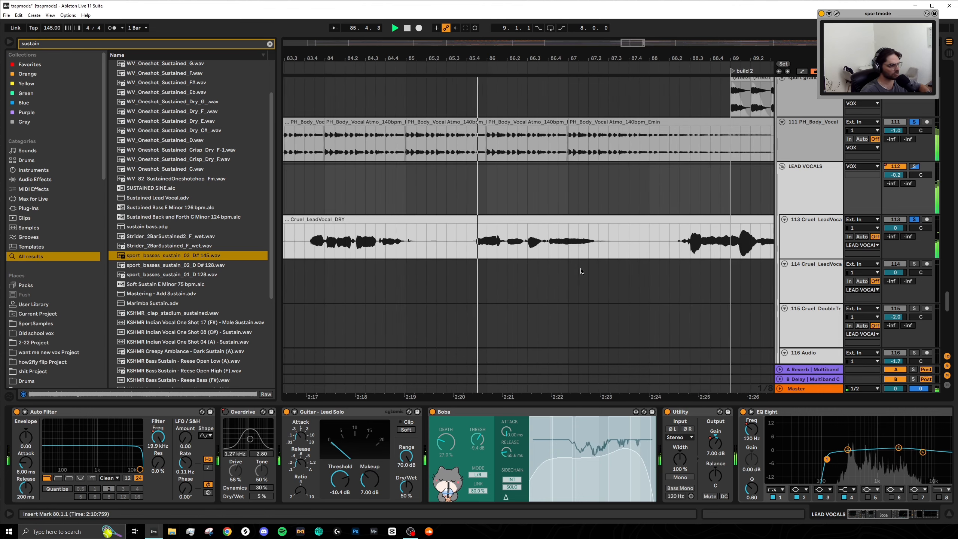
scroll(574, 267, "down", 6)
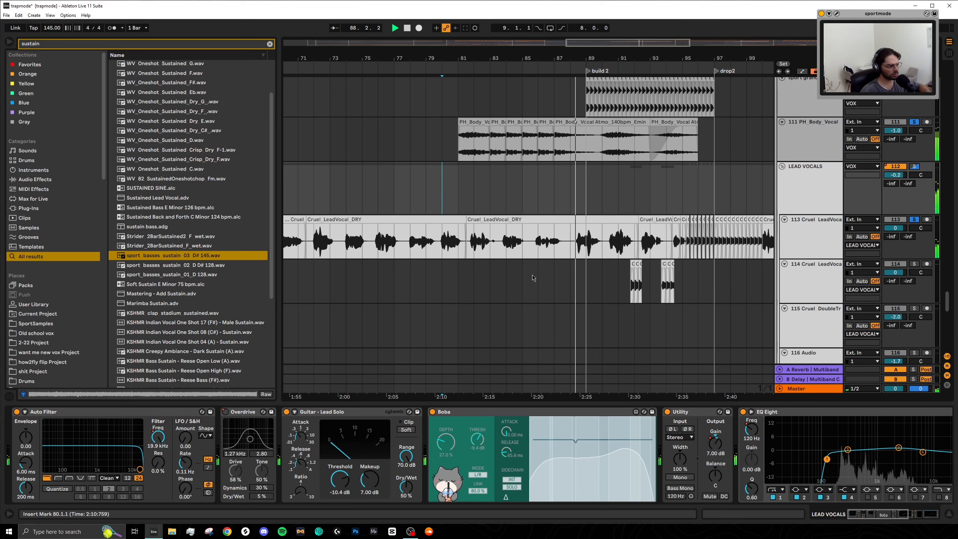
scroll(533, 278, "up", 2)
key("space")
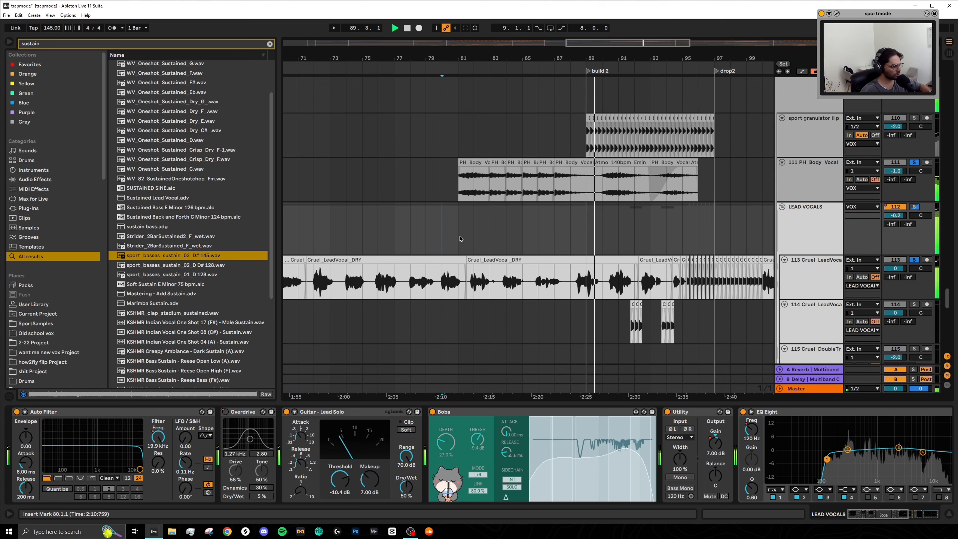
Solo the 34 STCR2_SOL1_125 loop track in the percussion group and play it from 81.1.1
left_click_drag(460, 240, 677, 240)
left_click(467, 243)
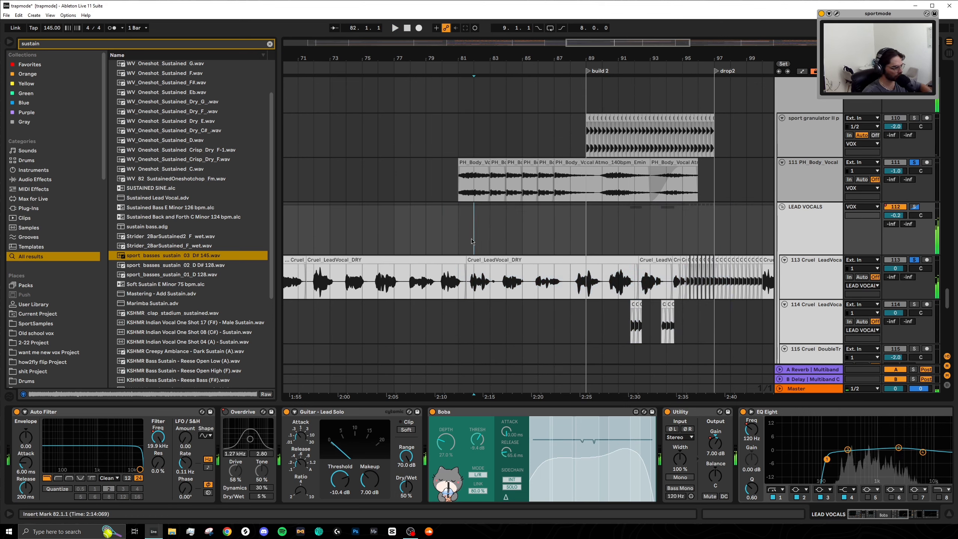
scroll(478, 232, "up", 15)
scroll(490, 231, "up", 20)
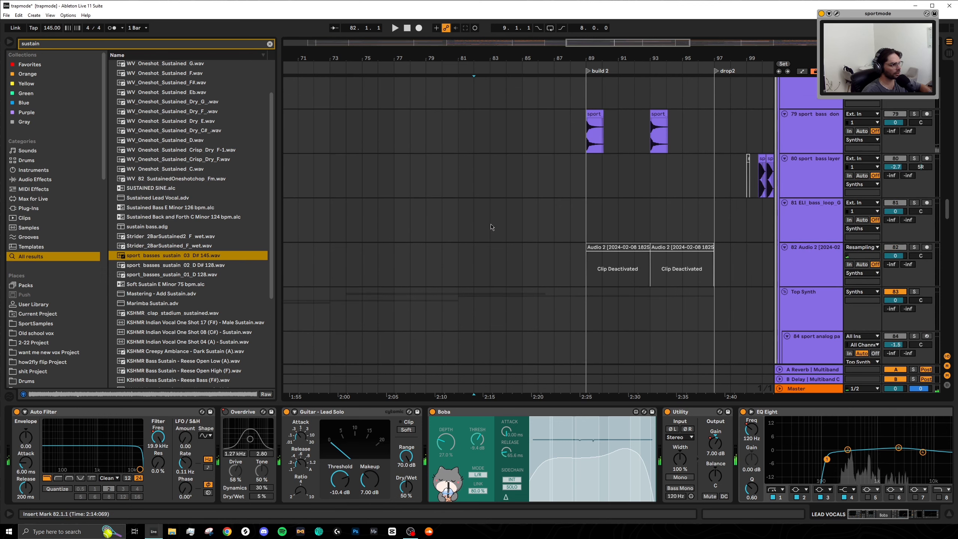
scroll(501, 244, "up", 8)
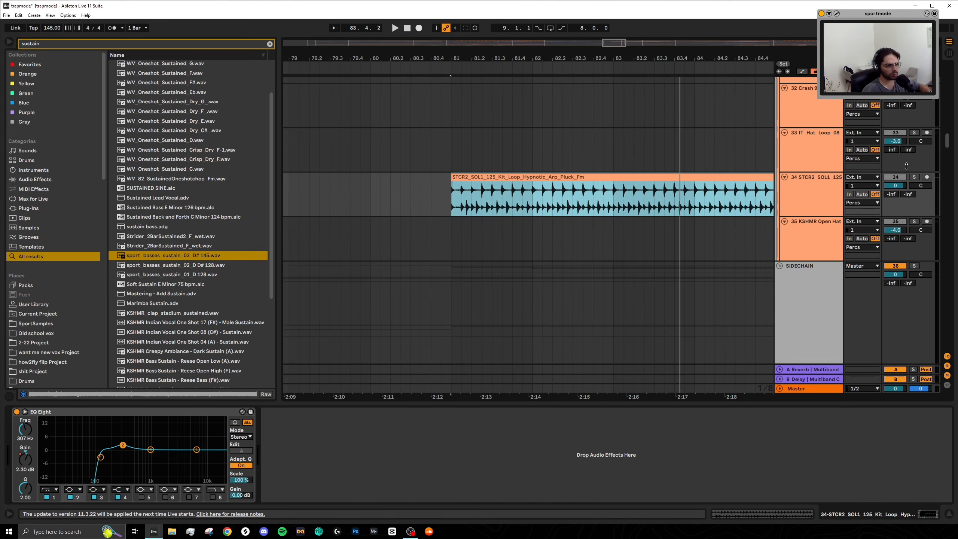
left_click(913, 179)
left_click(451, 209)
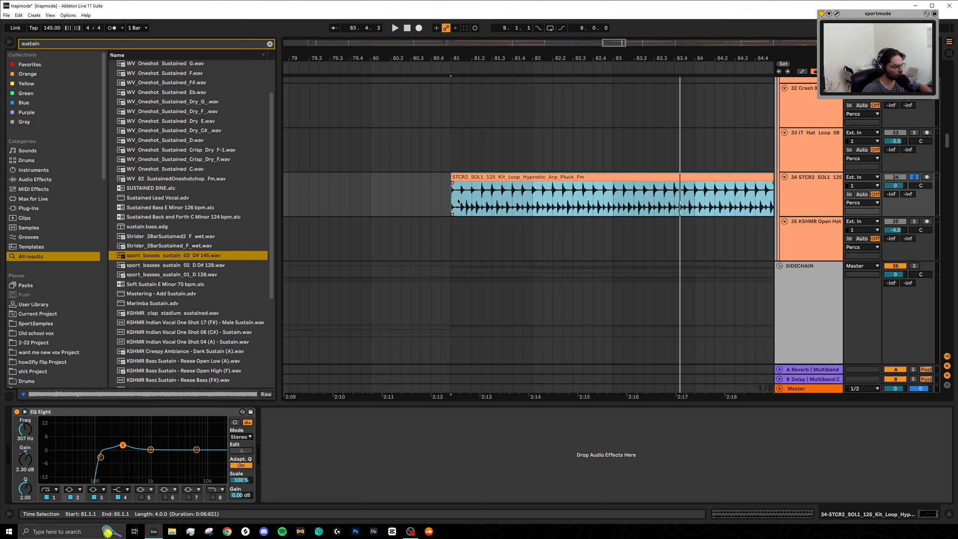
key("space")
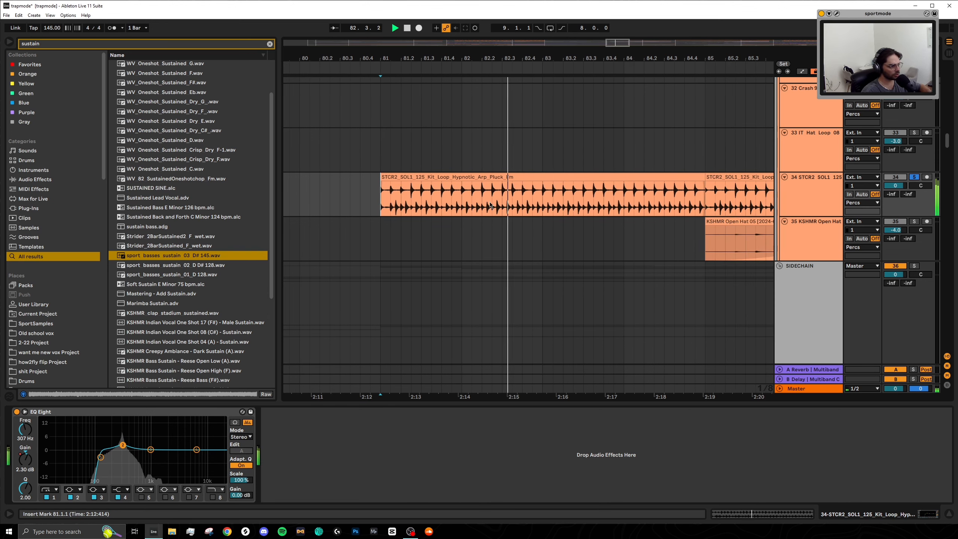
Take the 34 STCR2_SOL1_125 track out of solo and play the full mix from 81.1.1 down to the Reece tracks
scroll(498, 188, "down", 5)
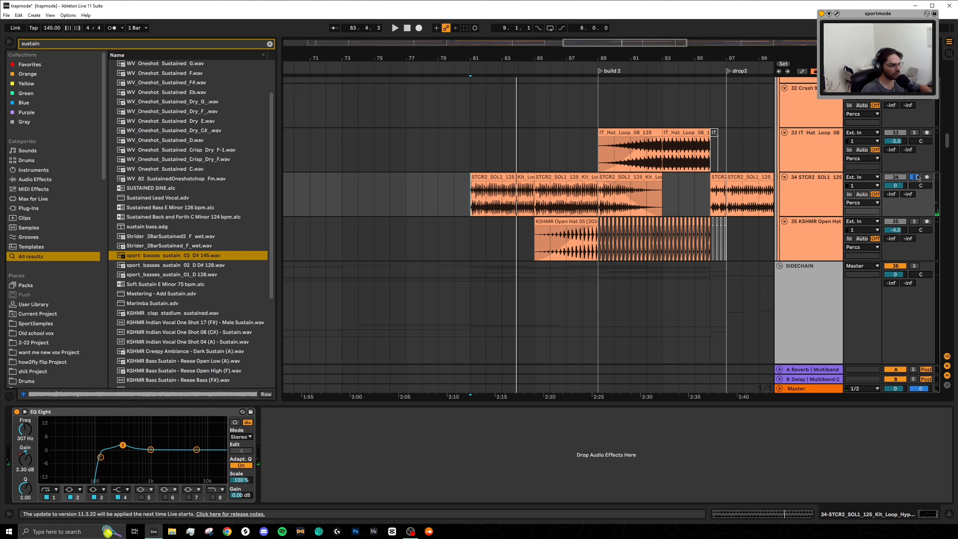
key("space")
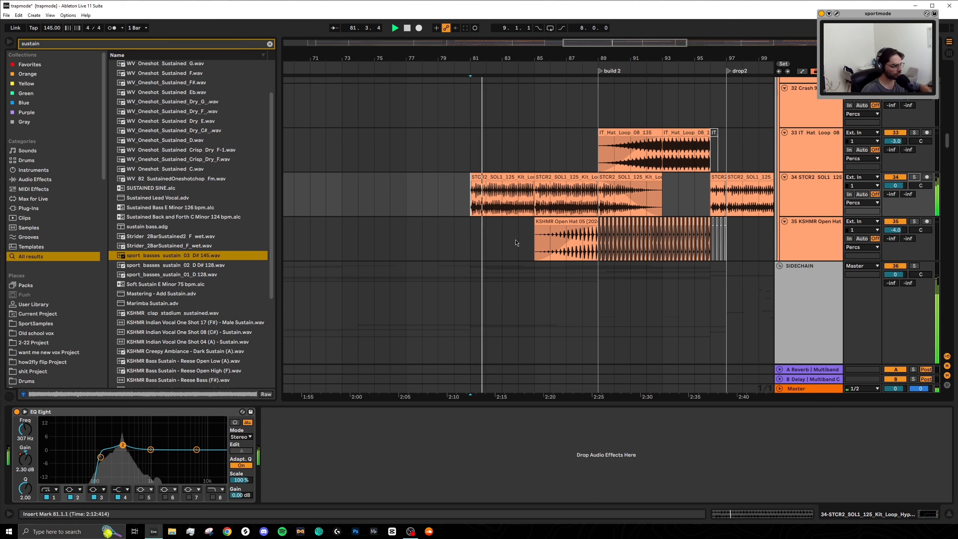
scroll(533, 241, "up", 2)
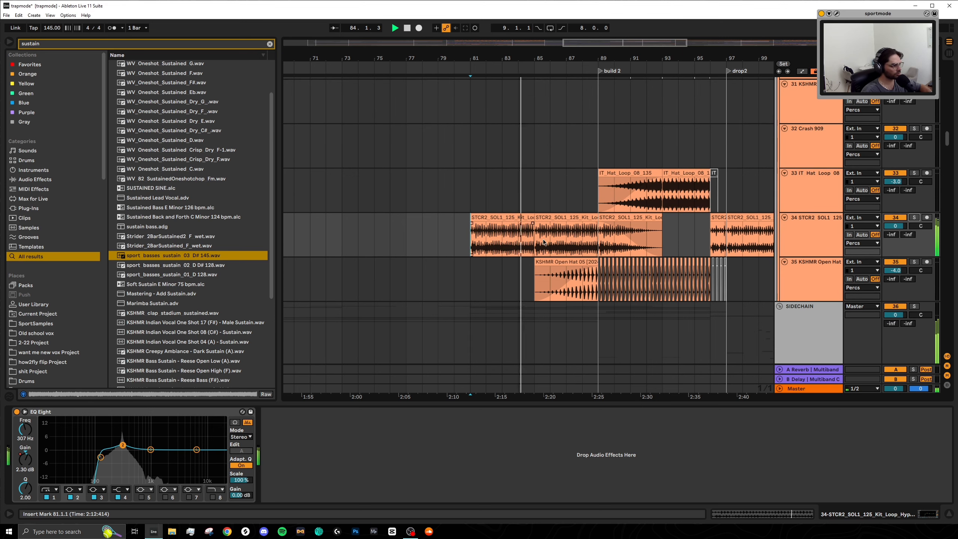
scroll(540, 250, "down", 20)
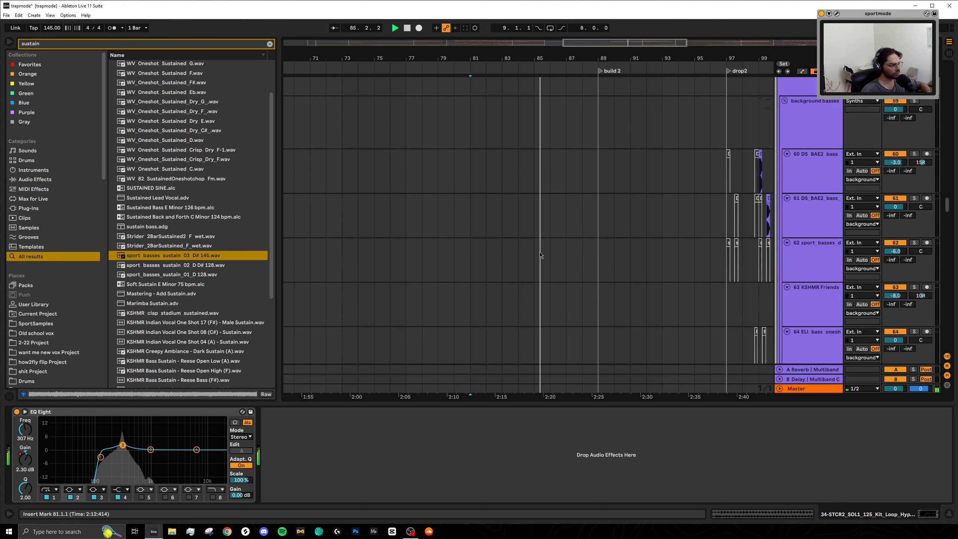
scroll(537, 255, "down", 8)
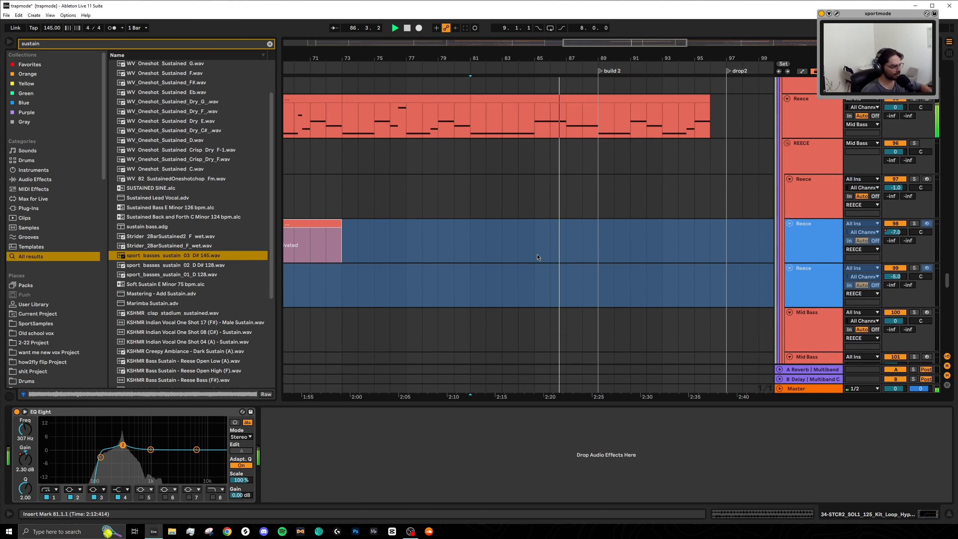
Mark the 95 Reece clip from 81.1.1 to the build 2 marker at 89.1.1 and stop playback
left_click(546, 232)
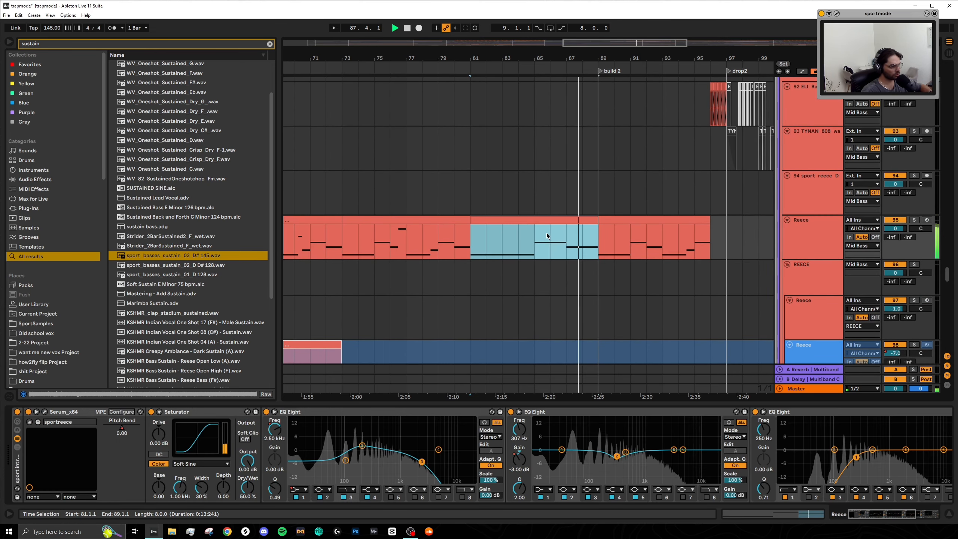
key("space")
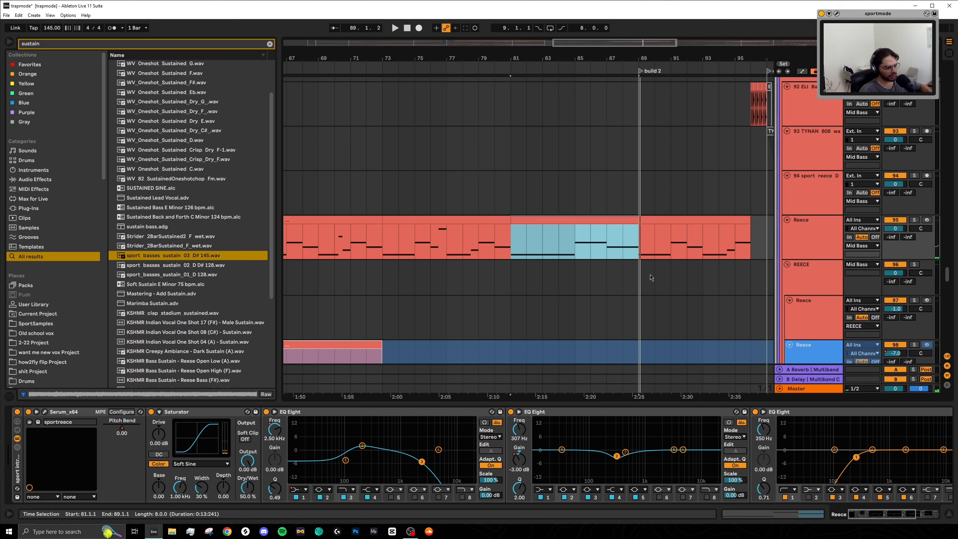
scroll(546, 263, "left", 4)
scroll(557, 262, "right", 4)
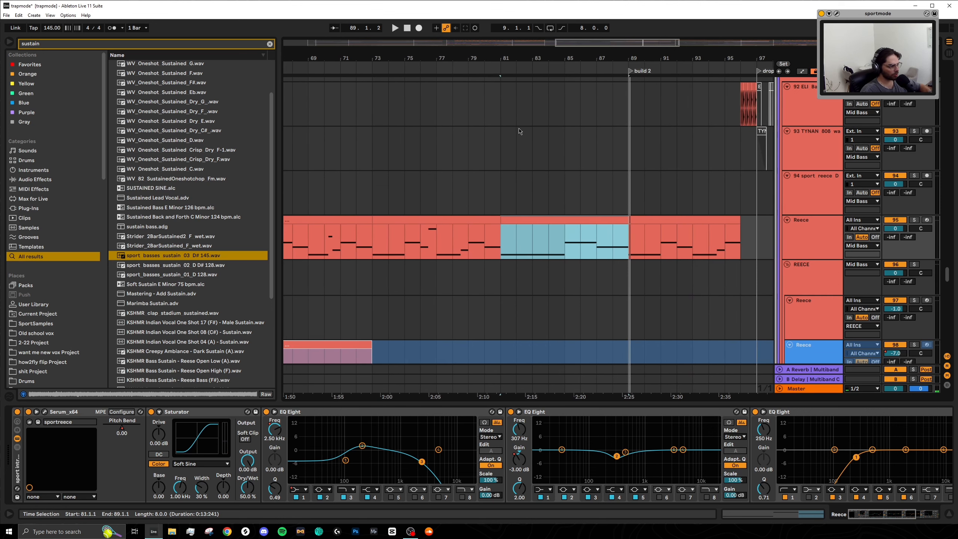
left_click_drag(501, 131, 628, 149)
left_click(507, 244)
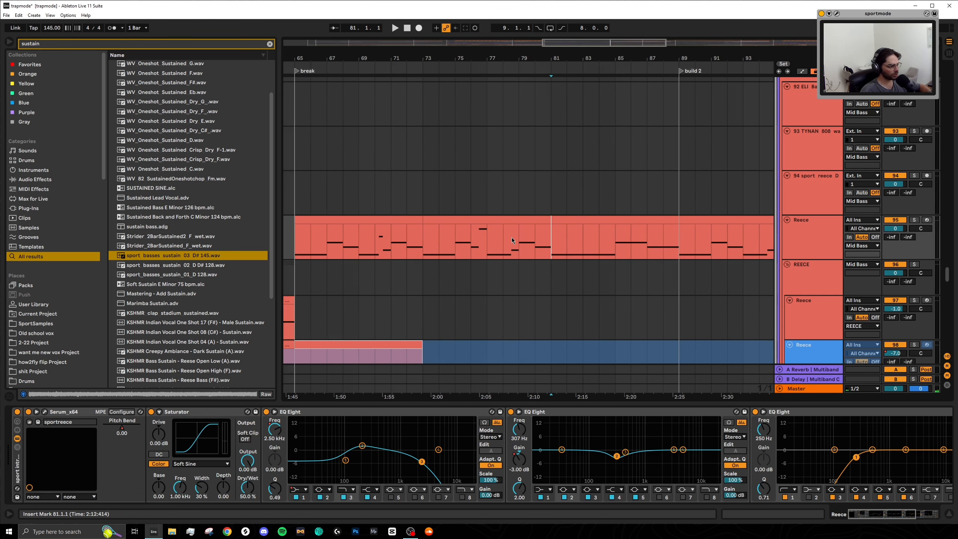
Compare the 95 Reece clip's note lengths by marking 73.1.1 to 75.1.1 and 81.1.1 to 85.1.1
scroll(402, 253, "left", 4)
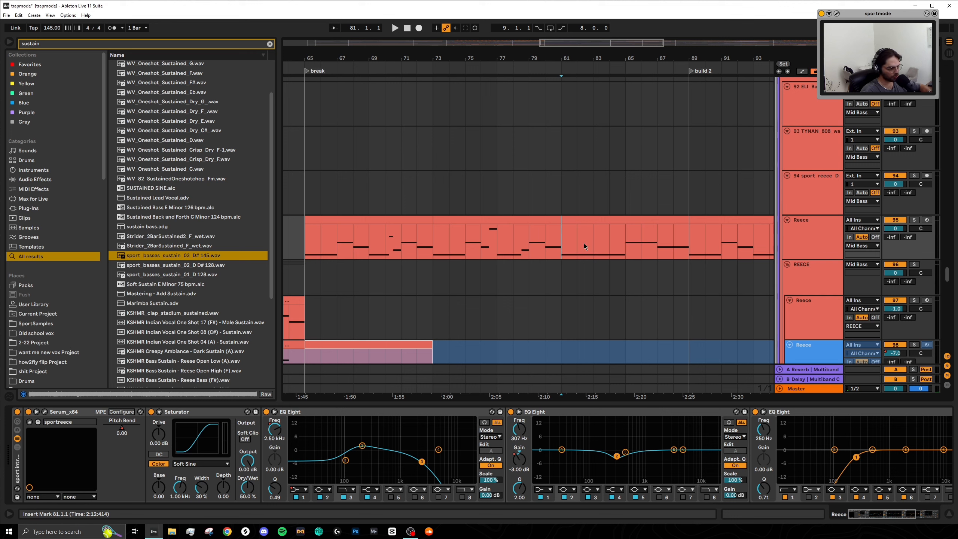
left_click_drag(438, 250, 461, 251)
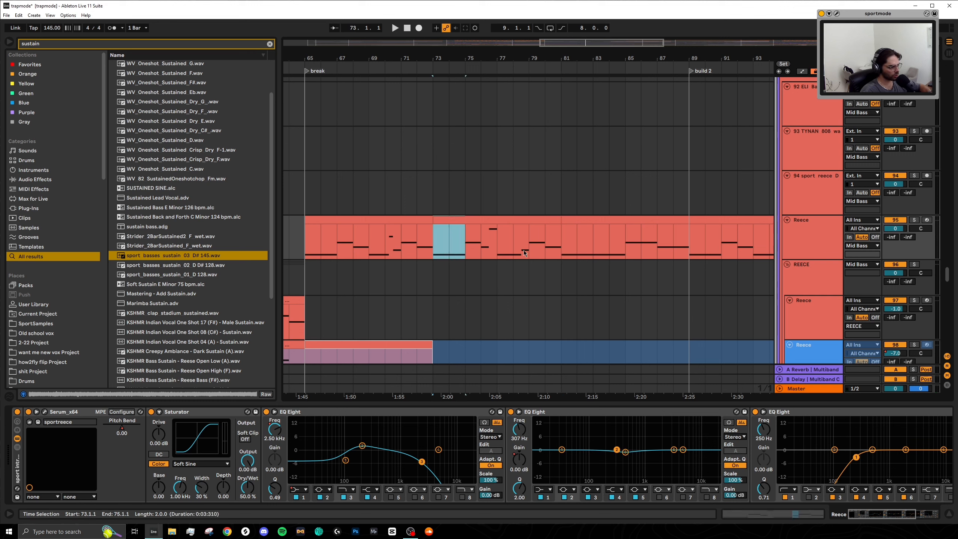
left_click_drag(564, 244, 620, 244)
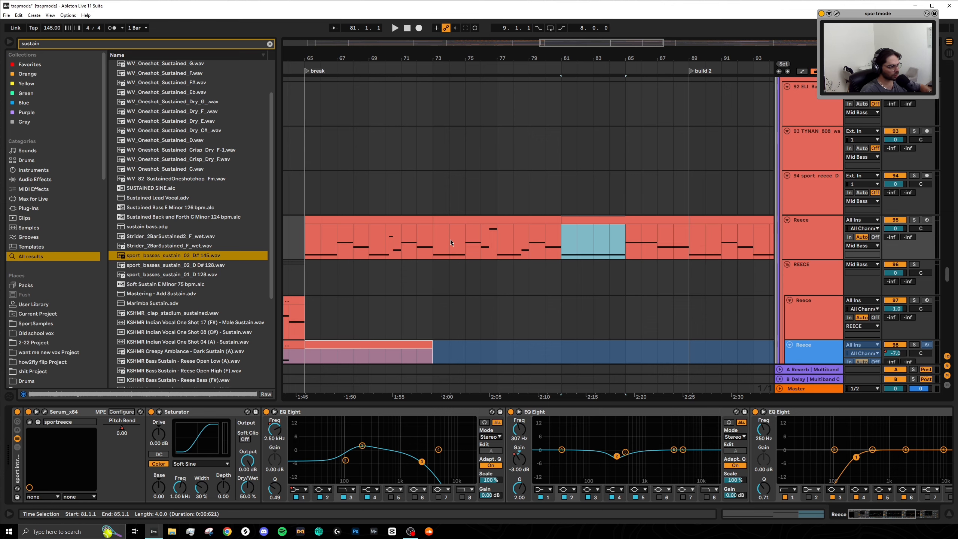
left_click_drag(451, 240, 471, 242)
left_click(563, 248)
Fold the DRUMS group to overview its clips leading into build 2, and play from 85.1.1
scroll(641, 281, "up", 2)
scroll(649, 288, "down", 9)
scroll(640, 272, "up", 20)
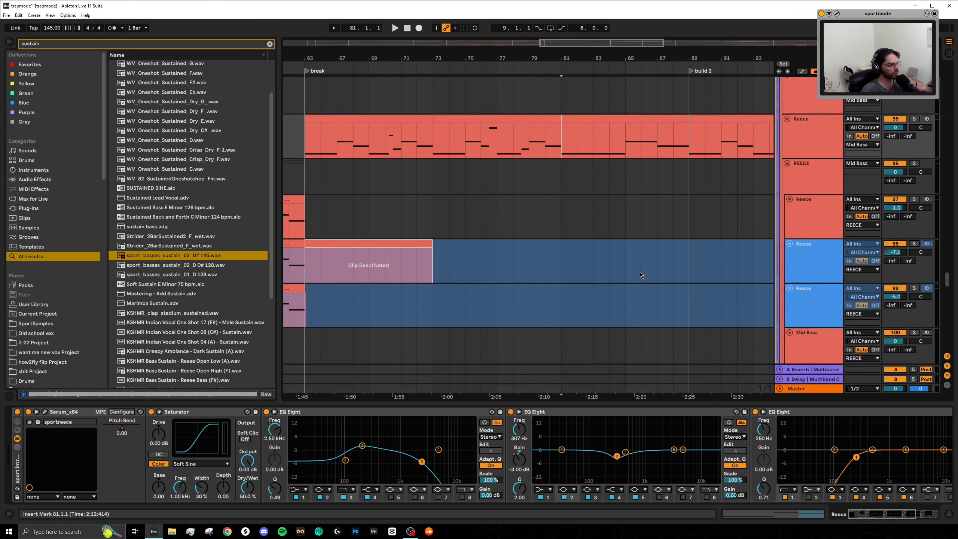
scroll(632, 265, "up", 20)
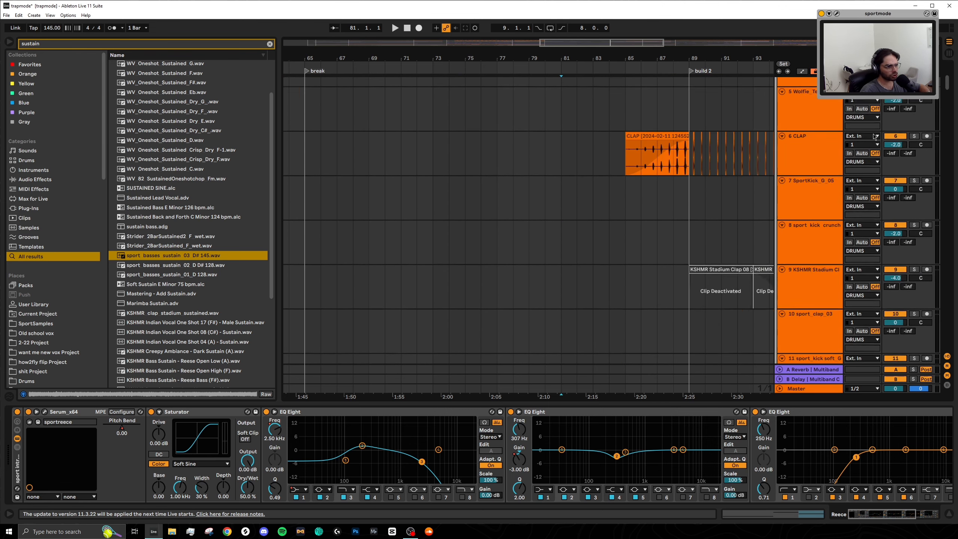
left_click(779, 81)
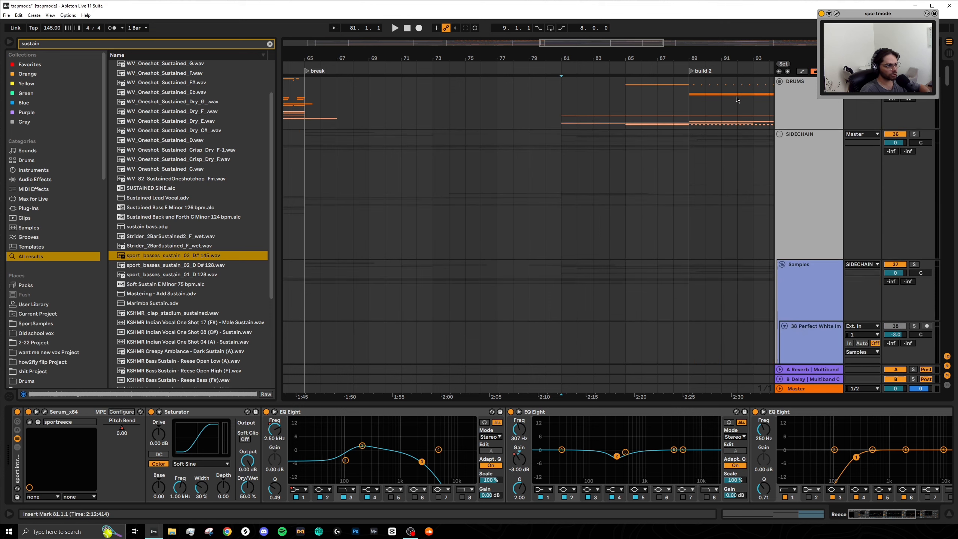
scroll(594, 220, "right", 6)
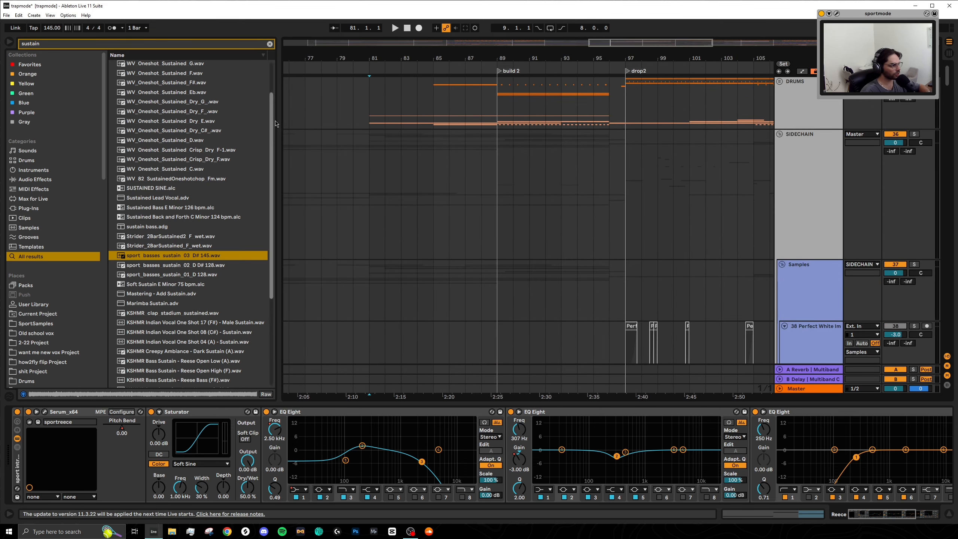
left_click(371, 111)
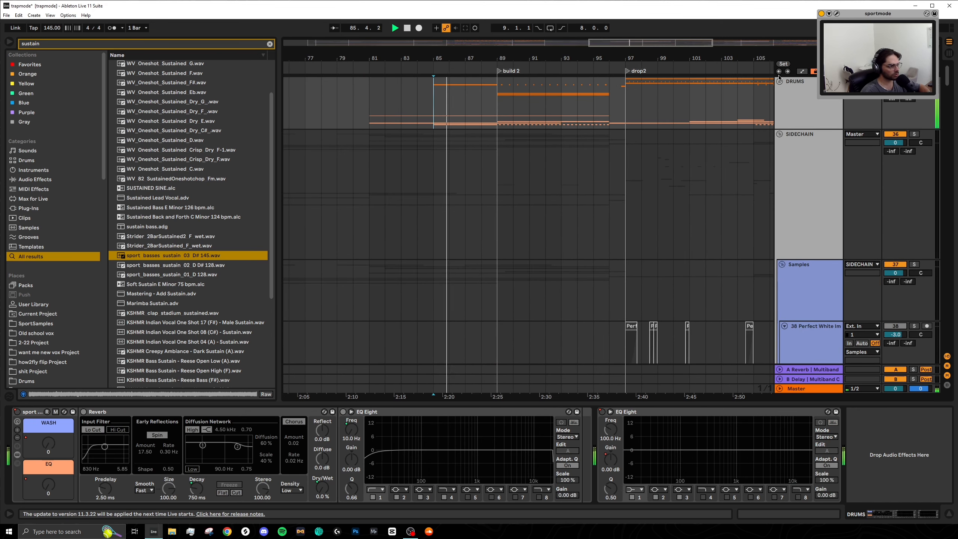
Unfold the DRUMS group and examine its clap and kick clips around build 2, playing again from 88.1.1
left_click(779, 81)
scroll(398, 265, "down", 5)
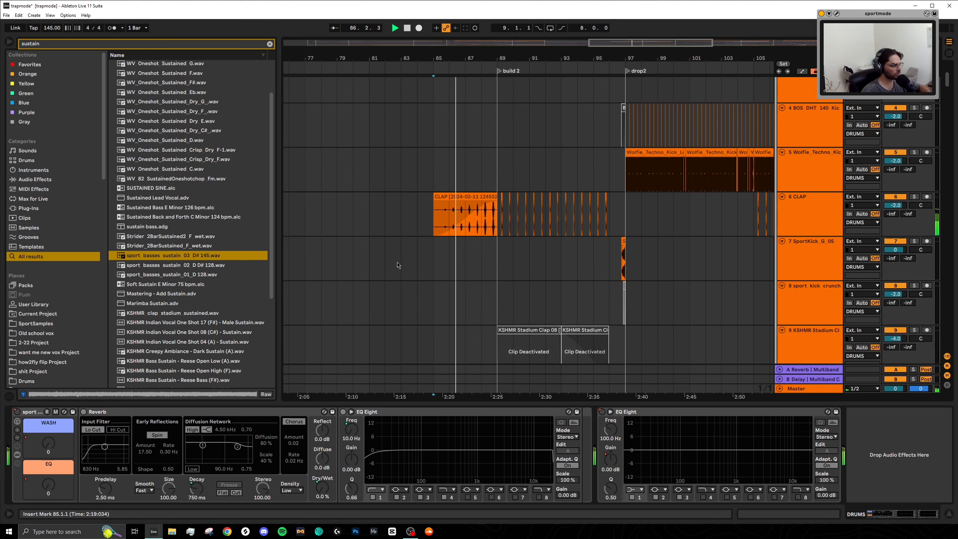
scroll(432, 224, "up", 5)
scroll(499, 226, "down", 5)
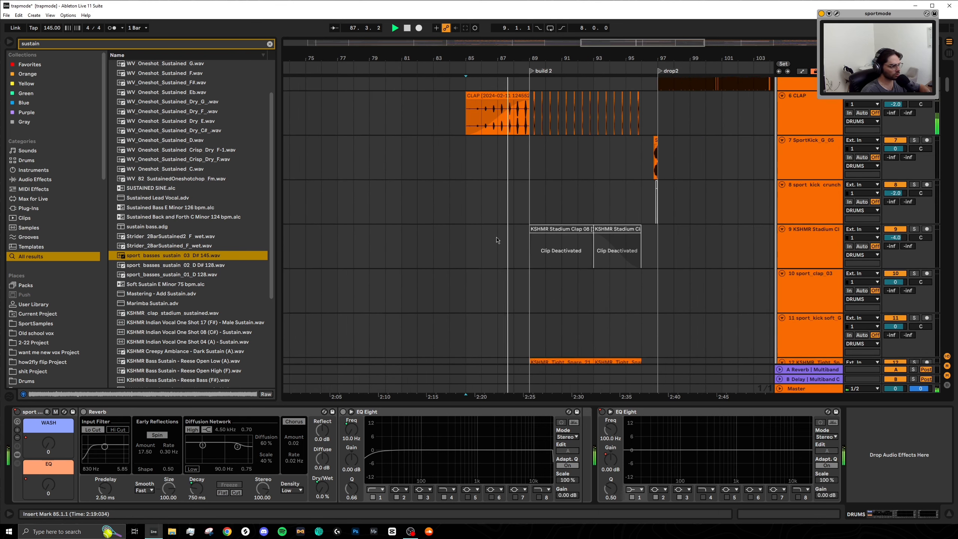
scroll(499, 237, "down", 3)
scroll(606, 244, "up", 5)
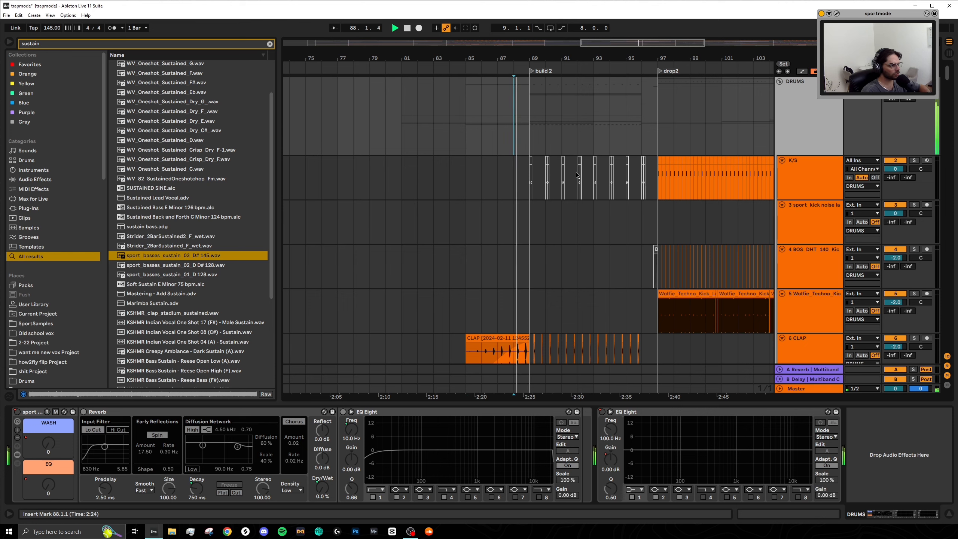
scroll(569, 185, "down", 5)
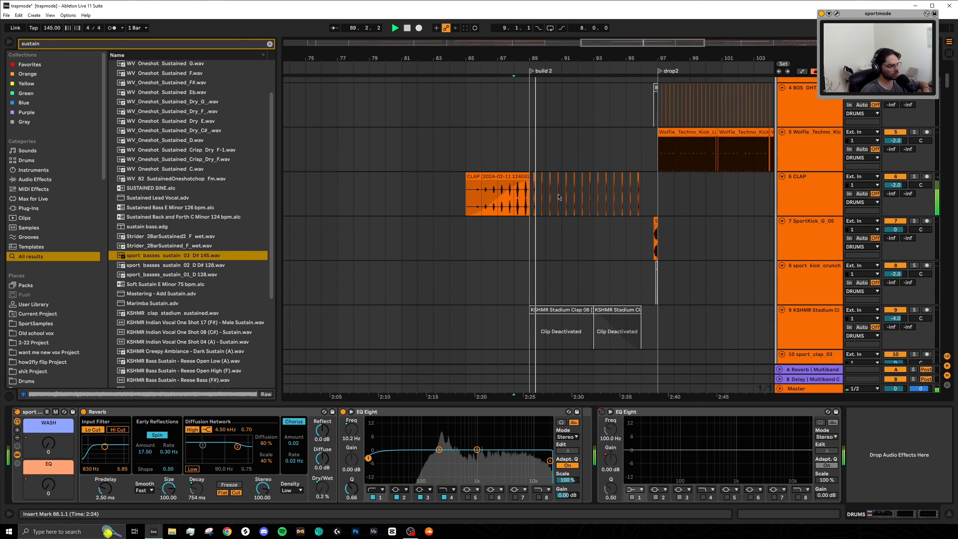
Examine the DRUMS group's kick, clap and snare clips between build 2 and drop2 during playback, and stop it after the drop
scroll(547, 198, "up", 5)
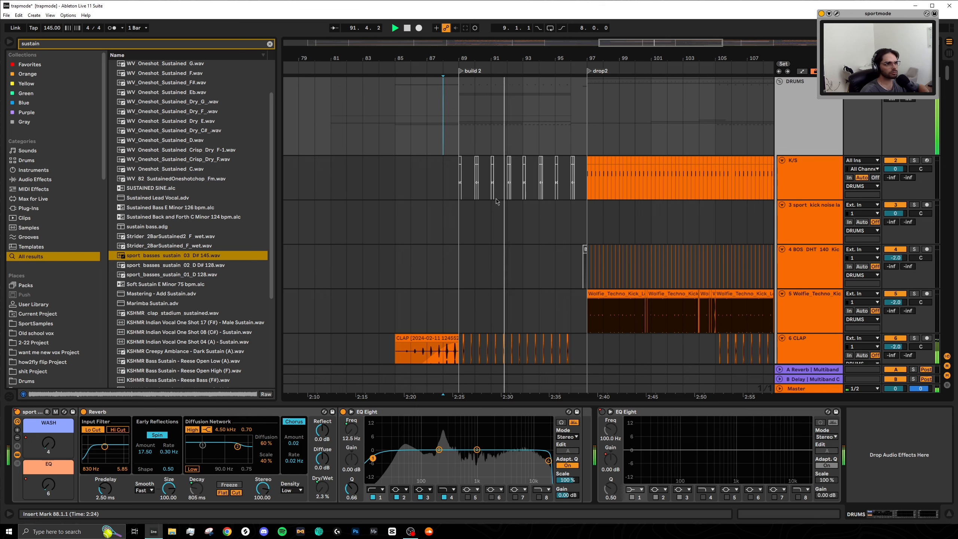
scroll(486, 196, "down", 2)
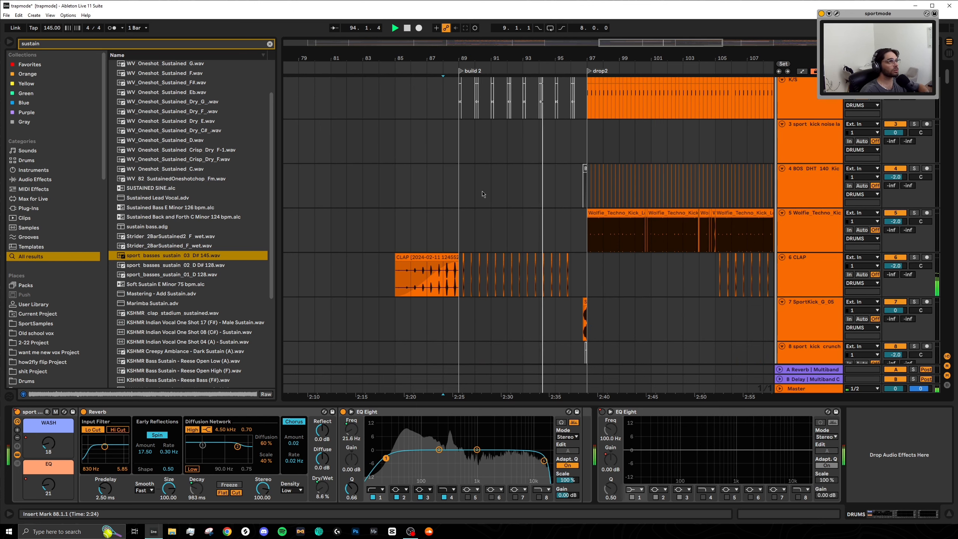
scroll(483, 194, "down", 2)
scroll(482, 193, "down", 5)
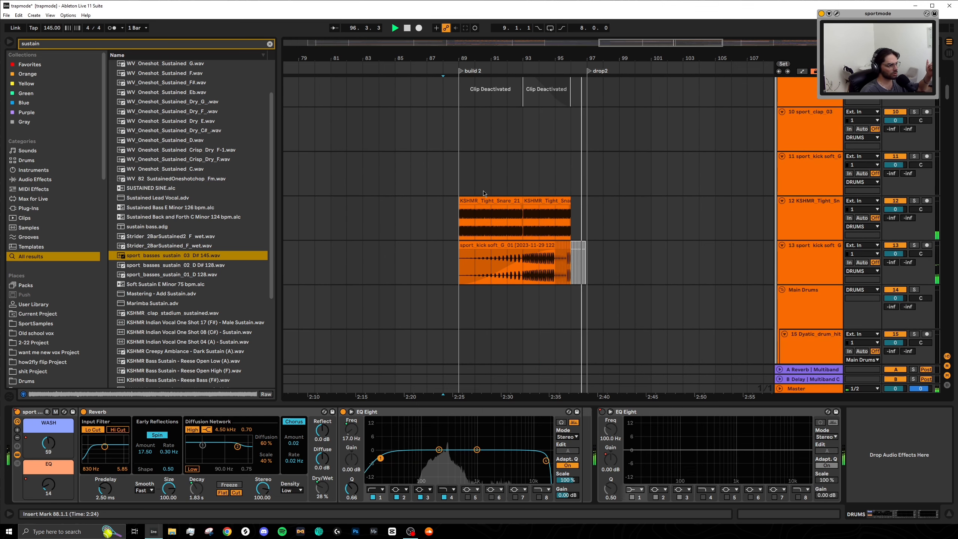
scroll(480, 193, "up", 7)
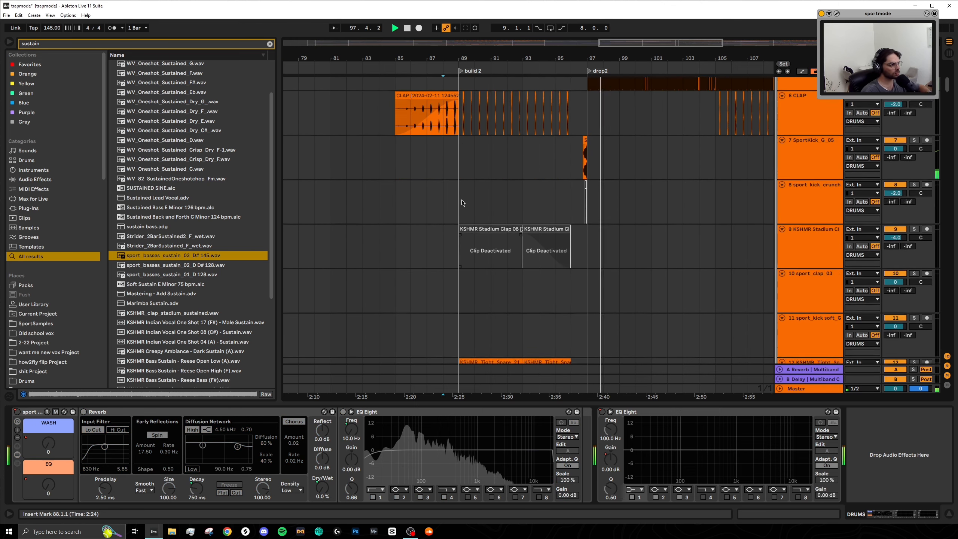
scroll(492, 235, "up", 3)
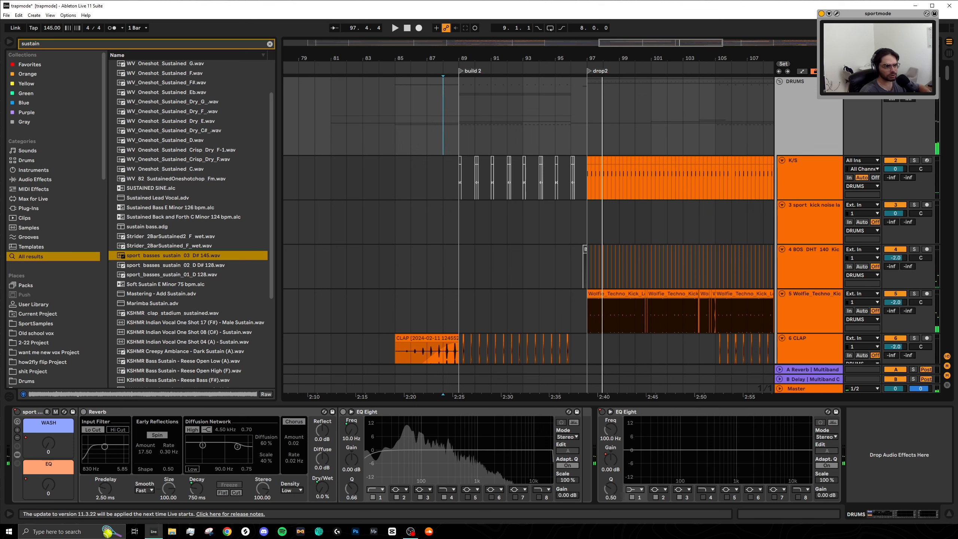
Play from the build 2 marker at 89.1.1 while examining the KSHMR Tight Snare and sport kick soft clips up close
left_click(461, 126)
scroll(489, 152, "down", 4)
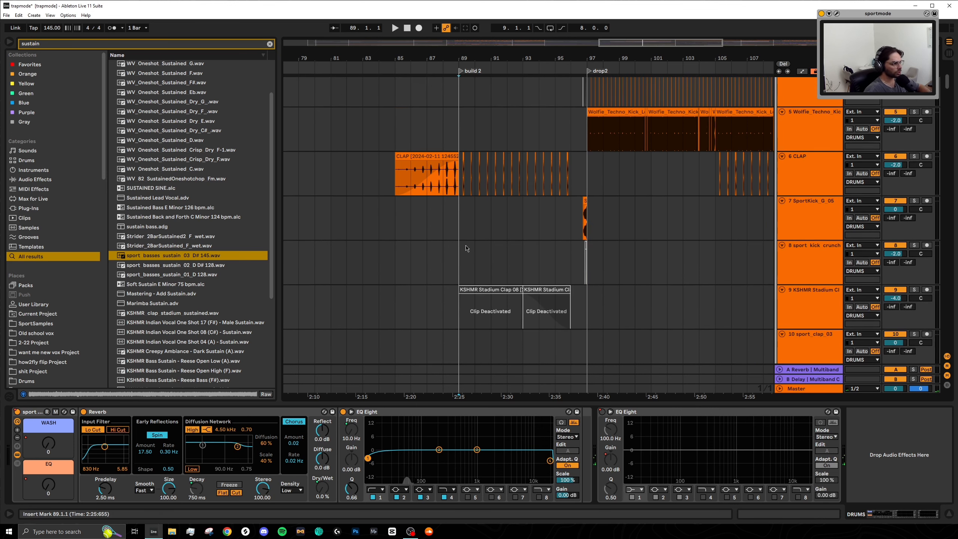
key("space")
scroll(494, 253, "down", 5)
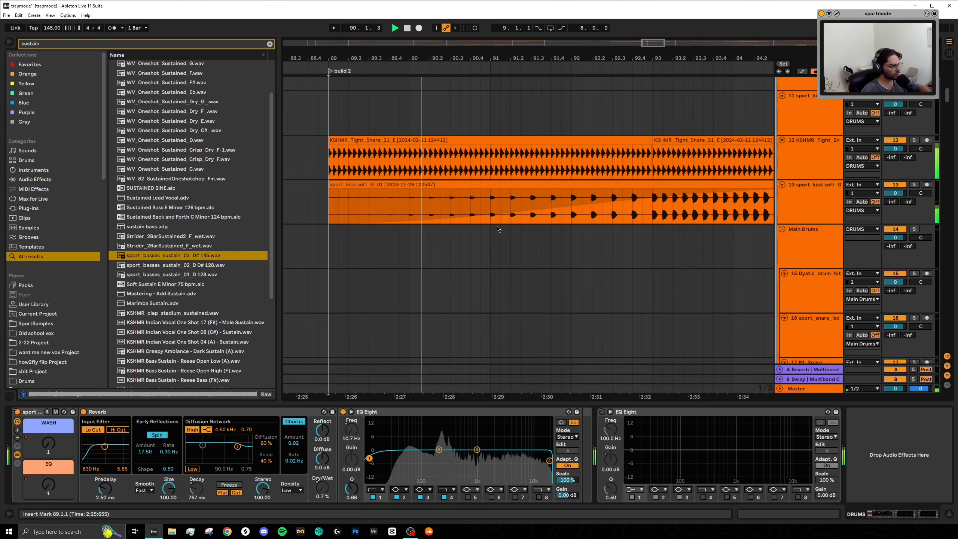
key("space")
scroll(465, 181, "up", 5)
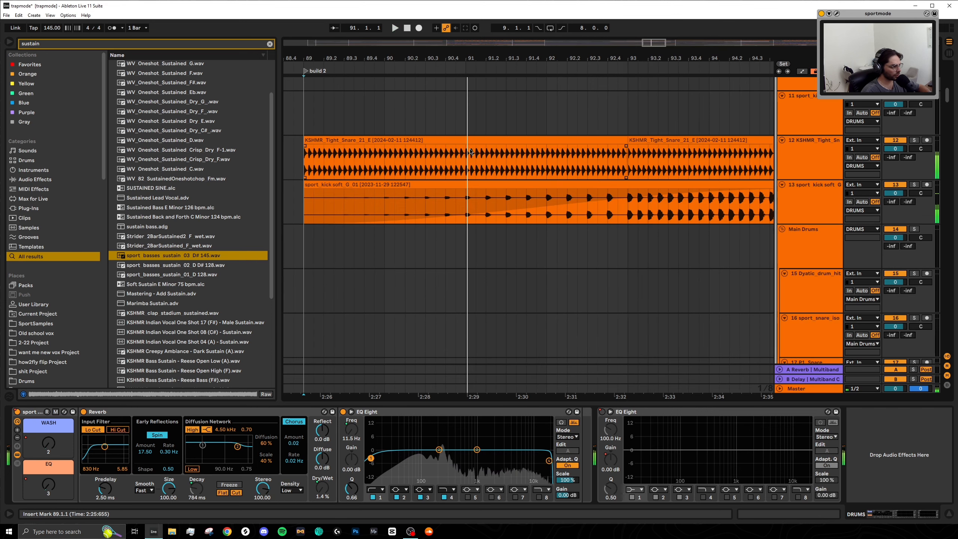
Examine the Percs clips around build 2, covering the fender hats, IT_Hat_Loop_08, STCR2 loop and KSHMR Open Hat tracks
scroll(613, 201, "down", 5)
scroll(596, 198, "down", 15)
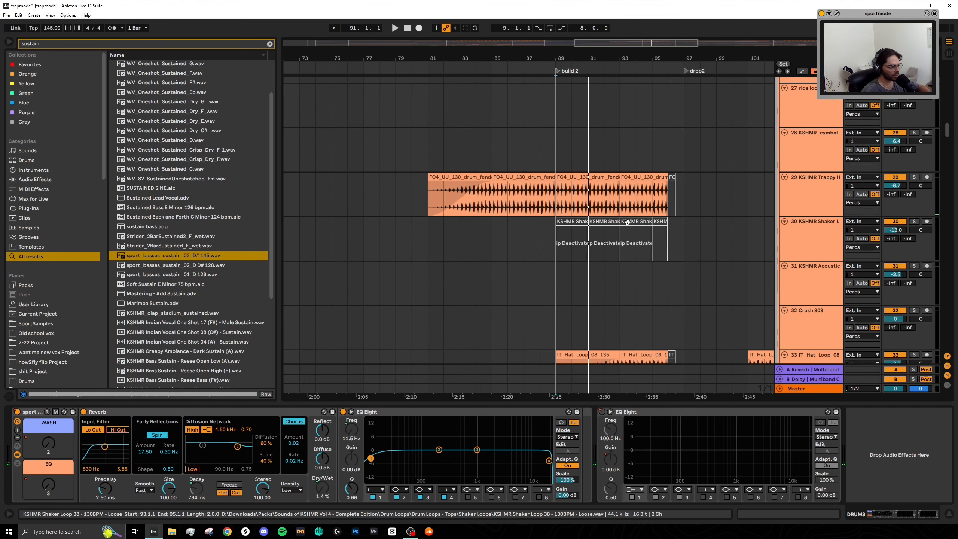
scroll(578, 195, "up", 5)
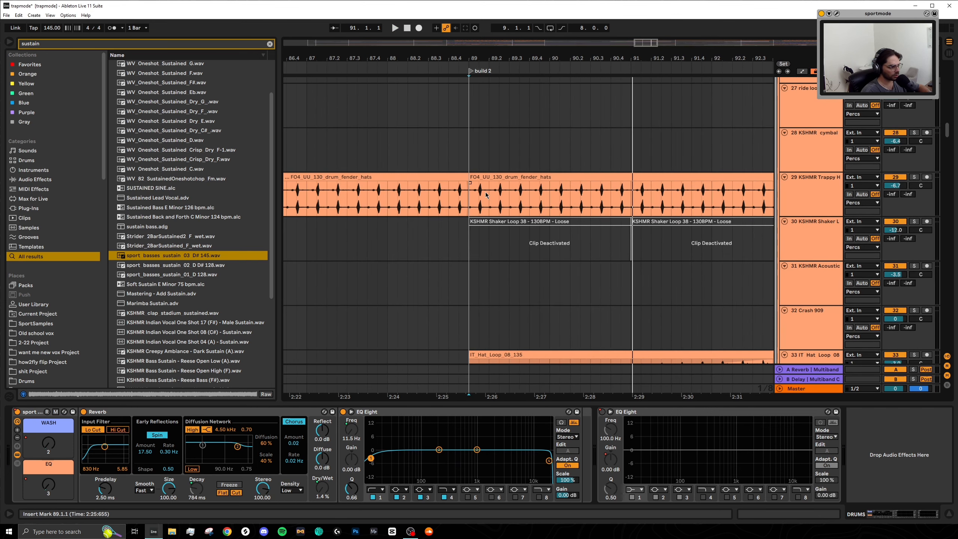
scroll(544, 216, "down", 6)
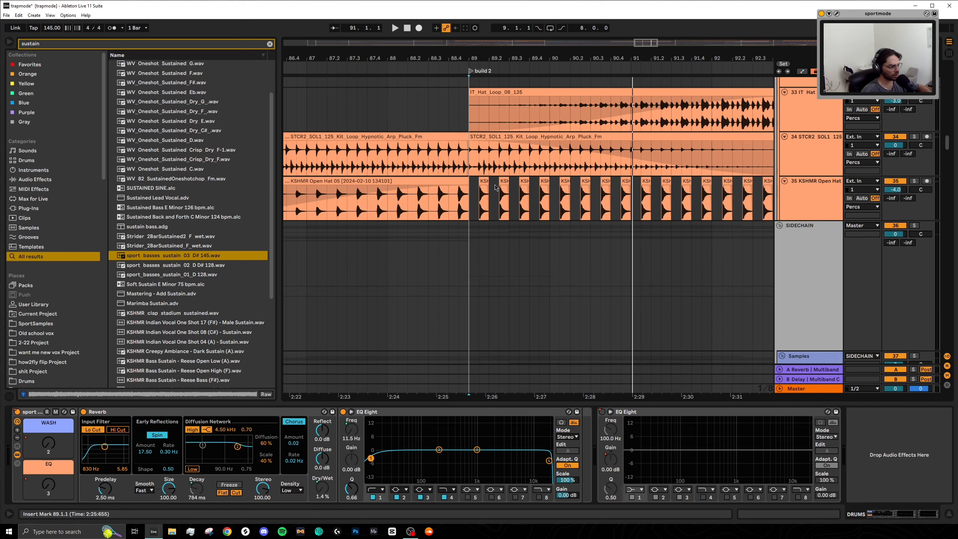
scroll(495, 187, "up", 1)
left_click(357, 220)
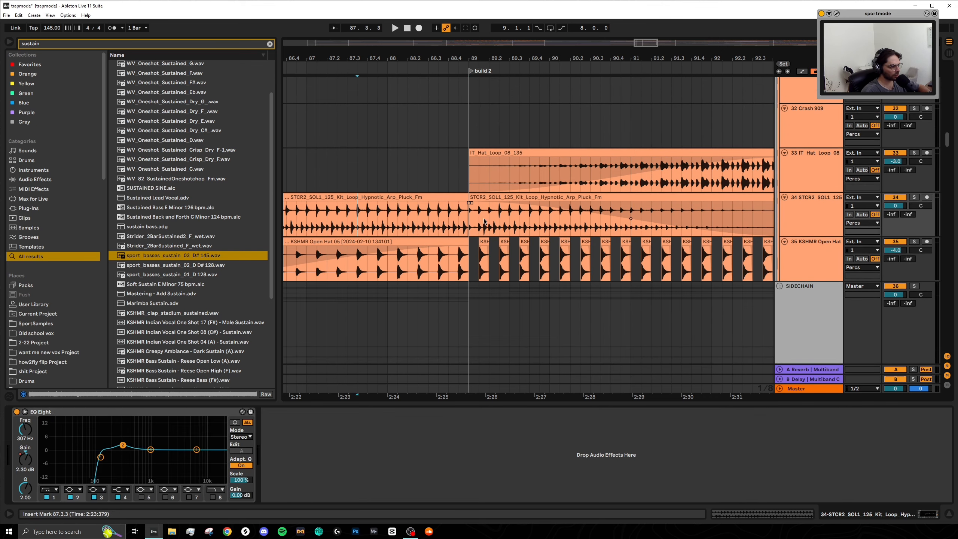
left_click(707, 175)
scroll(679, 196, "down", 5)
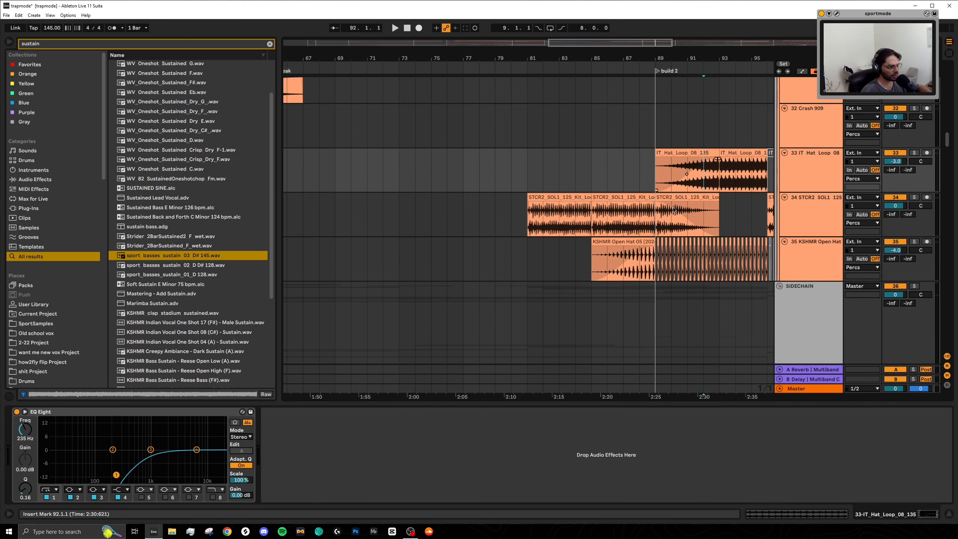
Mark the STCR2 loop clip from 96.1.1 to 97.1.1 and play it soloed
left_click_drag(615, 218, 632, 218)
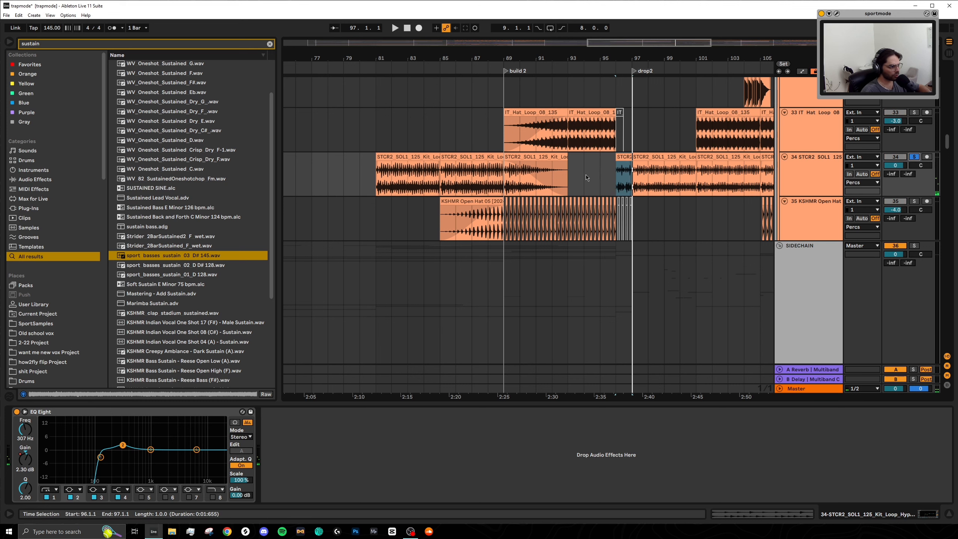
scroll(613, 285, "up", 5)
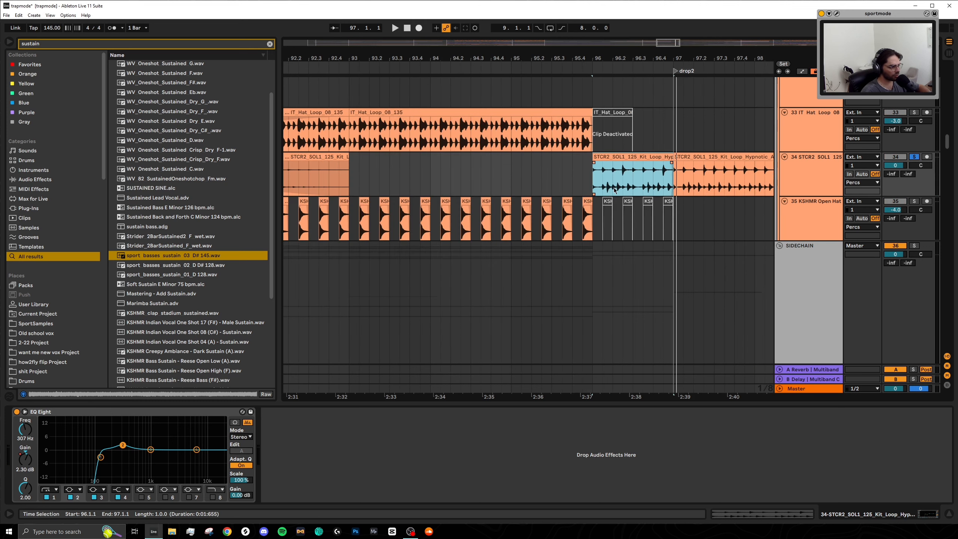
key("space")
Show the marked STCR2 clip's Transposition envelope and return to the track's device chain
left_click(745, 515)
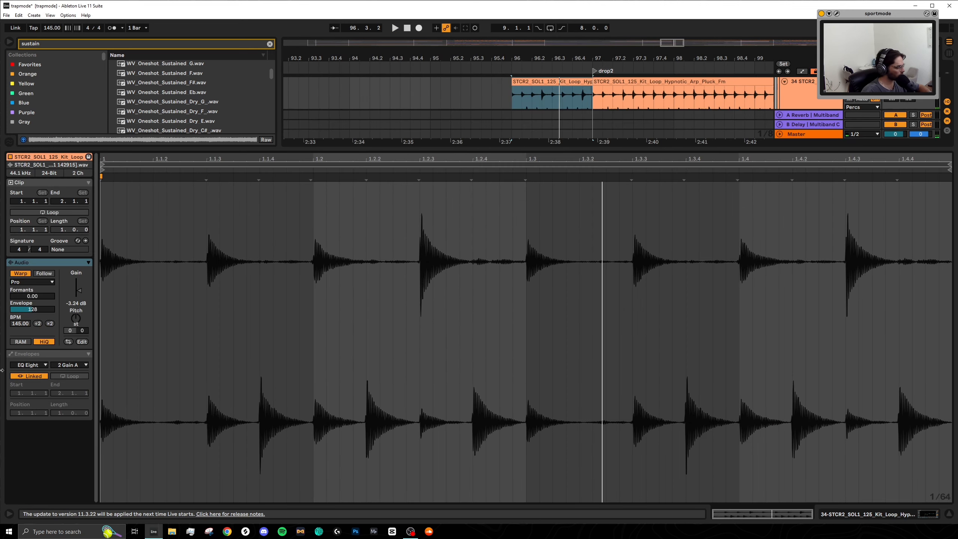
left_click(30, 366)
left_click(32, 372)
left_click(64, 366)
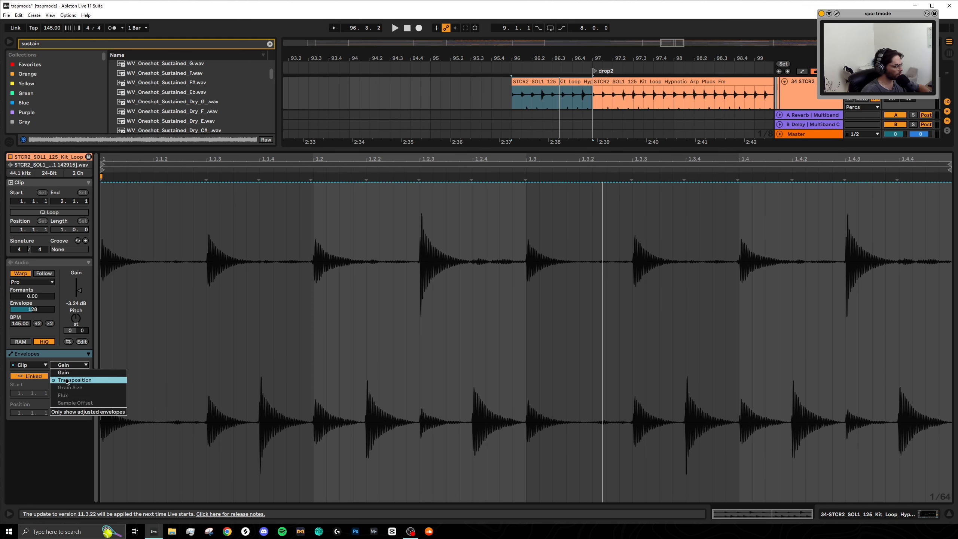
left_click(68, 380)
mouse_move(127, 320)
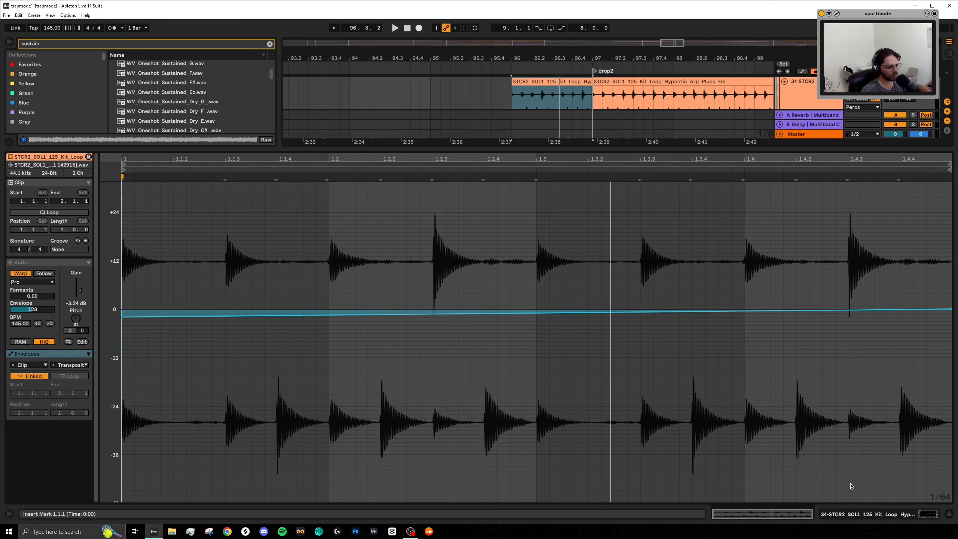
left_click(920, 516)
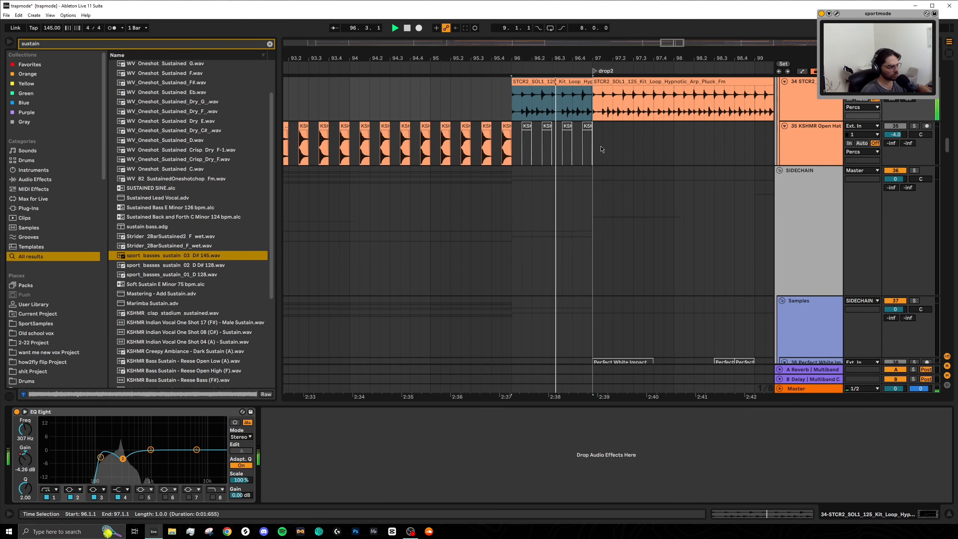
Play the soloed STCR2 loop from the drop2 marker at 97.1.1
scroll(601, 149, "up", 3)
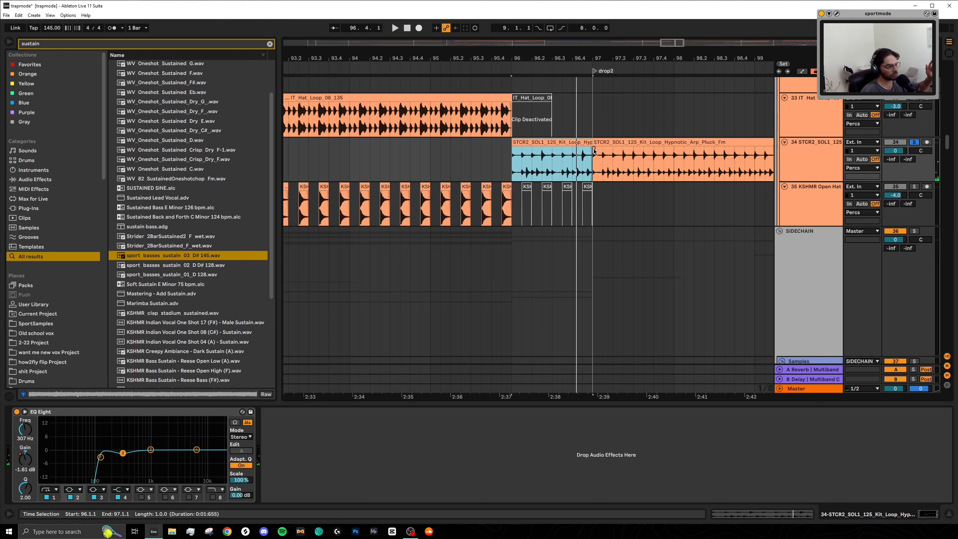
left_click(594, 159)
scroll(570, 185, "right", 5)
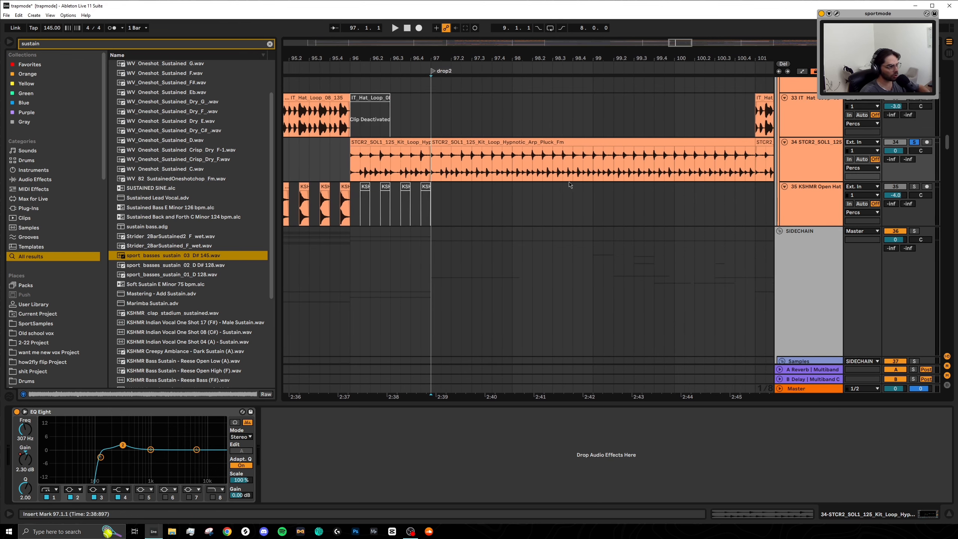
key("space")
left_click_drag(429, 176, 531, 191)
Select the 47 Serum_x64 clip spanning 96.1.1 to 109.1.1 and solo its track
scroll(552, 196, "down", 5)
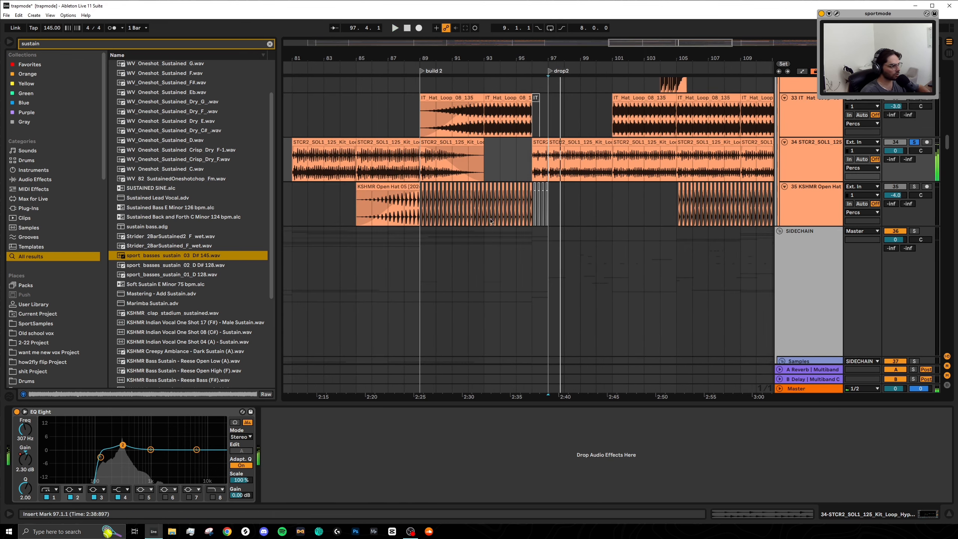
scroll(479, 261, "down", 5)
scroll(479, 261, "down", 10)
left_click(559, 194)
scroll(561, 226, "up", 2)
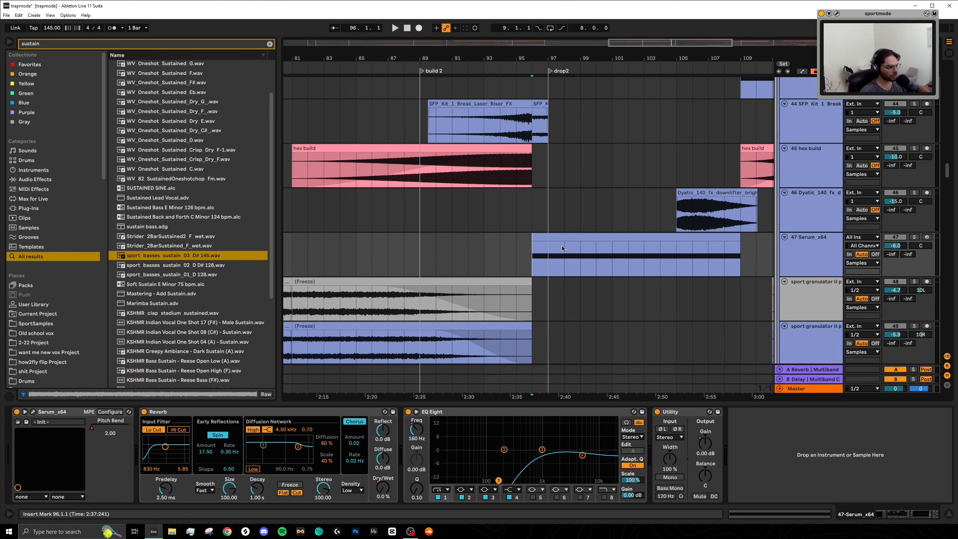
left_click(561, 238)
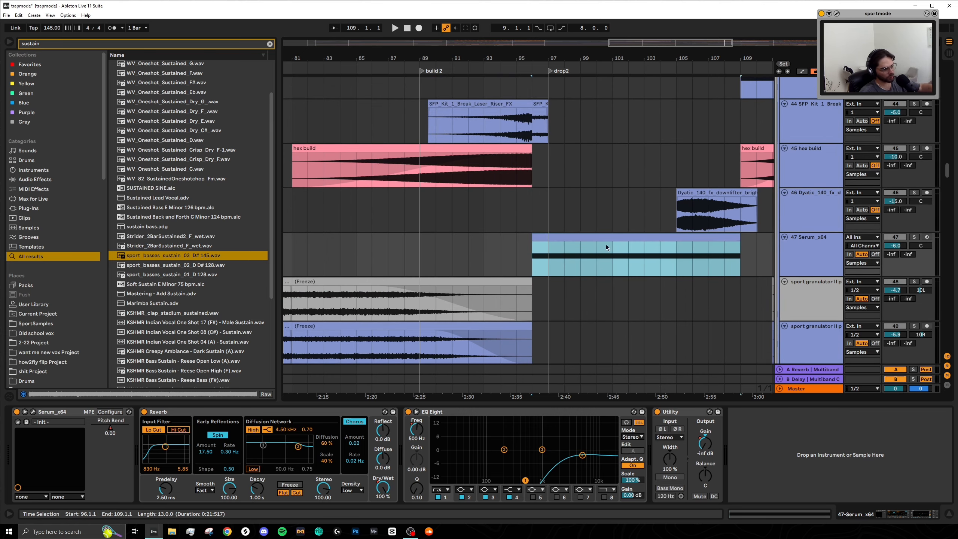
left_click(914, 237)
left_click(546, 237)
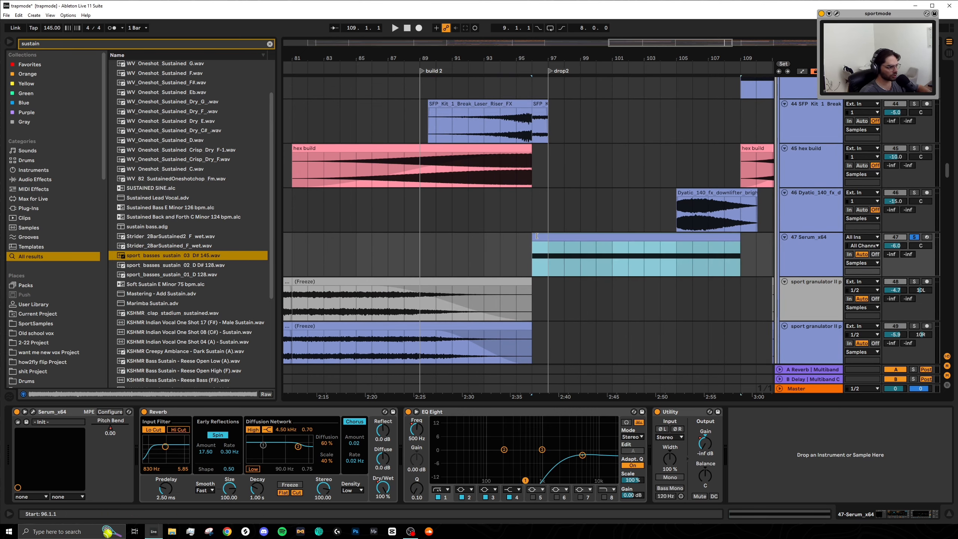
Listen to the soloed Serum clip into drop2, and open its Serum instrument to view the oscillator settings before closing it
key("space")
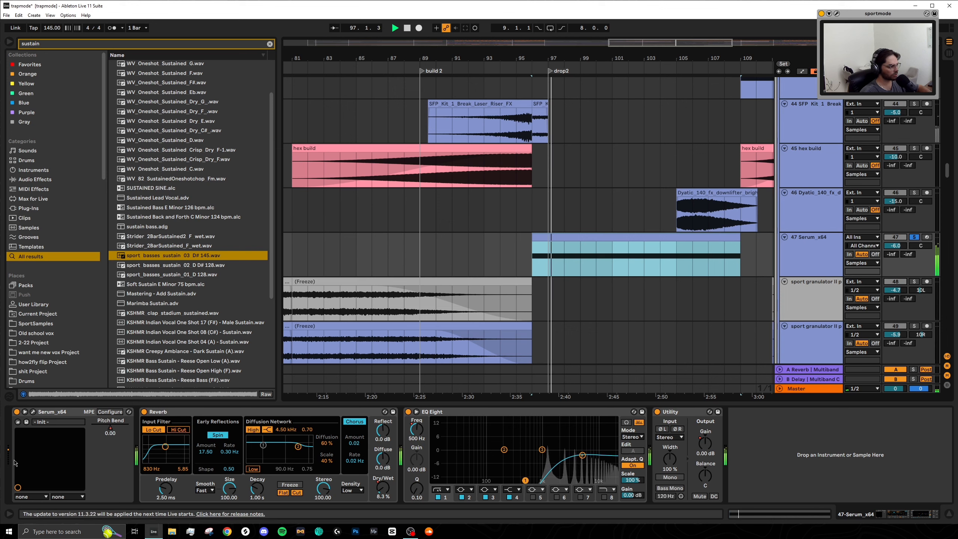
key("space")
left_click(33, 412)
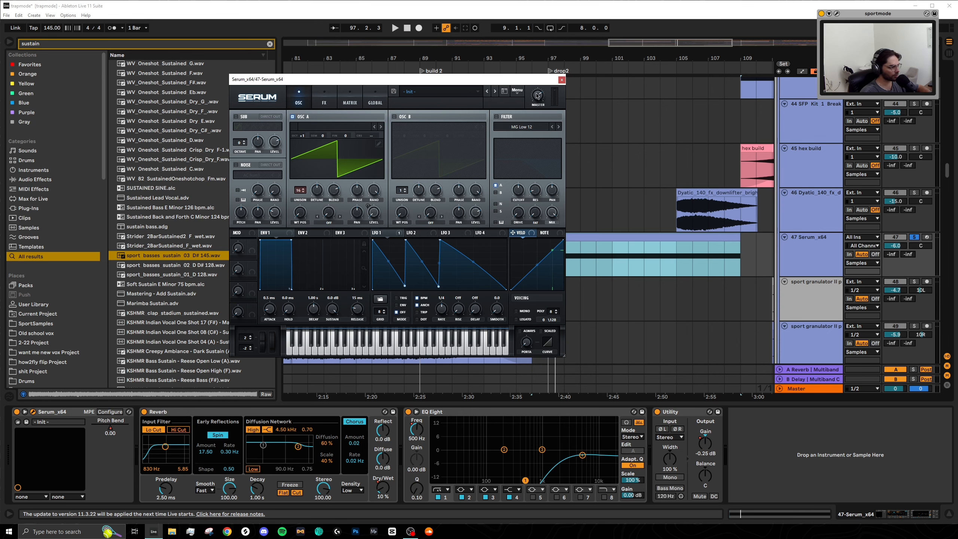
left_click(561, 80)
Solo the 92 ELI Bass Loop track and play its chopped clips from 96.1.1 into drop2
left_click(530, 264)
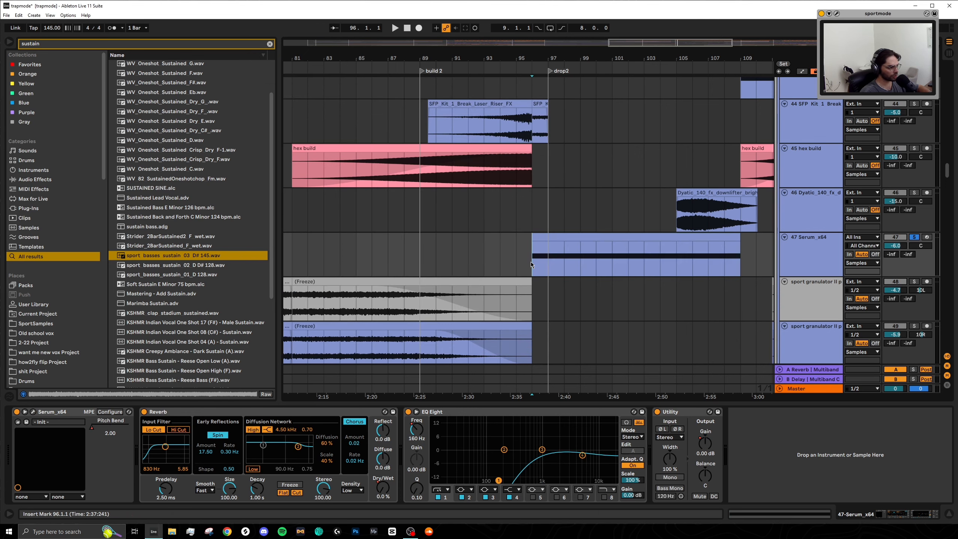
scroll(540, 270, "down", 15)
scroll(552, 275, "down", 4)
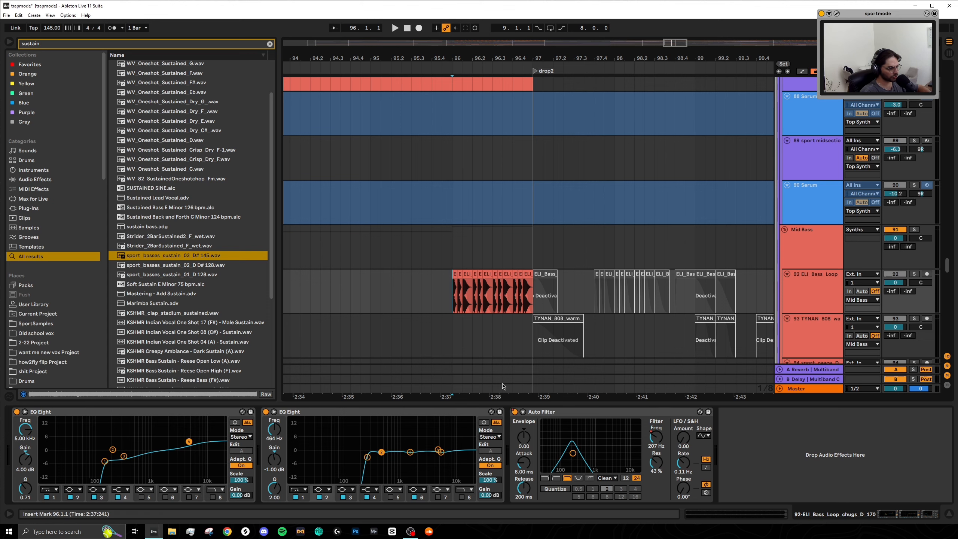
key("space")
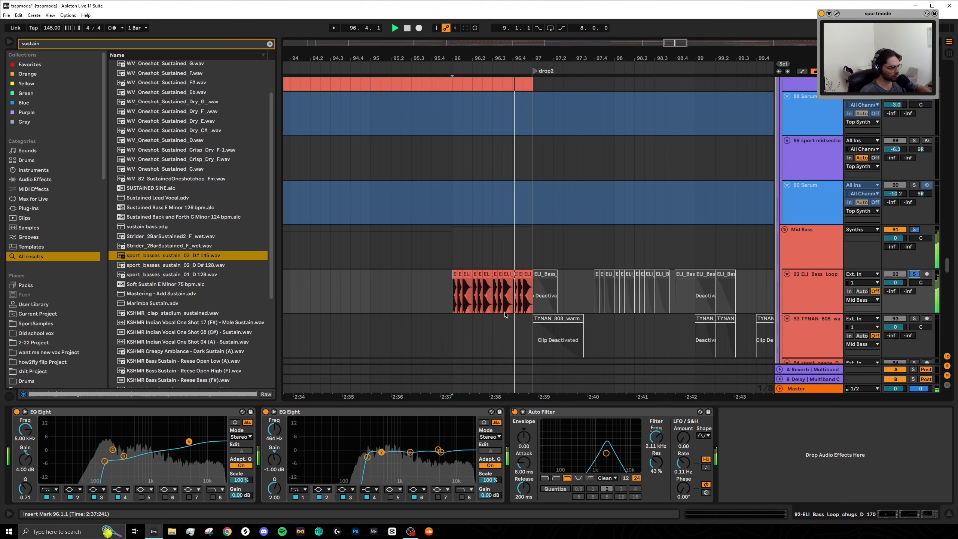
Replay from 96.1.1 on the Mid Bass group with the full mix, looking over its Reece tracks before stopping
left_click(451, 241)
key("space")
key("space")
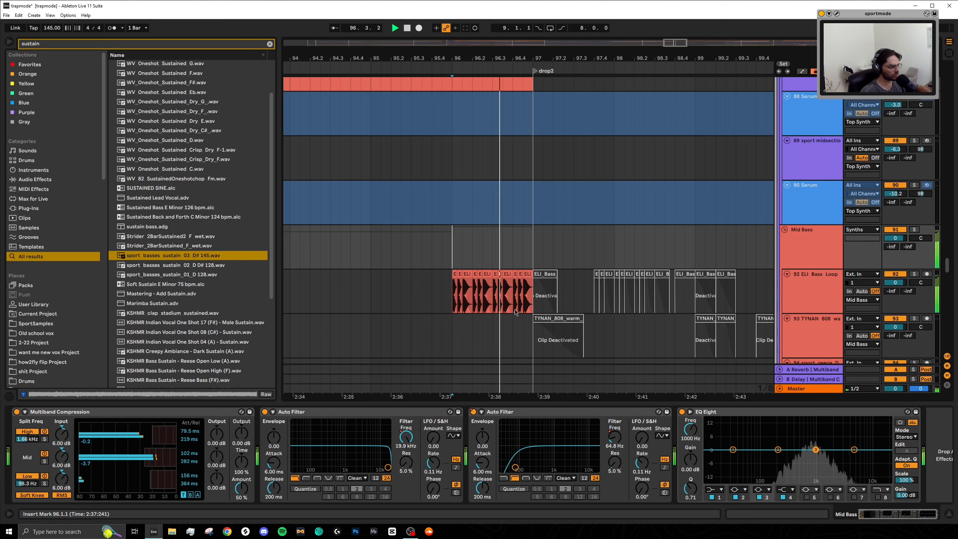
scroll(520, 310, "down", 17)
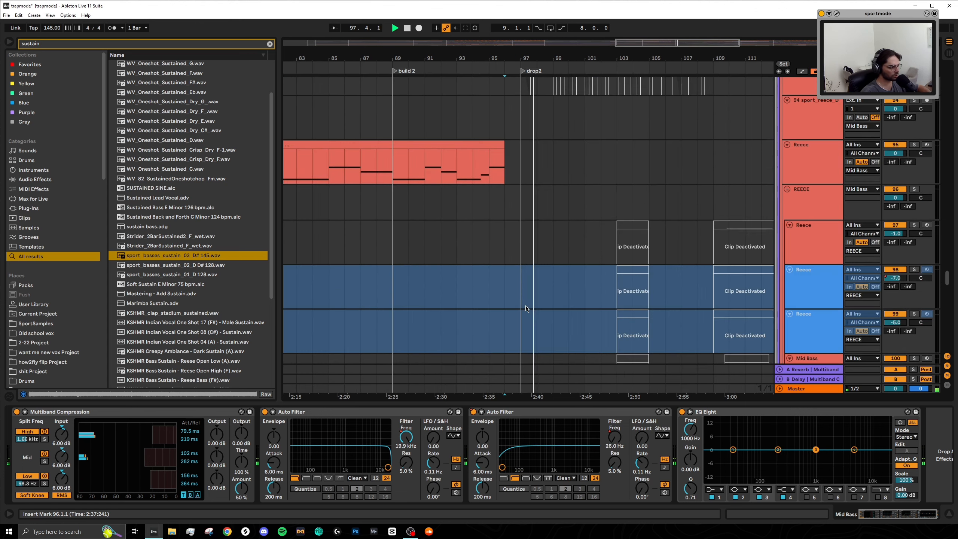
key("space")
Set the insert mark at 95.1.1 on the 113 Cruel_LeadVocal track, view its chopped clips before drop2 and solo the track
scroll(518, 306, "down", 10)
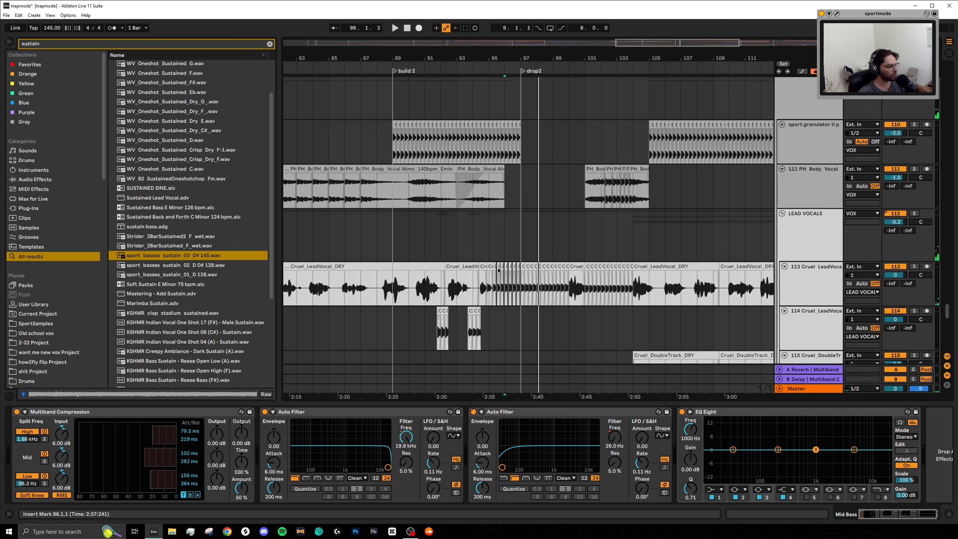
left_click(489, 288)
scroll(489, 289, "up", 5)
scroll(661, 320, "right", 4)
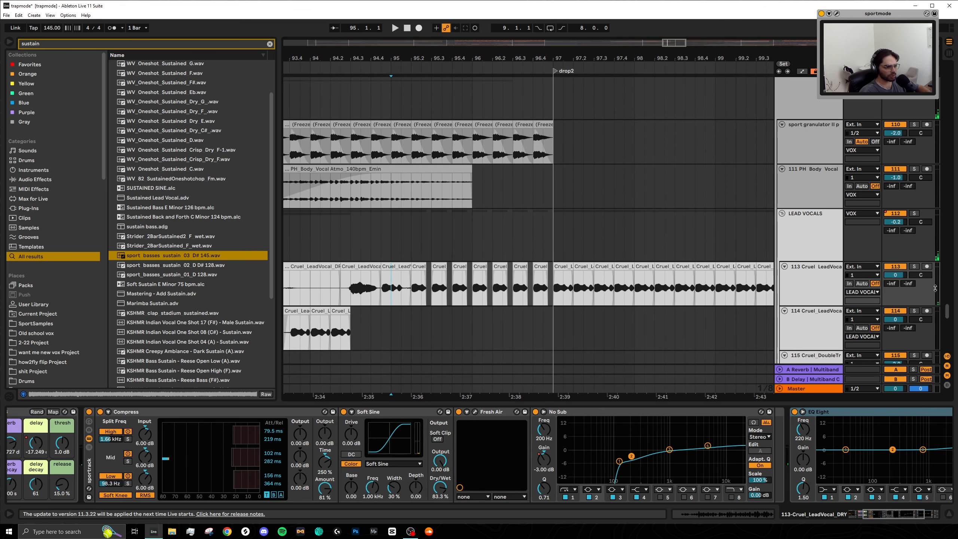
left_click(914, 267)
scroll(419, 288, "left", 3)
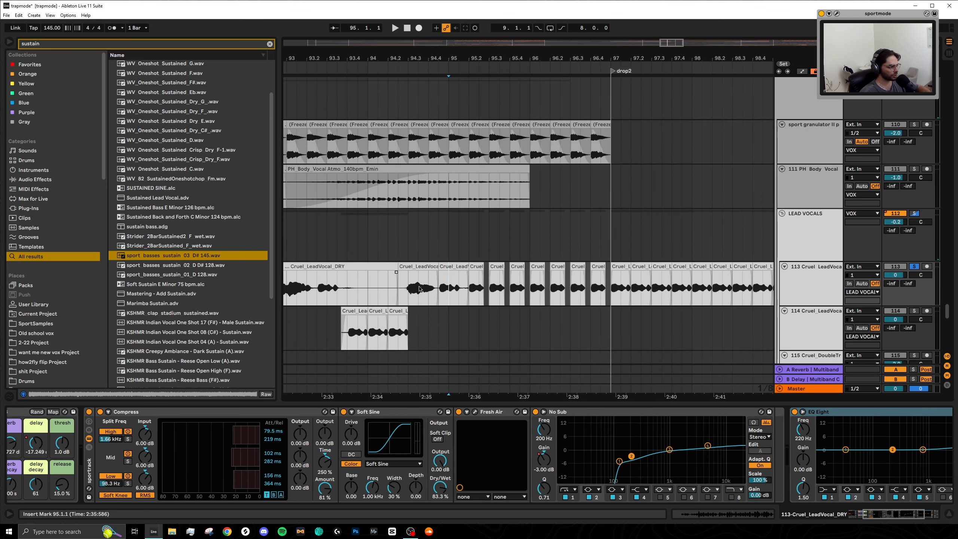
Play the soloed lead vocal chops from 94.3.1 into drop2 and view the EQ Eight and Utility ending the track's device chain
key("space")
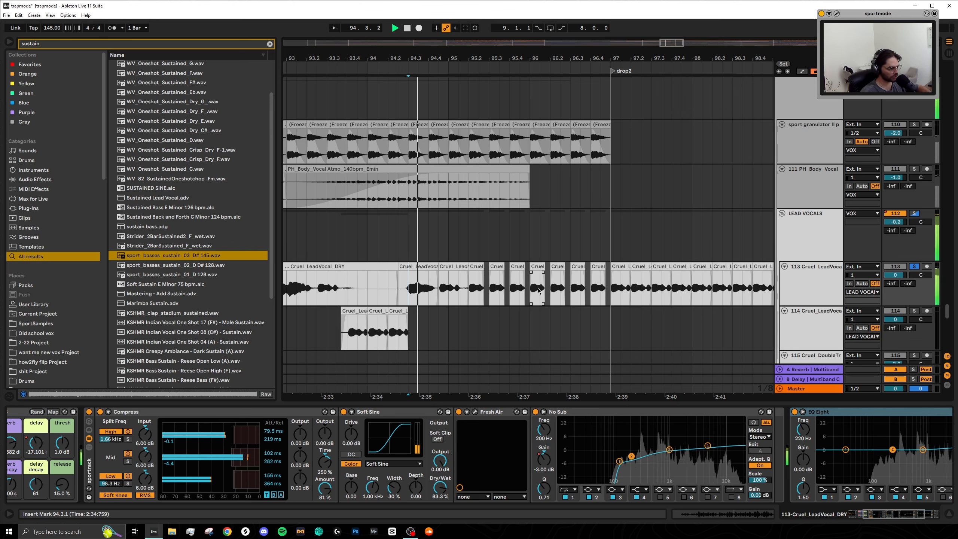
left_click(906, 515)
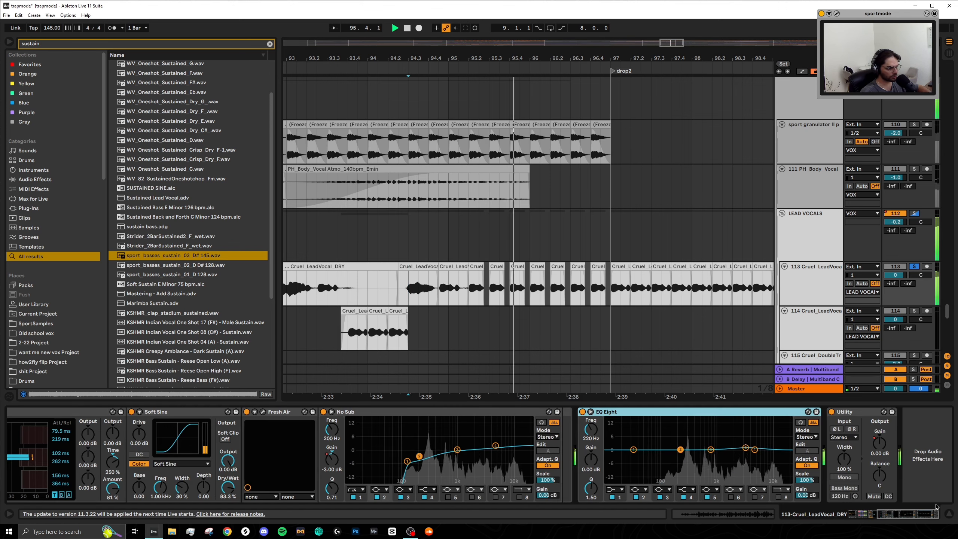
scroll(540, 302, "right", 2)
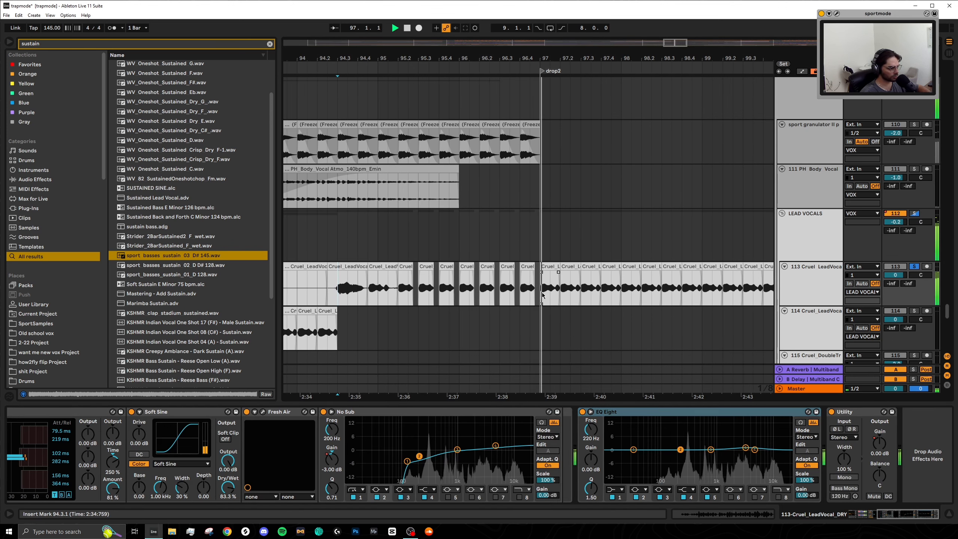
scroll(574, 354, "right", 2)
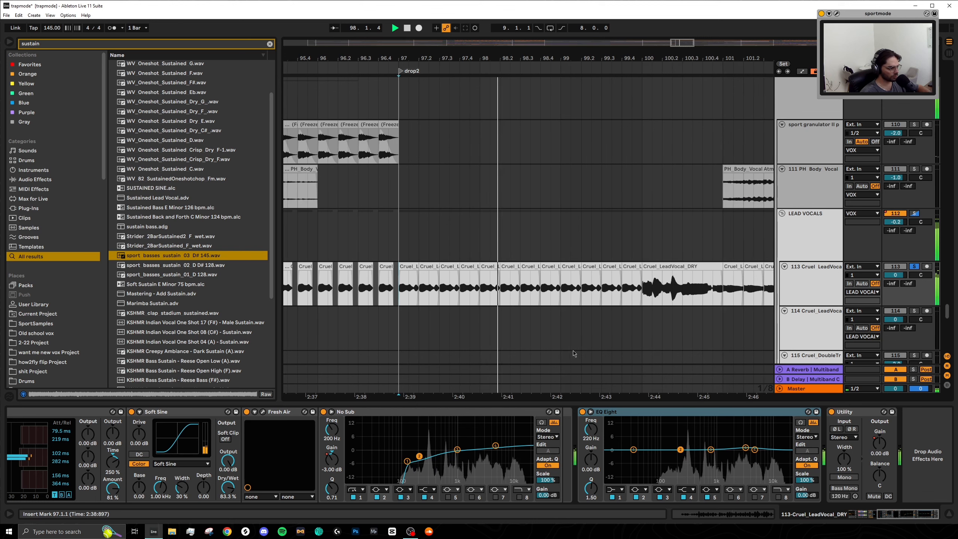
Display the Utility Gain automation on the 113 Cruel_LeadVocal track and listen to its drop2 chops with the VOX group before stopping
right_click(884, 446)
left_click(885, 448)
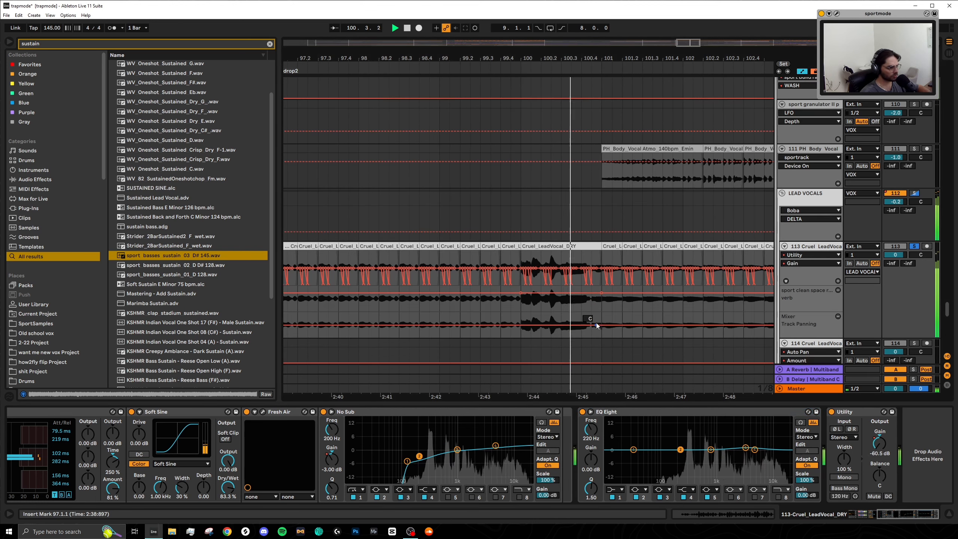
scroll(671, 268, "up", 3)
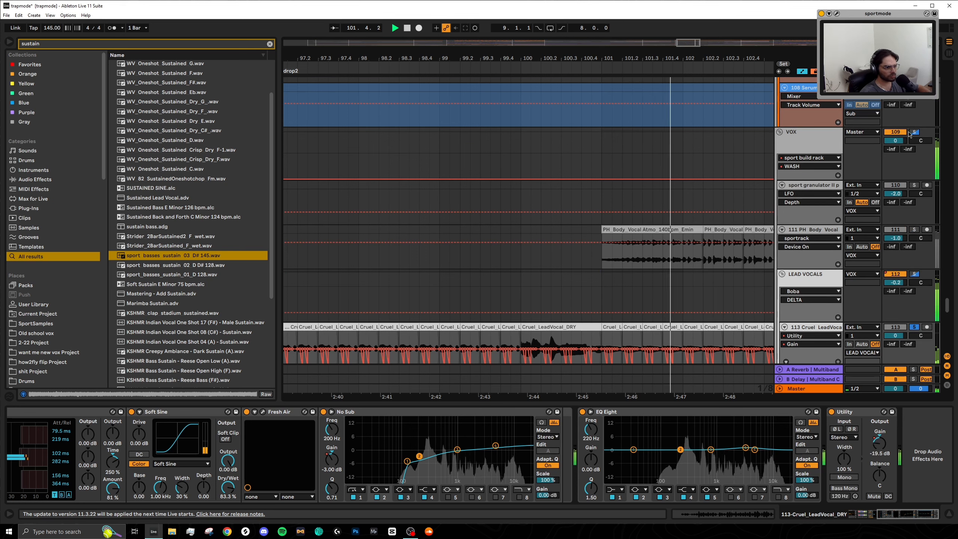
scroll(678, 256, "right", 4)
scroll(661, 287, "down", 5)
scroll(661, 287, "down", 3)
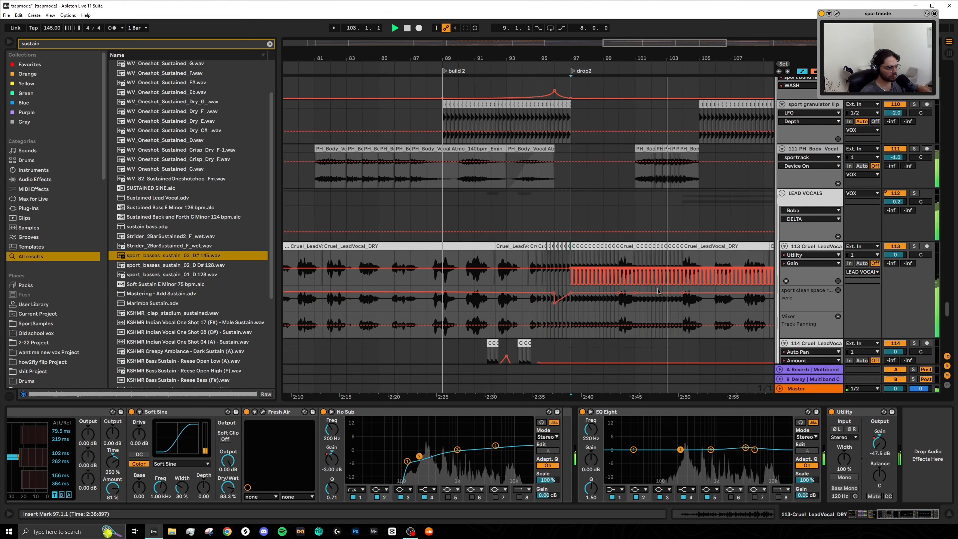
scroll(635, 282, "right", 3)
scroll(634, 281, "up", 5)
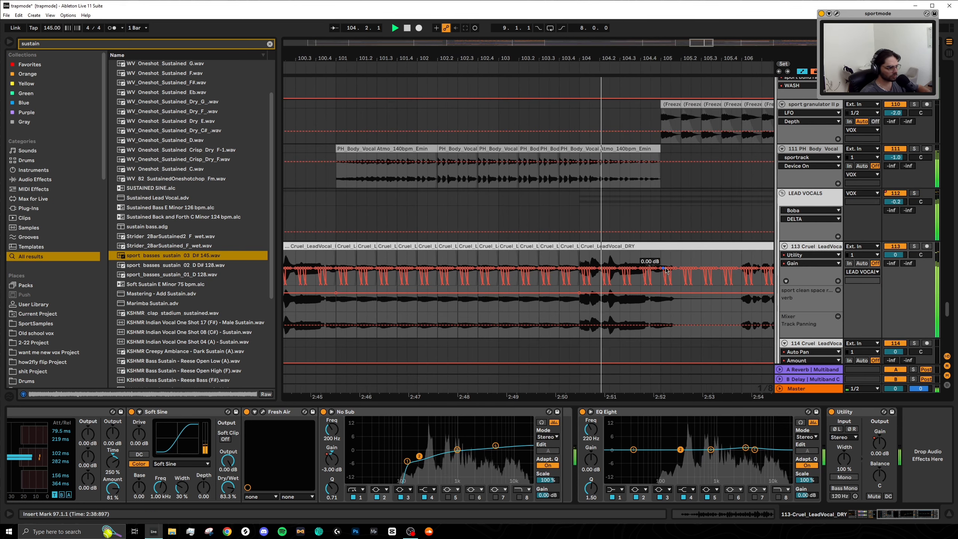
scroll(681, 295, "down", 5)
key("space")
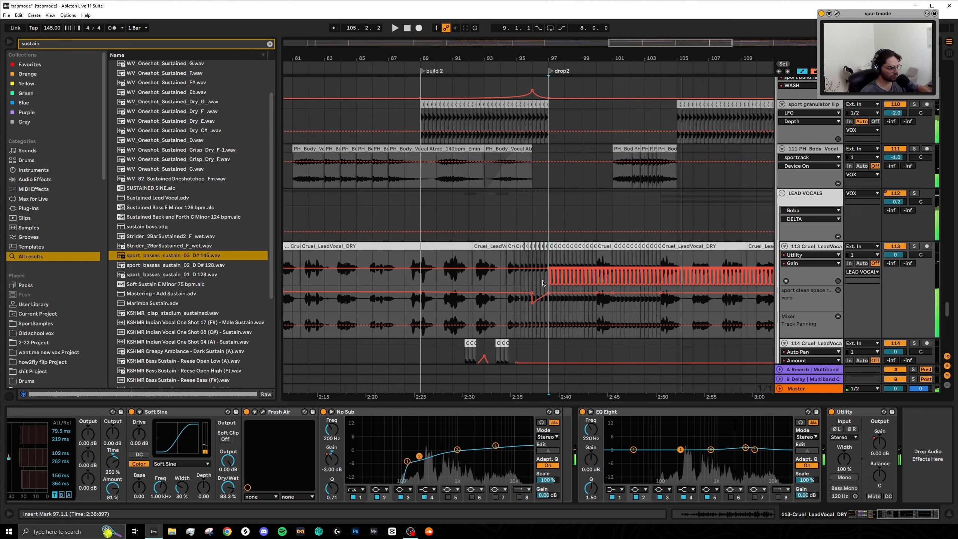
Examine the repeating Utility Gain dips on the lead vocal chops up close from the start of drop2
scroll(552, 263, "up", 5)
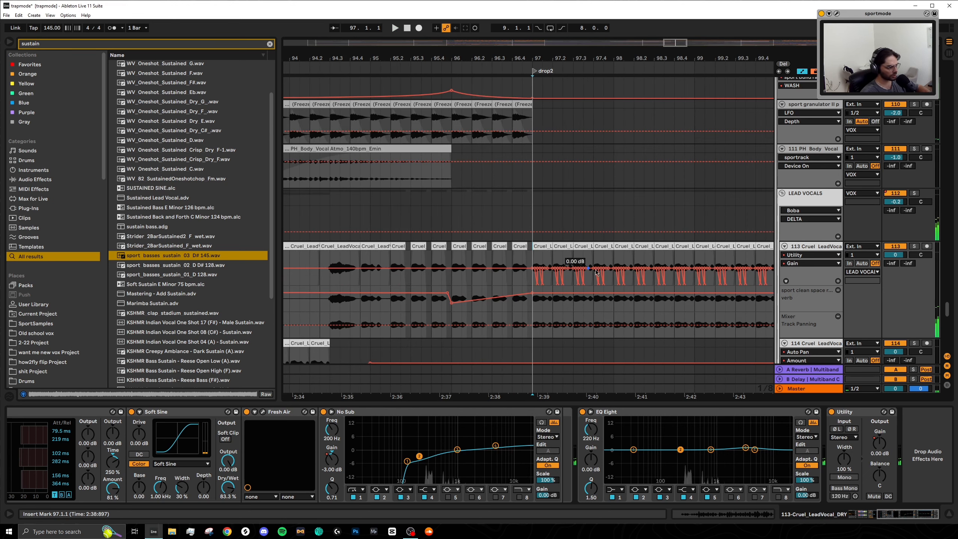
scroll(528, 274, "up", 5)
scroll(674, 279, "right", 3)
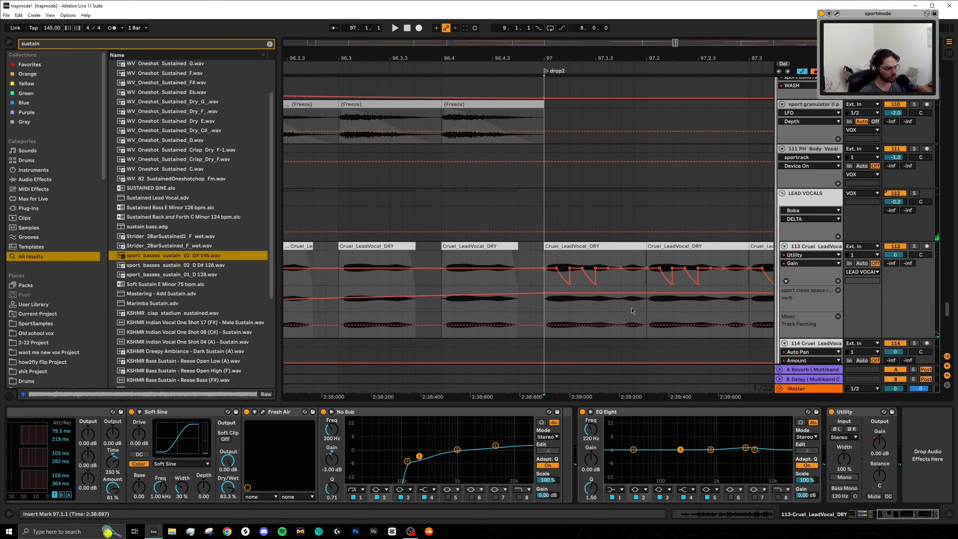
scroll(601, 281, "down", 5)
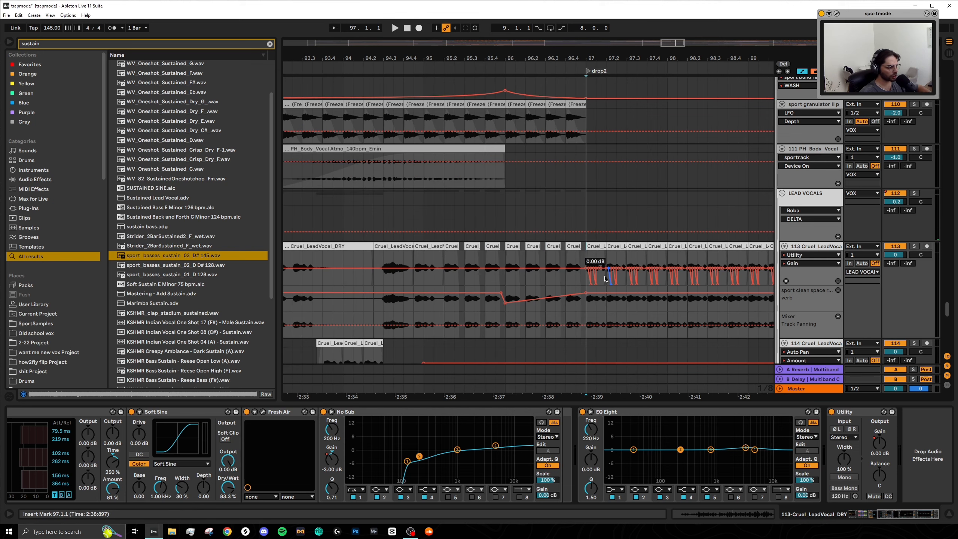
scroll(584, 279, "right", 5)
scroll(623, 287, "up", 3)
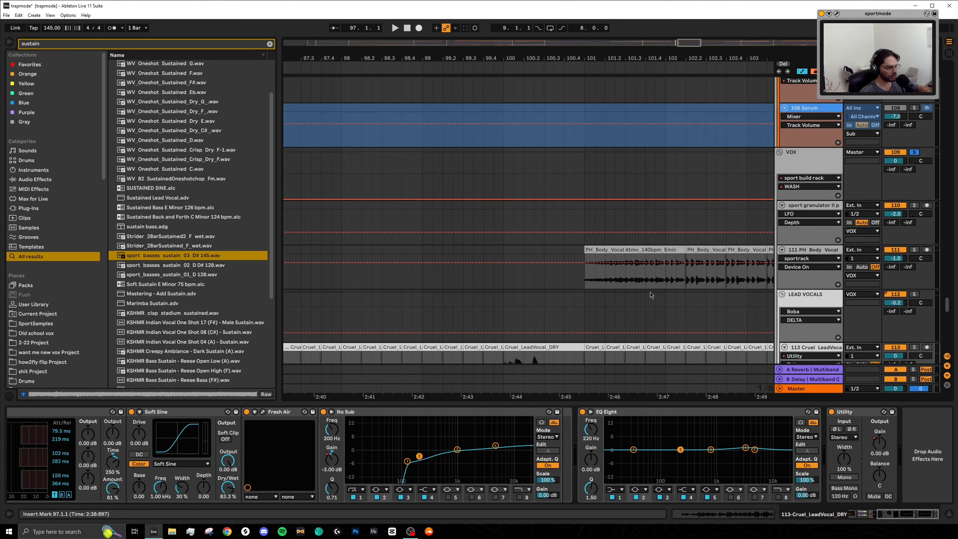
scroll(588, 284, "down", 4)
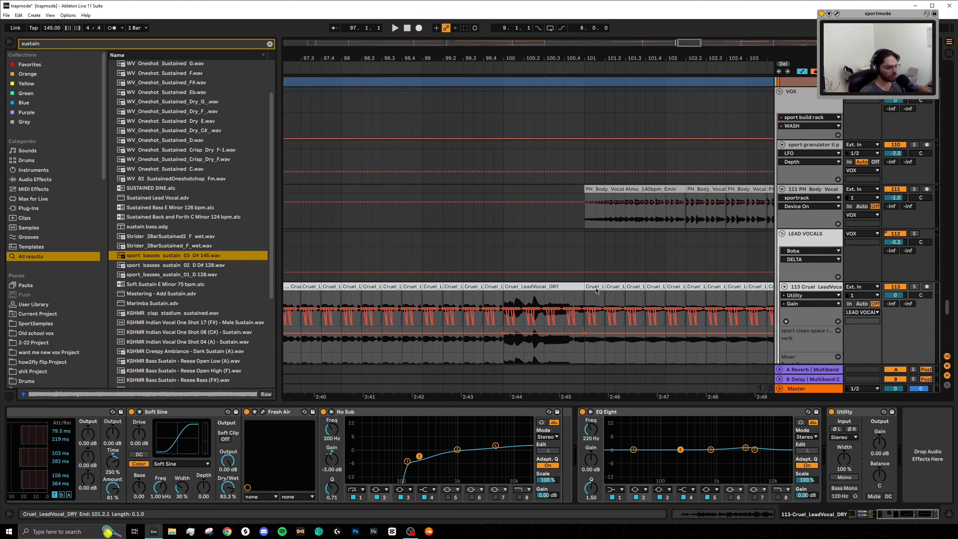
Return to the DRUMS group with the full mix active and play from 96.1.1 into drop2
scroll(586, 285, "down", 5)
scroll(596, 284, "down", 5)
scroll(606, 289, "up", 2)
scroll(605, 288, "up", 10)
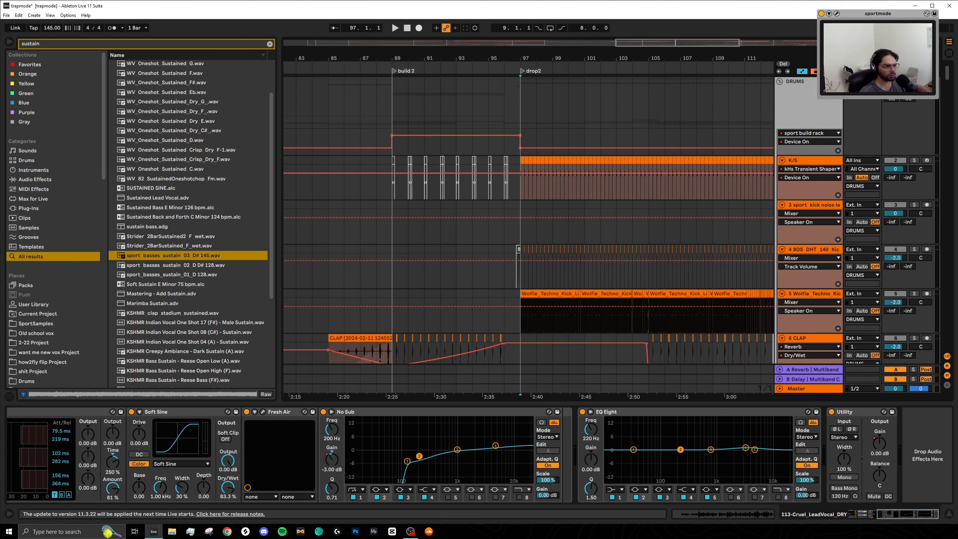
left_click(683, 218)
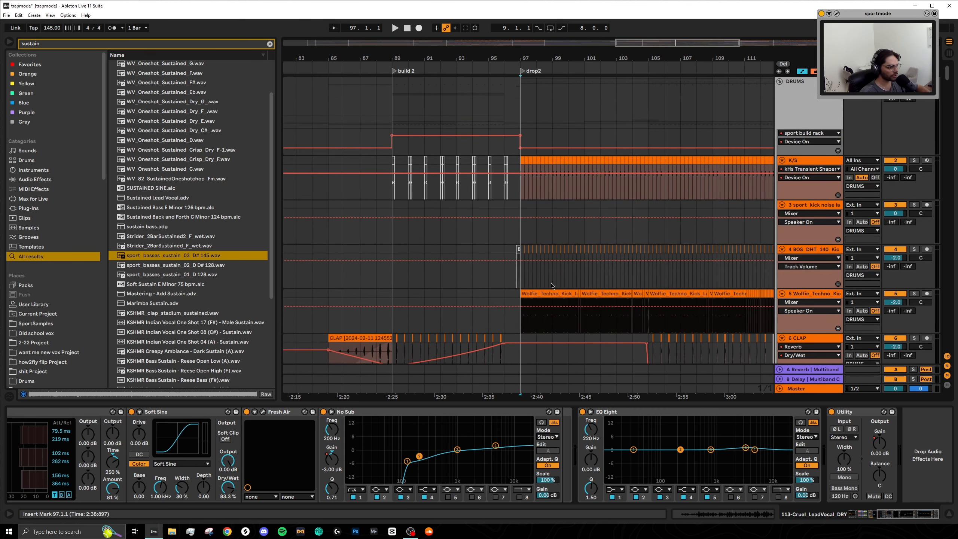
left_click(504, 149)
key("space")
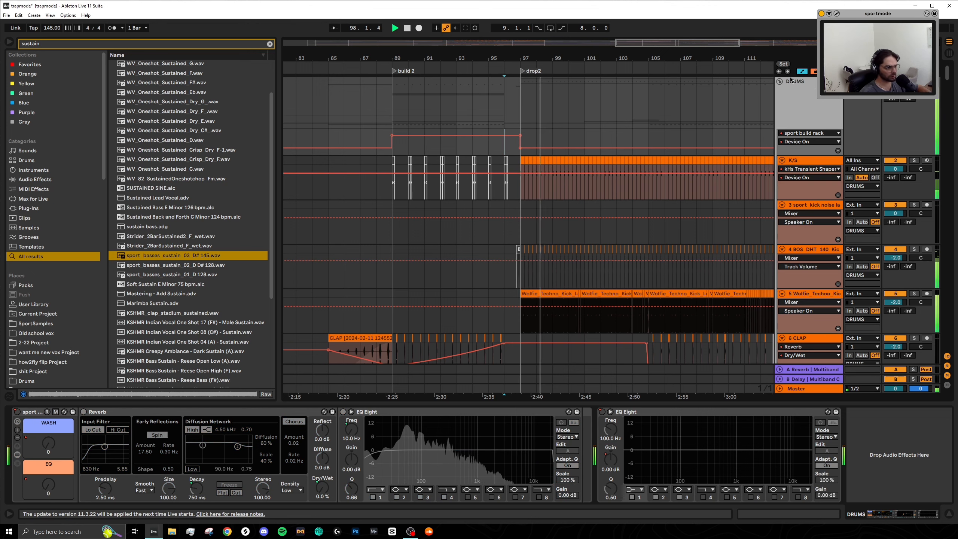
Hide the automation lanes and look over the drum and percussion clips in drop2 while listening, ending with playback stopped
left_click(801, 72)
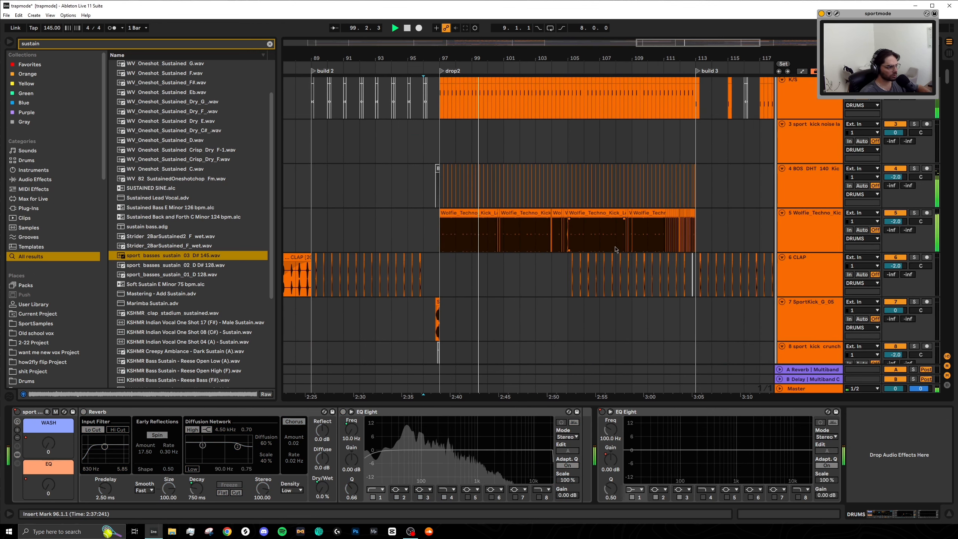
scroll(516, 217, "down", 3)
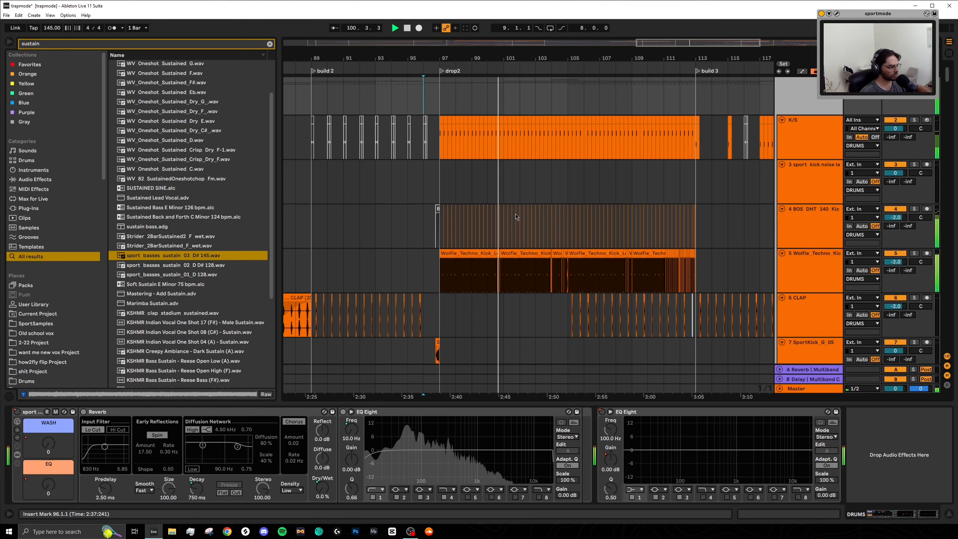
scroll(559, 238, "down", 15)
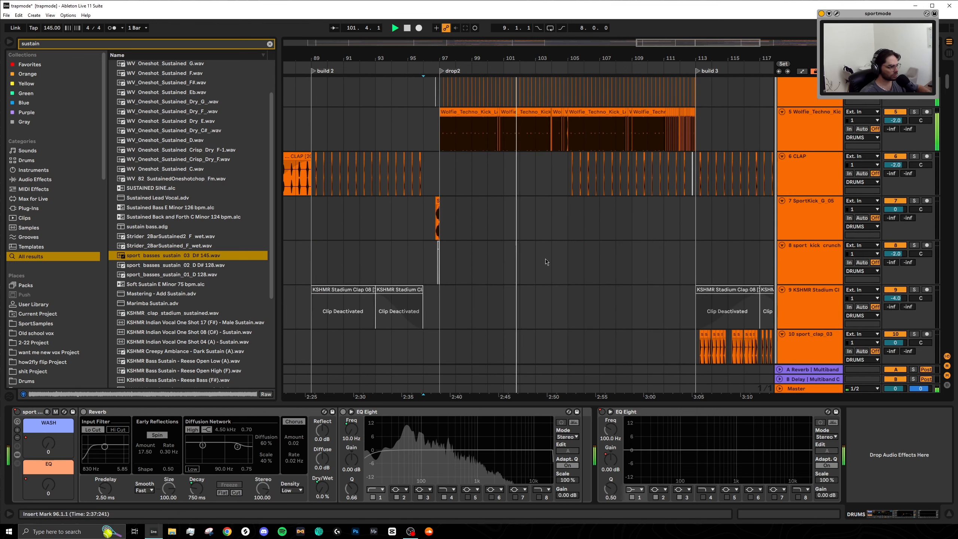
scroll(550, 274, "down", 10)
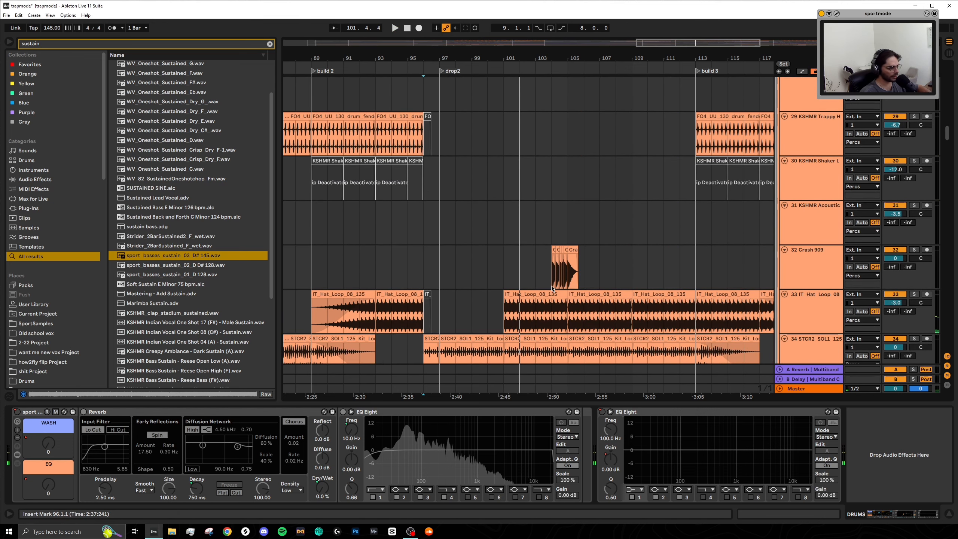
Set the insert mark at 104.1.1 on the 31 KSHMR Acoustic track and play through the crash and hat loops
scroll(551, 285, "up", 5, "ctrl")
left_click(539, 231)
scroll(538, 232, "down", 5, "ctrl")
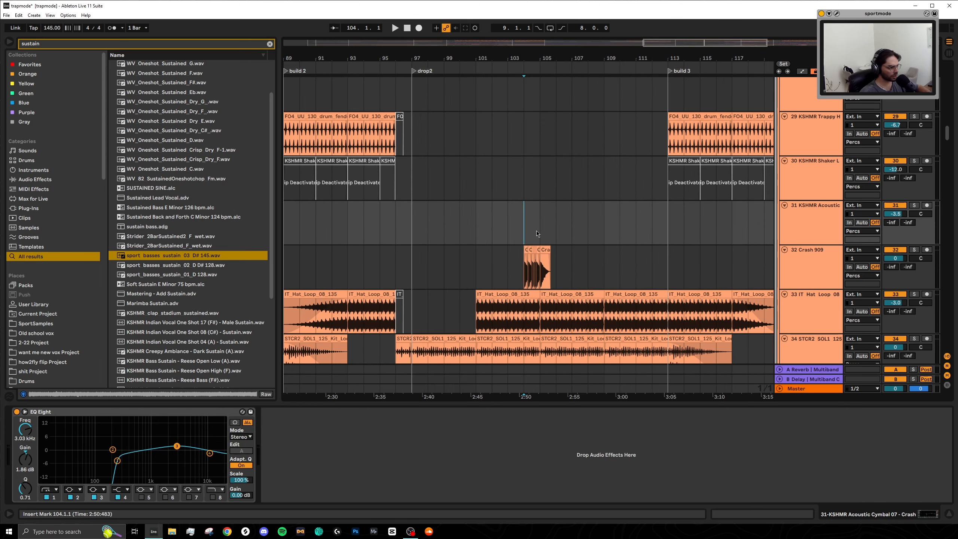
scroll(549, 244, "down", 2)
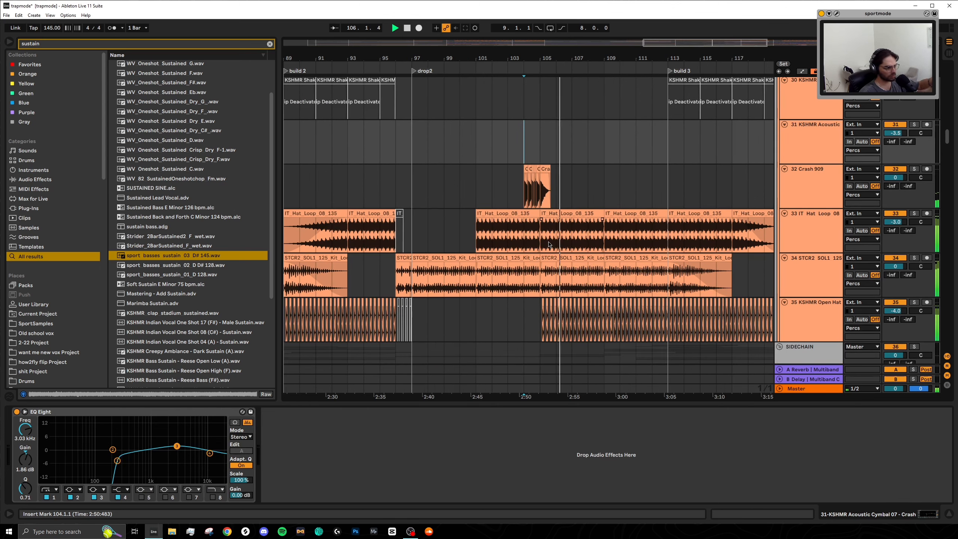
Audition the K/S track in solo, then solo the 5 Wolfie_Techno_Kick track and play its first drop2 clip from 97.1.1
scroll(566, 249, "up", 8)
scroll(582, 255, "up", 15)
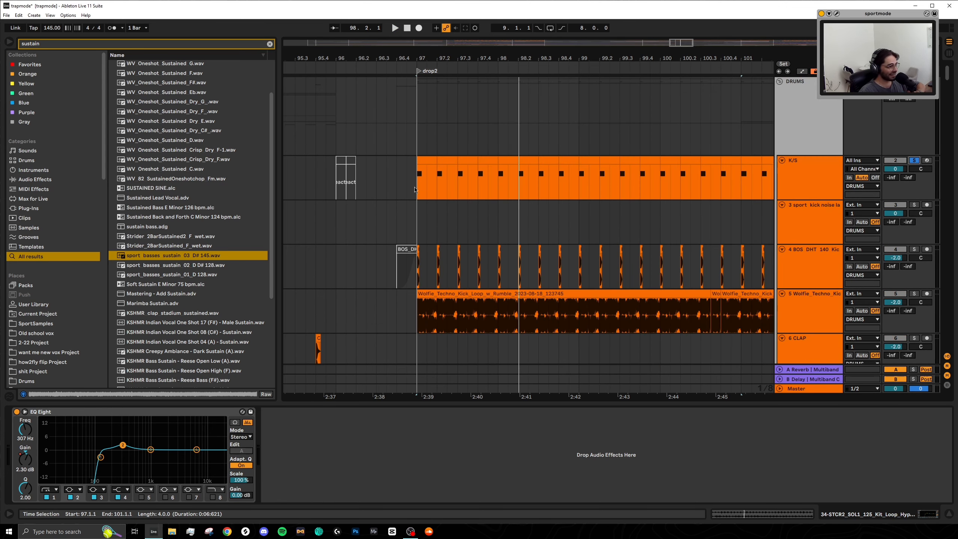
scroll(414, 314, "down", 1)
left_click(449, 273)
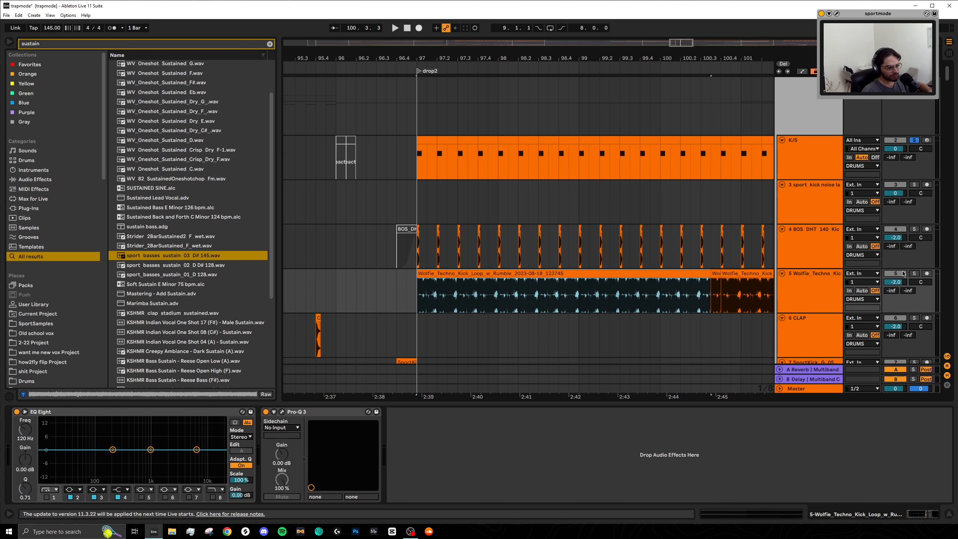
key("space")
scroll(476, 309, "left", 2)
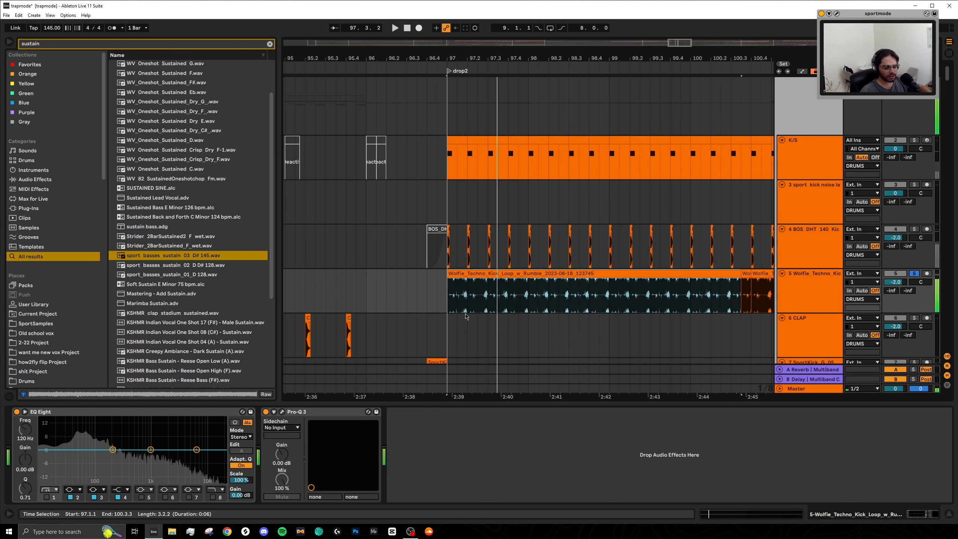
Set the insert mark at 97.1.1 on the Wolfie kick rumble loop, inspect its waveform up close and select the clip
left_click(447, 291)
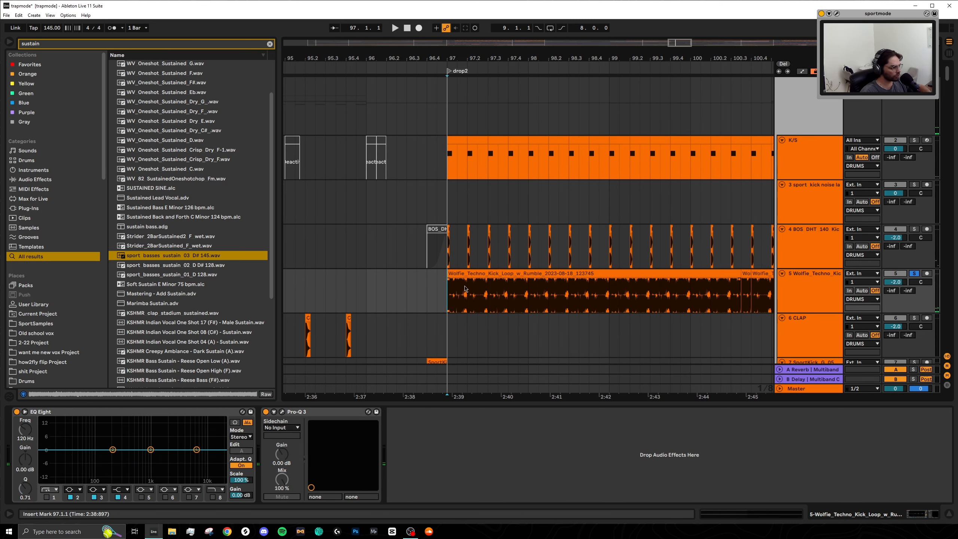
key("plus")
key("plus")
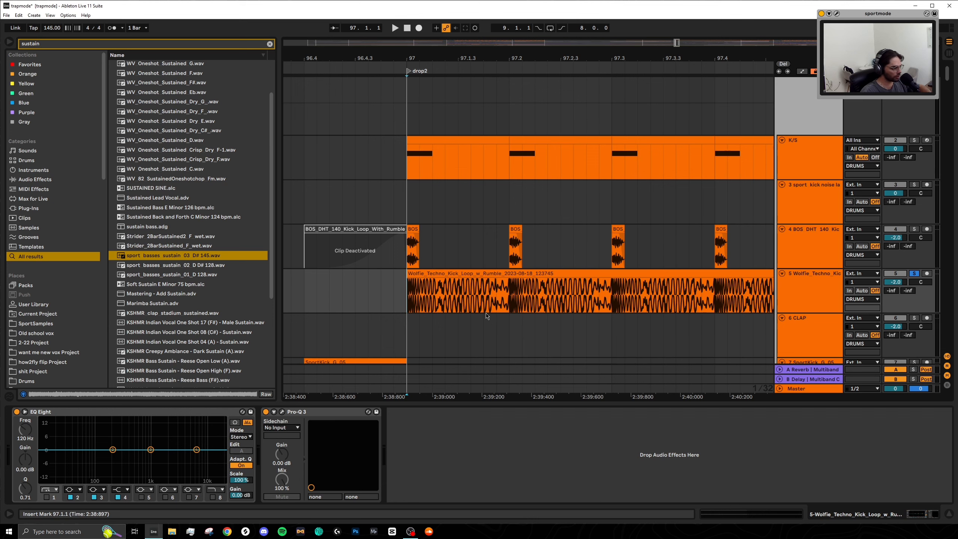
scroll(509, 304, "up", 2)
scroll(509, 304, "down", 5)
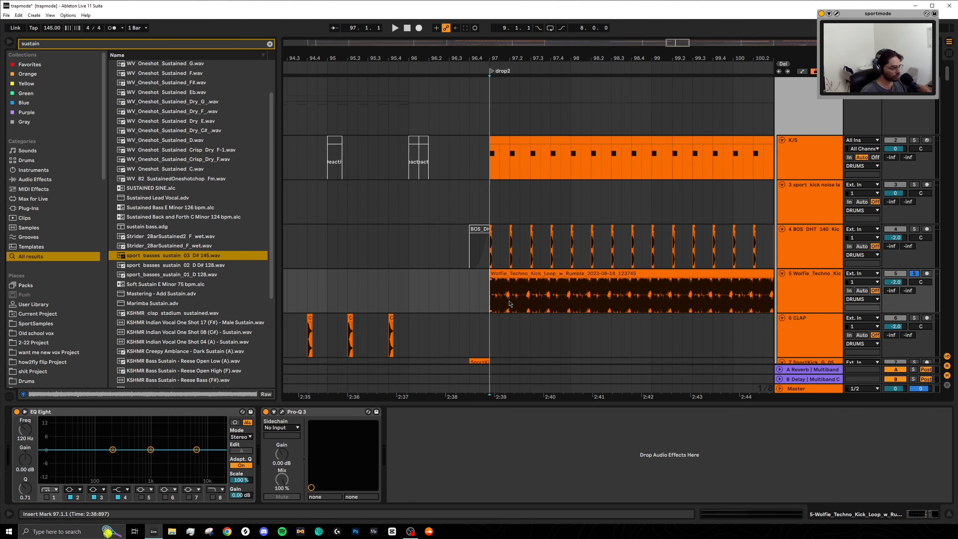
left_click(508, 284)
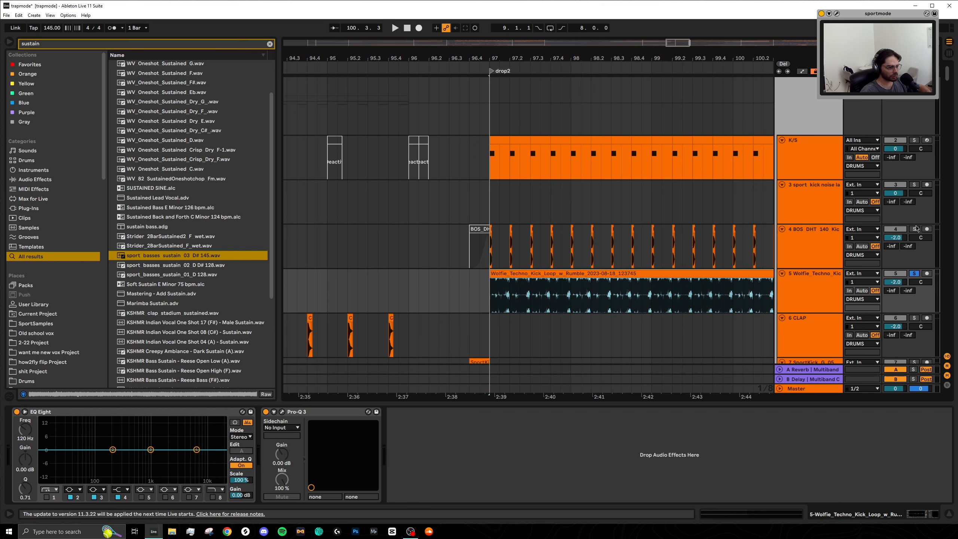
Solo the 4 BOS_DHT_140 kick track, play its chops from 97.1.1 and view its Amp, Saturator and EQ Eight devices
left_click(914, 229)
scroll(485, 261, "up", 4)
left_click(528, 256)
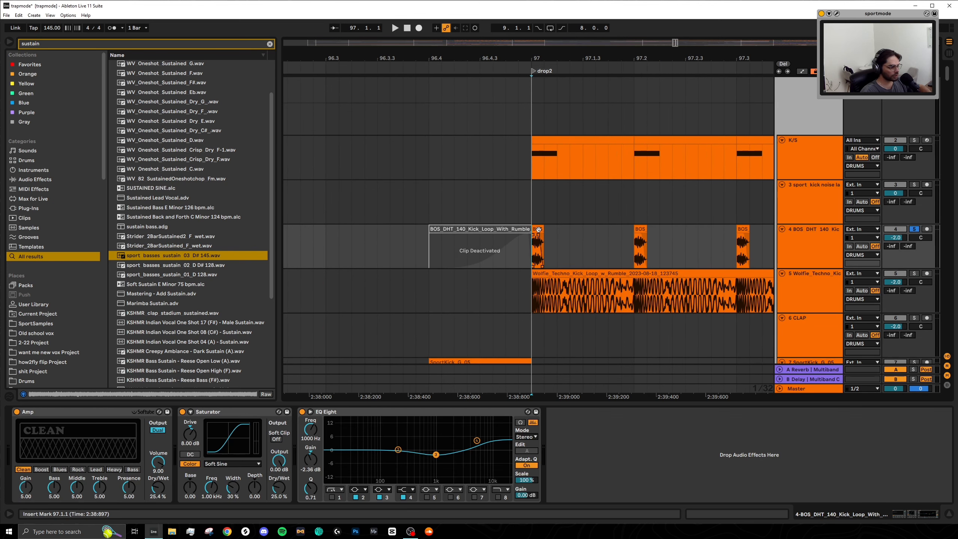
key("space")
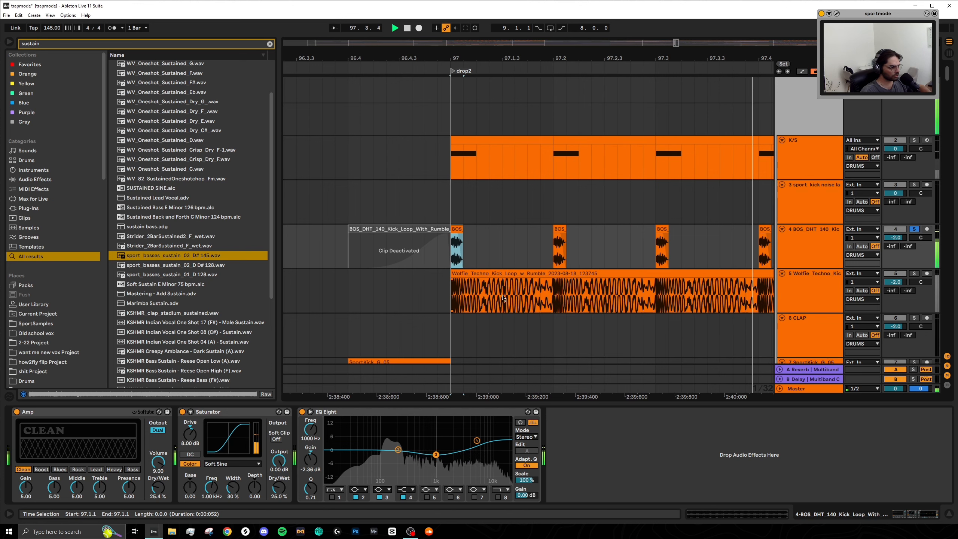
key("space")
scroll(489, 324, "down", 4)
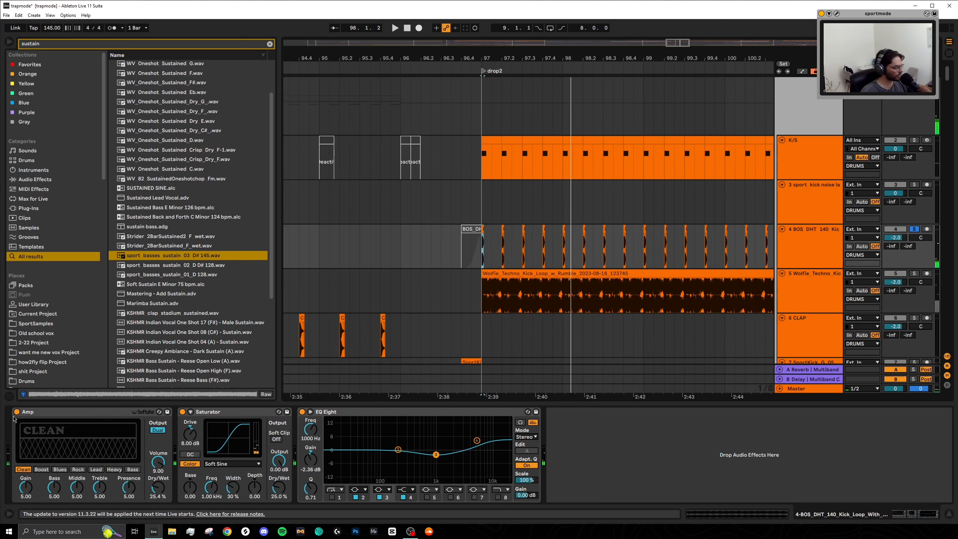
key("space")
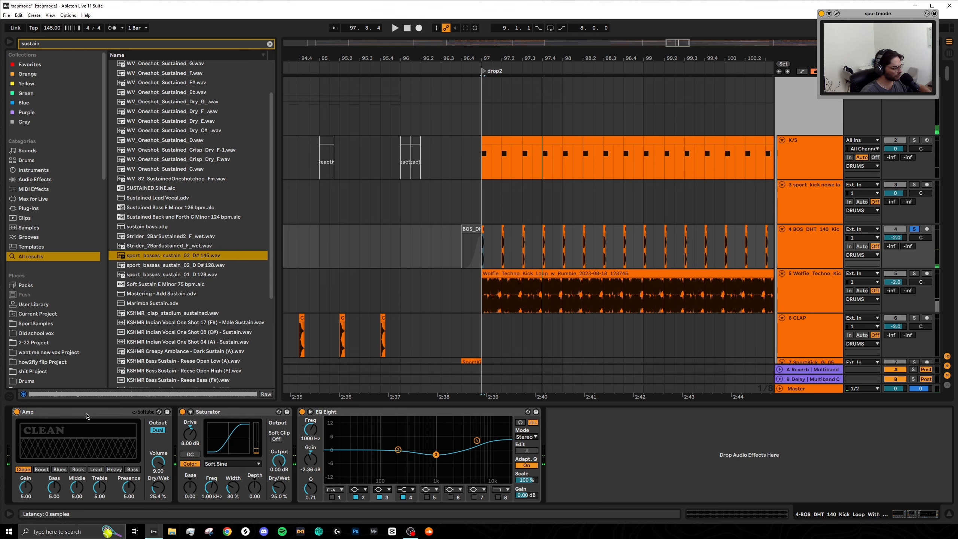
scroll(519, 251, "up", 5)
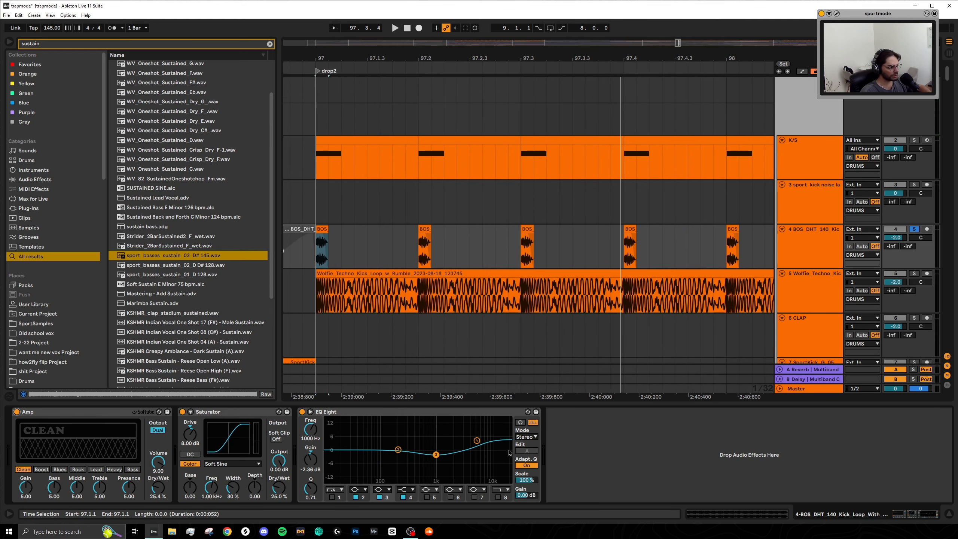
Solo the 5 Wolfie_Techno_Kick track in place of the BOS kick and play its rumble loop from 97.1.1
key("space")
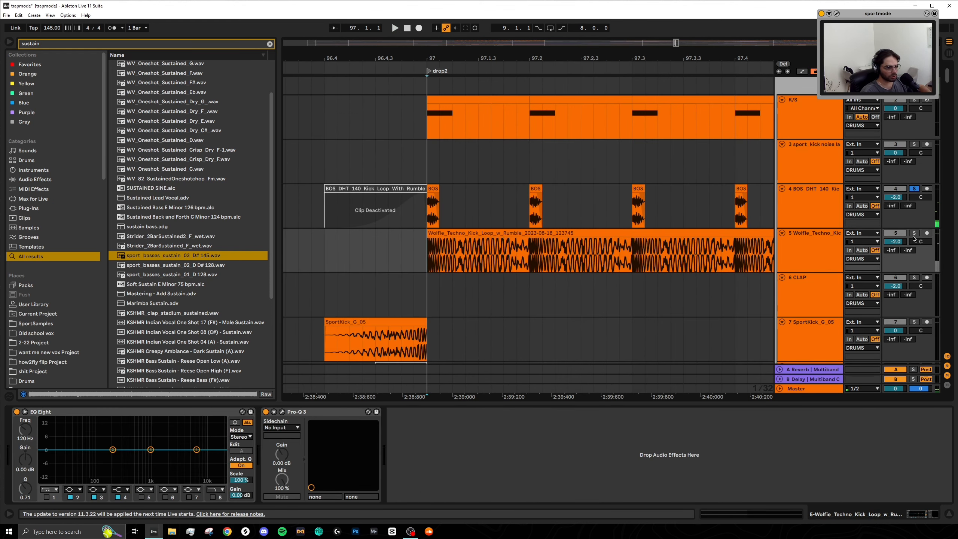
key("space")
scroll(505, 225, "down", 5)
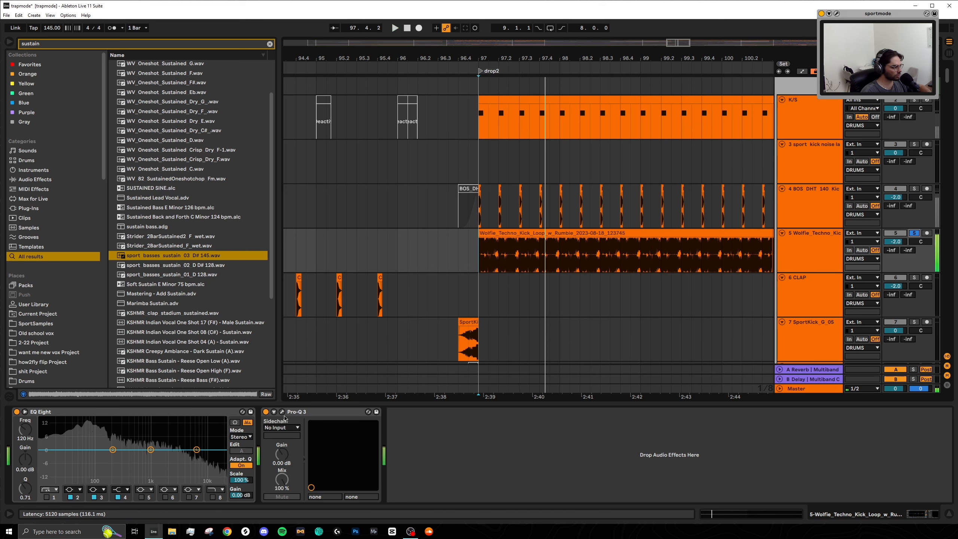
Inspect the Wolfie kick track's Pro-Q 3 curve during playback from 97.1.1, and close the plugin window
left_click(282, 412)
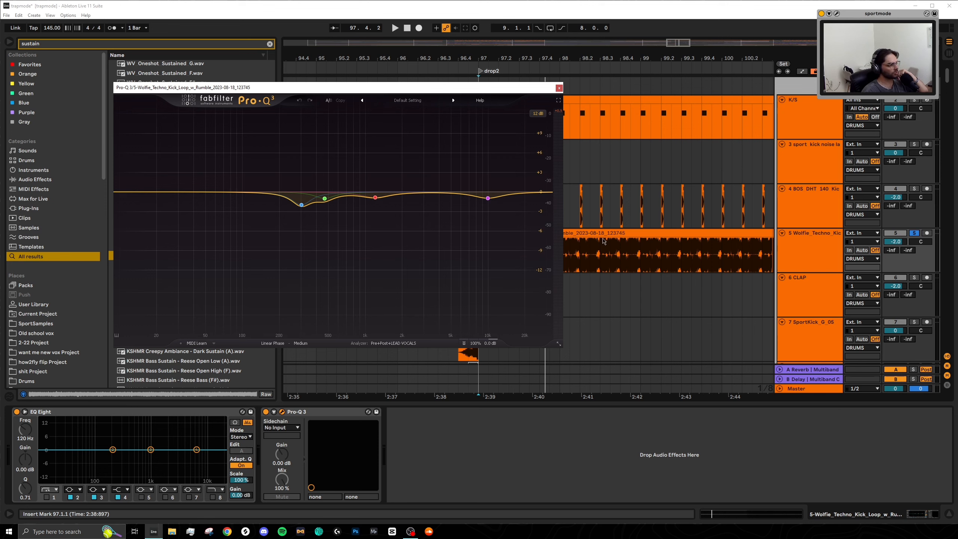
left_click_drag(527, 90, 469, 113)
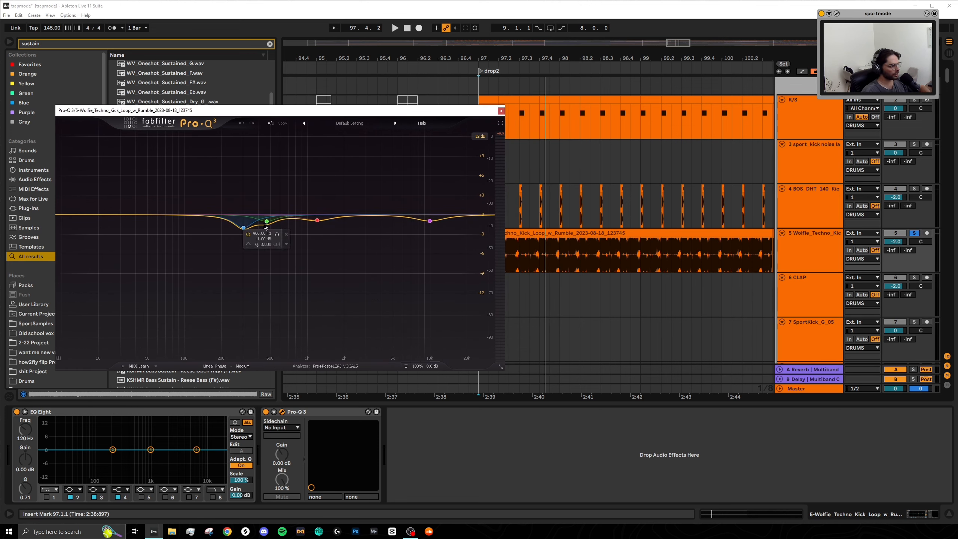
key("space")
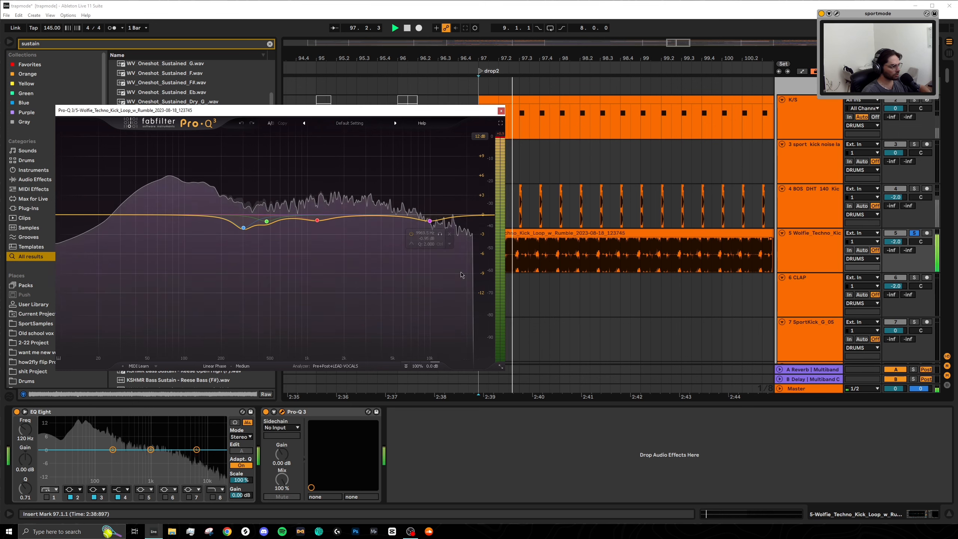
left_click(500, 110)
key("space")
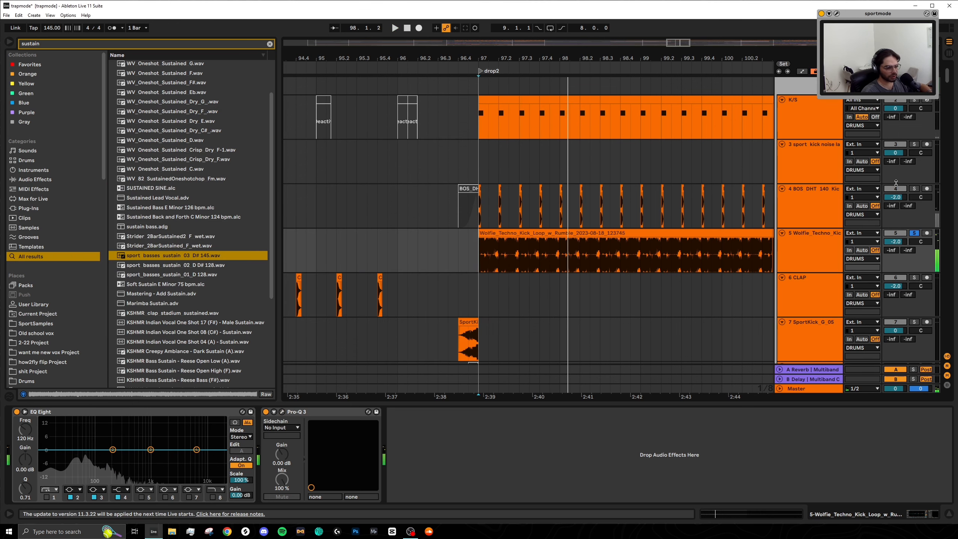
Solo the BOS_DHT_140 and Wolfie kick tracks together, set the insert mark at 97.1.1 and play both layers
scroll(487, 240, "up", 5)
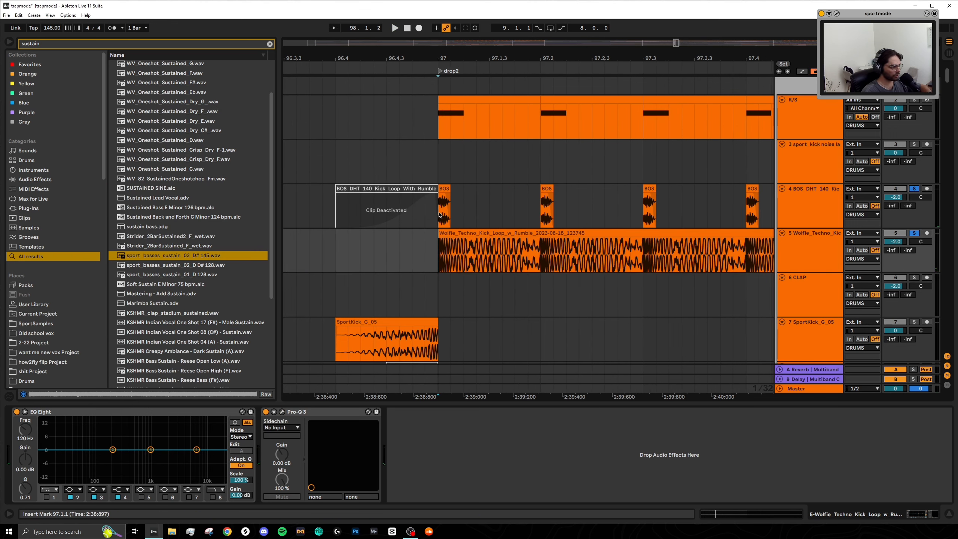
left_click(442, 213)
scroll(448, 202, "down", 5)
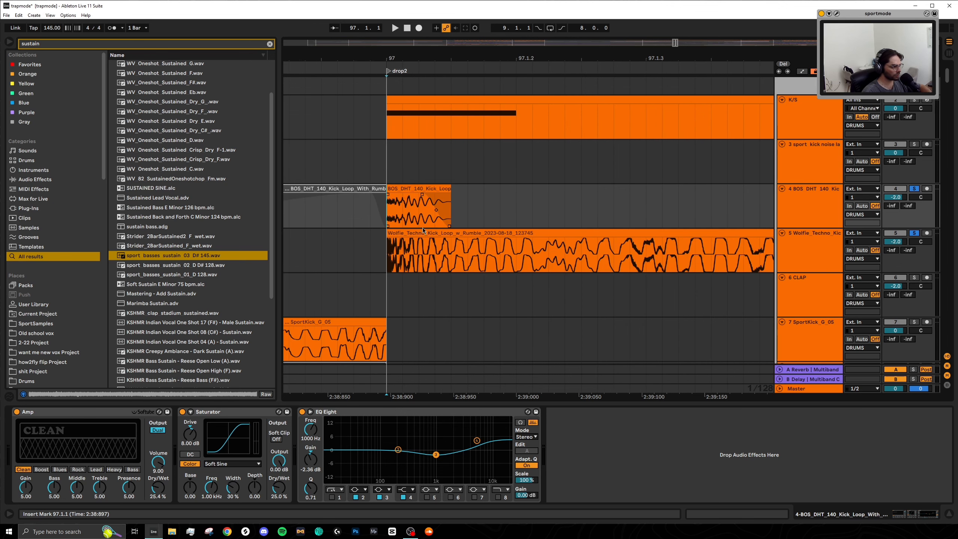
key("space")
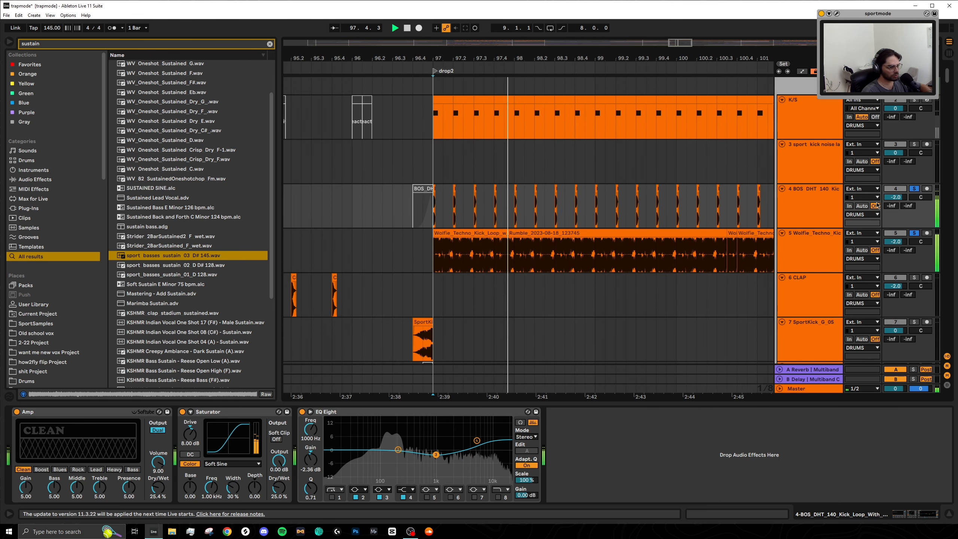
Unsolo the BOS kick, set the insert mark at 103.4.1 on the Wolfie track and play its chopped edits
left_click(914, 188)
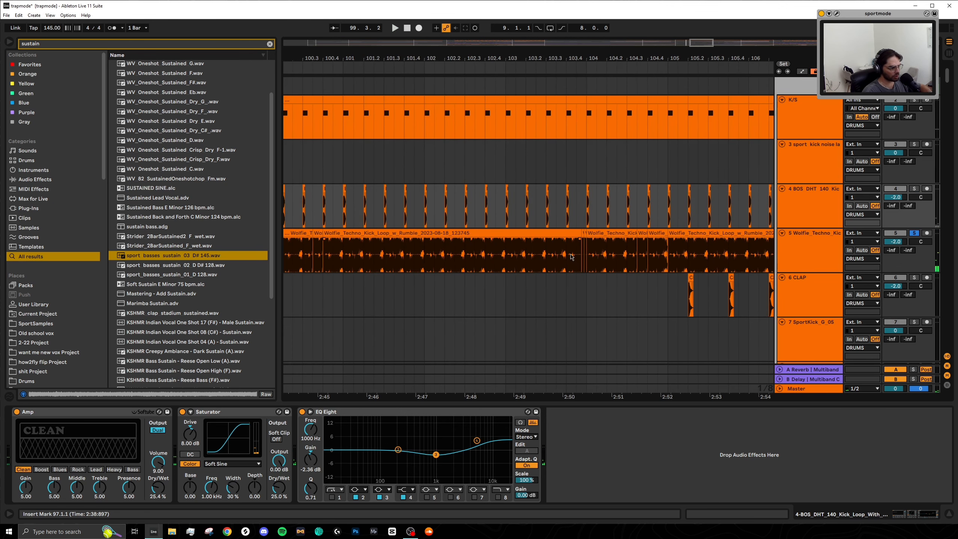
left_click(463, 252)
scroll(463, 253, "up", 5)
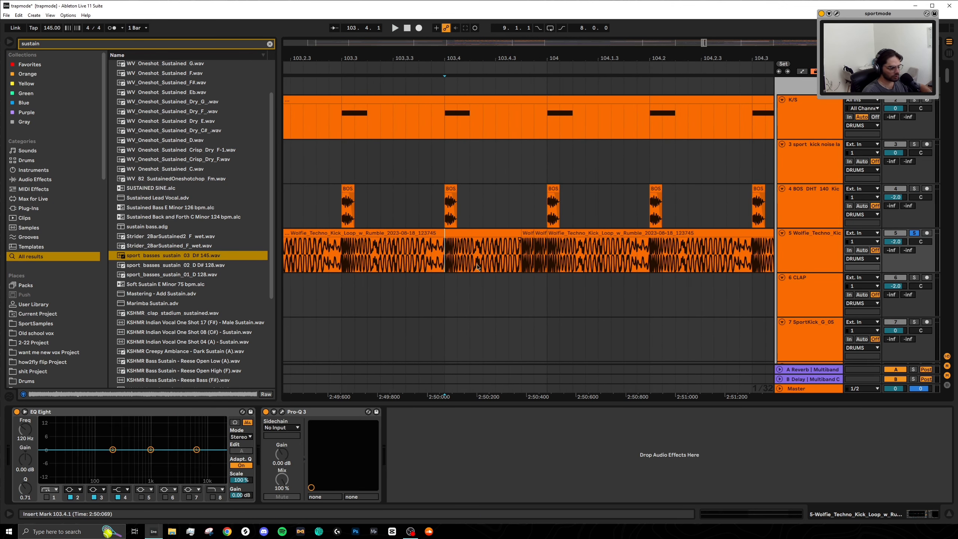
key("space")
Set the insert mark at 111.1.1 on the Wolfie track and play its rapid kick chops leading into build 3
scroll(415, 260, "down", 5)
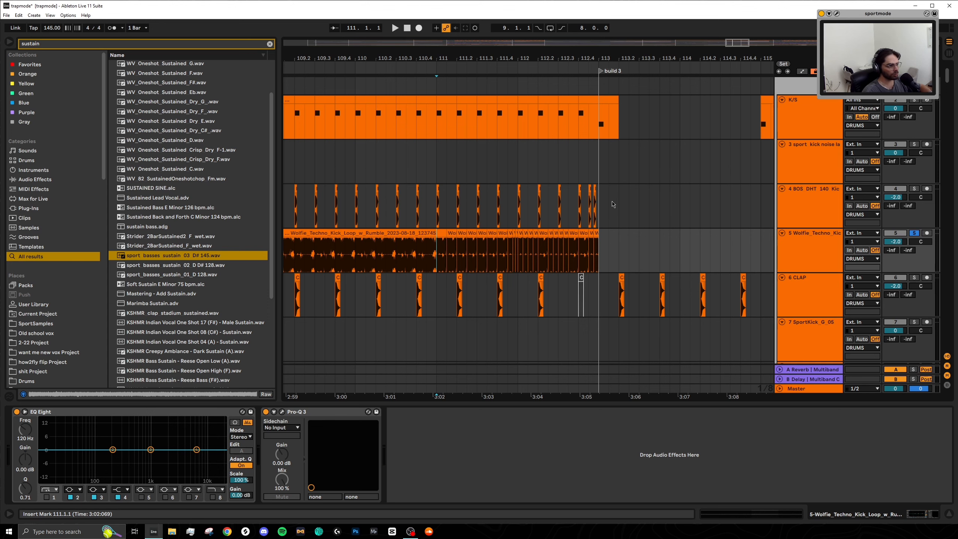
key("space")
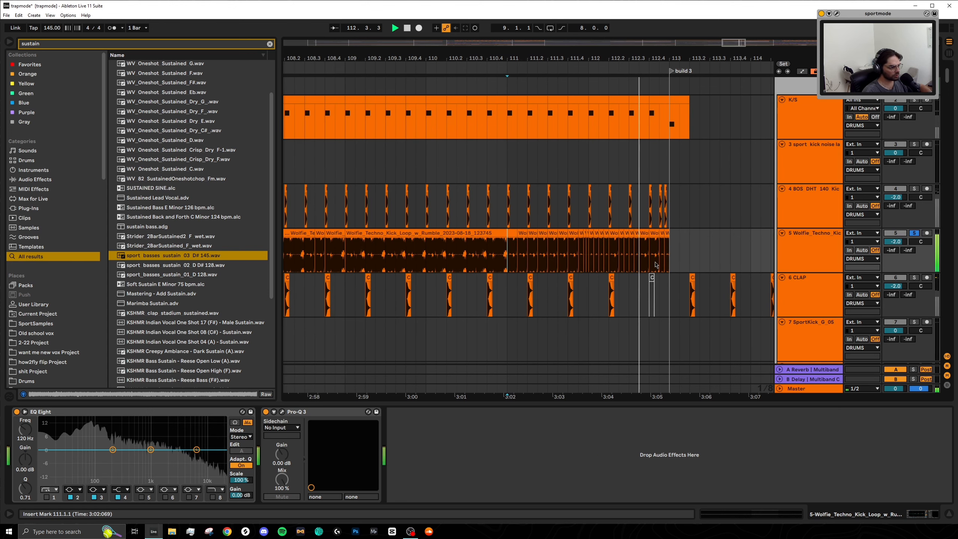
key("space")
Set the insert mark at 104.4.3 on the 6 CLAP track, solo it and play the claps
scroll(663, 264, "down", 5)
scroll(516, 253, "down", 2)
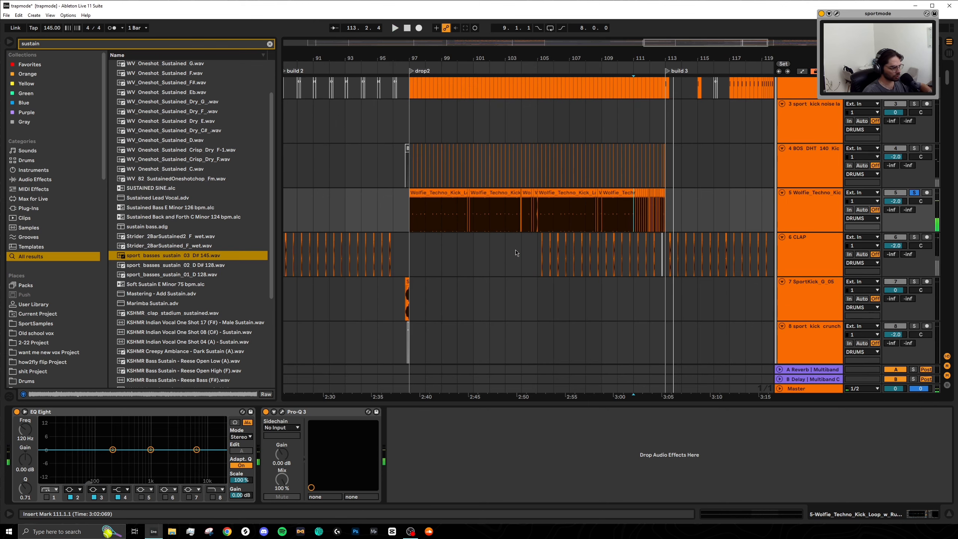
scroll(517, 253, "down", 2)
scroll(532, 230, "up", 5)
left_click_drag(553, 222, 771, 198)
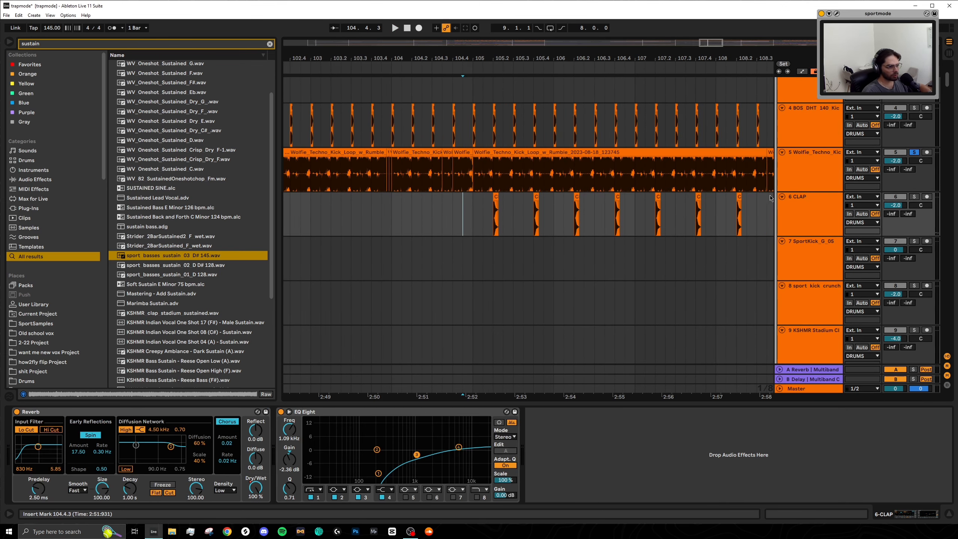
left_click(914, 196)
key("space")
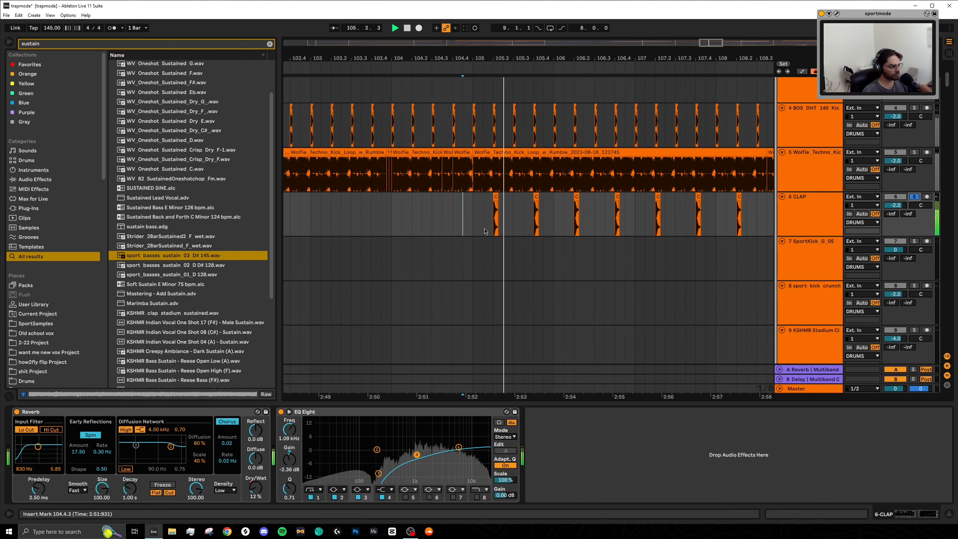
Solo the 34 STCR2_SOL1 track in the percussion group and select its loop clip from 97.1.1 to 101.1.1
scroll(504, 216, "down", 5)
scroll(503, 215, "up", 3)
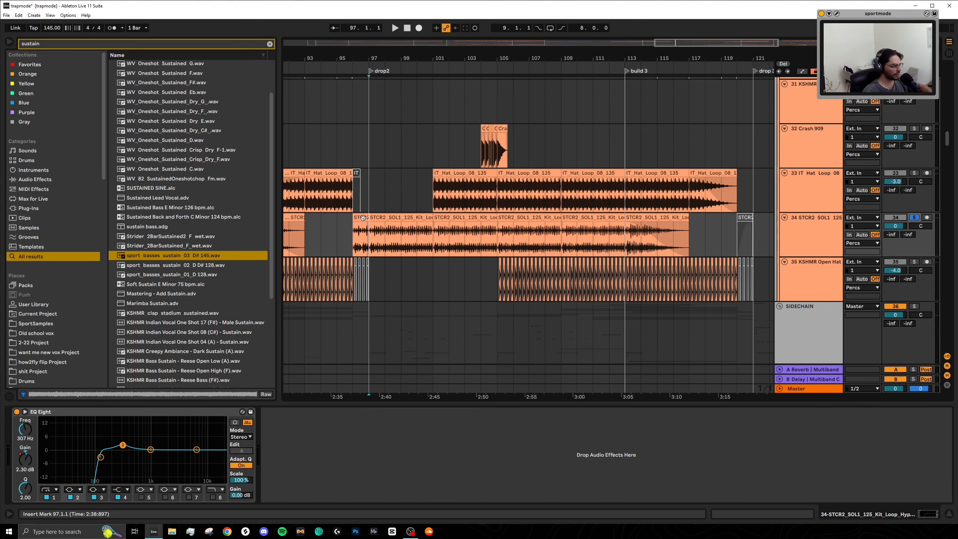
left_click(385, 218)
scroll(464, 306, "up", 1)
scroll(465, 306, "left", 1)
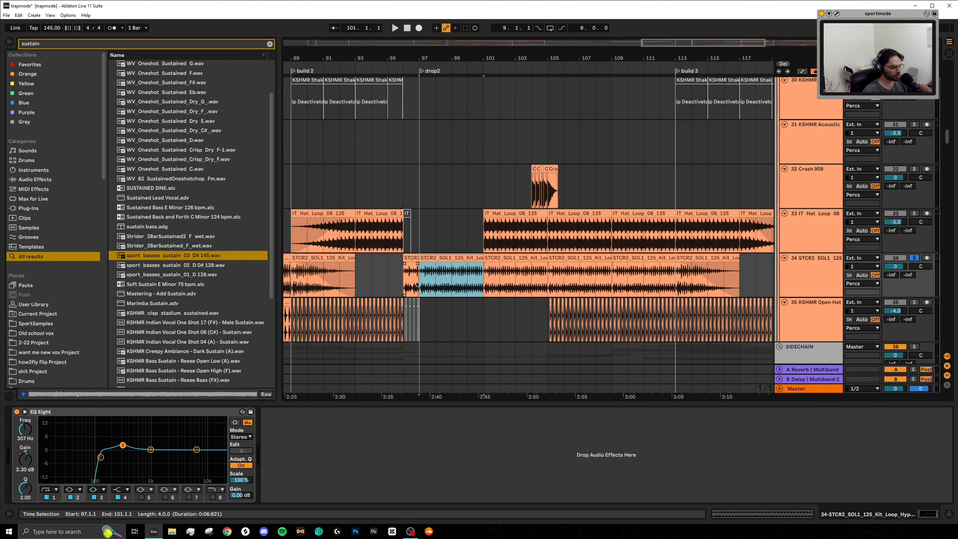
Set the insert mark at 101.1.1 on the 33 IT_Hat_Loop_08 track, solo it and play the hat loop
left_click(483, 229)
key("space")
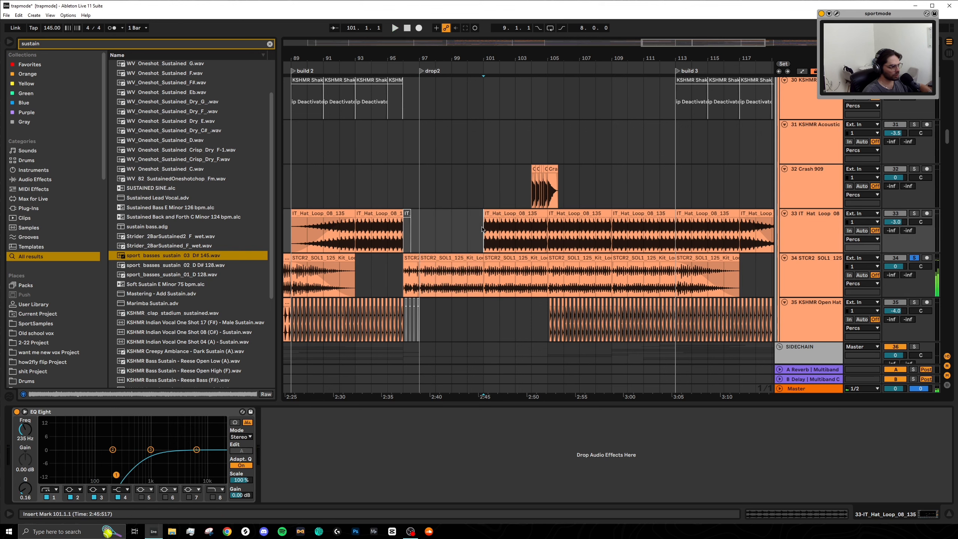
left_click(915, 214)
key("space")
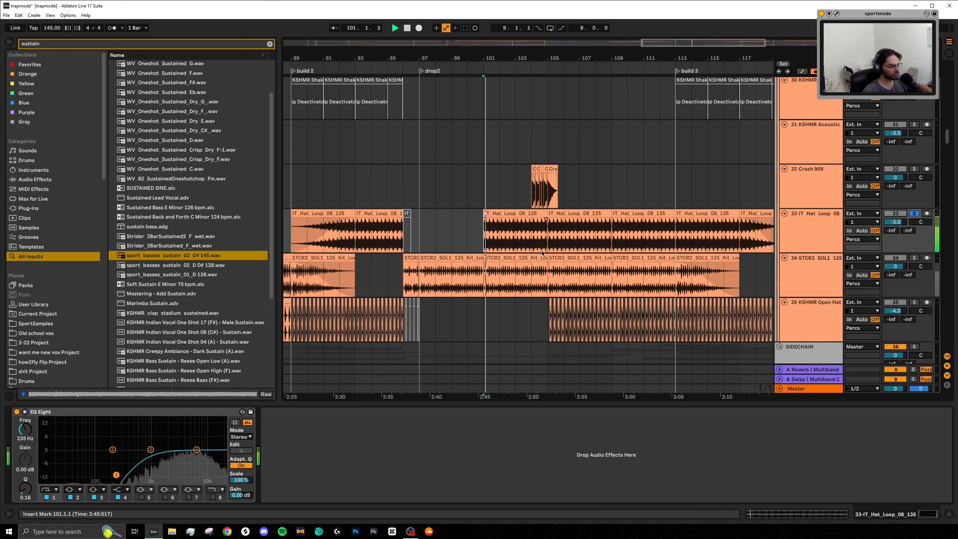
key("space")
scroll(537, 245, "up", 2)
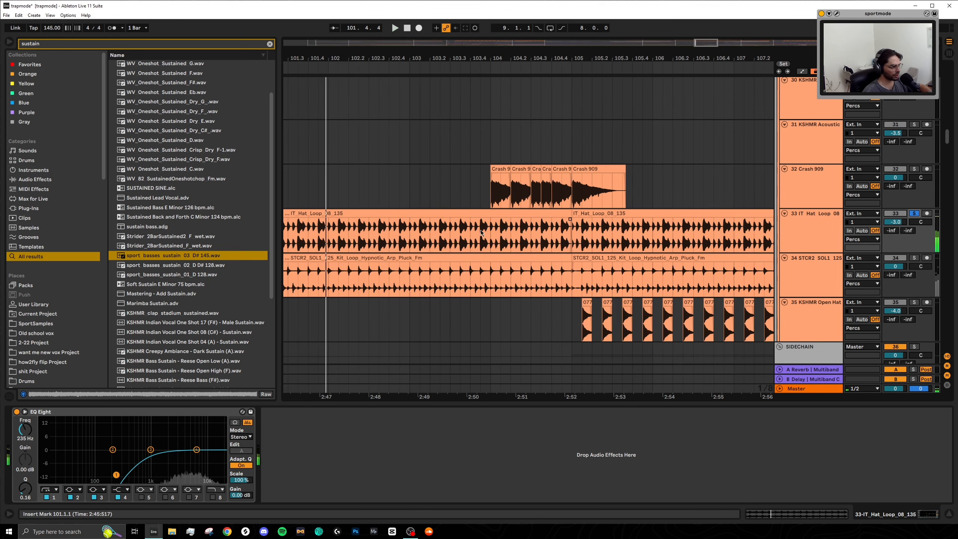
scroll(504, 239, "down", 2)
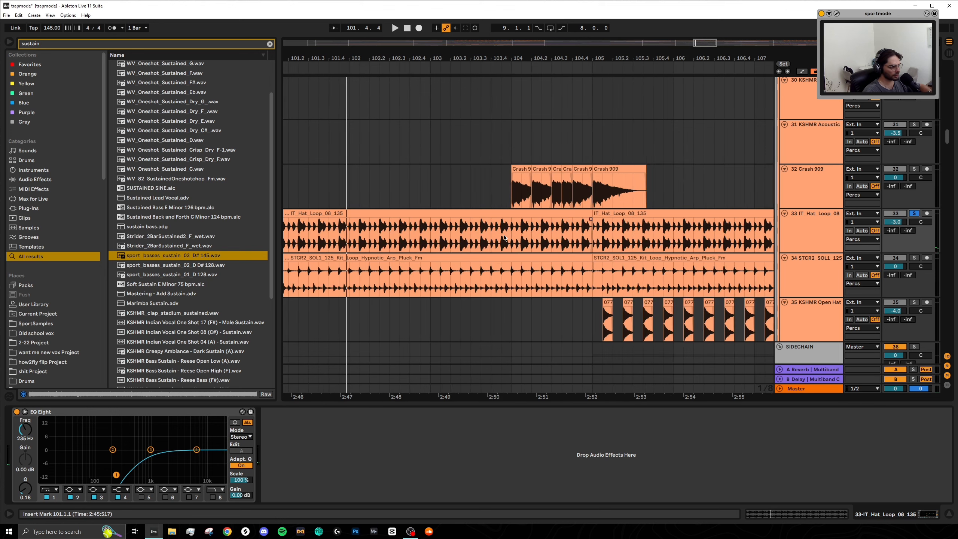
Set the insert mark at 104.1.1 on the 32 Crash 909 track, solo it and play the crash hits
scroll(505, 239, "up", 2)
scroll(503, 245, "down", 2)
left_click(509, 195)
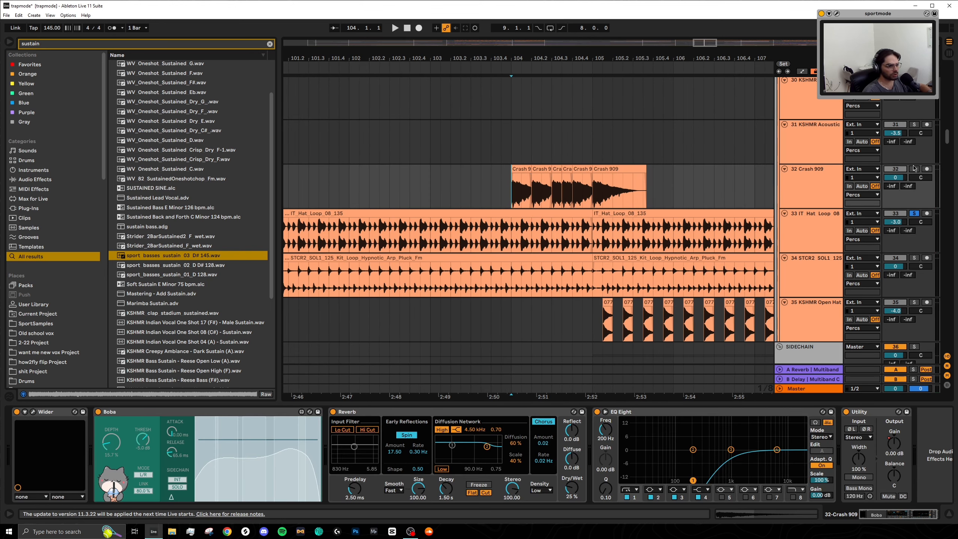
left_click(913, 170)
key("space")
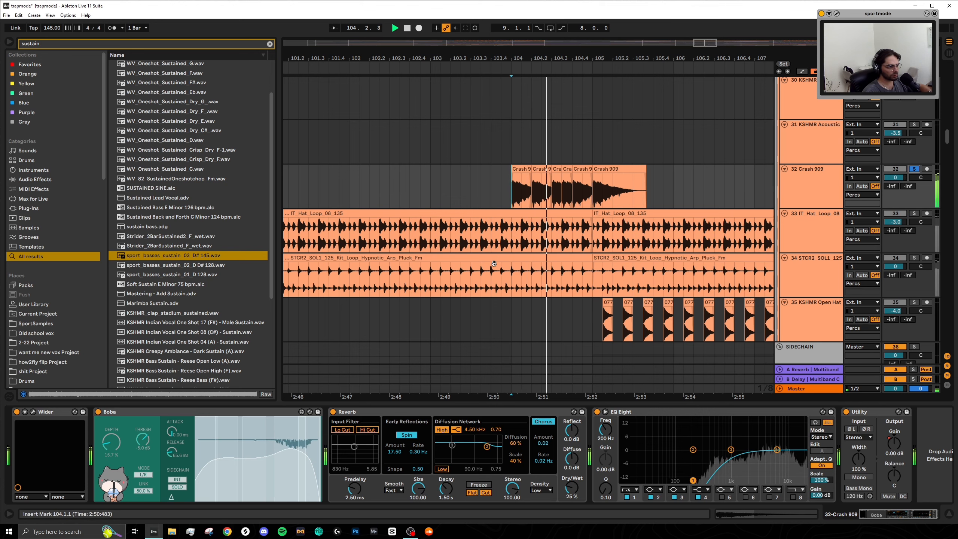
Set the insert mark at 105.1.1 on the 35 KSHMR Open Hat track, solo it and play the open hats
scroll(499, 269, "down", 1)
scroll(500, 269, "down", 1)
left_click(825, 241)
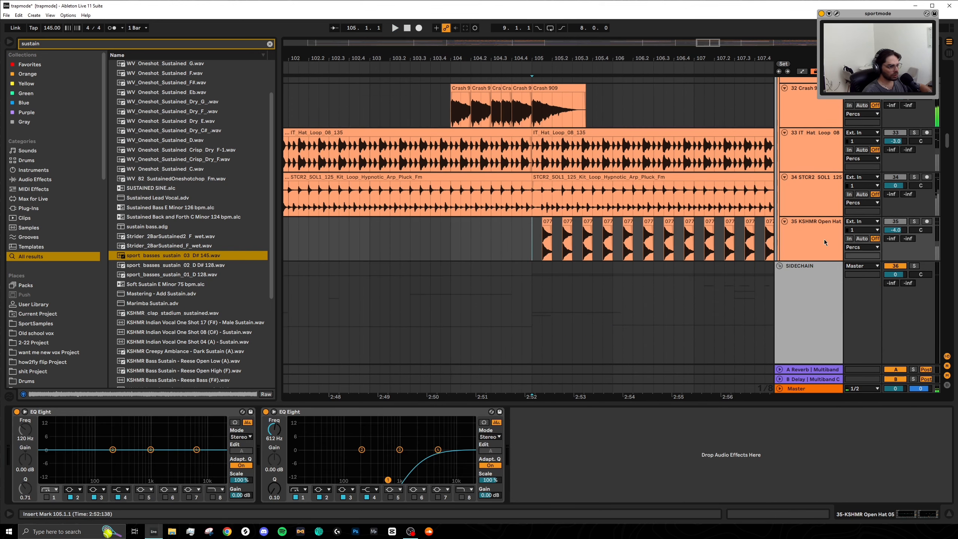
scroll(641, 264, "down", 5)
scroll(611, 294, "right", 2)
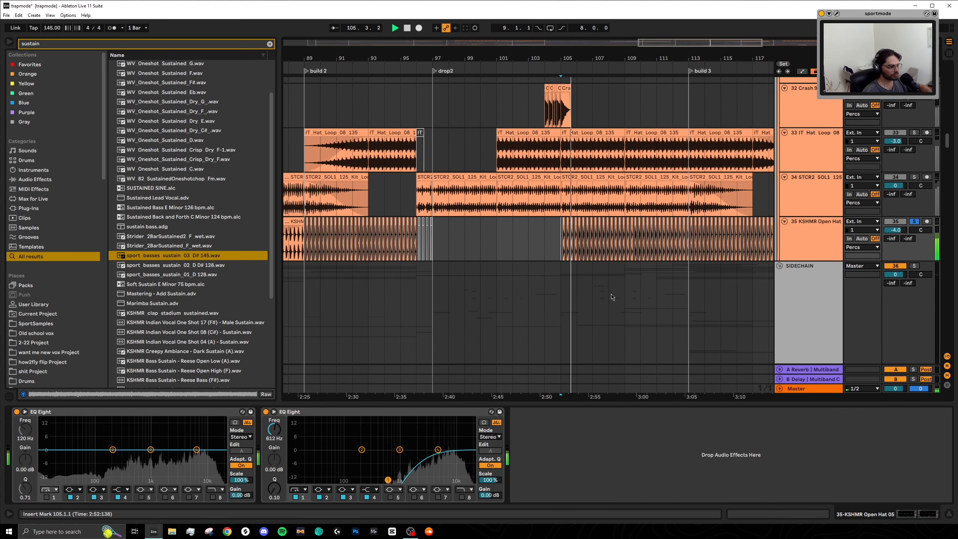
Solo the DRUMS group and play it from 105.1.1 while reviewing the drum and percussion tracks
scroll(572, 216, "up", 15)
scroll(572, 215, "up", 8)
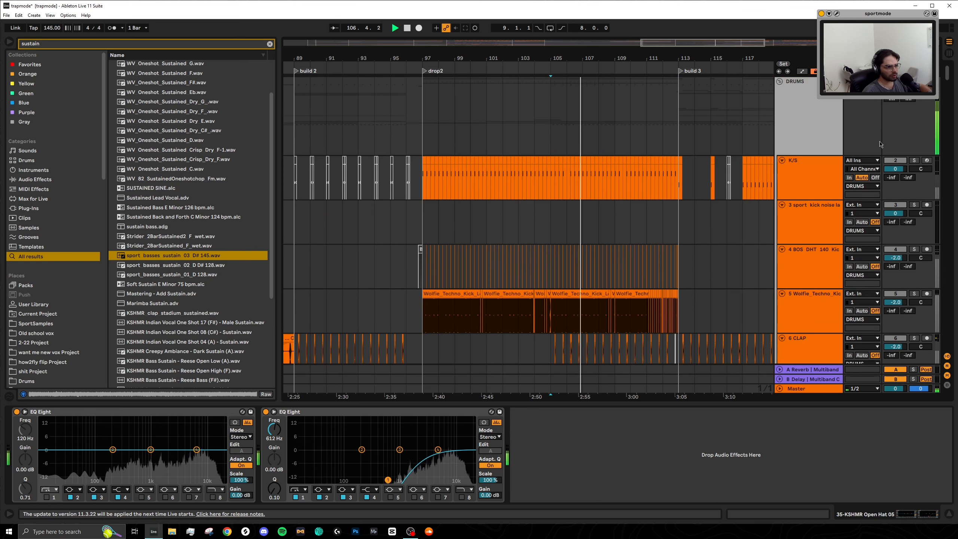
key("space")
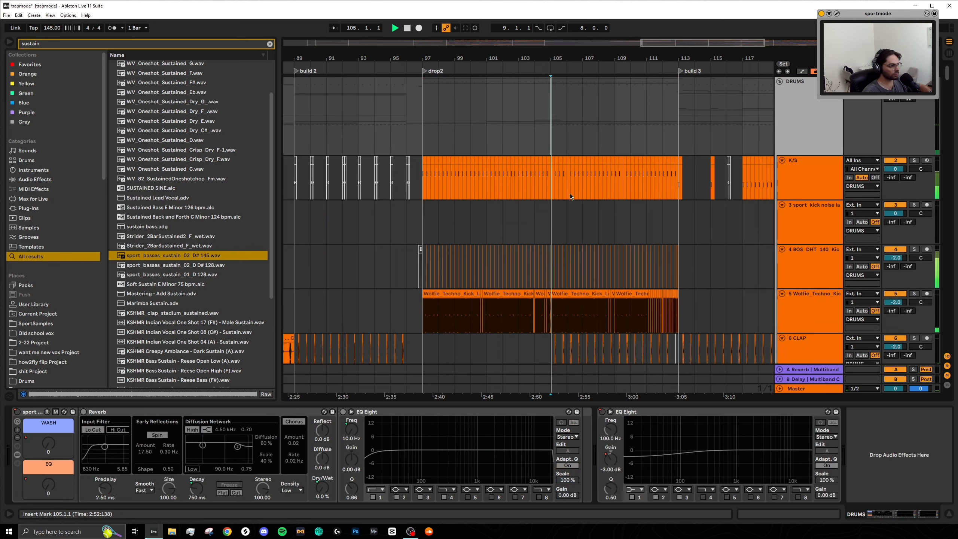
scroll(592, 242, "down", 8)
scroll(592, 246, "down", 10)
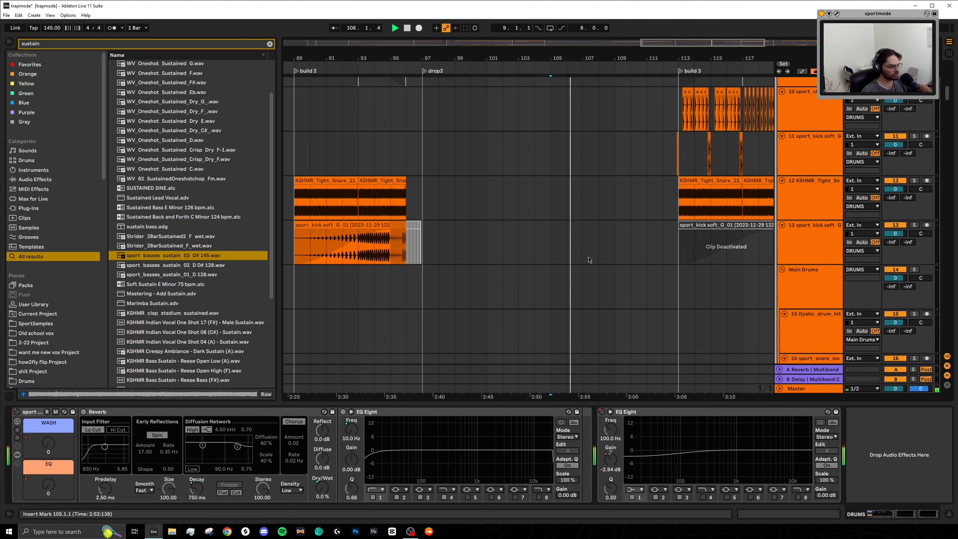
scroll(565, 259, "down", 10)
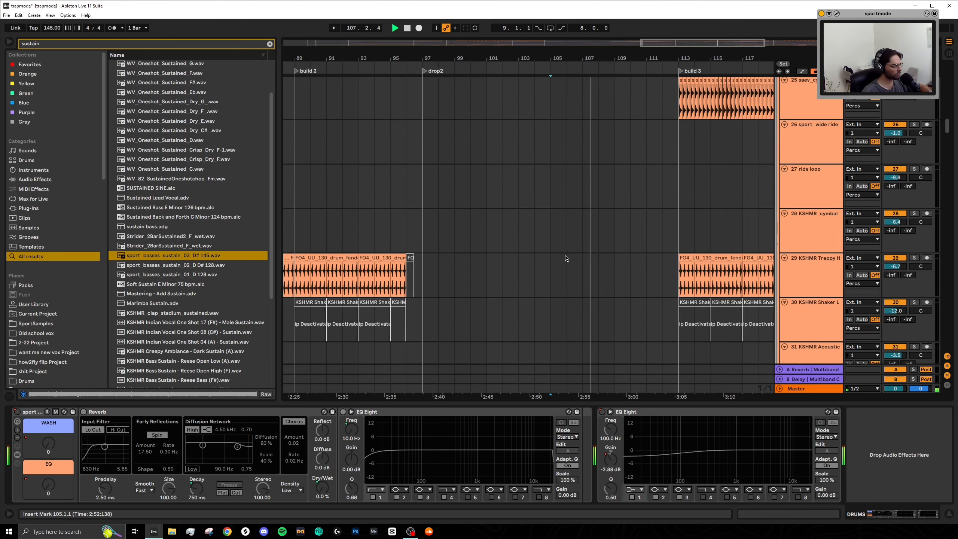
scroll(535, 262, "down", 10)
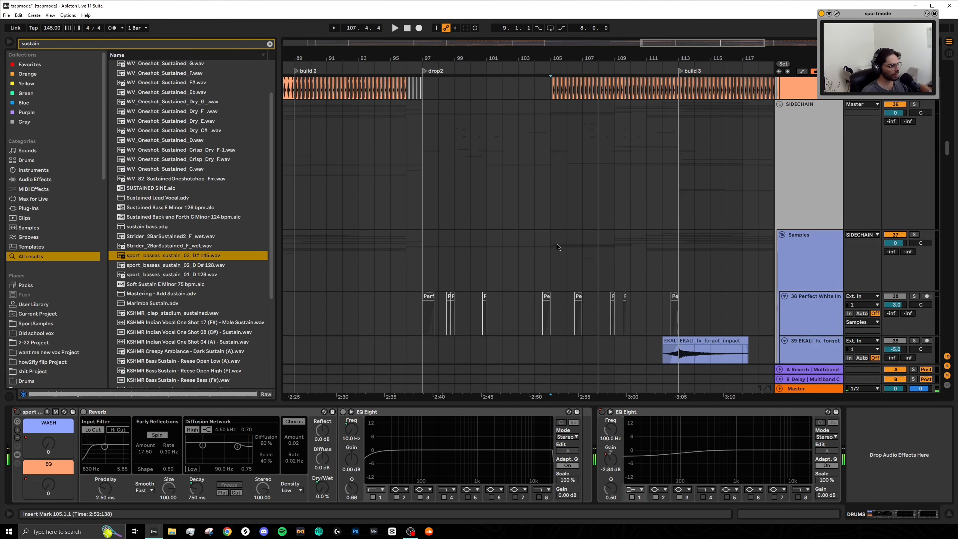
Review the Samples group's drop2 tracks and set the insert mark at 96.1.1 on the 47 Serum_x64 track
scroll(508, 271, "down", 2)
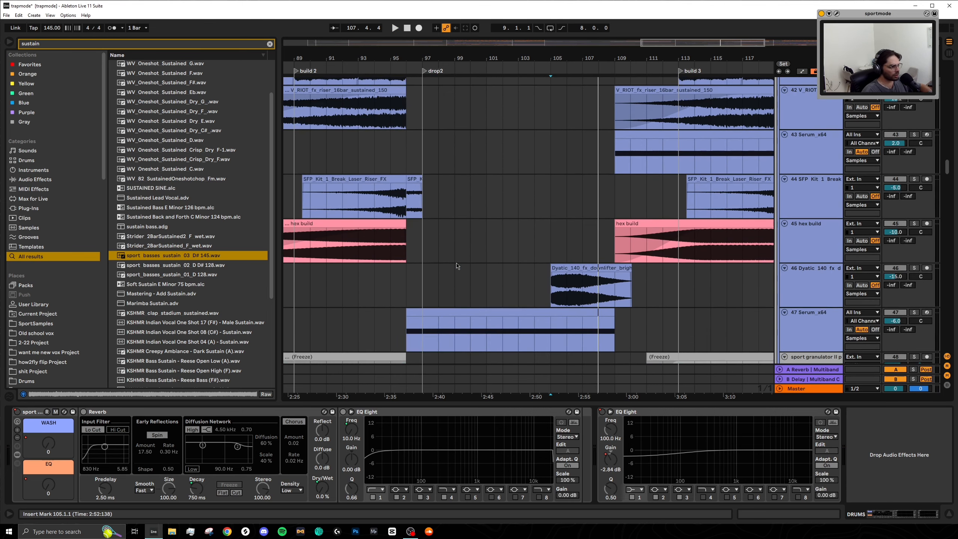
scroll(458, 270, "up", 4)
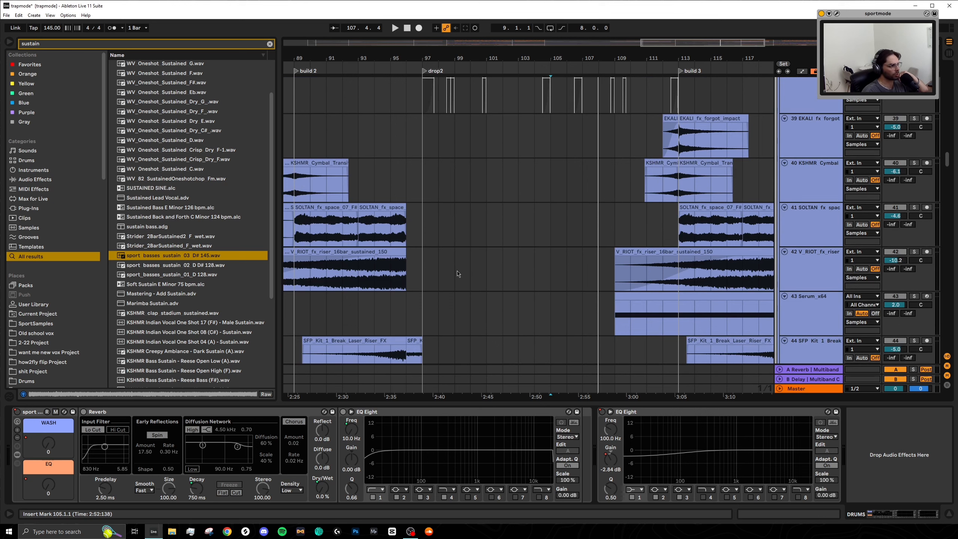
scroll(458, 273, "down", 7)
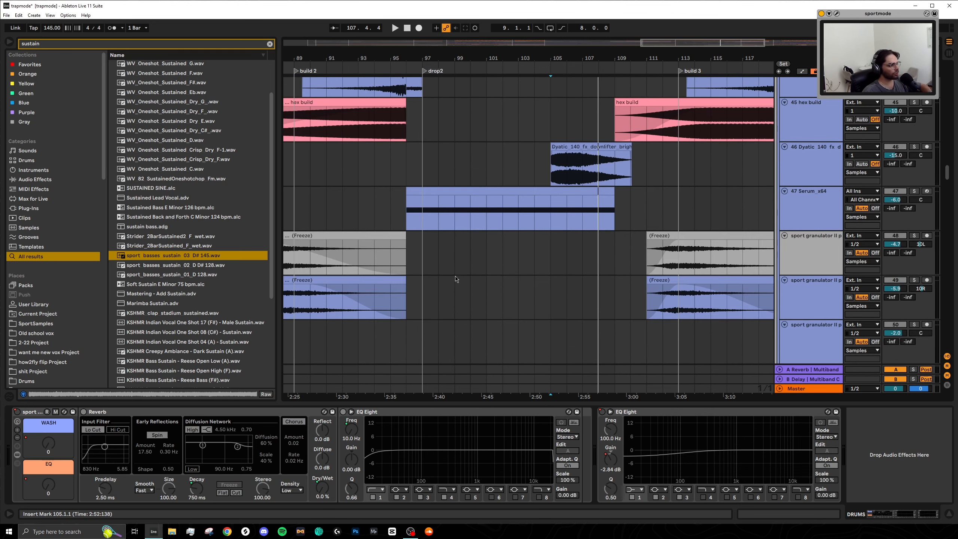
scroll(451, 279, "up", 2)
left_click(410, 281)
scroll(411, 281, "left", 3)
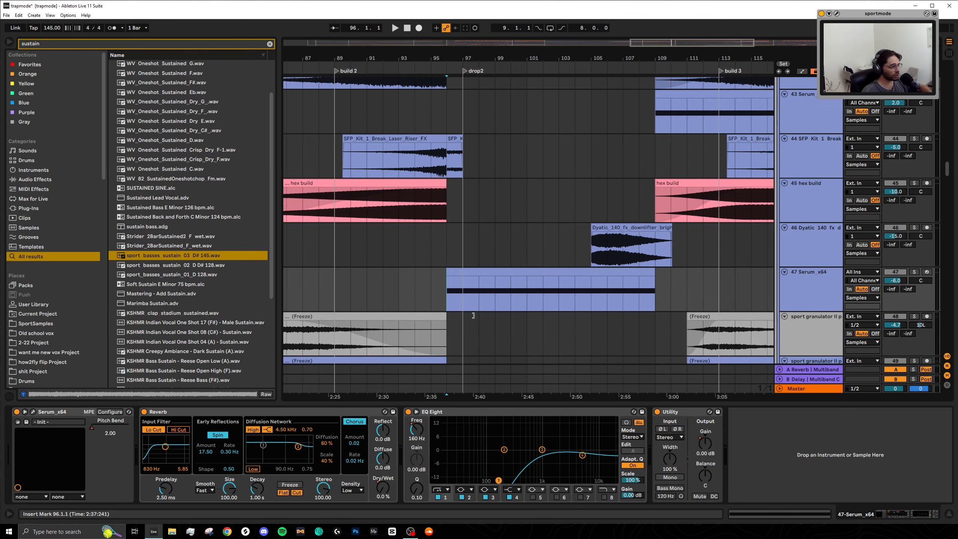
Select the 47 Serum_x64 clip from 96.1.1 to 109.1.1, solo the track and play it
scroll(496, 311, "up", 3)
scroll(497, 311, "up", 3)
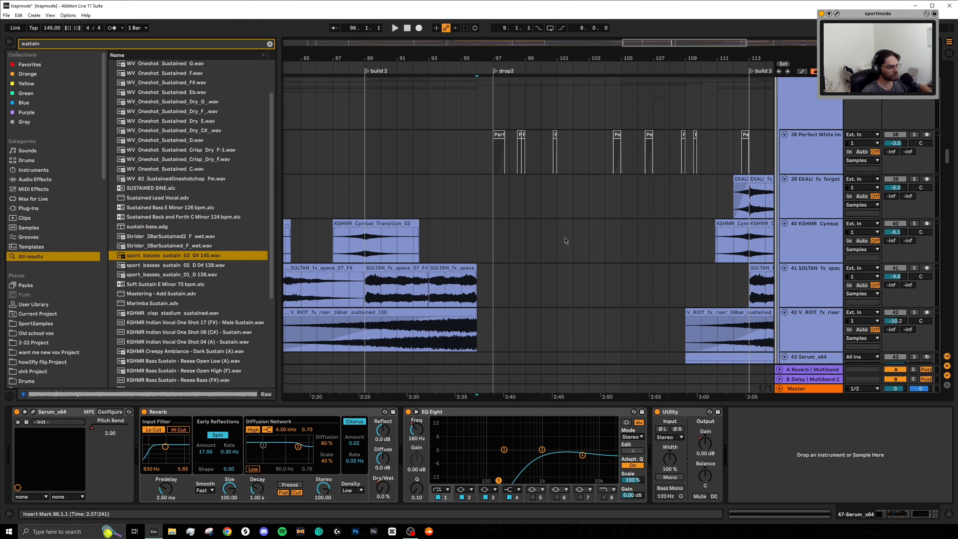
scroll(602, 211, "right", 4)
scroll(542, 261, "down", 6)
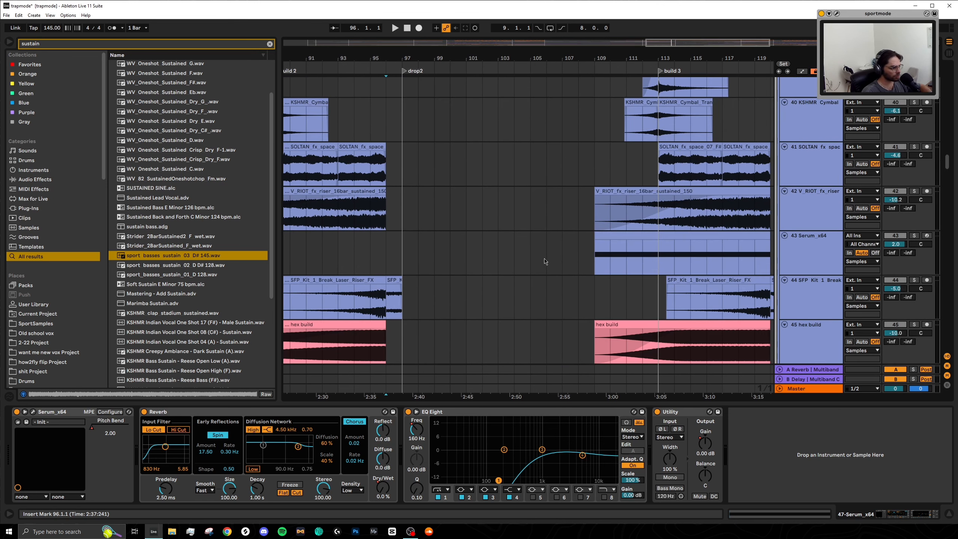
left_click(447, 239)
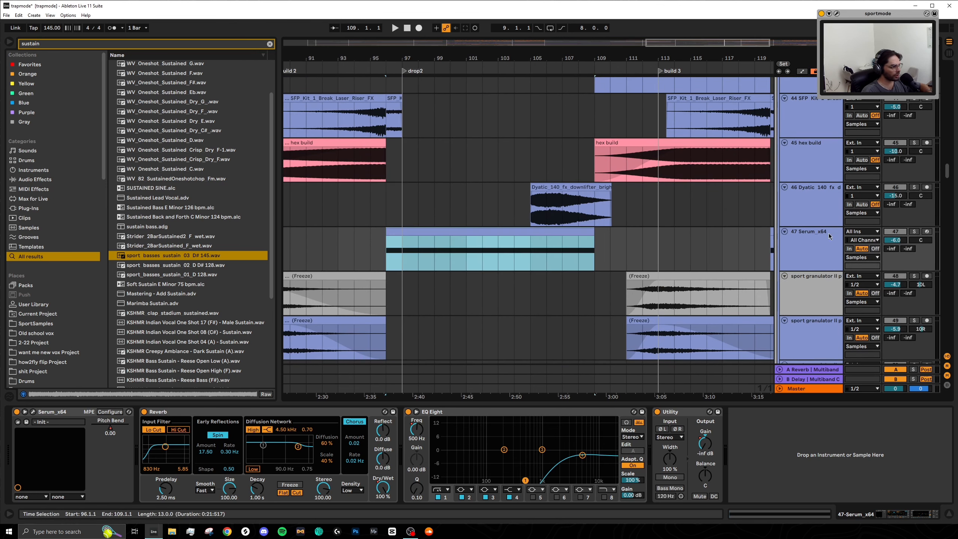
left_click(919, 230)
left_click(388, 252)
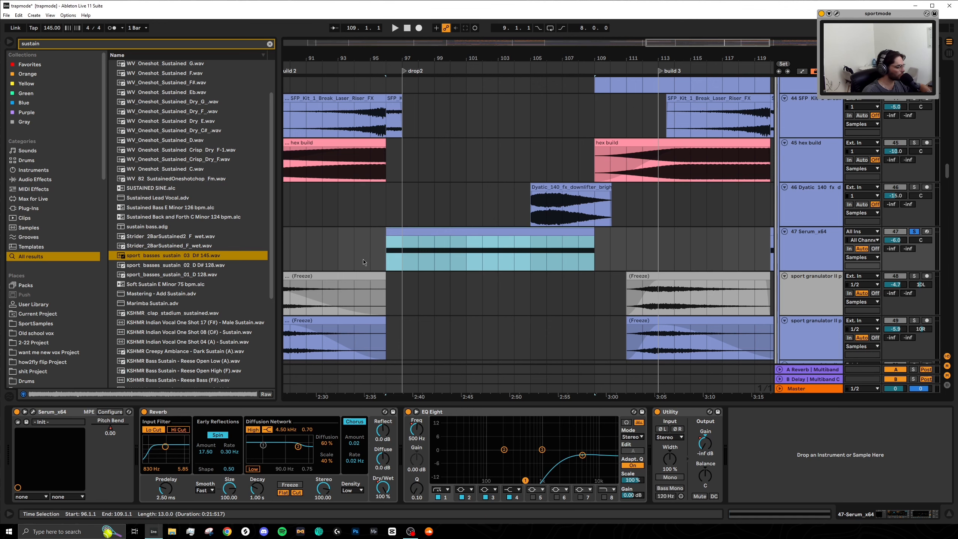
key("space")
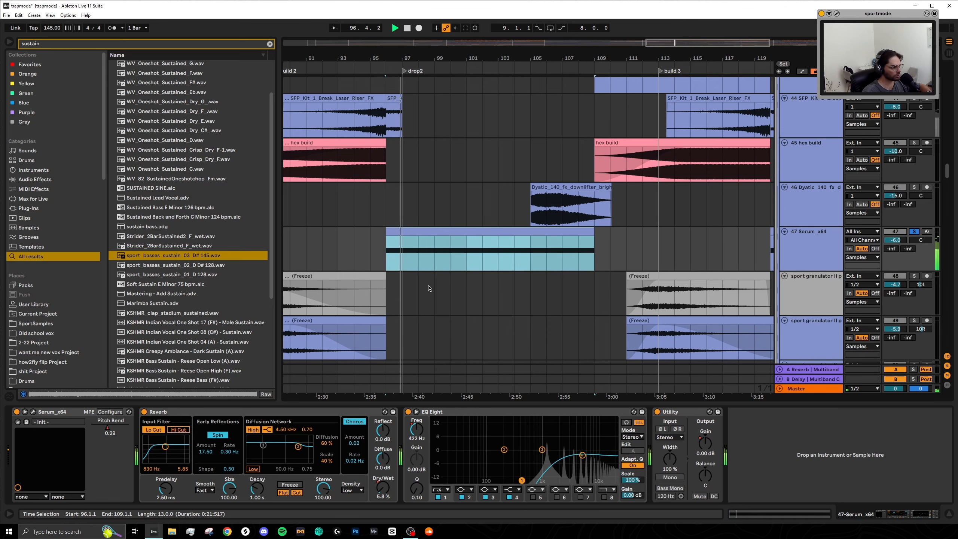
Set the insert mark at 107.1.1 on the 55 SOLTAN percussion track, solo it and play its hits
scroll(528, 287, "left", 3)
scroll(543, 283, "up", 1)
left_click(495, 280)
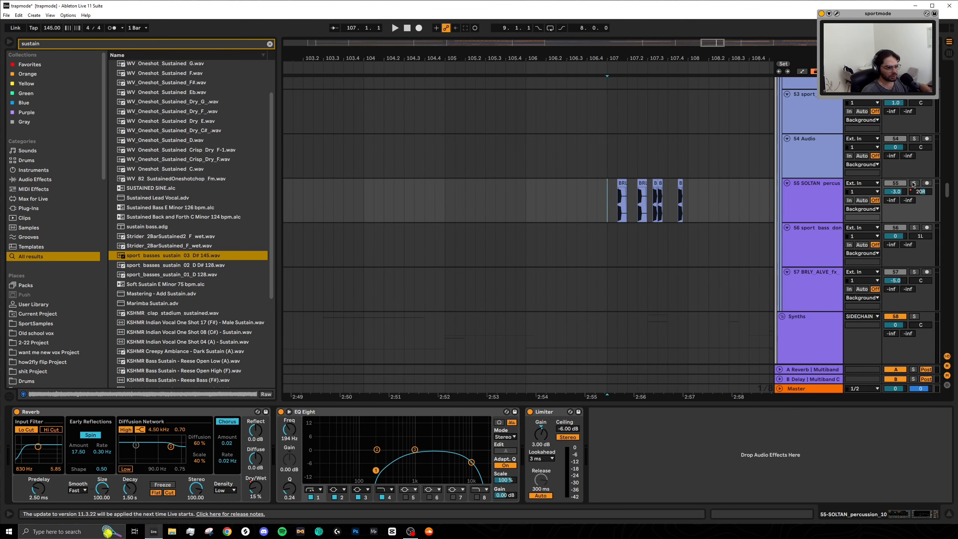
left_click(913, 183)
key("space")
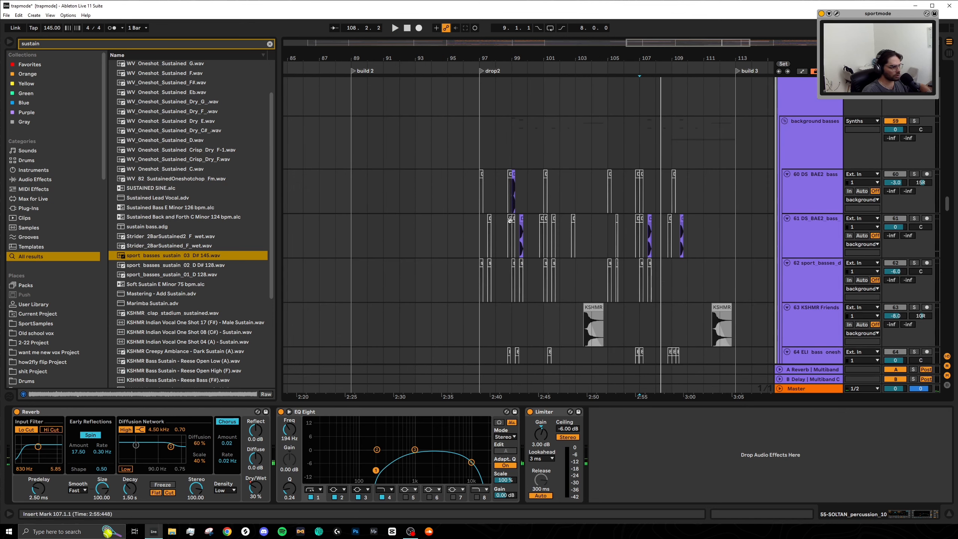
Inspect the background basses clips around bar 99 and set the insert mark at 99.1.1 on the Synths group
scroll(687, 217, "up", 1)
scroll(721, 212, "down", 3)
scroll(513, 221, "up", 2)
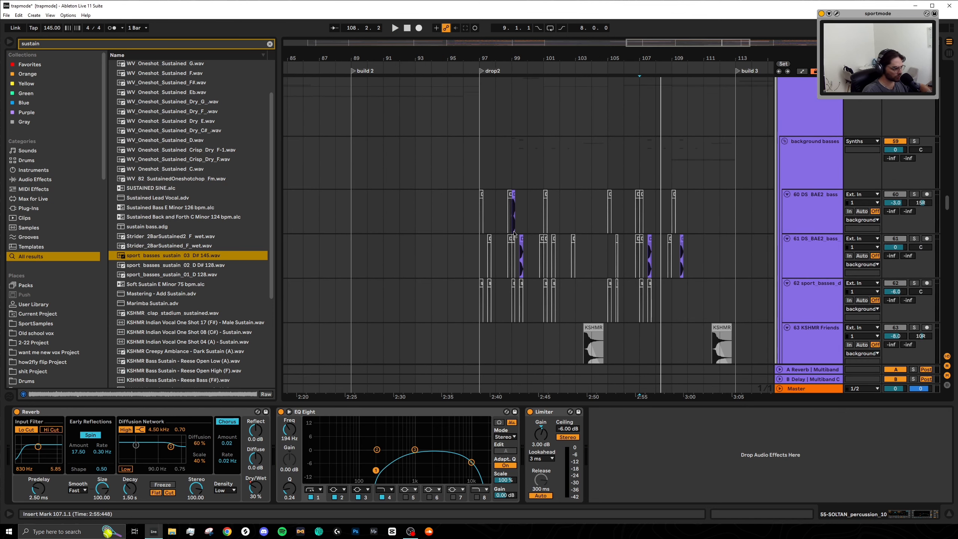
scroll(514, 231, "up", 5)
left_click_drag(512, 226, 529, 227)
scroll(529, 245, "up", 4)
left_click(495, 226)
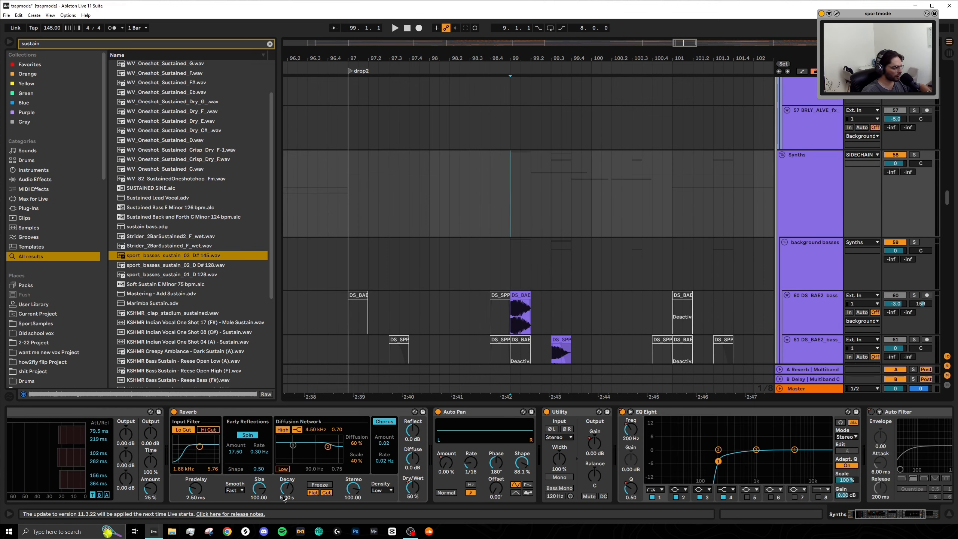
Solo the Synths group and play drop2 from 97.1.1
scroll(555, 215, "down", 3)
scroll(552, 222, "down", 4)
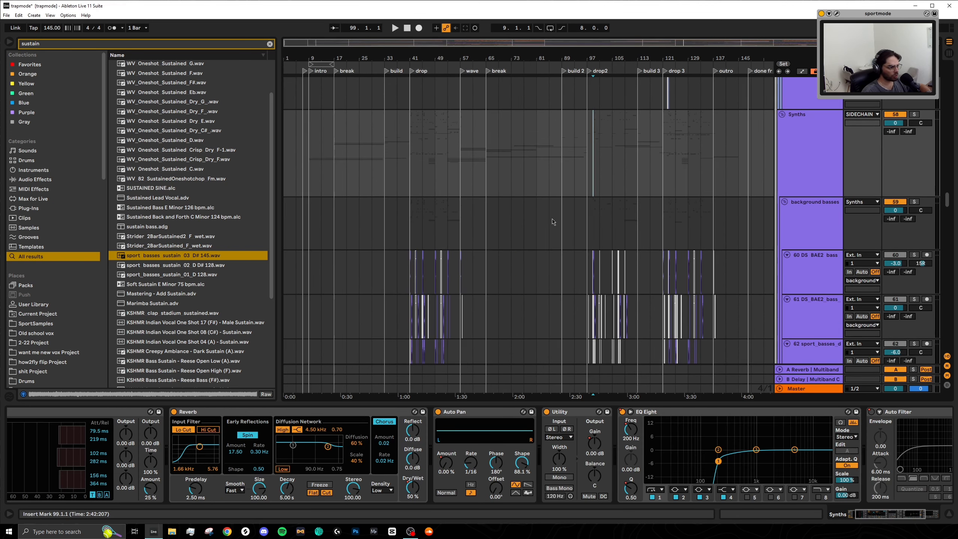
scroll(559, 224, "down", 2)
scroll(664, 235, "up", 3)
scroll(656, 234, "up", 3)
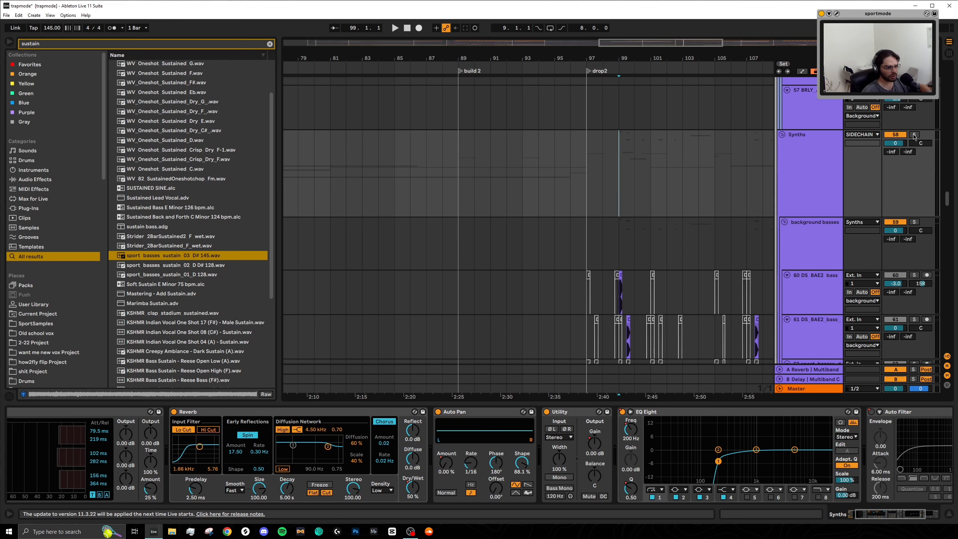
left_click(591, 184)
scroll(572, 229, "right", 2)
key("space")
scroll(540, 233, "up", 5)
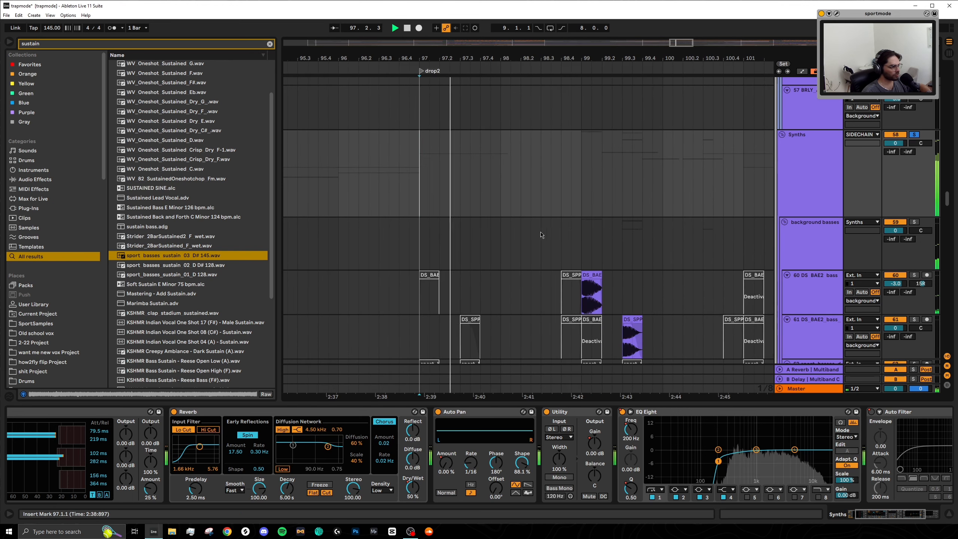
Collapse the Synths group to follow its drop2 overview, then set the insert mark at 106.1.1 and stop playback
scroll(573, 266, "down", 3)
scroll(573, 266, "down", 6)
scroll(667, 214, "up", 9)
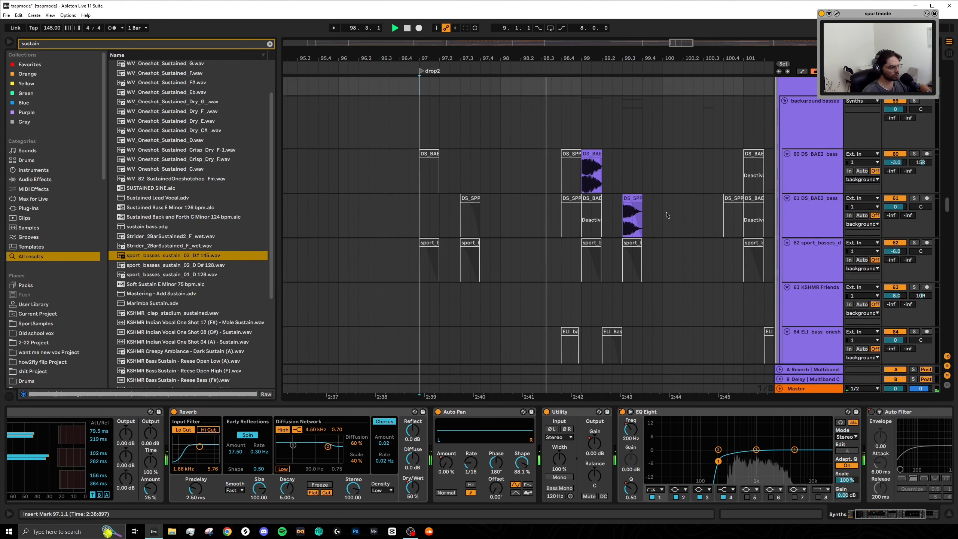
left_click(782, 114)
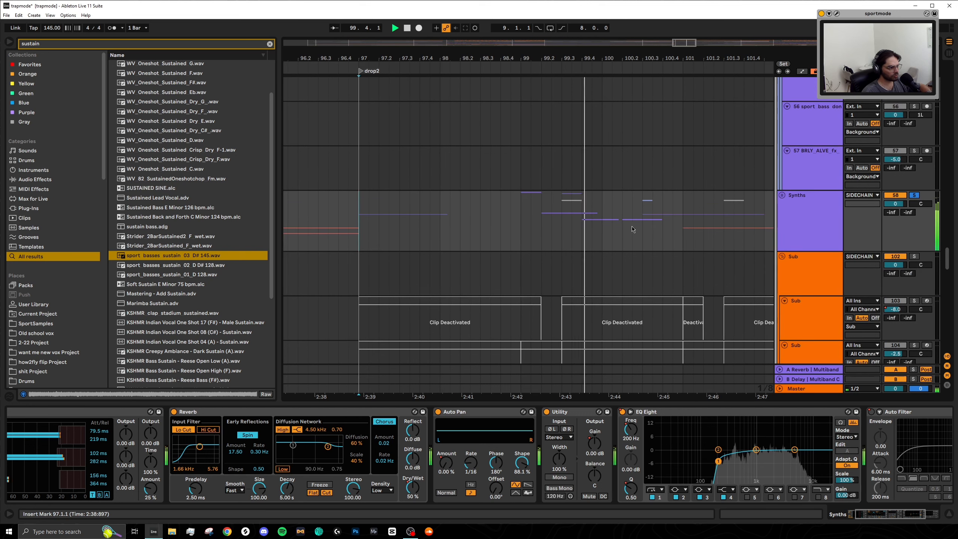
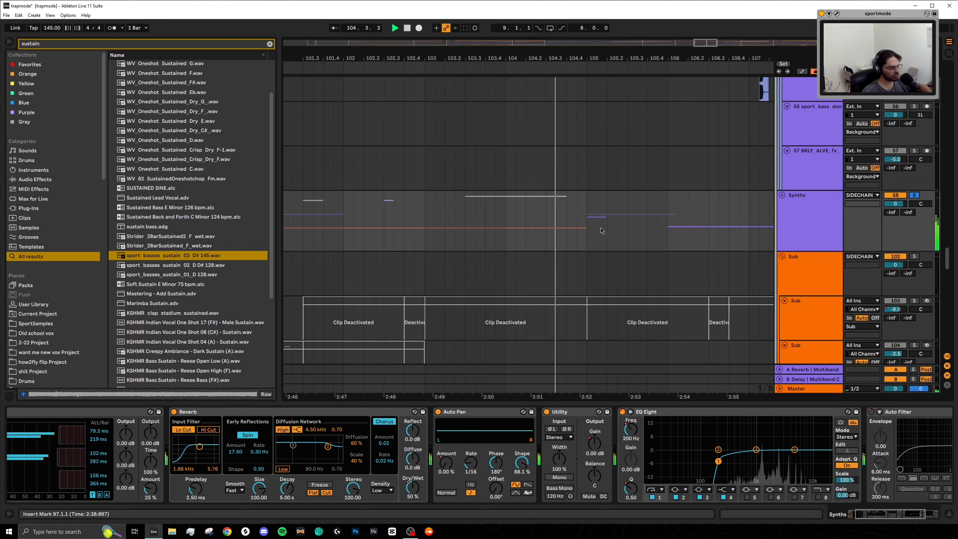
scroll(592, 229, "right", 2)
scroll(581, 233, "down", 5)
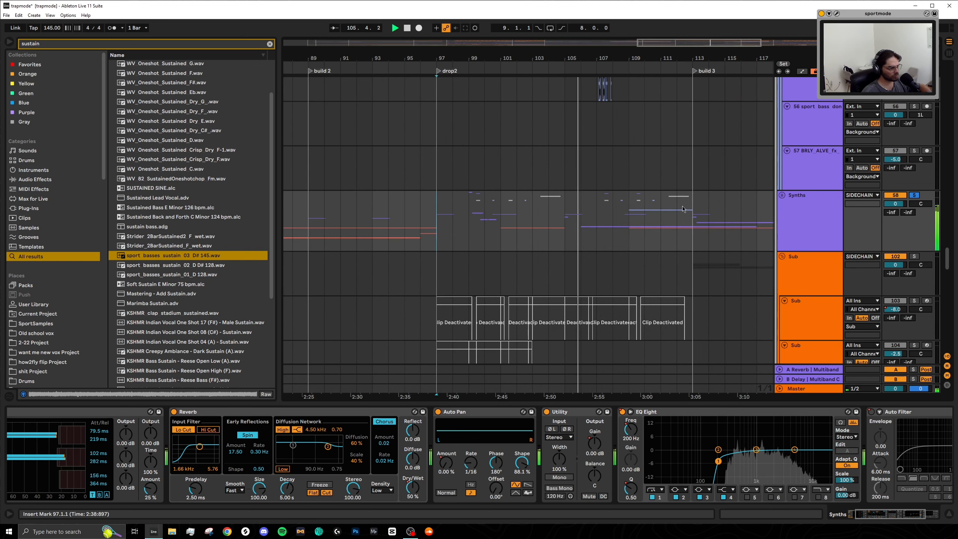
left_click(580, 226)
key("space")
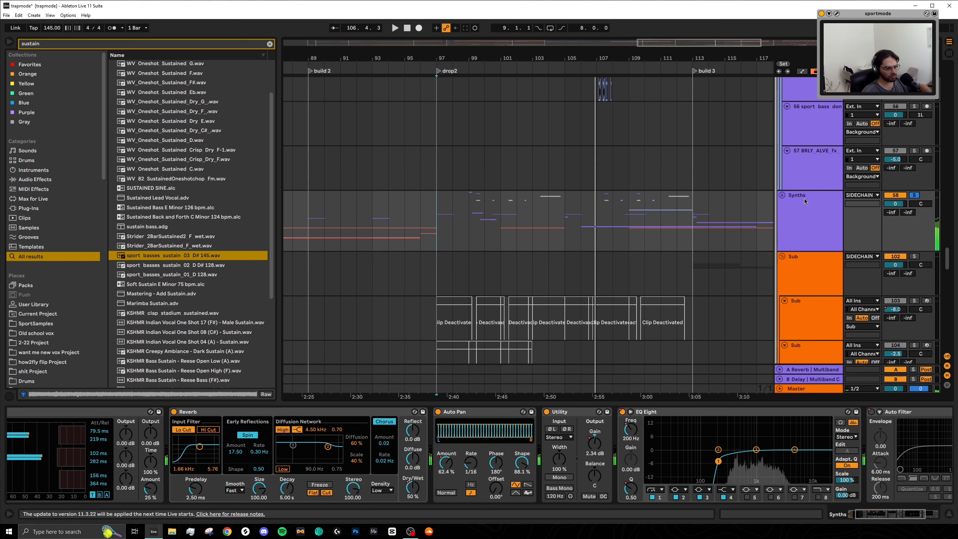
Expand the Synths group, review its drop2 bass tracks and set the insert mark at 98.1.1 on the 74 Serum track
left_click(782, 195)
scroll(443, 230, "down", 5)
scroll(442, 241, "down", 8)
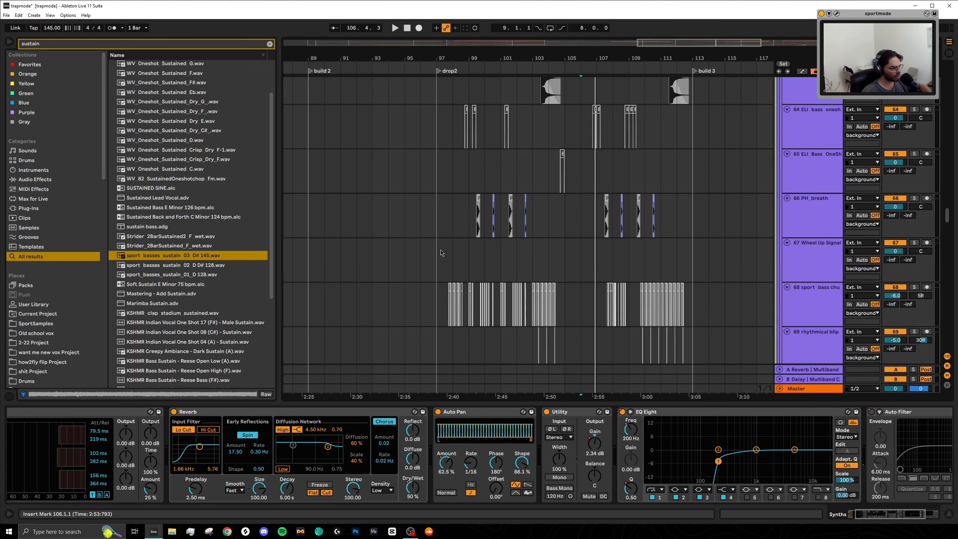
scroll(442, 252, "down", 5)
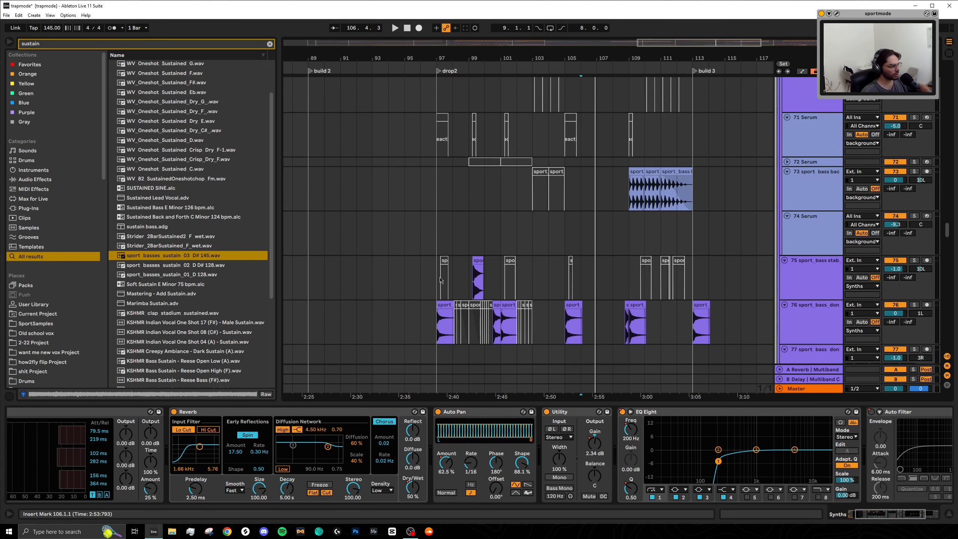
scroll(450, 192, "up", 2)
left_click(448, 230)
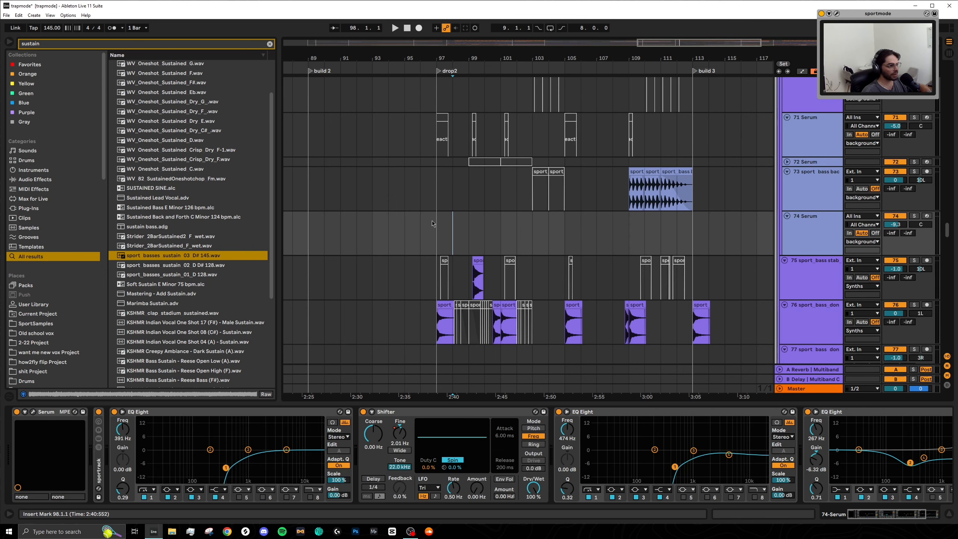
Play drop2 from 104.1.1 on the 78 sport_bass detune filler track and review the lead vocal tracks
scroll(434, 234, "down", 10)
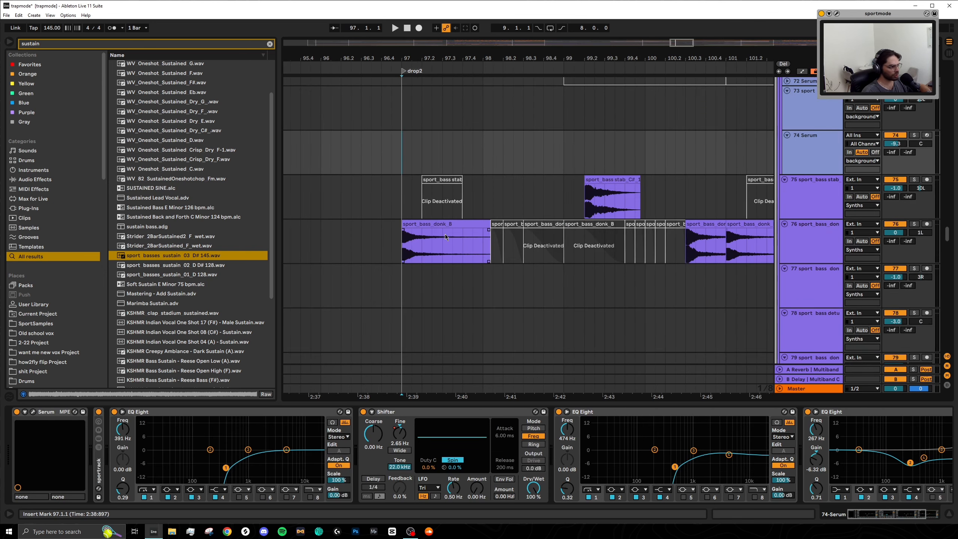
left_click(576, 275)
scroll(576, 276, "down", 4)
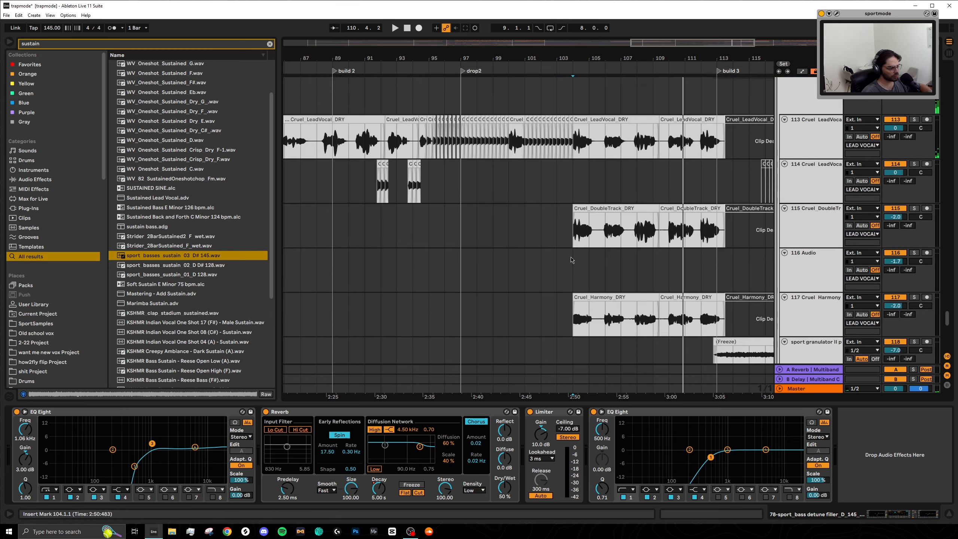
Select the range from 105.1.1 to 112.1.1 across the VOX group and the vocal tracks beneath it
scroll(638, 256, "up", 8)
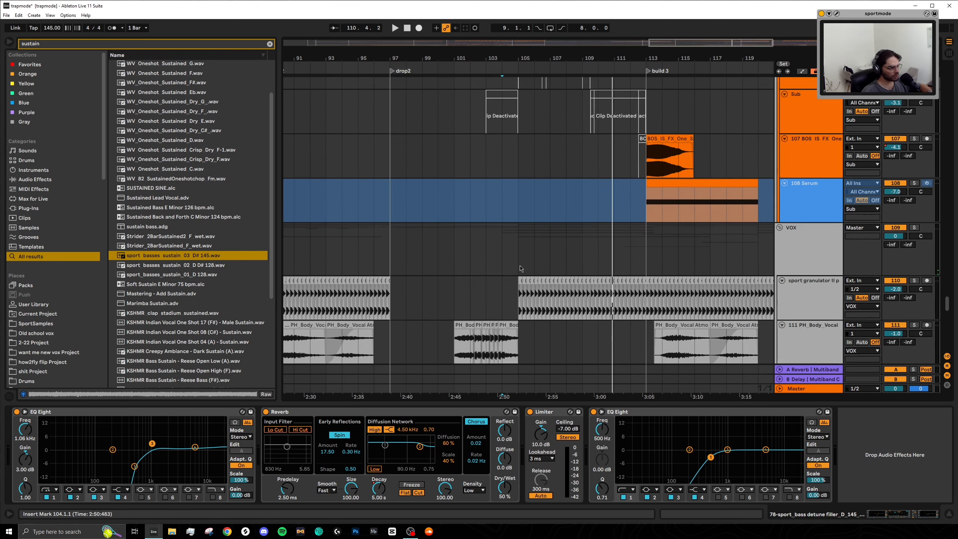
left_click_drag(519, 268, 636, 340)
scroll(515, 256, "up", 10)
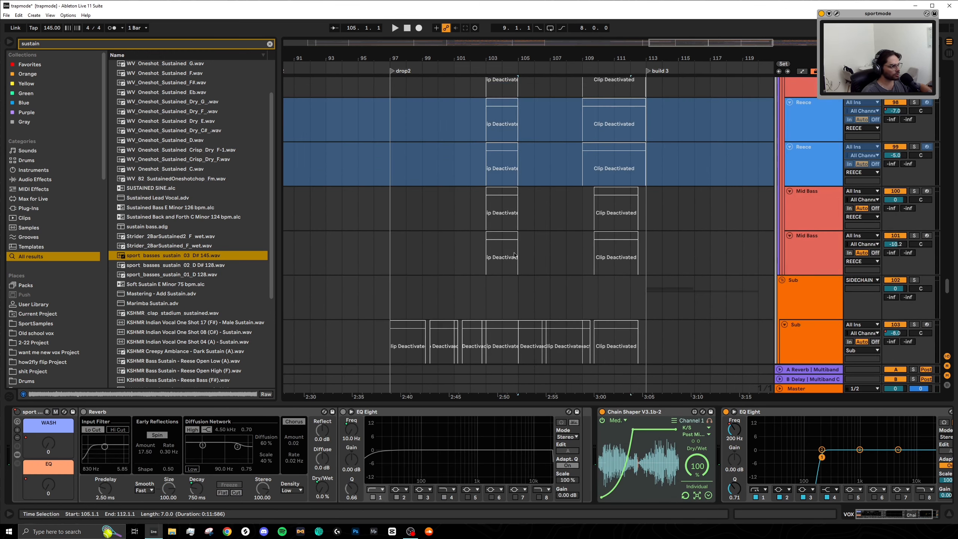
Mark 113.1.1 to 121.1.1 on the 43 Serum_x64 track and select its clip from 109.1.1 to 120.1.1
scroll(515, 256, "up", 5)
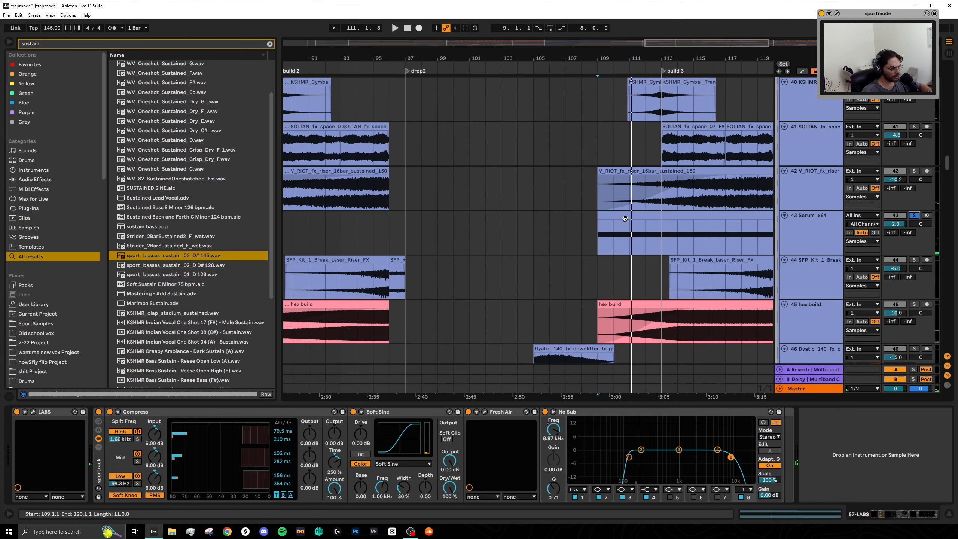
left_click_drag(769, 241, 596, 253)
scroll(308, 233, "right", 3)
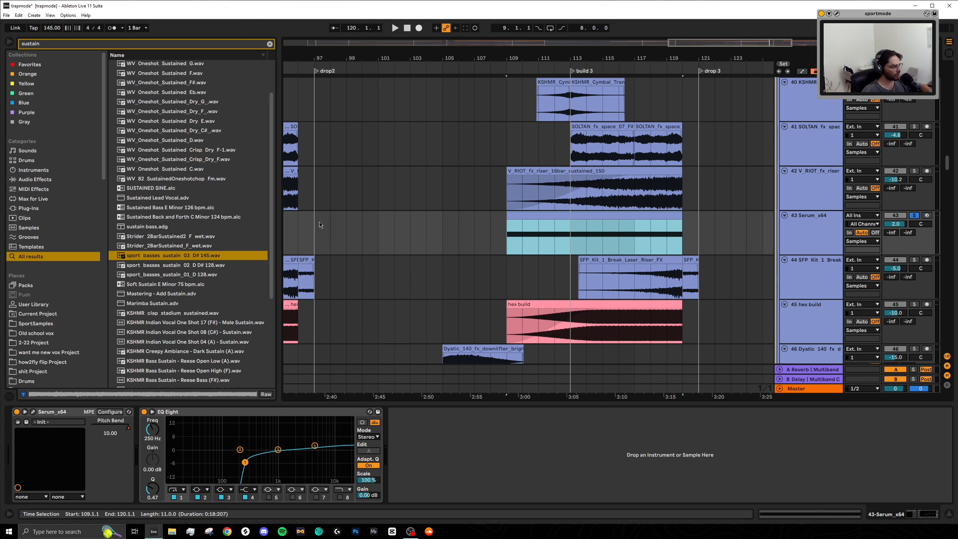
left_click_drag(319, 225, 703, 227)
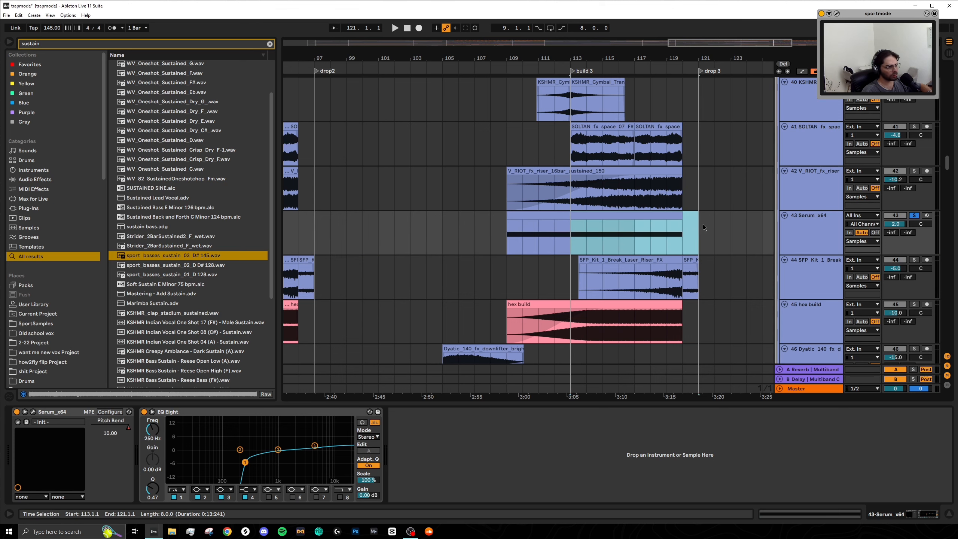
left_click(538, 213)
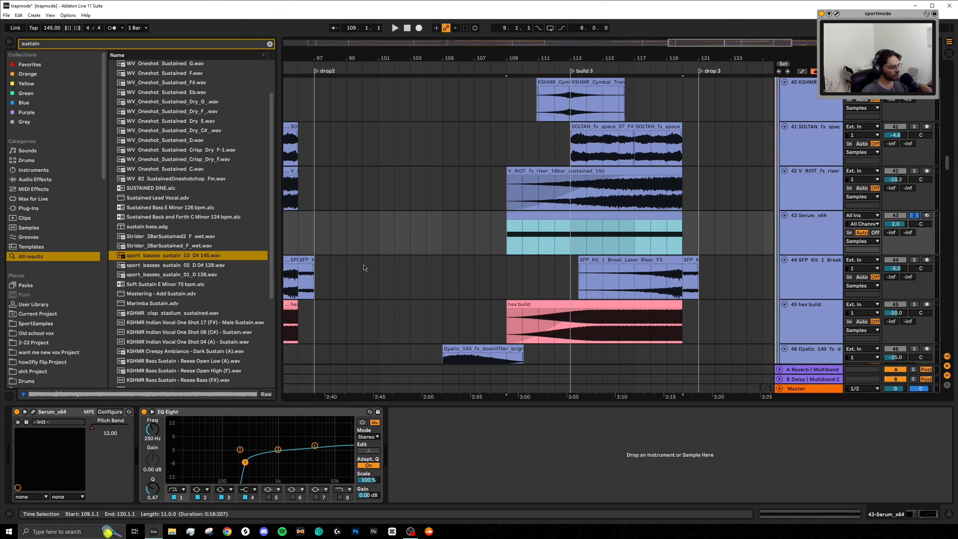
Open the Serum instrument of the 43 Serum_x64 track, play it from 109.1.1 and unsolo the track
left_click(33, 411)
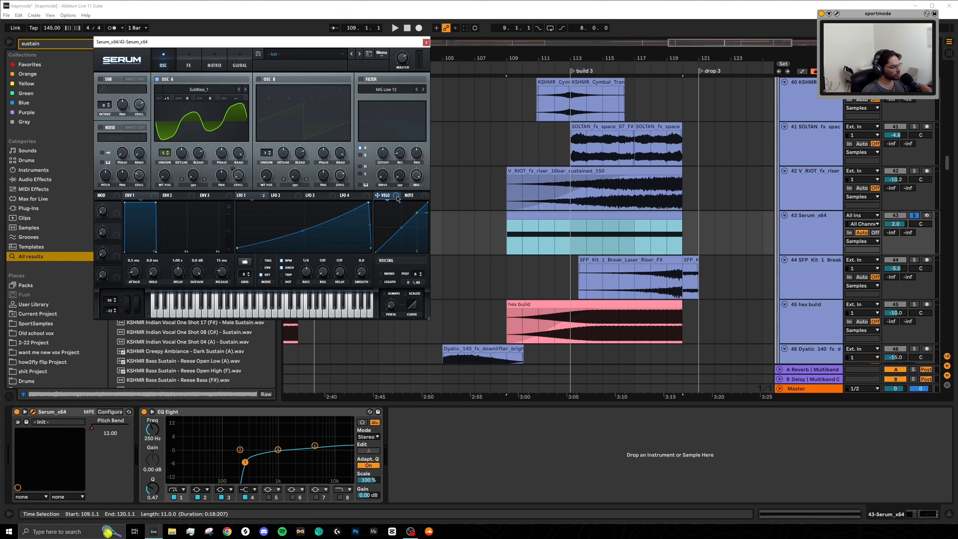
left_click(502, 239)
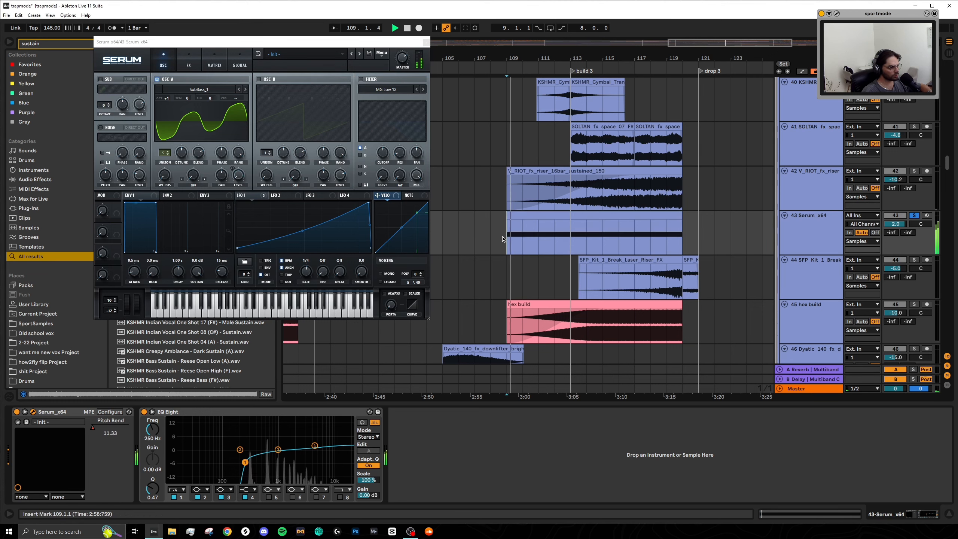
left_click(915, 216)
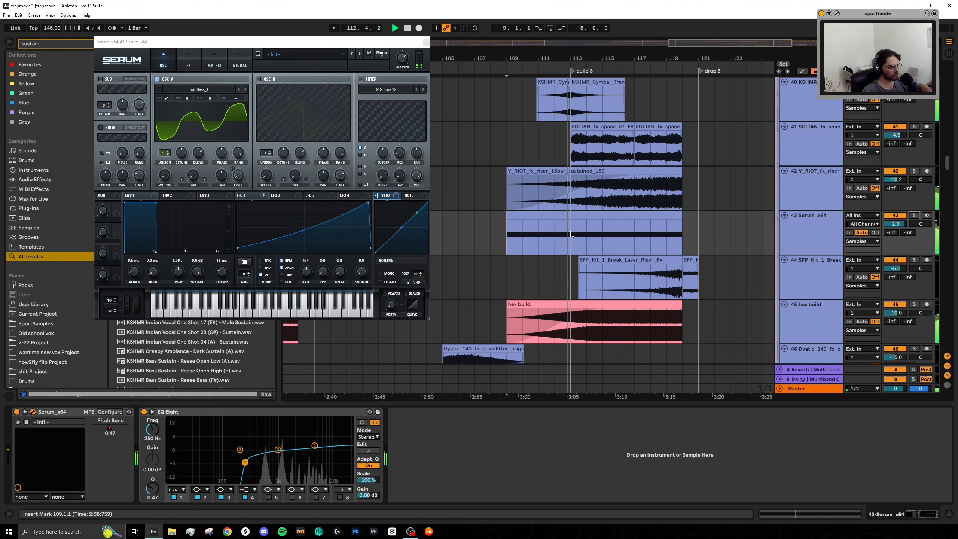
Close the Serum window and review the synth, LABS and Reece tracks through build 3 during playback
left_click(426, 42)
scroll(647, 253, "down", 10)
scroll(653, 258, "down", 8)
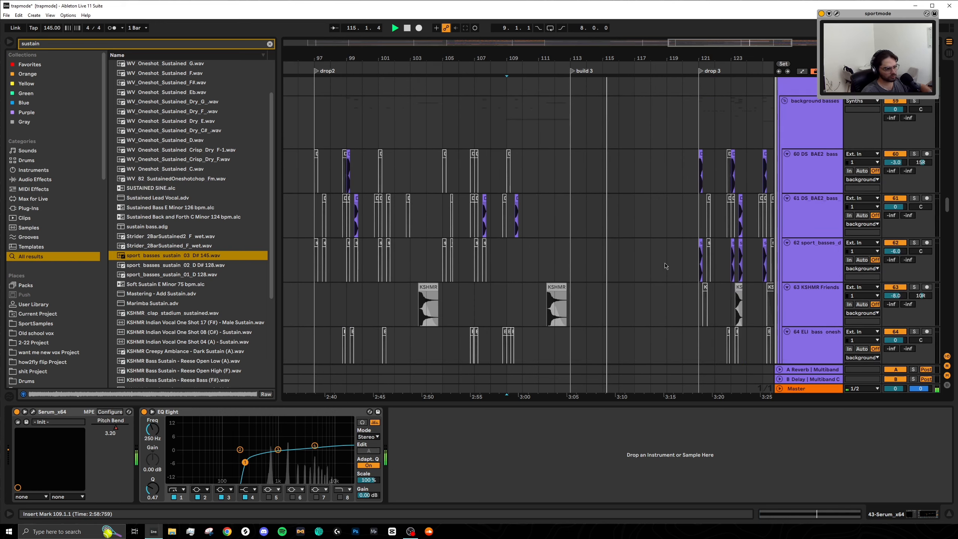
scroll(677, 269, "down", 8)
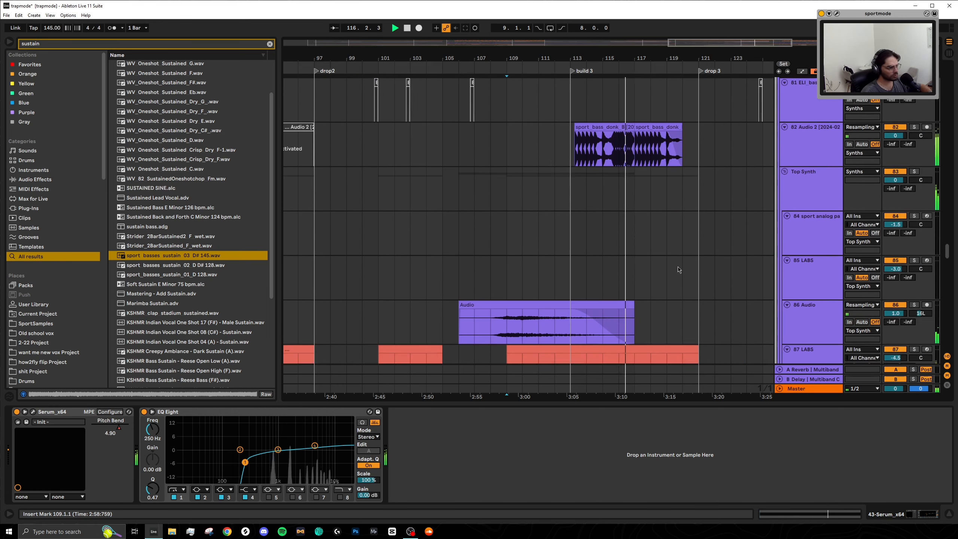
scroll(653, 272, "down", 8)
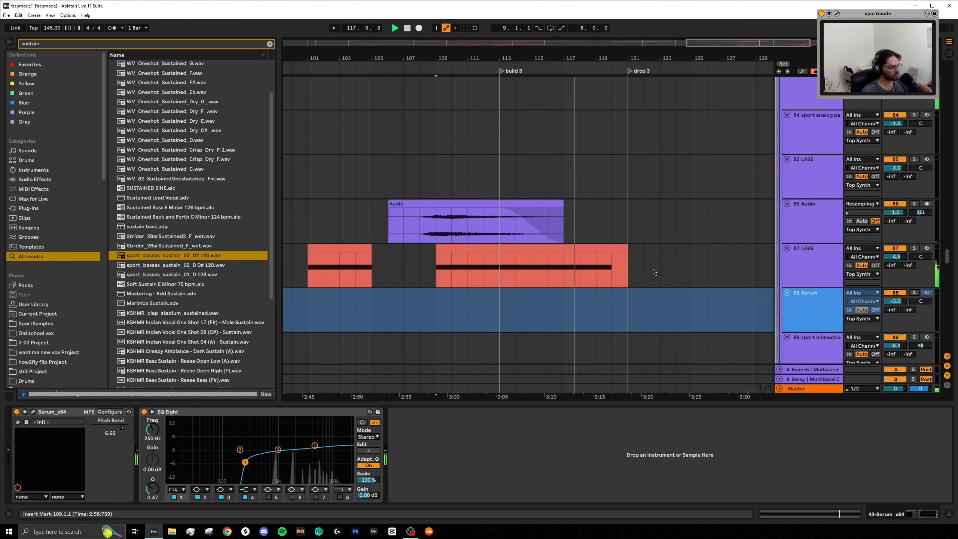
scroll(654, 272, "down", 10)
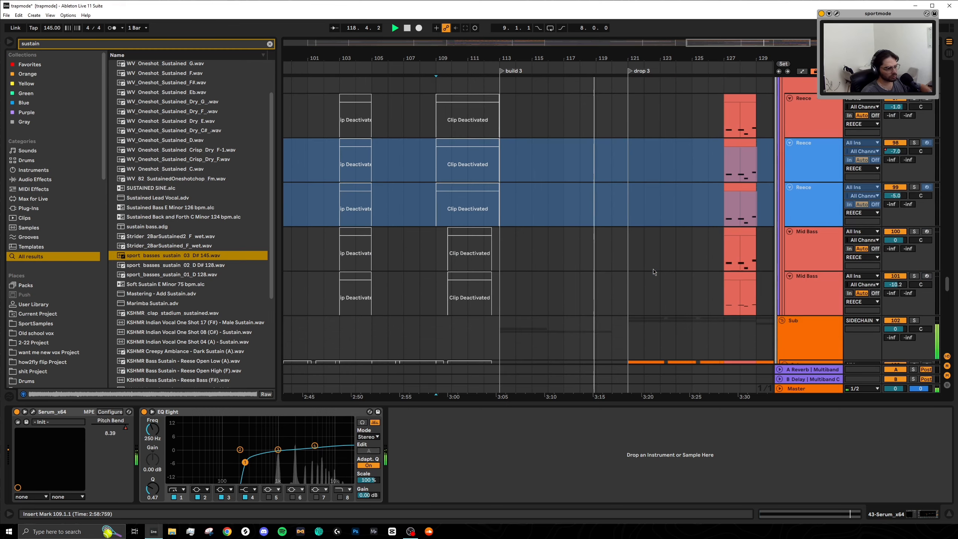
Stop playback and place the insert mark at 112.4.1 on the sport granulator II pad track's (Freeze) clip
scroll(654, 272, "down", 3)
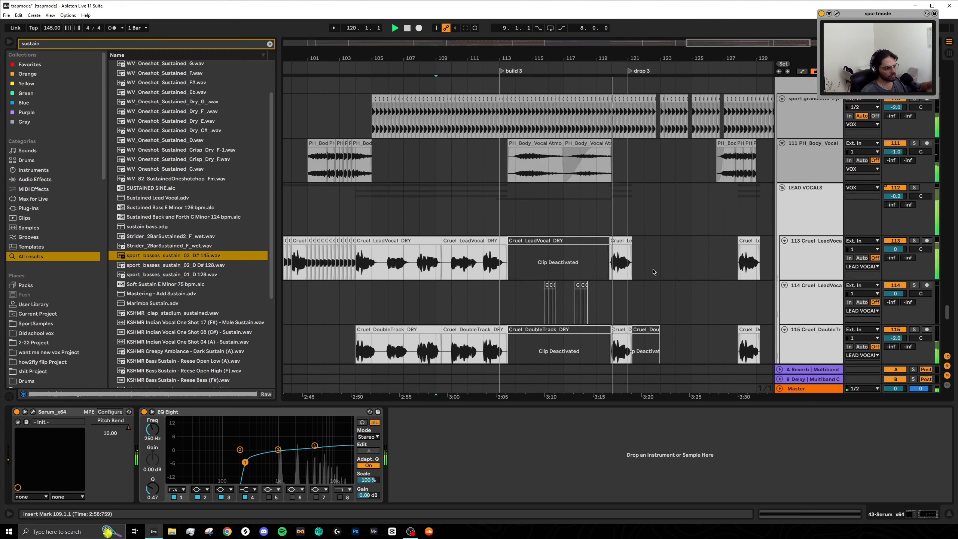
scroll(562, 272, "down", 7)
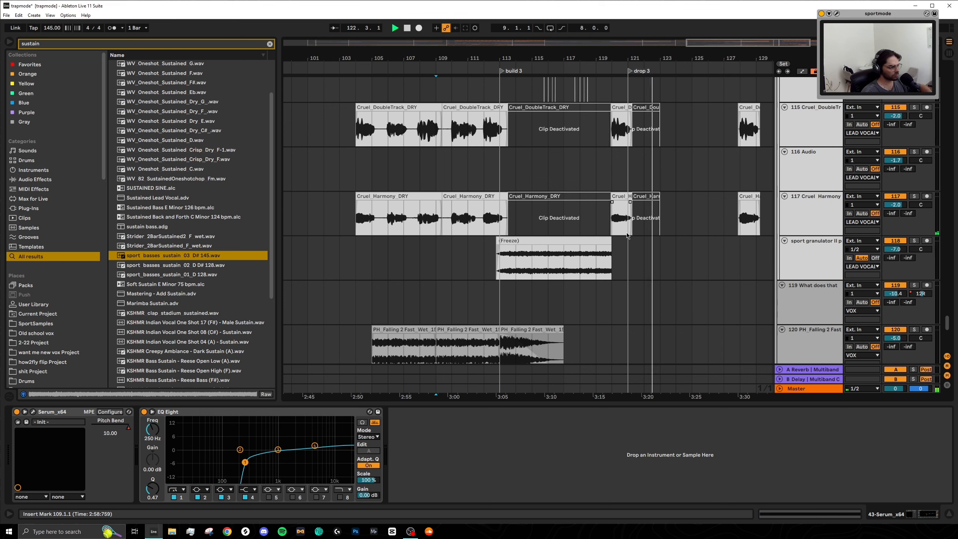
key("space")
left_click(498, 256)
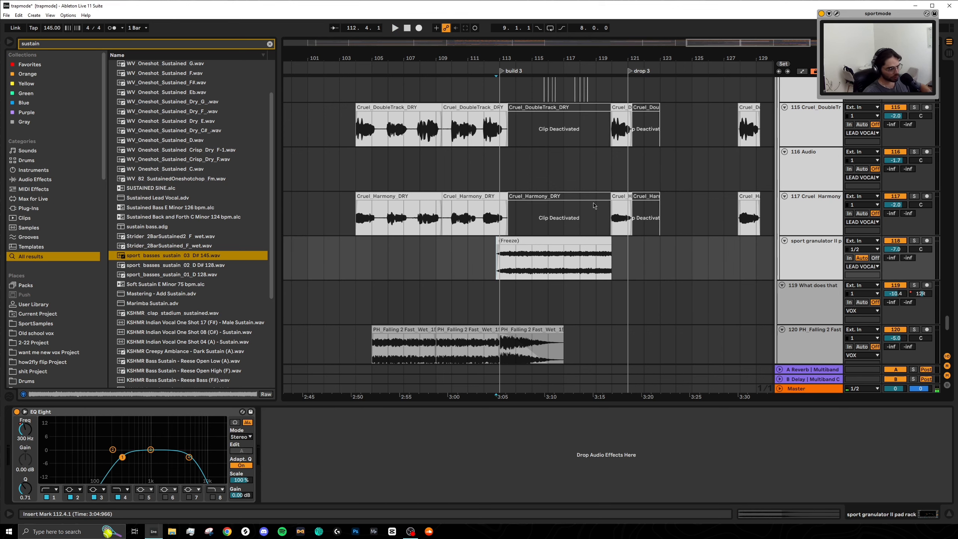
scroll(486, 264, "down", 2)
scroll(500, 242, "up", 5)
scroll(500, 243, "up", 2)
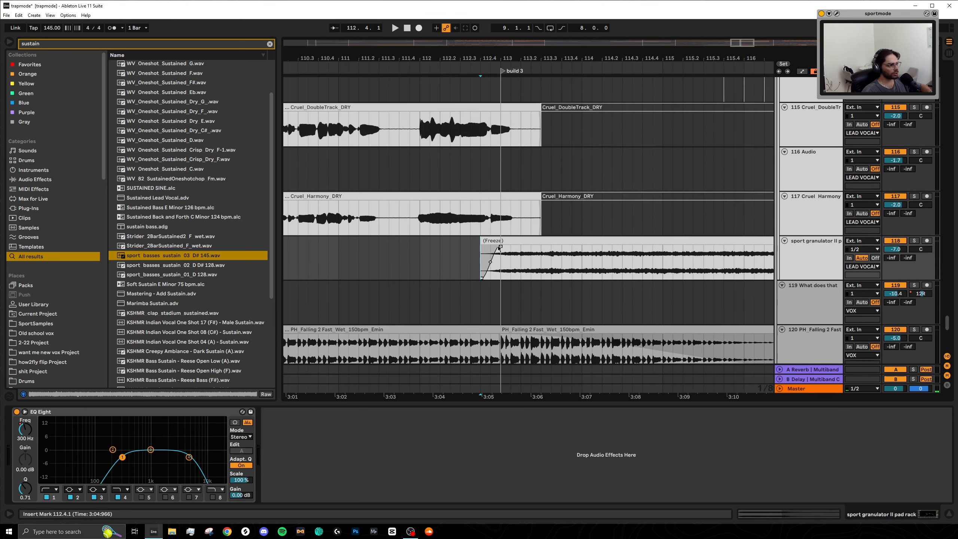
Solo the sport granulator II pad and 117 Harmony tracks and place the insert mark at 112.2.3 on the harmony clip
left_click(916, 241)
left_click(450, 223)
scroll(487, 251, "up", 3)
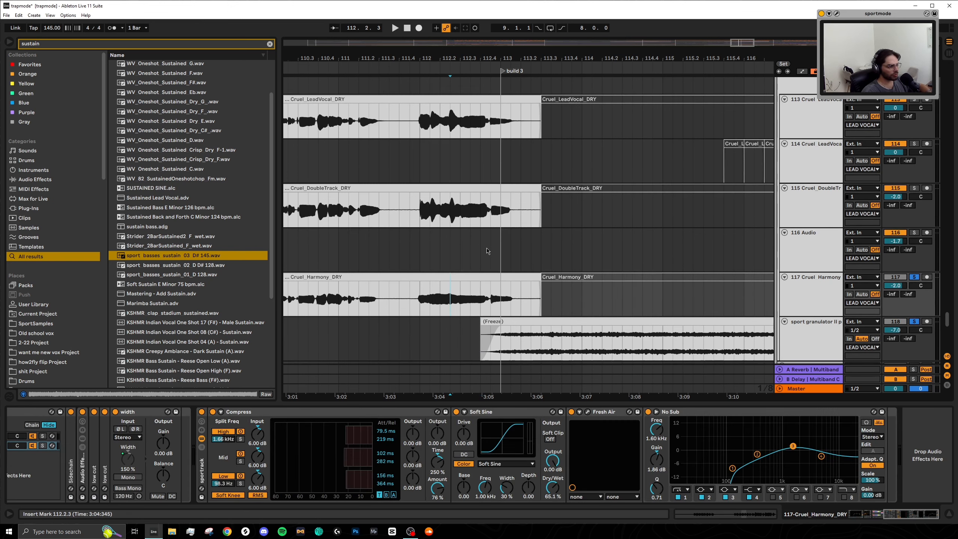
scroll(486, 251, "up", 3)
scroll(553, 238, "down", 3)
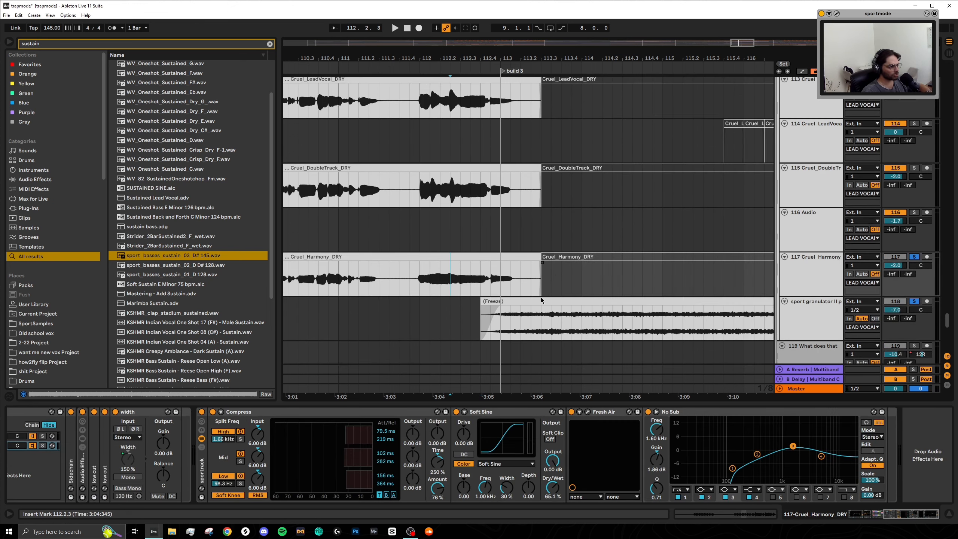
Select 113.1.1 to 113.1.3 on the Cruel_Harmony_DRY clip and play the tail leading into the granulator pad
left_click(505, 315)
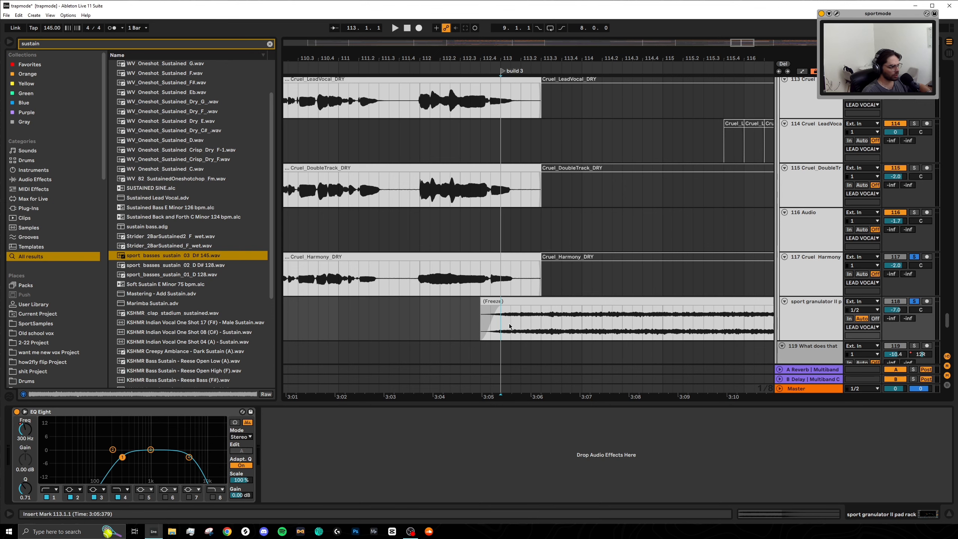
scroll(509, 327, "down", 5)
scroll(508, 236, "up", 5)
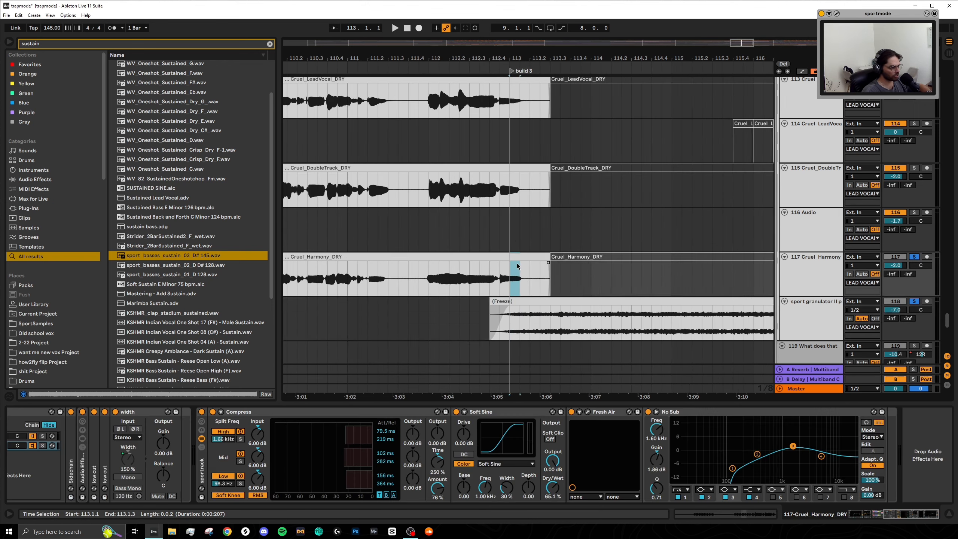
scroll(521, 265, "up", 5)
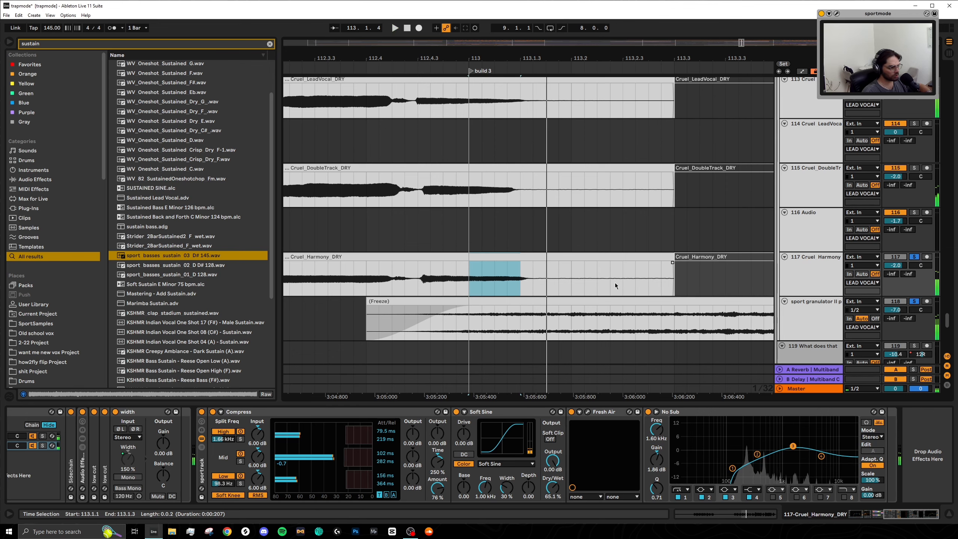
Play the granulator pad's (Freeze) clip from 112.2.1 and place the insert mark at 114.1.3
scroll(554, 286, "down", 5)
left_click(623, 317)
scroll(520, 321, "right", 1)
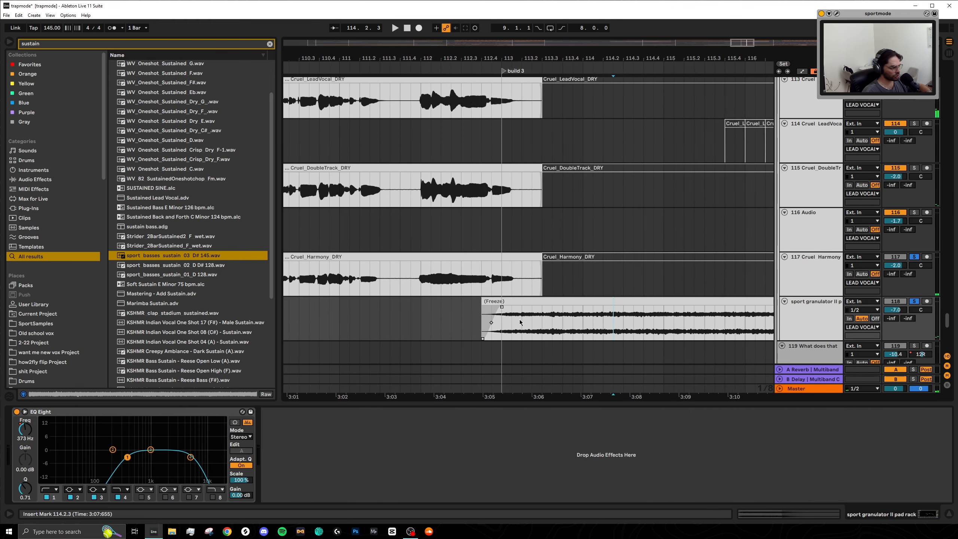
left_click(436, 310)
key("space")
scroll(546, 331, "right", 3)
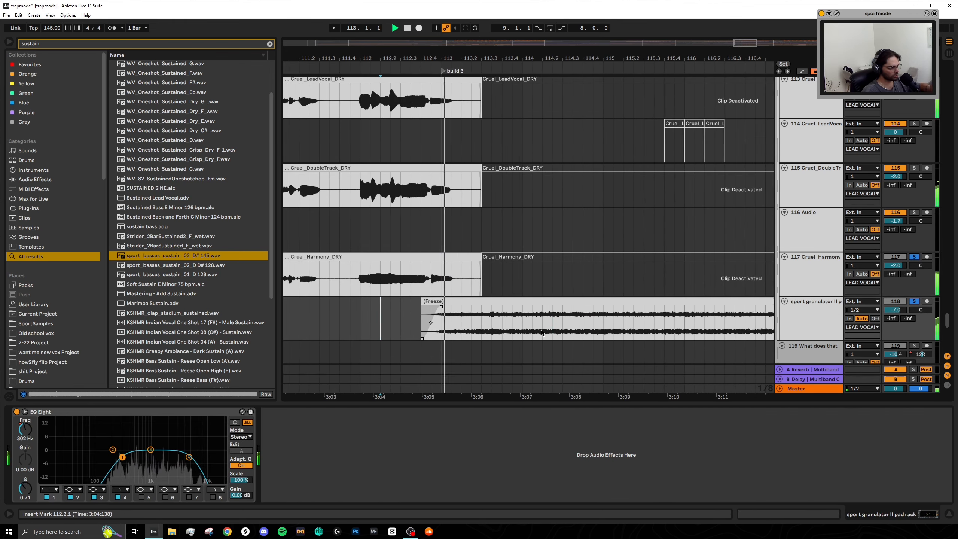
left_click(535, 328)
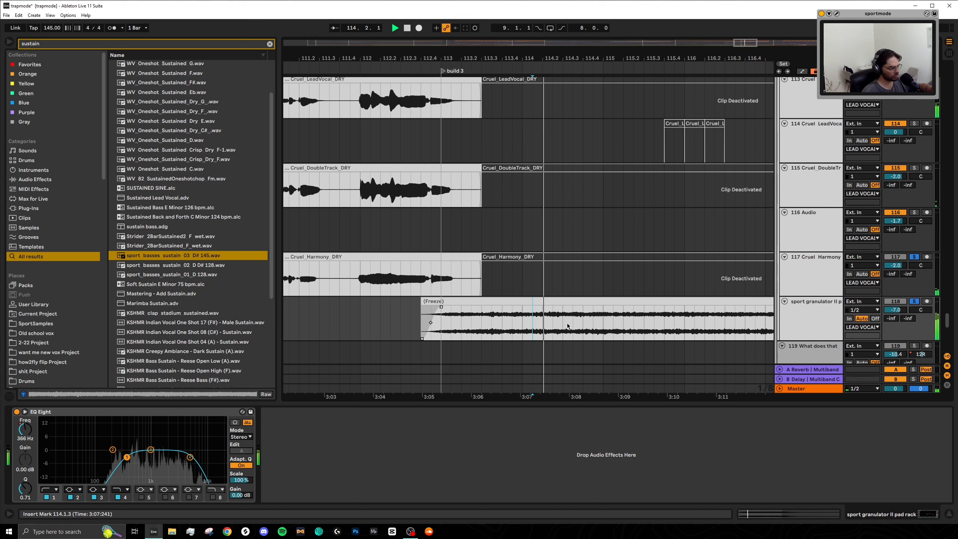
Listen to the end of the granulator pad clip from 119.1.1 and stop playback
scroll(625, 344, "right", 5)
scroll(611, 338, "down", 5)
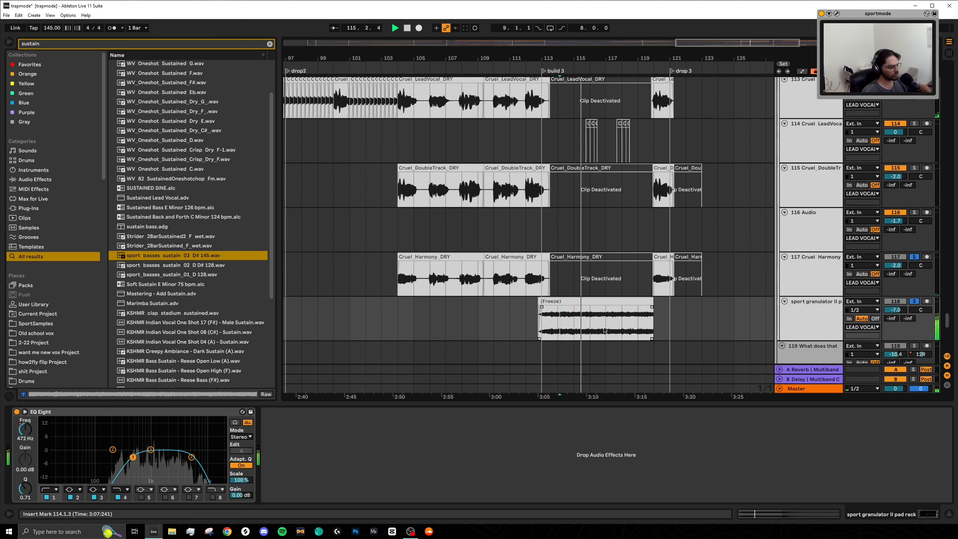
scroll(590, 324, "right", 3)
left_click(586, 323)
key("space")
key("space")
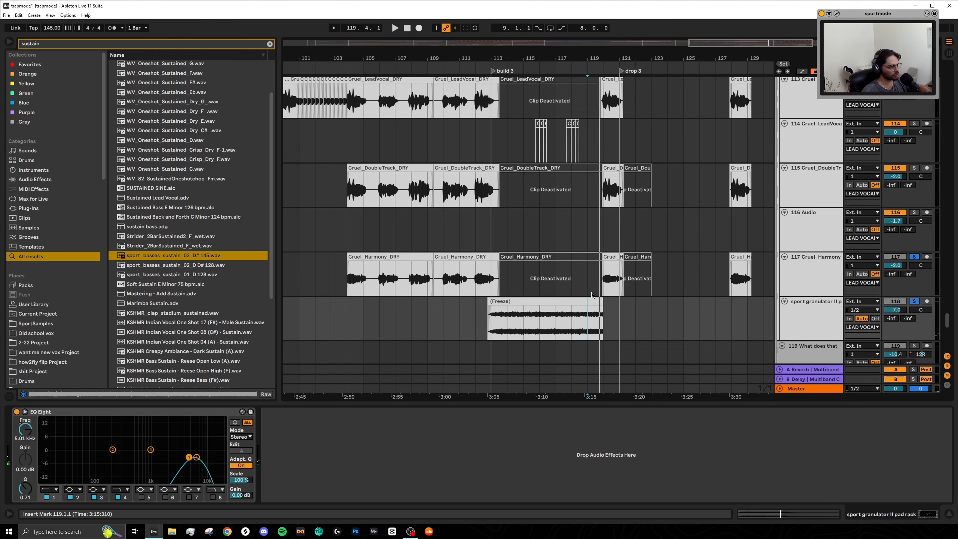
Solo the 108 Serum track in the Sub group, play its build 3 clip from 117.1.1, and stop playback
scroll(591, 294, "up", 5)
scroll(519, 271, "down", 8)
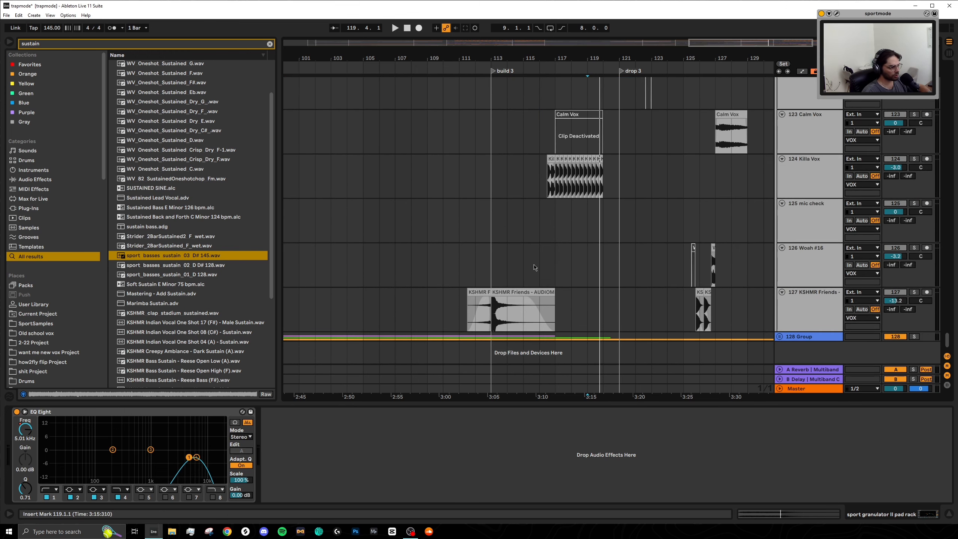
scroll(532, 264, "up", 10)
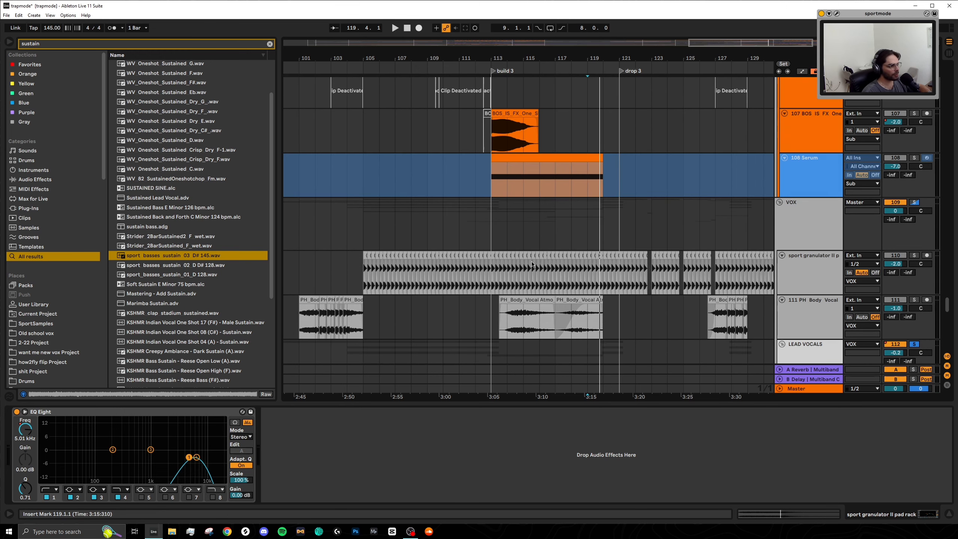
left_click(532, 261)
key("space")
left_click(561, 274)
key("space")
key("space")
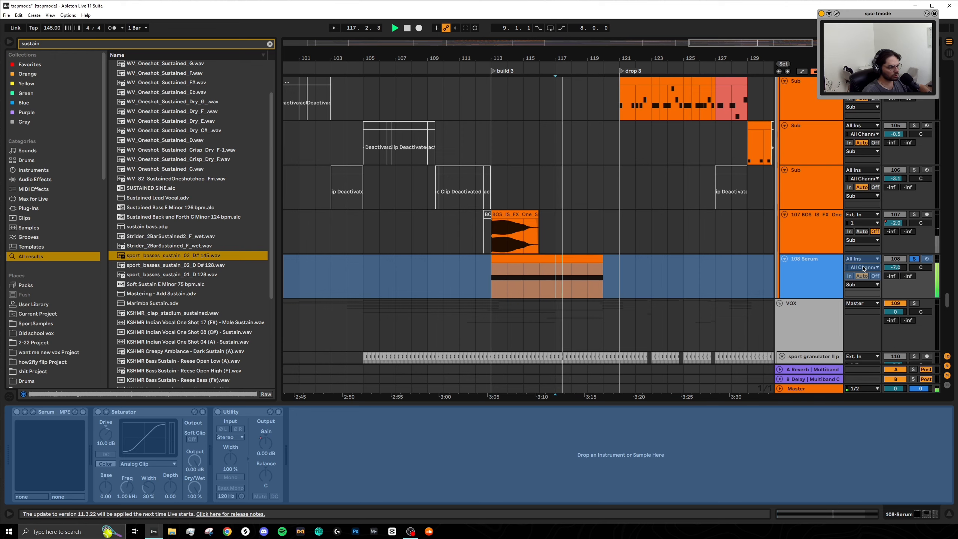
Return to the DRUMS group, solo it, and play it from 111.1.1 into build 3
scroll(603, 241, "up", 10)
scroll(605, 226, "up", 15)
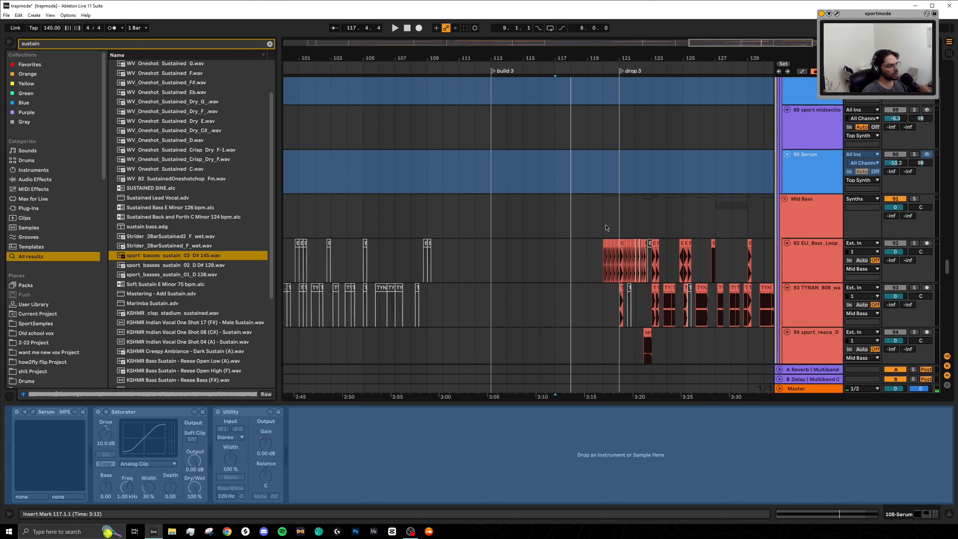
scroll(568, 242, "up", 20)
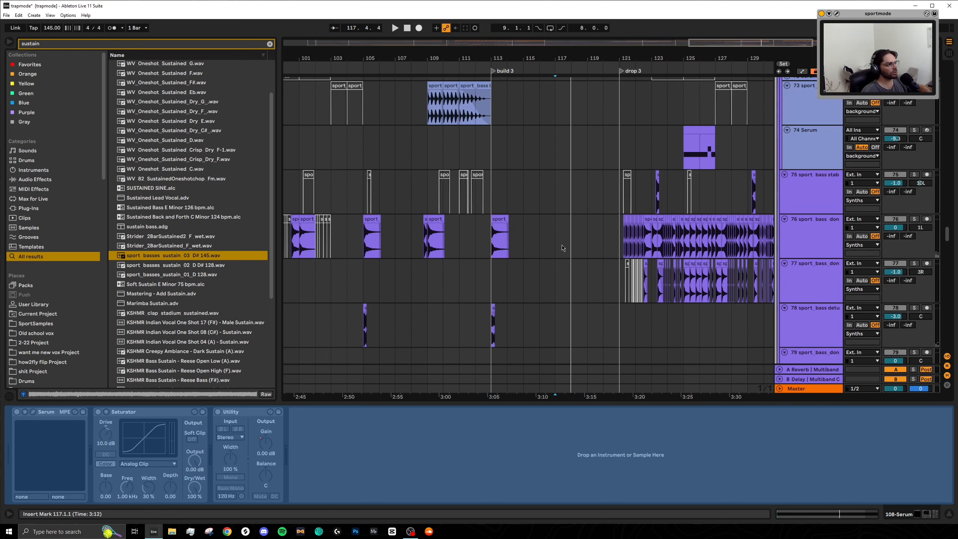
scroll(569, 234, "up", 20)
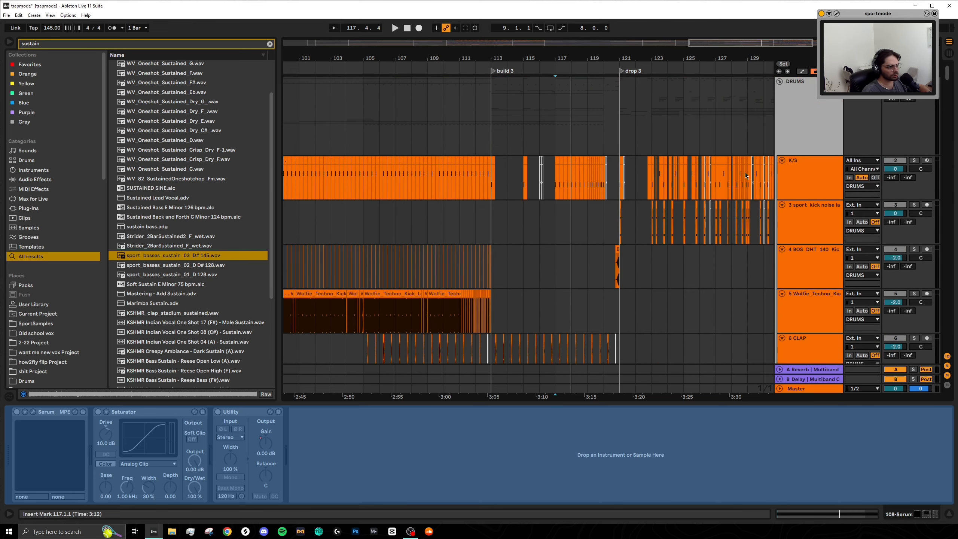
left_click(472, 141)
key("s")
scroll(458, 139, "up", 5)
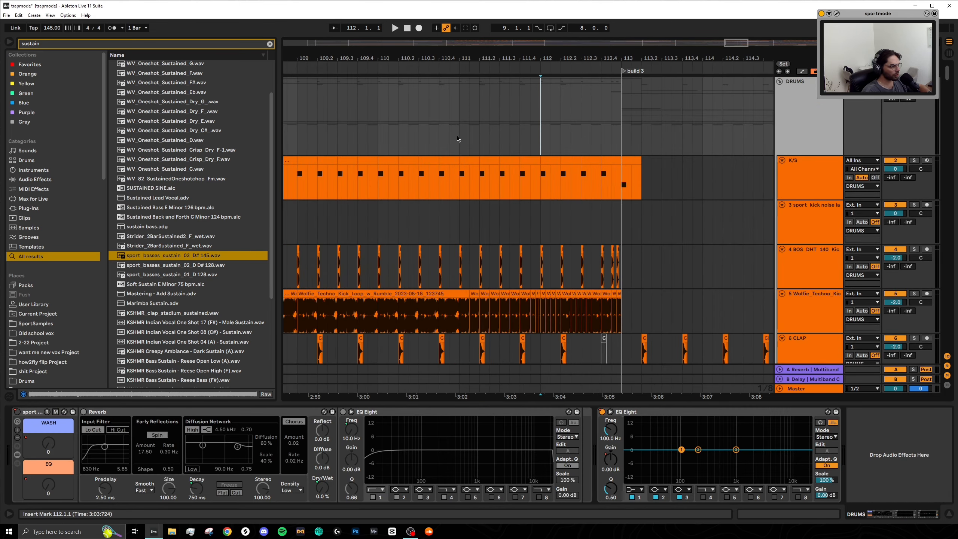
scroll(451, 154, "right", 2)
key("space")
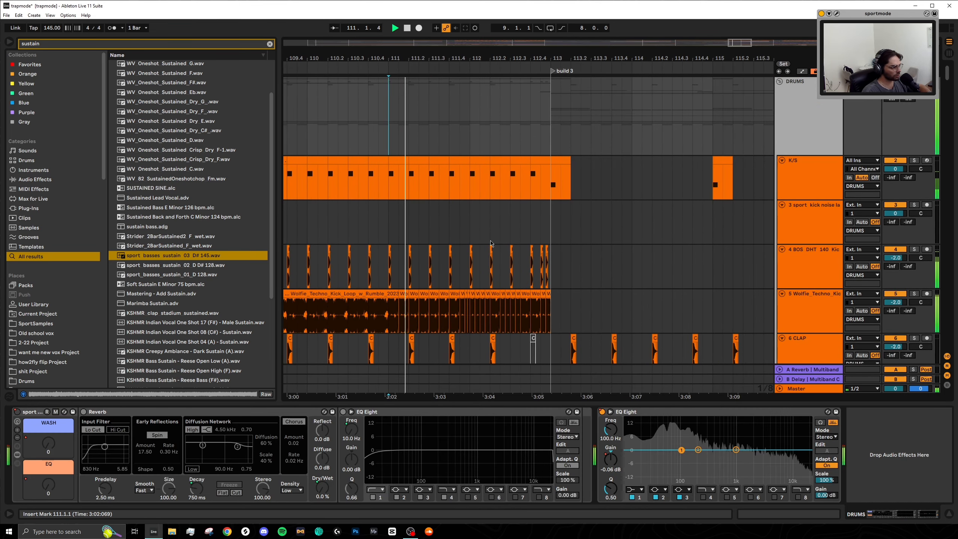
Examine the kick, clap and KSHMR_Tight_Snare_21 clips through build 3 up to drop 3 while the drums play
scroll(490, 249, "down", 5)
scroll(490, 252, "down", 2)
scroll(489, 252, "up", 5)
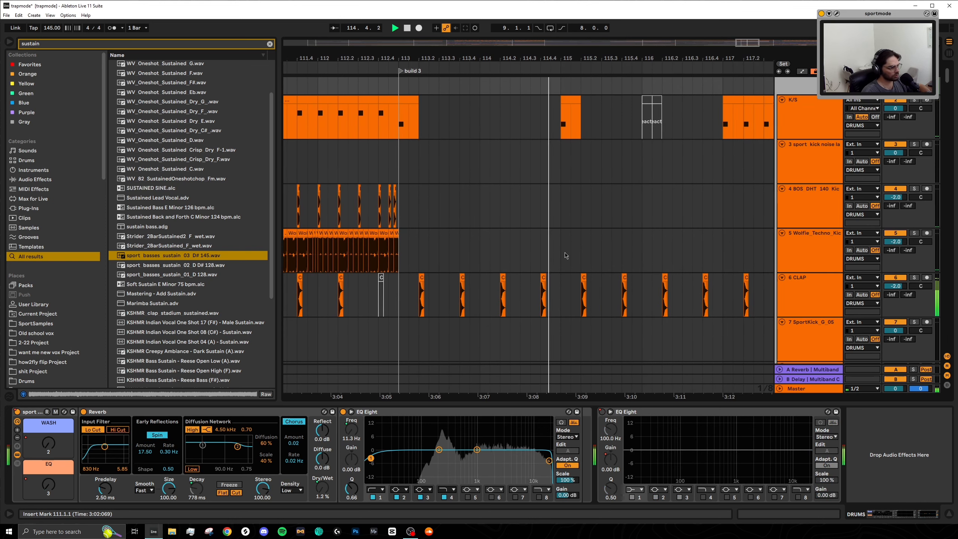
scroll(564, 260, "down", 5)
scroll(560, 269, "down", 2)
scroll(548, 257, "down", 5)
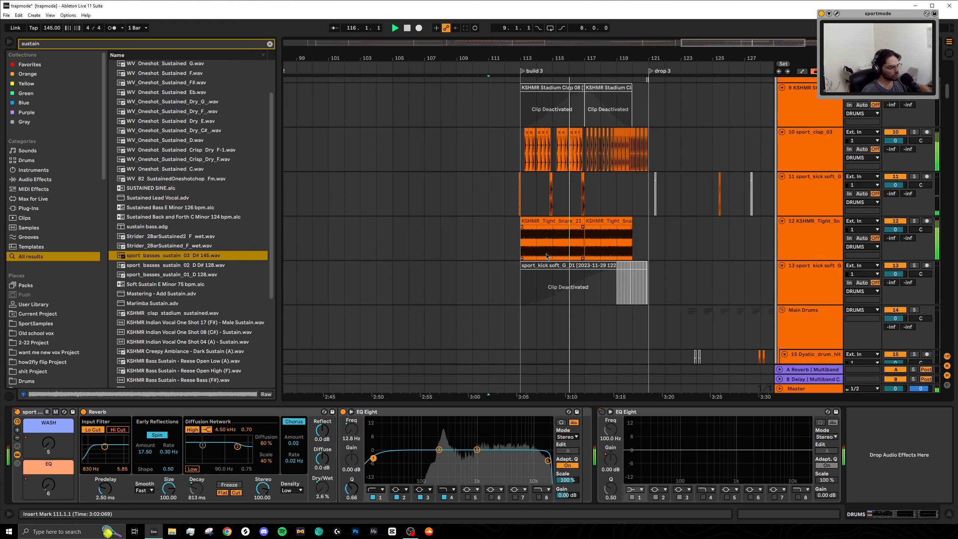
scroll(586, 229, "up", 8)
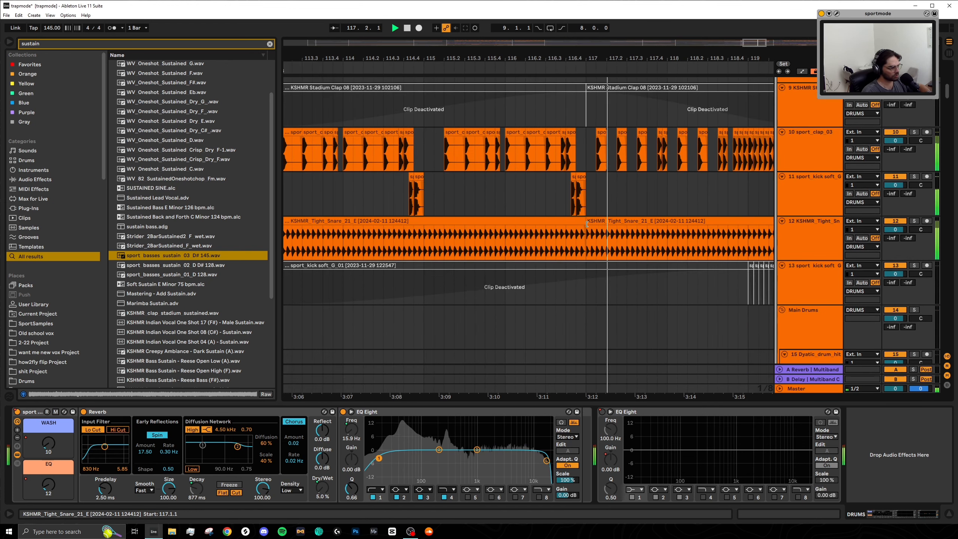
scroll(548, 225, "down", 5)
scroll(581, 218, "up", 5)
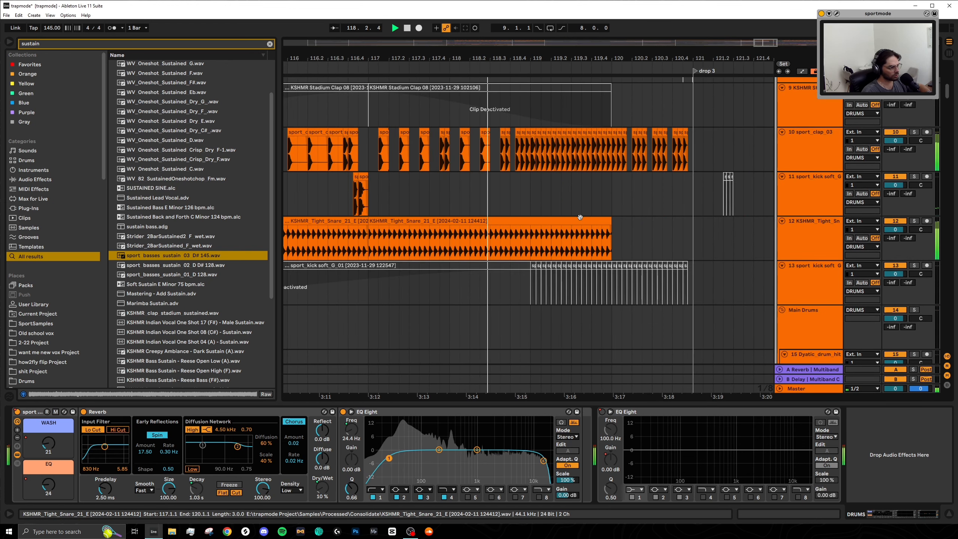
scroll(581, 222, "right", 1)
scroll(580, 218, "up", 4)
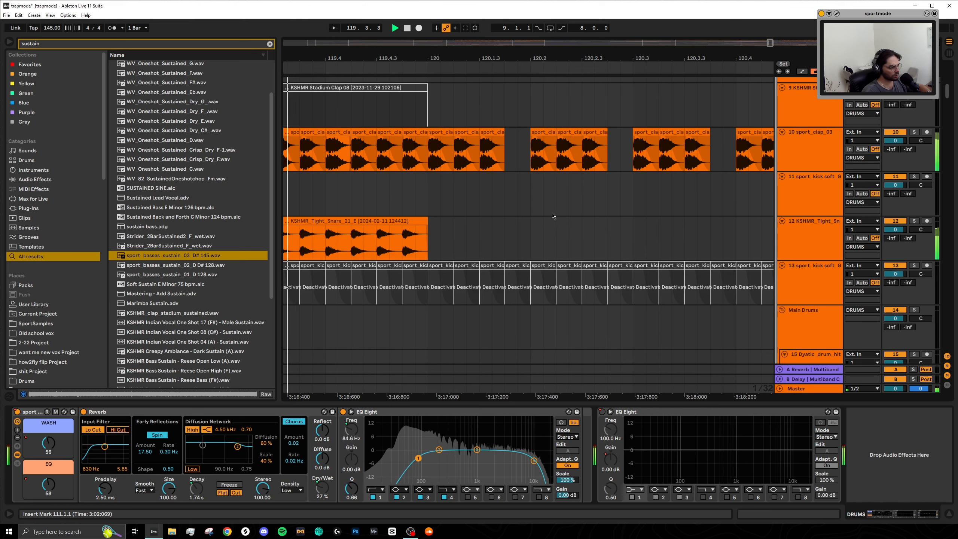
scroll(553, 218, "down", 4)
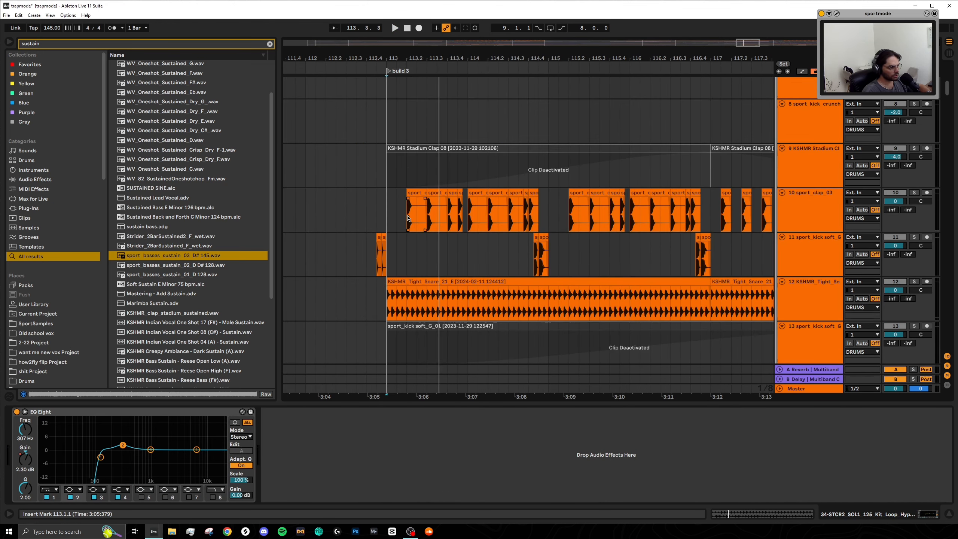
Solo the 10 sport_clap_03 track, play its claps from 113.2.1 and again from 119.4.3, and stop playback
left_click(407, 218)
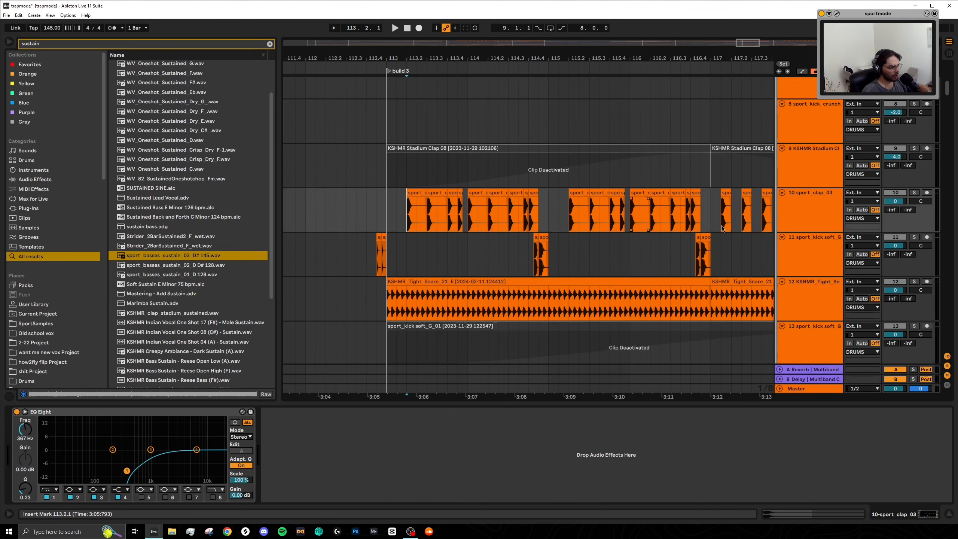
key("space")
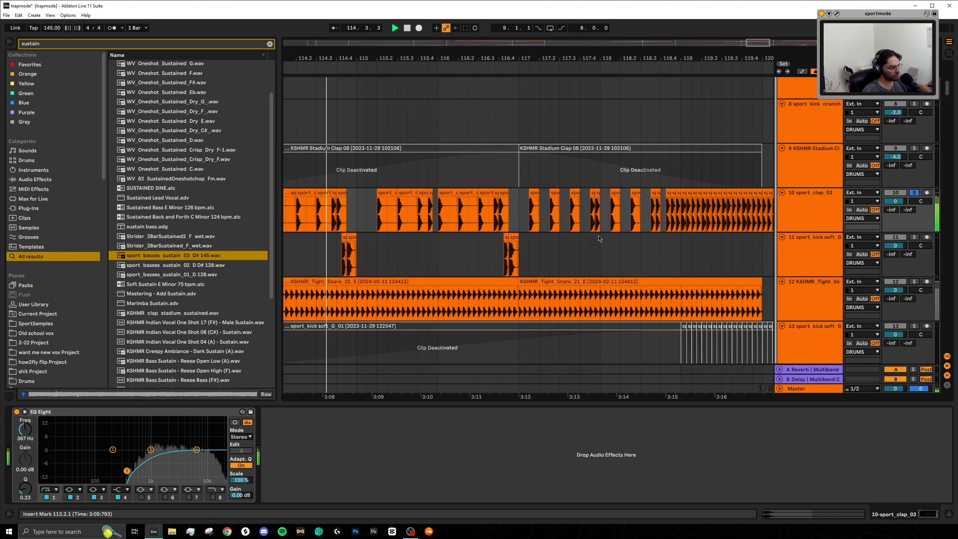
key("space")
scroll(650, 226, "right", 2)
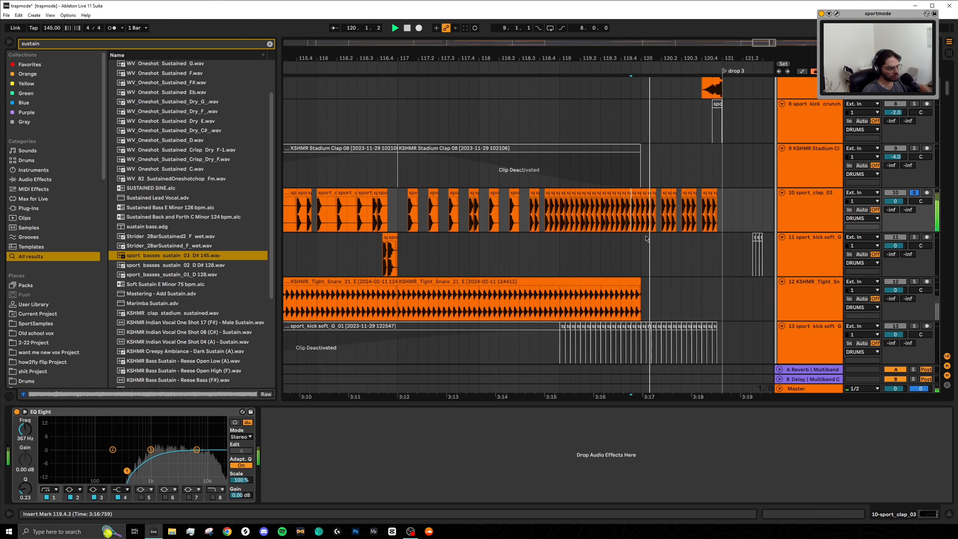
scroll(675, 223, "down", 5)
key("space")
scroll(669, 223, "down", 4)
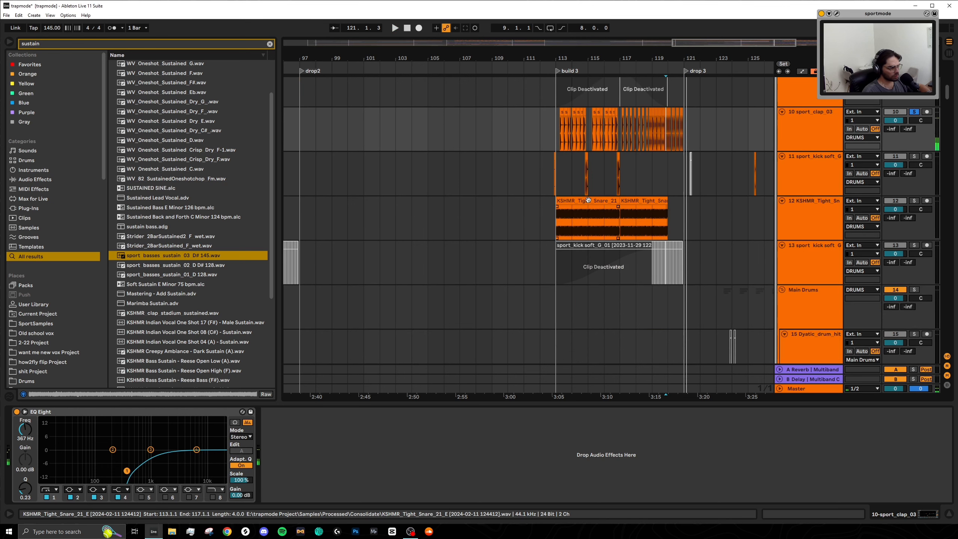
Select the KSHMR_Tight_Snare_21 clip from 113.1.1 to 117.1.1 and review the drum tracks above and below it
left_click(595, 200)
scroll(597, 226, "up", 14)
scroll(598, 223, "up", 3)
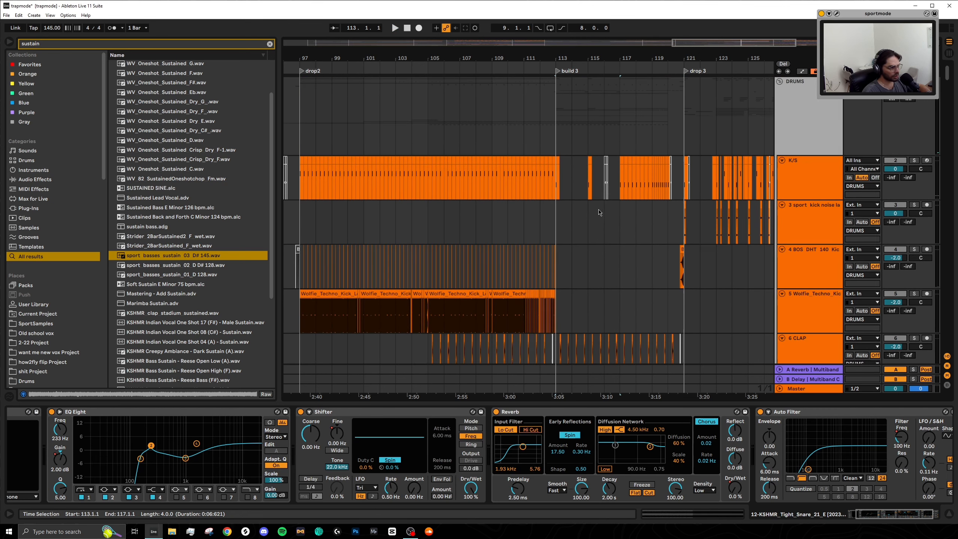
scroll(671, 251, "down", 15)
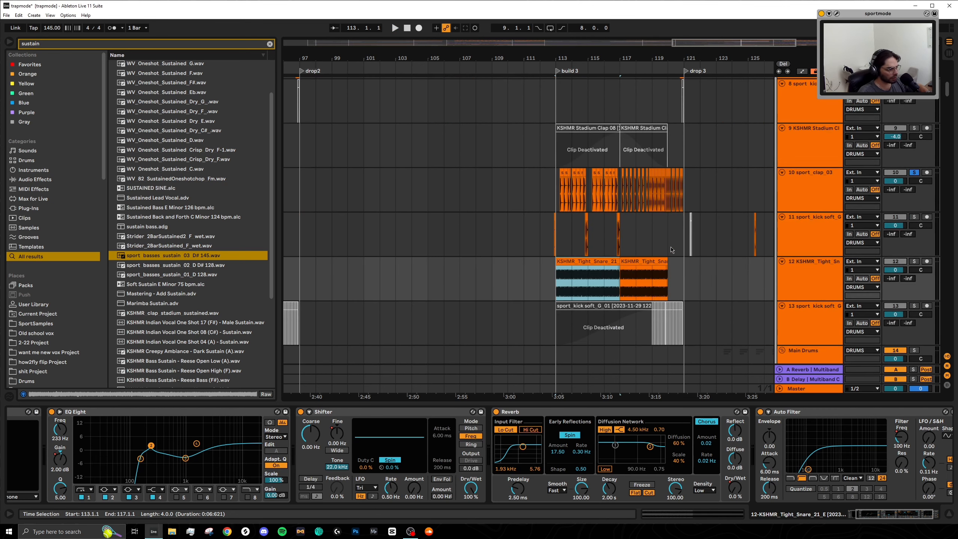
scroll(670, 251, "down", 3)
scroll(630, 255, "down", 12, "ctrl")
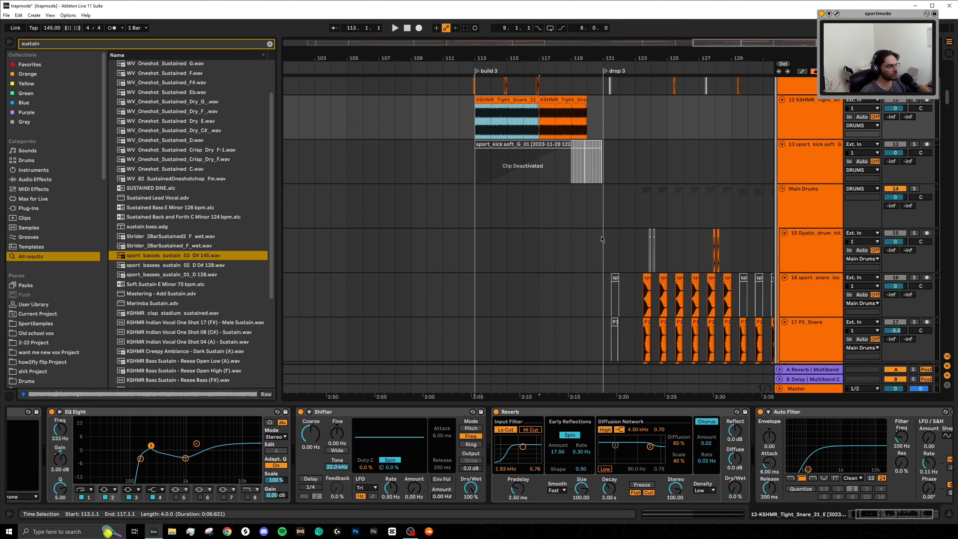
Select 121.1.1 to 141.1.1 on the 10 sport_clap_03 track and review the percussion tracks down to the SIDECHAIN group
scroll(602, 162, "up", 4)
left_click_drag(593, 162, 636, 162)
left_click_drag(670, 118, 719, 138)
scroll(643, 265, "down", 20)
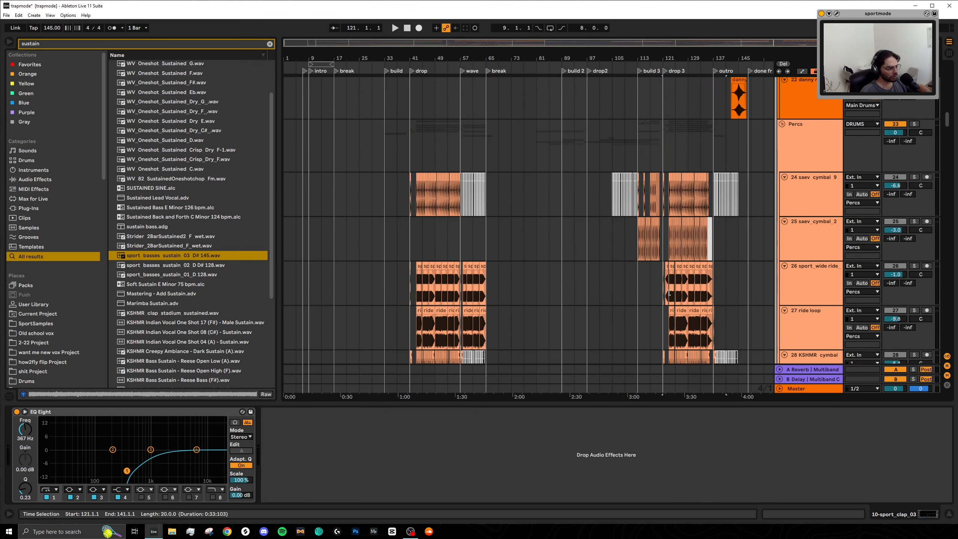
scroll(643, 290, "up", 8, "ctrl")
scroll(643, 289, "down", 6)
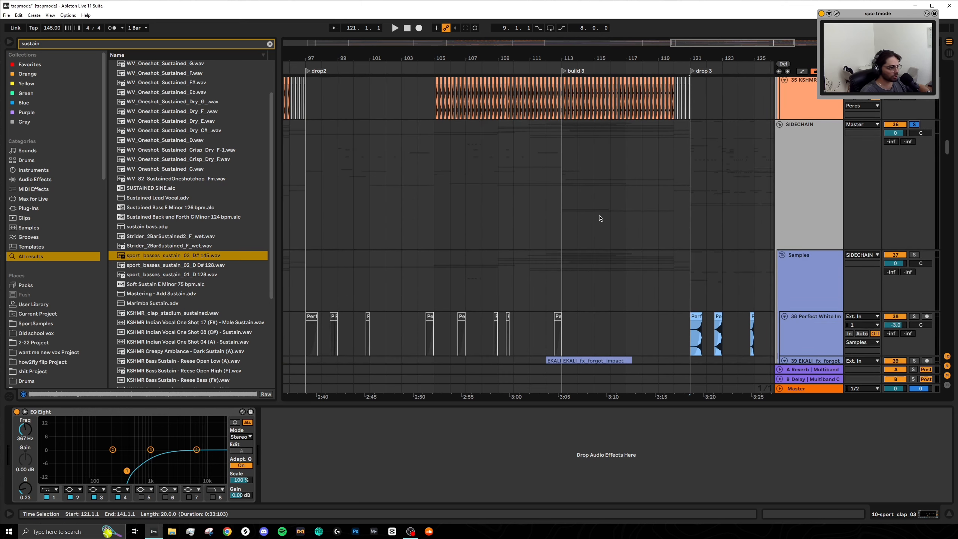
Play the SIDECHAIN group from 113.1.1 and review its sample, riser and background tracks through build 3 into drop 3
key("space")
scroll(568, 228, "down", 10)
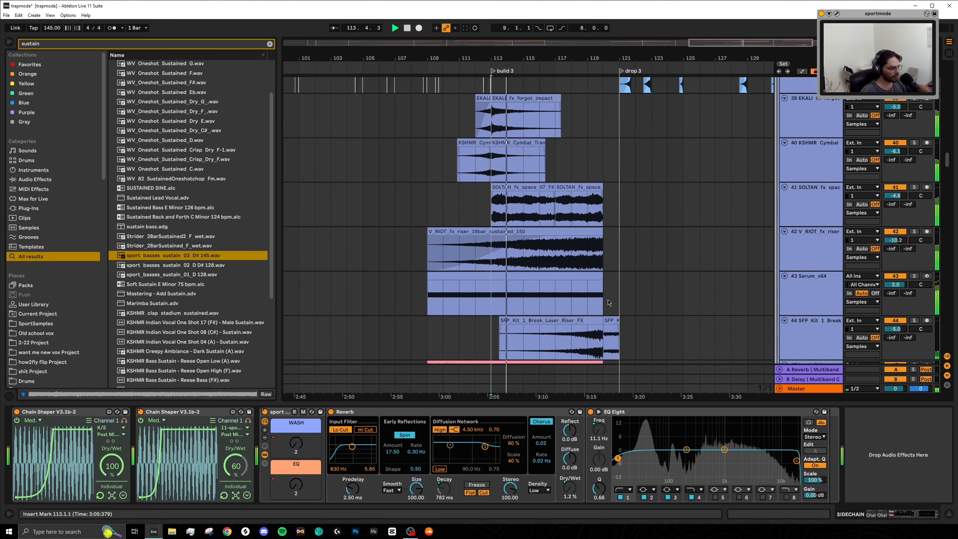
scroll(604, 304, "down", 15)
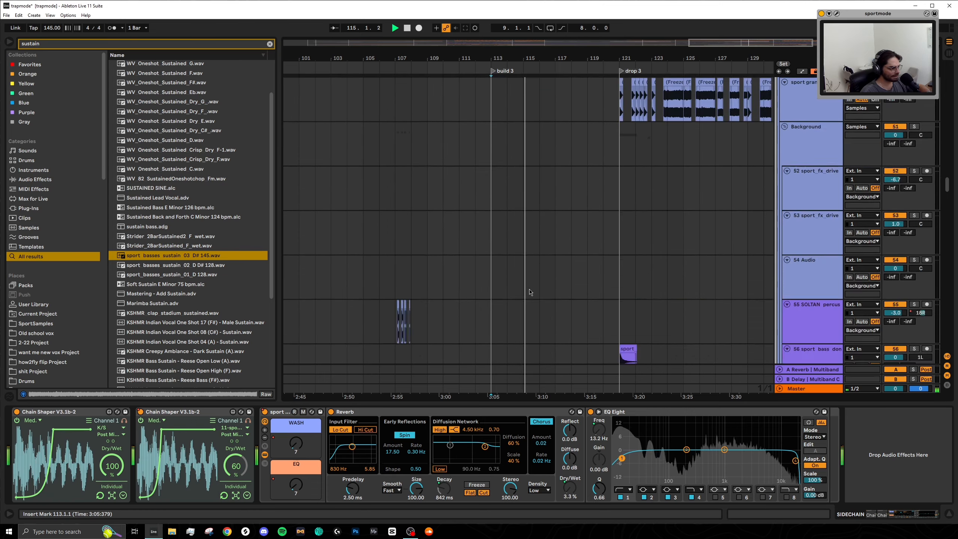
scroll(530, 292, "down", 8)
scroll(765, 180, "up", 20)
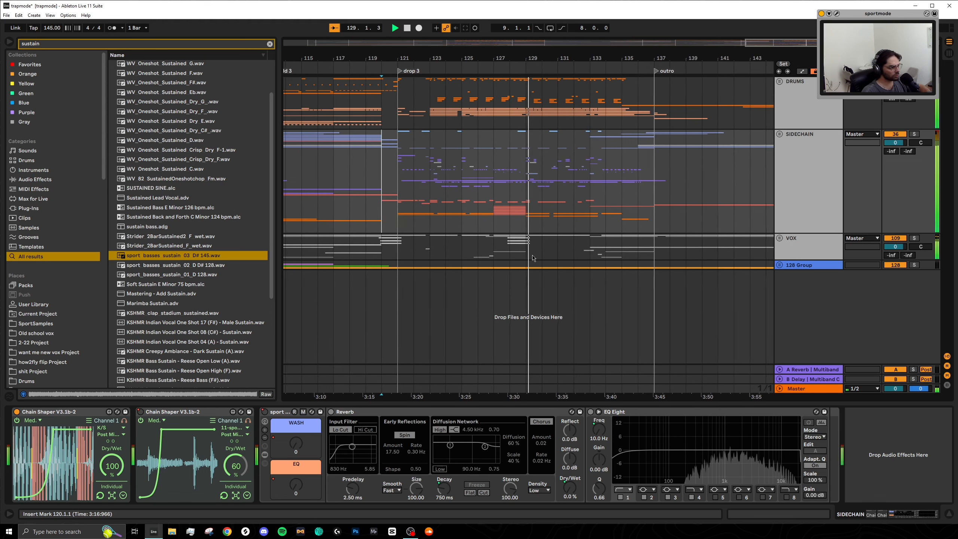
scroll(528, 232, "left", 3)
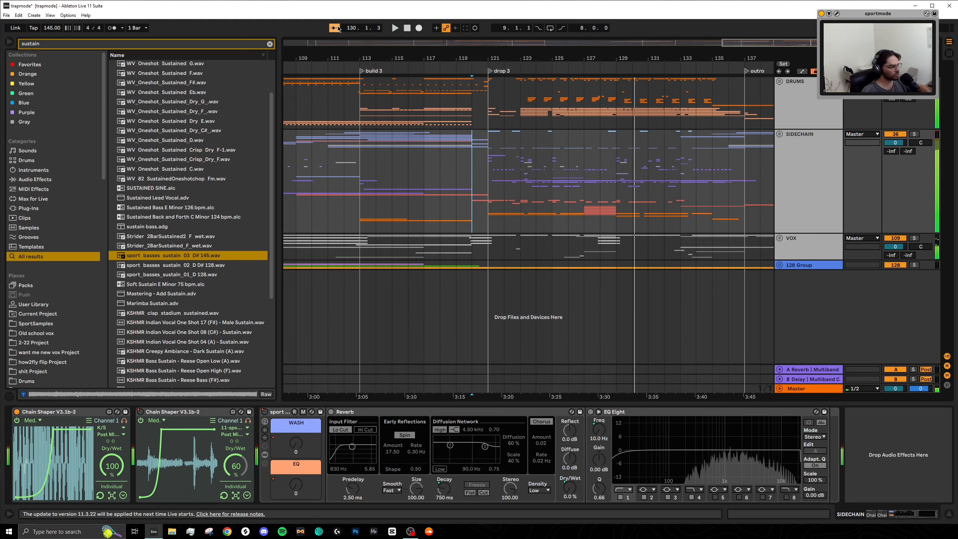
Place the insert marker at drop 3, 121.1.1, unfold the SIDECHAIN group, and review its granulator and background tracks
left_click(486, 95)
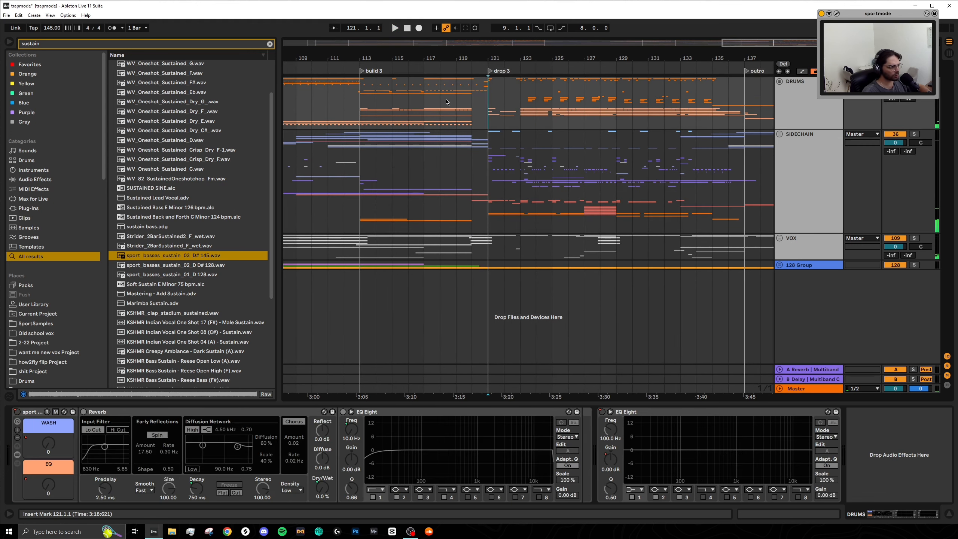
left_click(492, 159)
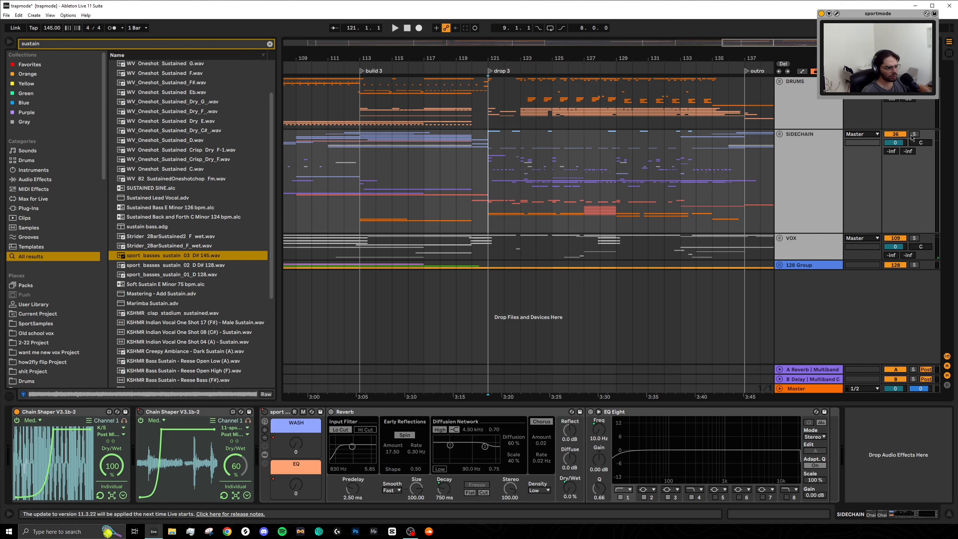
left_click(779, 134)
scroll(614, 253, "down", 10)
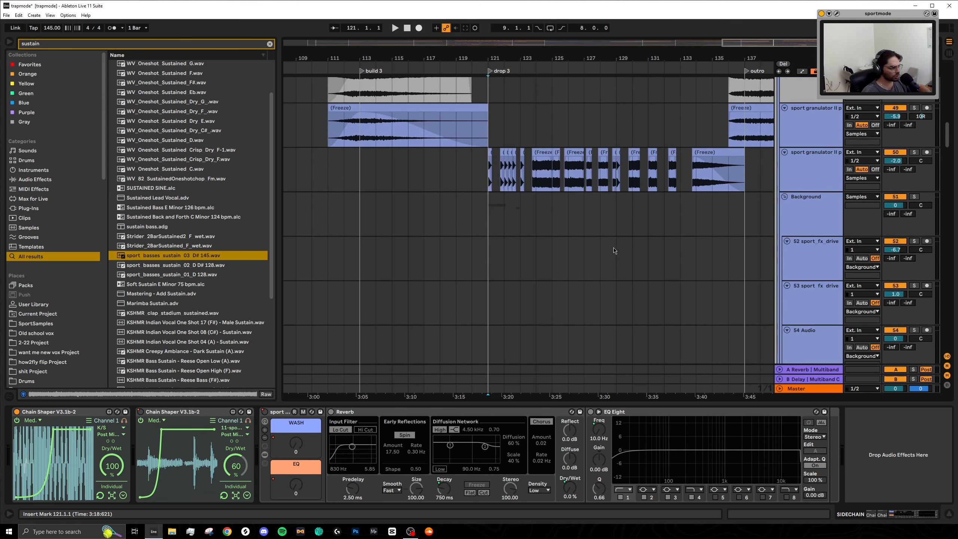
scroll(608, 255, "down", 5)
scroll(513, 184, "up", 8)
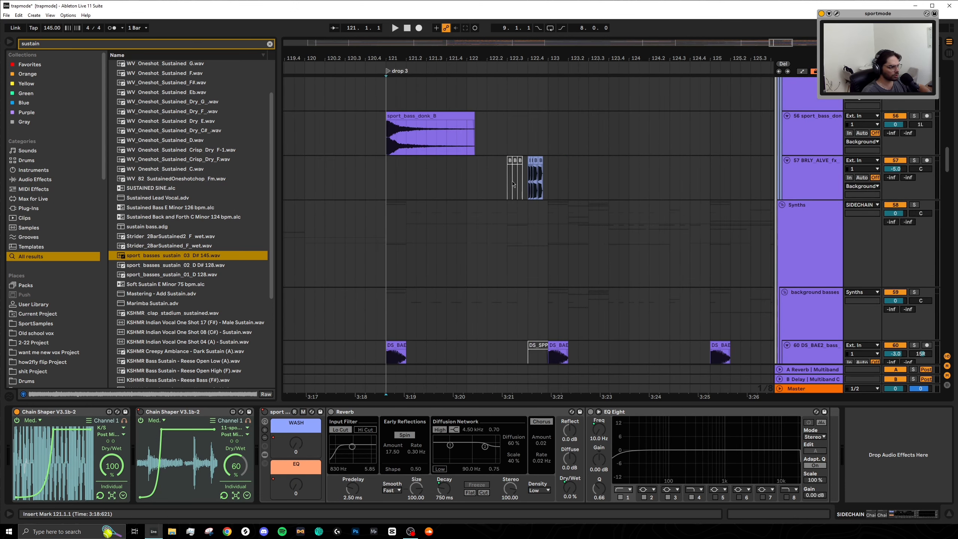
Solo the 76 sport_bass_donk track, play it from 121.1.3 into bar 125, and stop playback
scroll(506, 193, "down", 15)
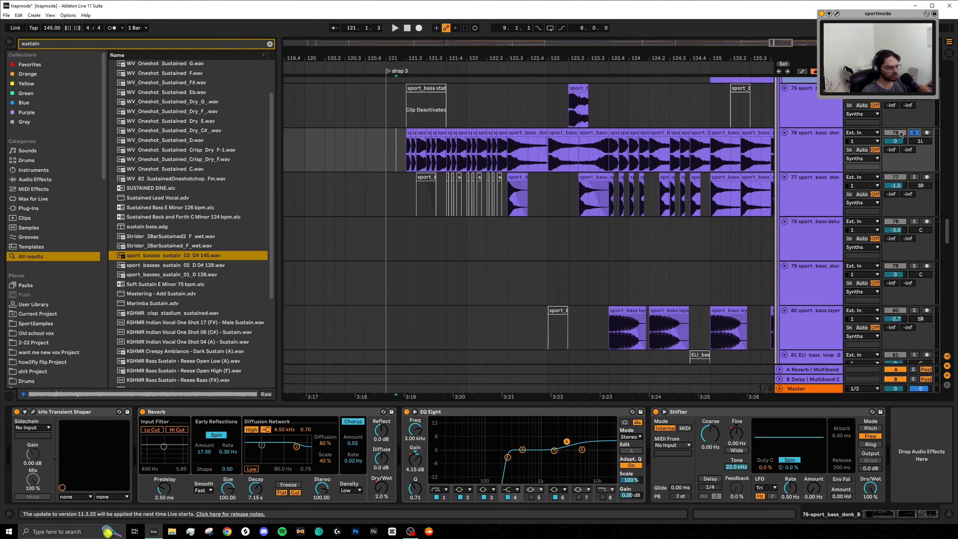
key("space")
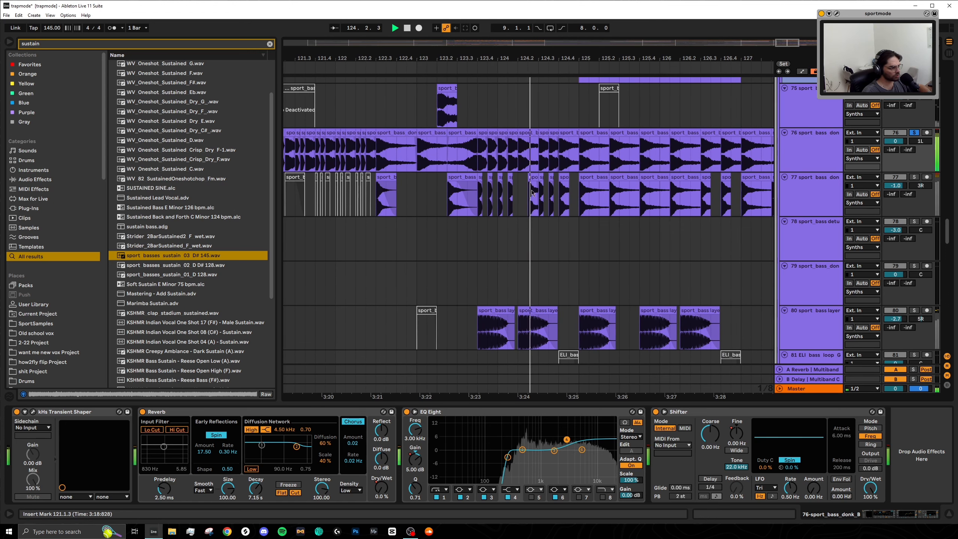
key("space")
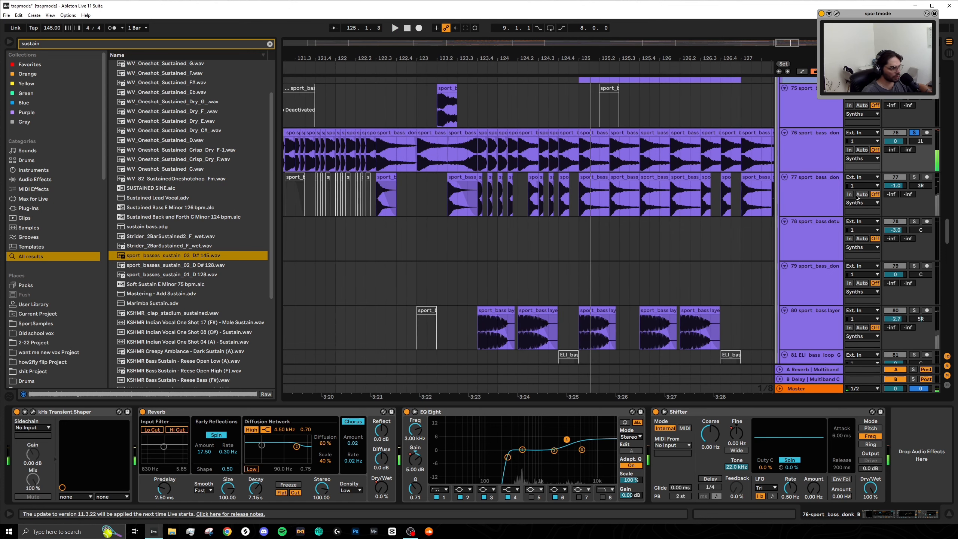
Solo the 77 sport_bass_donk track together with track 76 and play both from 123.4.1
scroll(479, 198, "up", 5)
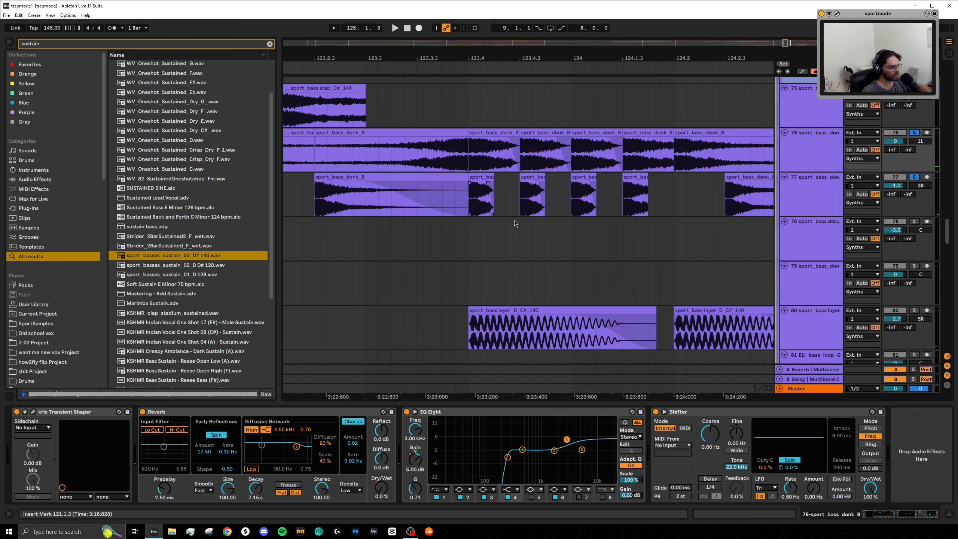
key("space")
scroll(461, 200, "down", 5)
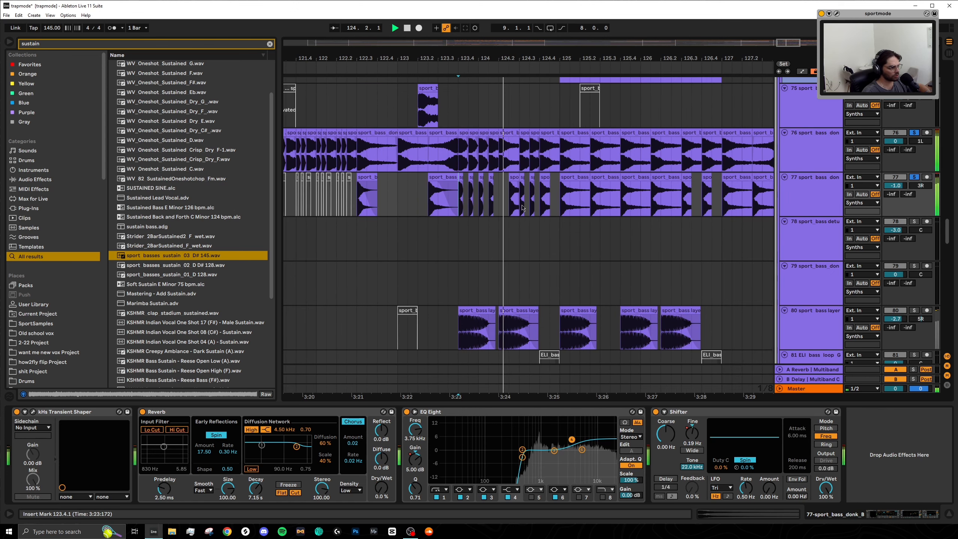
Inspect the track 77 sport_bass_donk clips at 124.1.3 and 124.2.3 against the longer donk clips on track 76
scroll(504, 192, "up", 5)
left_click(564, 175)
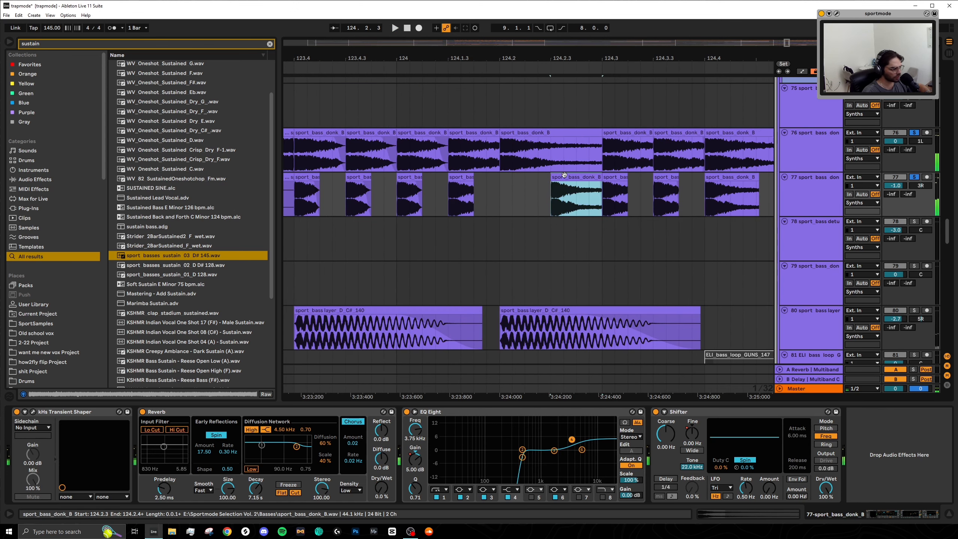
left_click(448, 178)
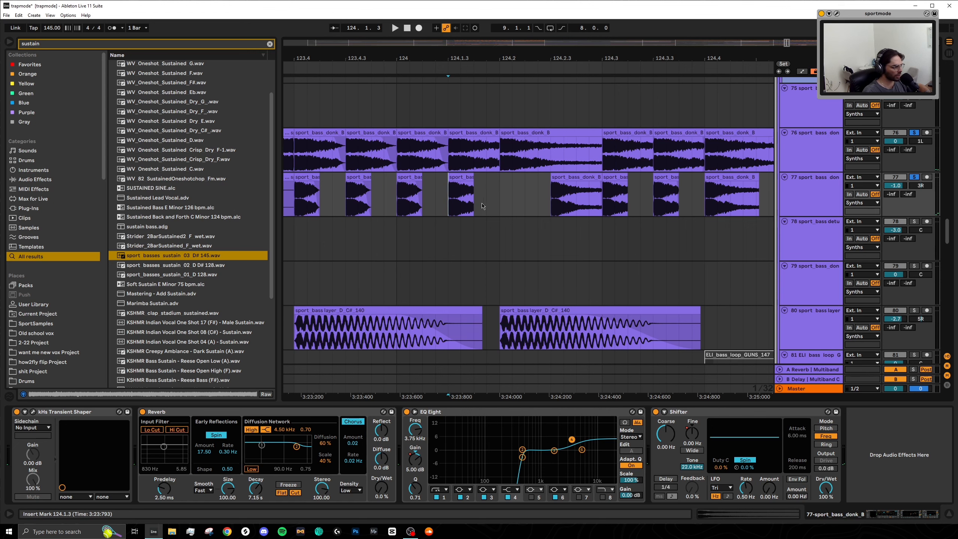
left_click_drag(484, 206, 449, 156)
left_click(575, 201)
left_click(567, 176)
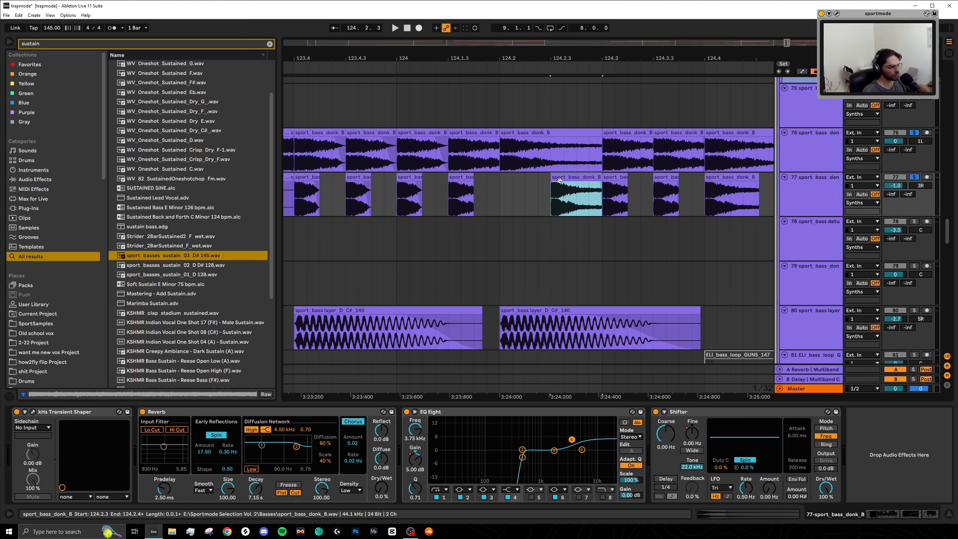
Play both soloed sport_bass_donk tracks from 124.2.1 to bar 129, following their alternating clips, and stop playback
left_click(500, 198)
key("space")
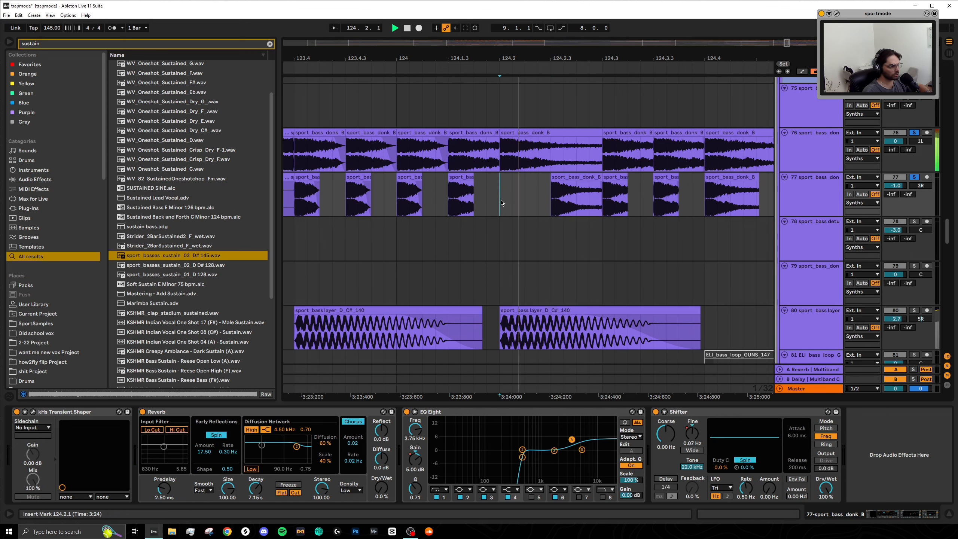
scroll(499, 229, "right", 1)
scroll(499, 228, "down", 4)
scroll(499, 234, "right", 1)
scroll(500, 236, "right", 1)
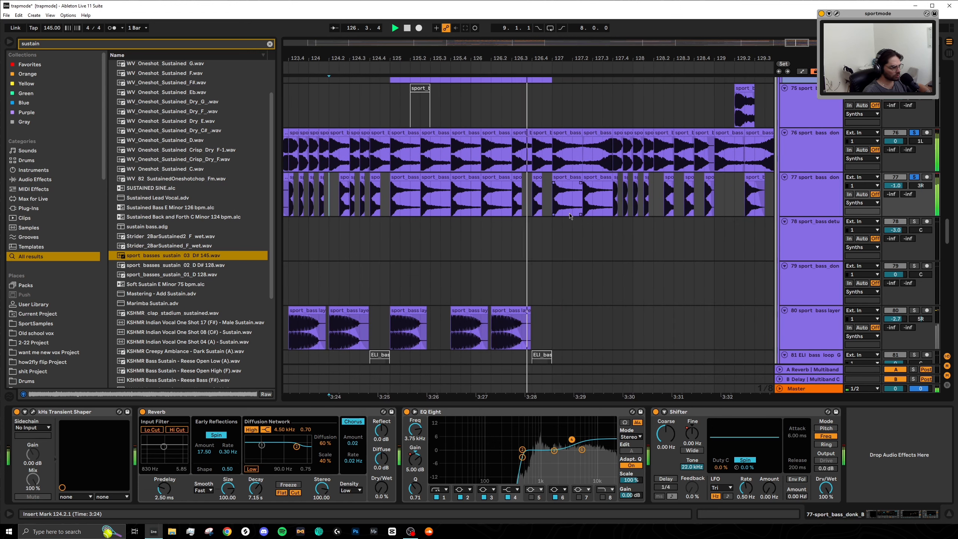
scroll(555, 233, "right", 1)
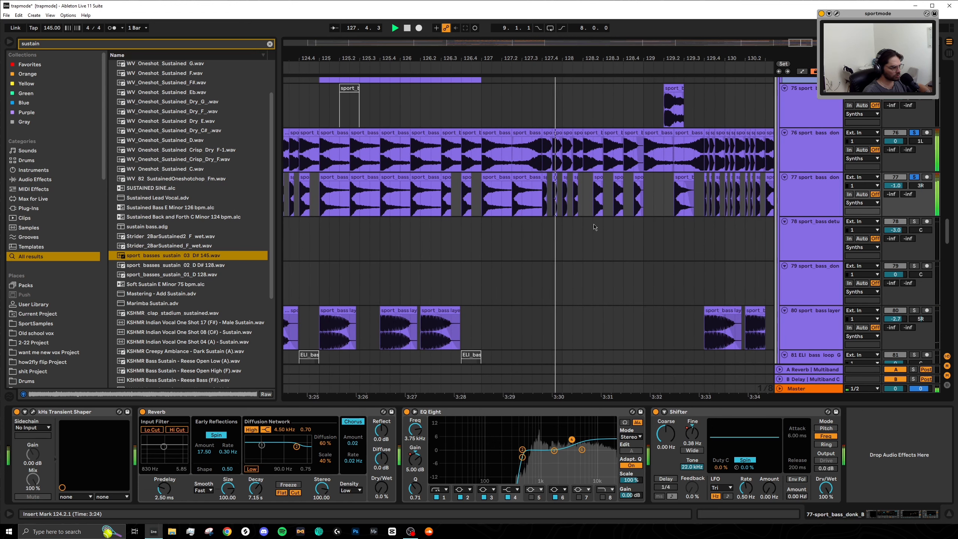
scroll(608, 218, "right", 1)
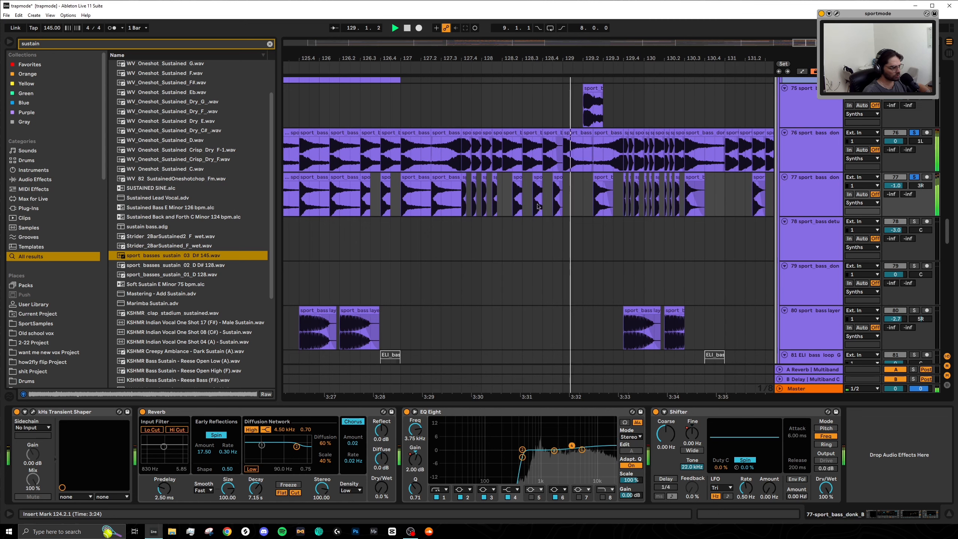
key("space")
Zoom in on the offset sport_bass_donk clips and play both layers again from 128.2.1
left_click(504, 207)
scroll(531, 216, "up", 5)
scroll(528, 217, "right", 1)
key("space")
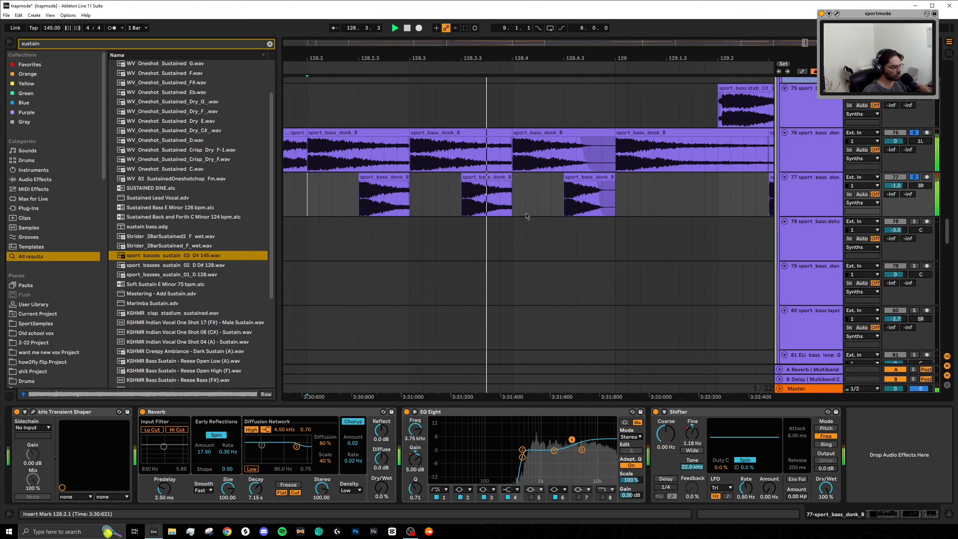
scroll(527, 217, "down", 5)
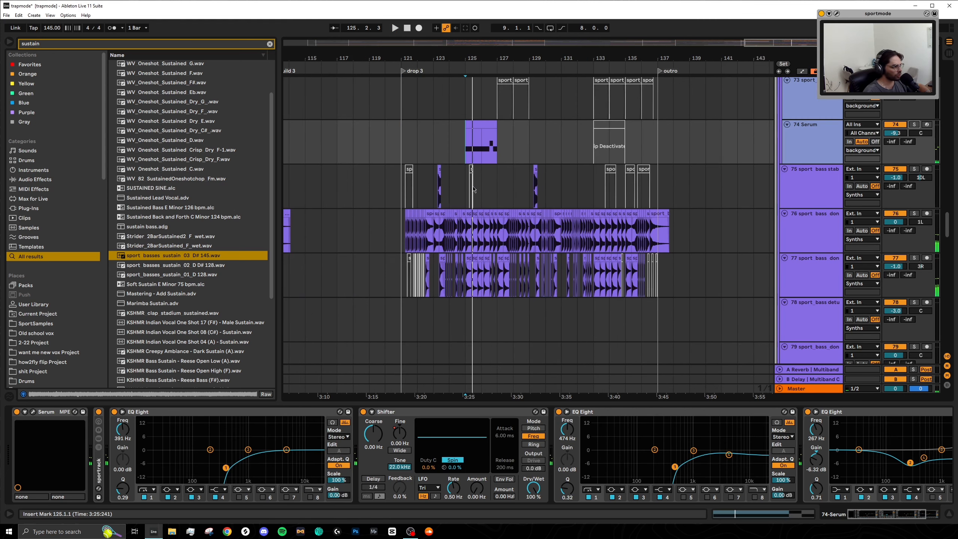
Select the 74 Serum clip from 125.1.1 to 127.1.1, play it with the donk basses, and stop playback
scroll(474, 189, "up", 1)
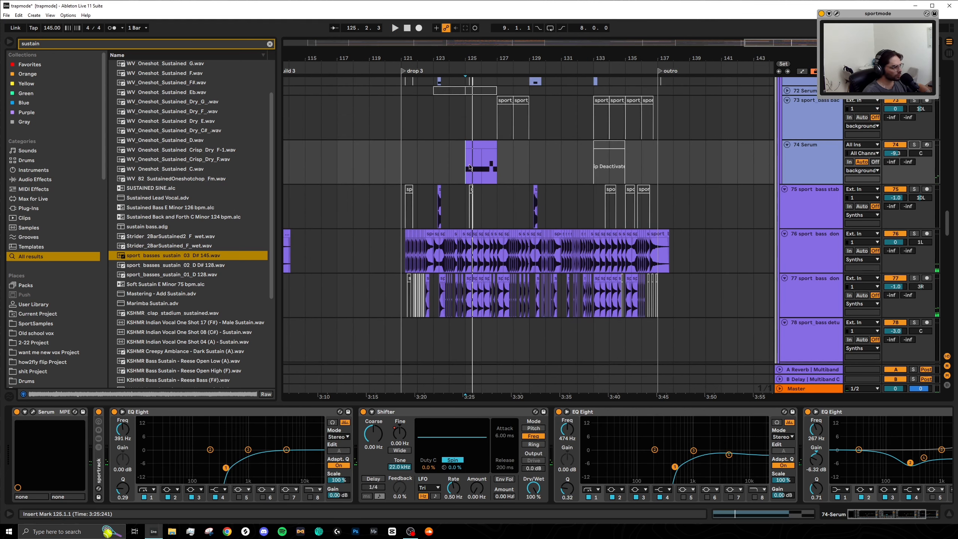
left_click(473, 143)
key("z")
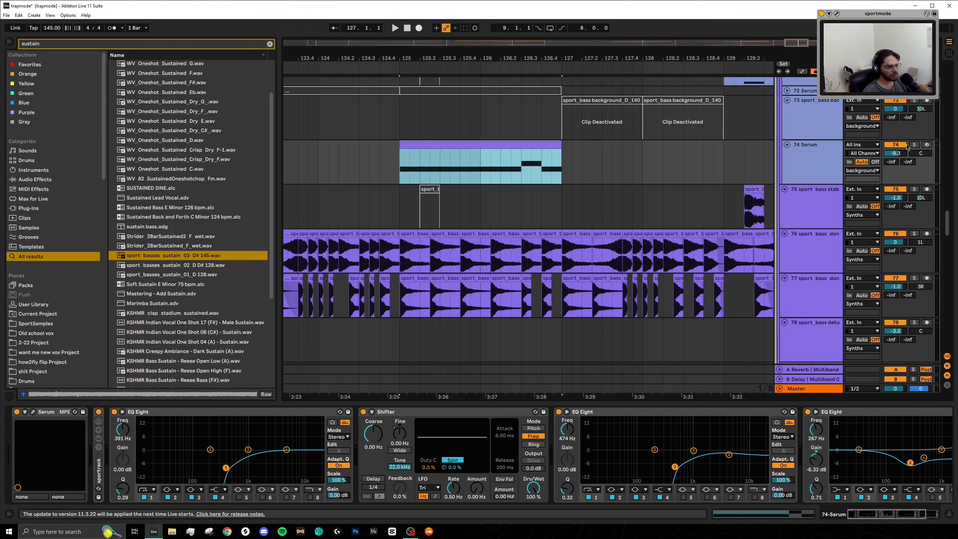
key("space")
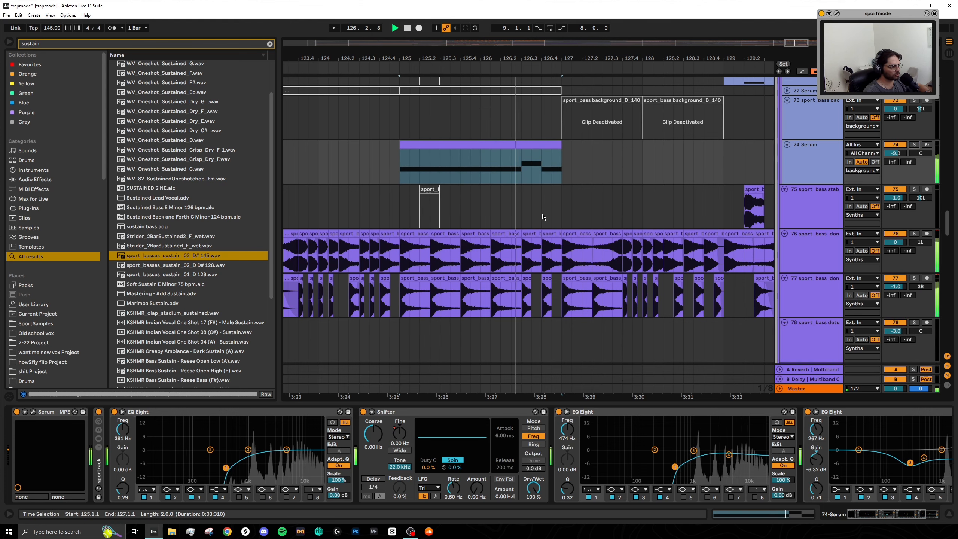
scroll(588, 228, "down", 4)
scroll(581, 248, "down", 5)
key("space")
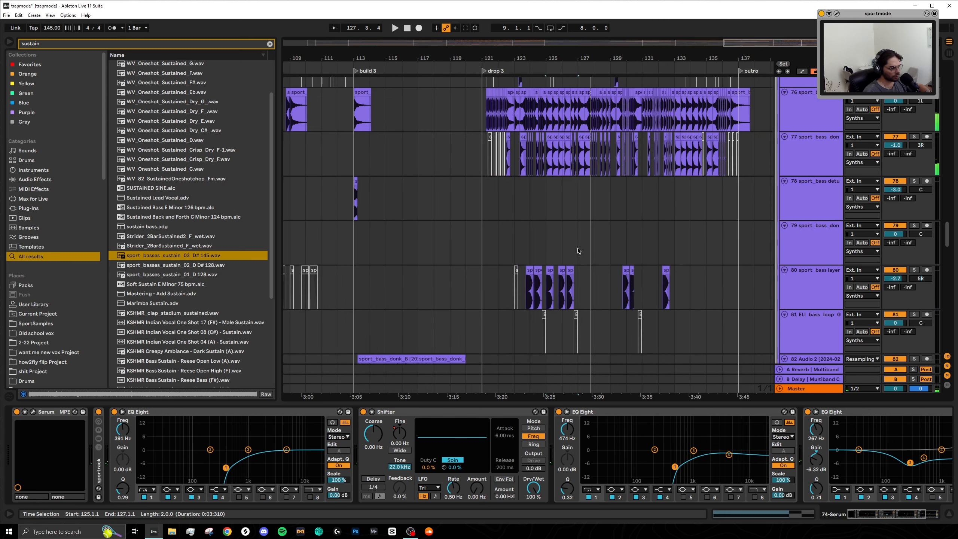
Play the soloed REECE group from 127.1.1 through its Reece and Mid Bass clips, stop, and unsolo the group
scroll(578, 251, "down", 12)
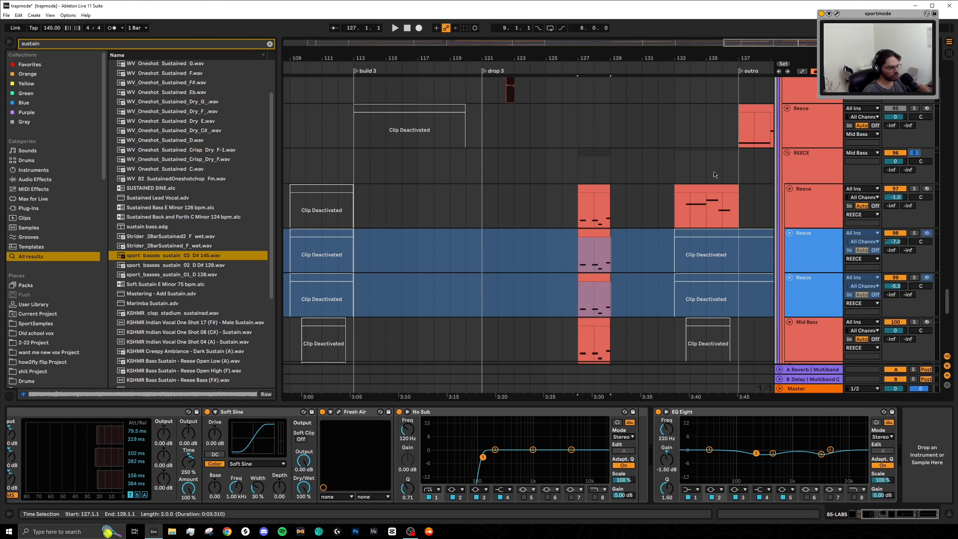
left_click(580, 166)
scroll(595, 181, "down", 4)
scroll(598, 182, "up", 4)
scroll(606, 209, "up", 3)
key("space")
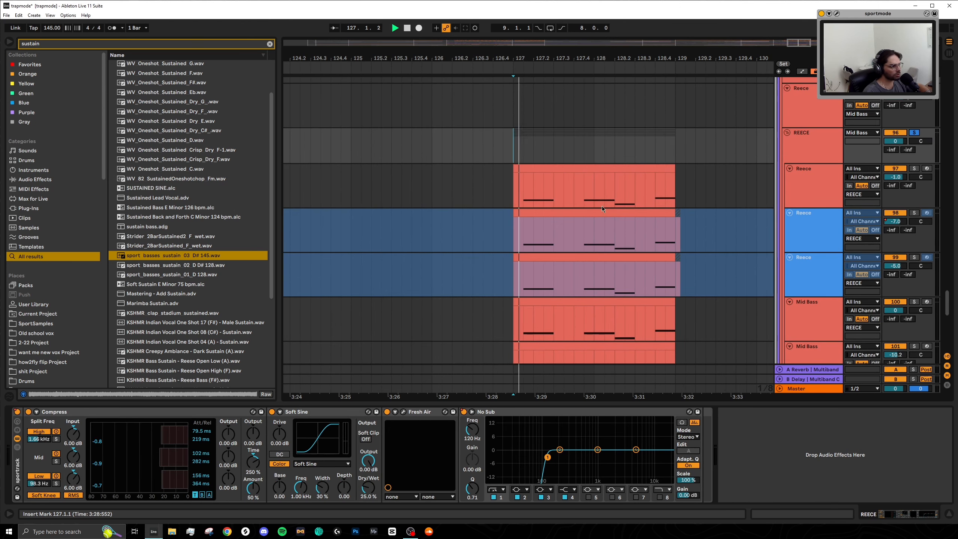
scroll(608, 219, "right", 3)
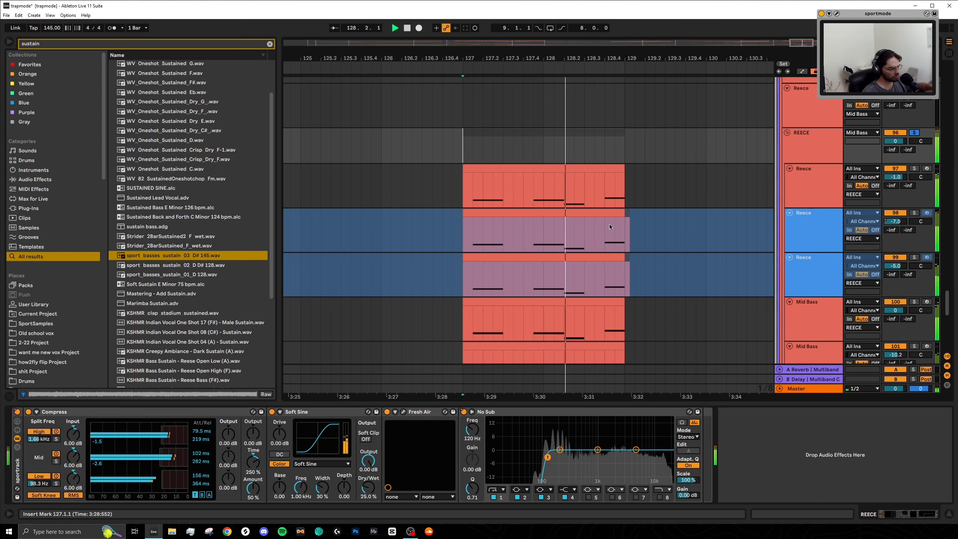
left_click(914, 349)
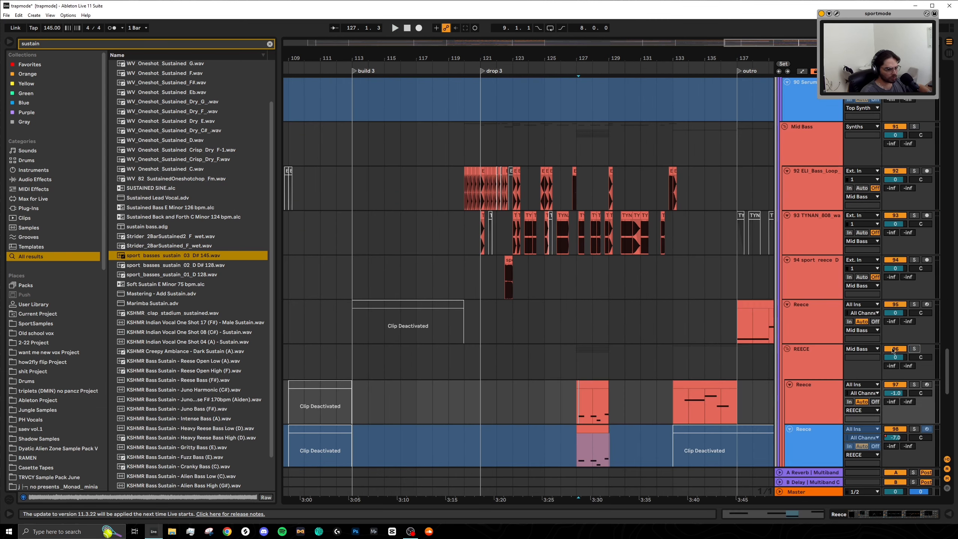
Review the Mid Bass tracks in drop 3, move the insert marker to the outro at 137.1.1, and examine the WYAV2_DRUMS clips
scroll(605, 355, "down", 2)
scroll(605, 356, "right", 3)
scroll(528, 353, "up", 2)
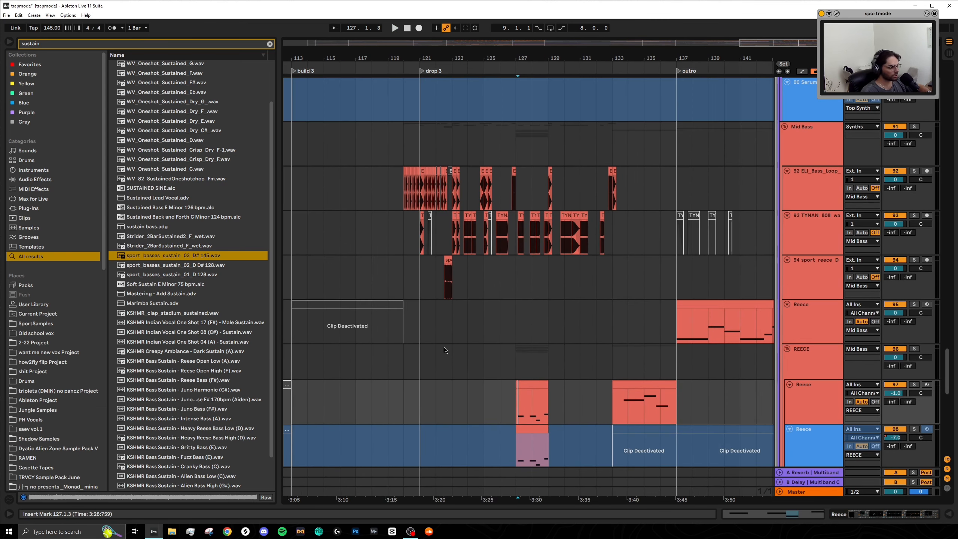
left_click(424, 356)
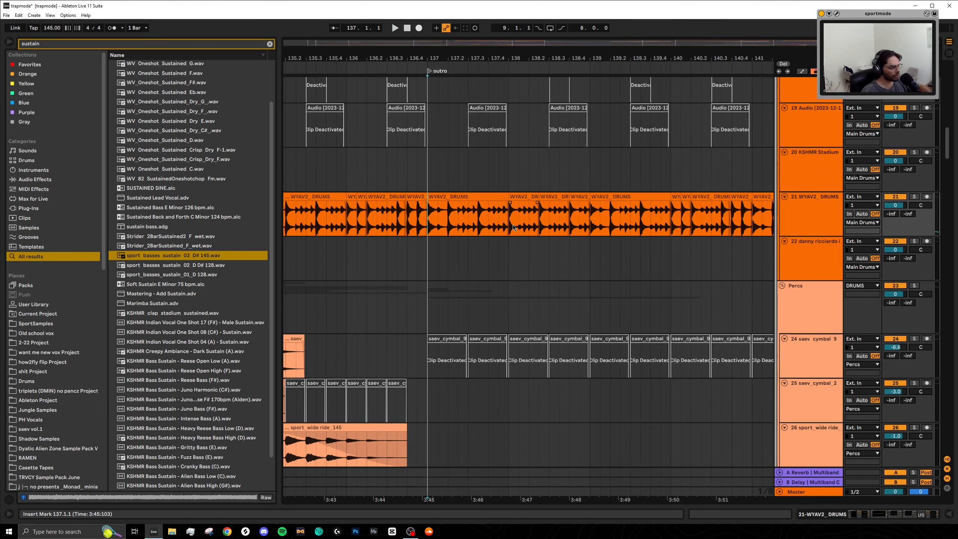
scroll(513, 227, "down", 5)
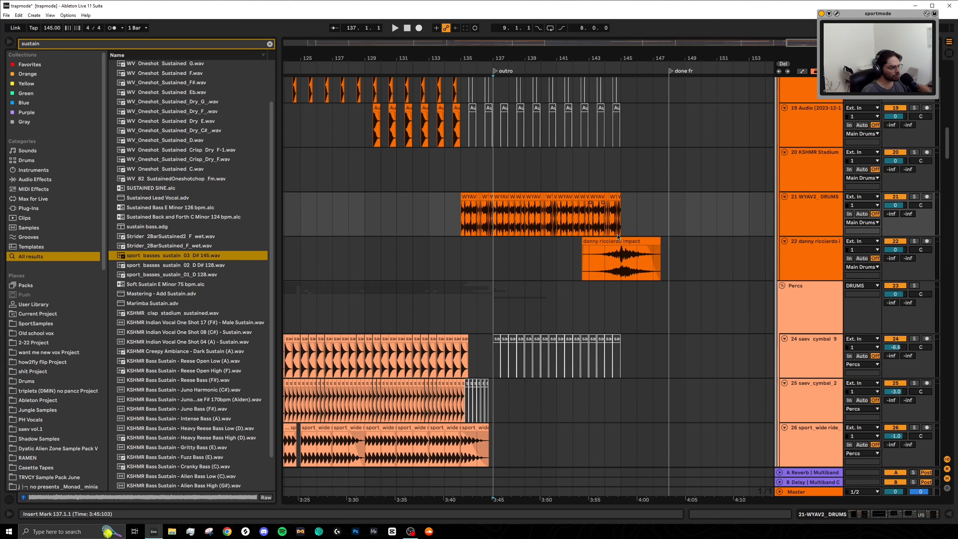
Play the outro from 137.1.1 with the device chain shown and review the tracks down to the VOX group
key("space")
key("shift+Tab")
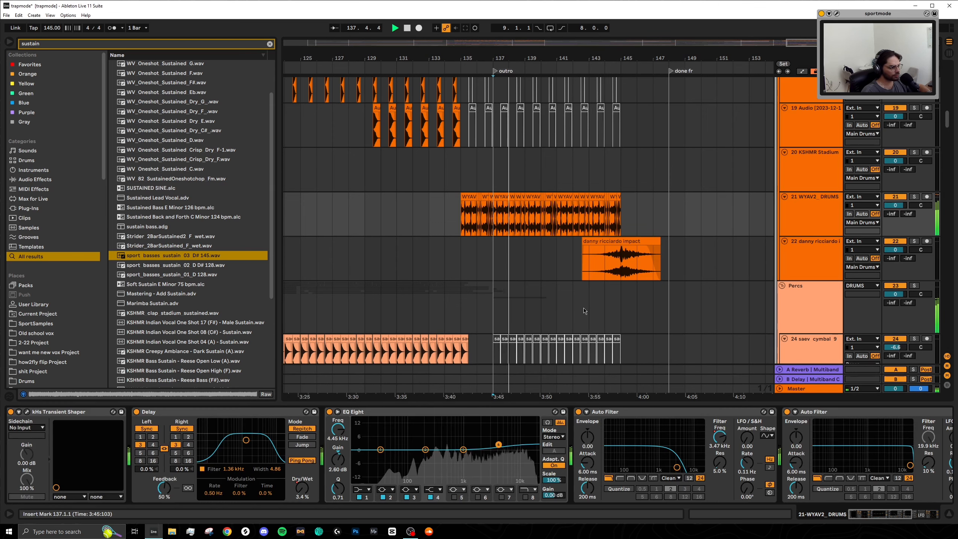
scroll(583, 311, "down", 12)
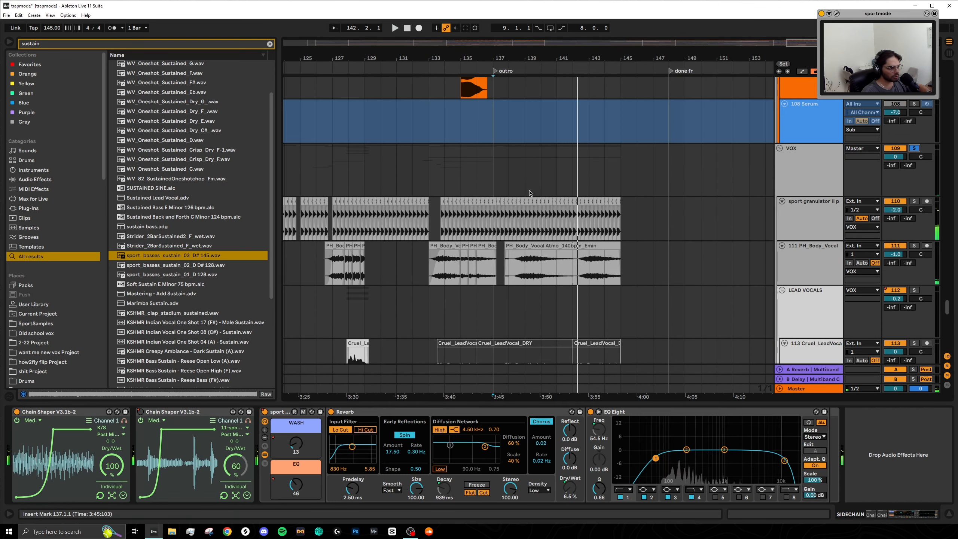
Replay the outro from 137.1.1 and examine the granulator, PH_Body_Vocal and Cruel_LeadVocal clips in the VOX group
left_click(583, 200)
key("space")
scroll(558, 280, "down", 10)
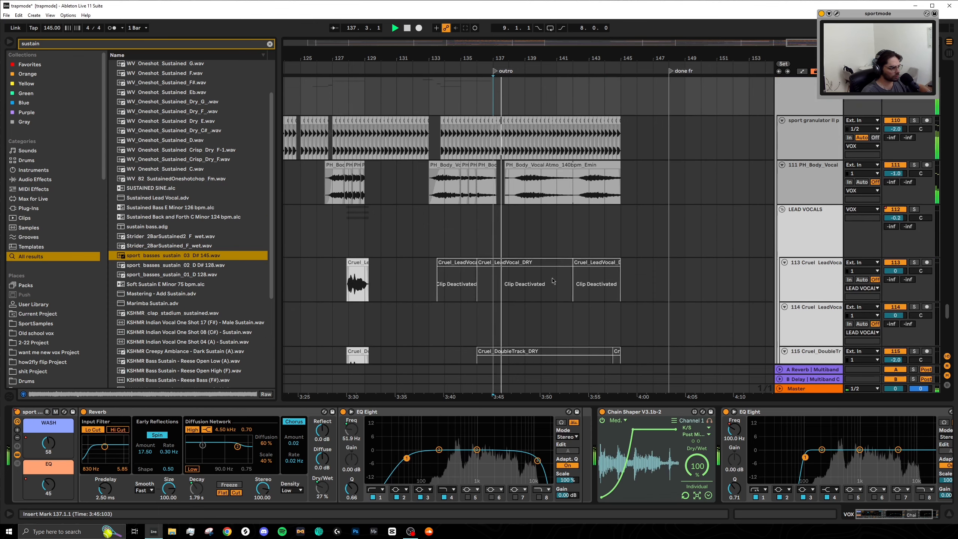
scroll(558, 279, "up", 5)
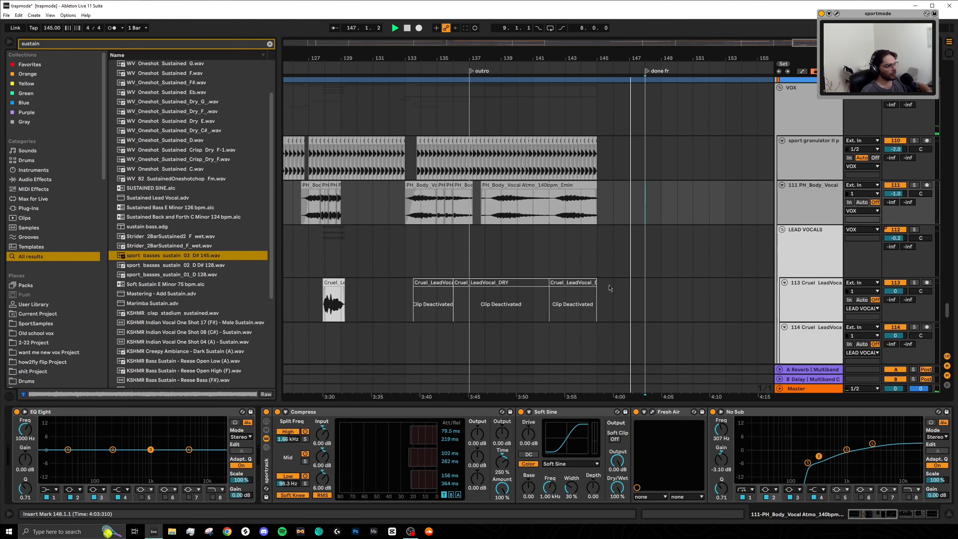
Stop playback, bring the whole arrangement into overview, and place the insert marker at 129.1.1 in drop 3
scroll(610, 288, "up", 15)
key("space")
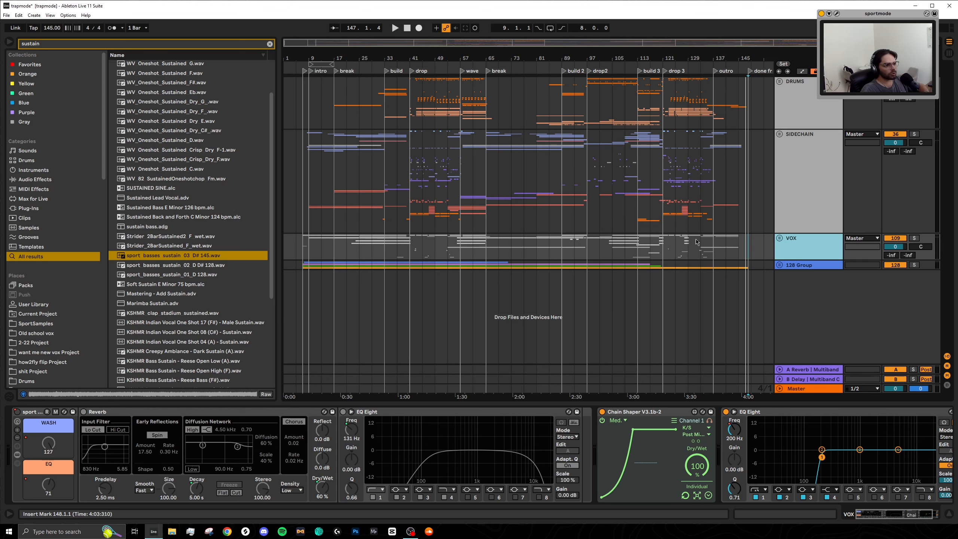
left_click(687, 228)
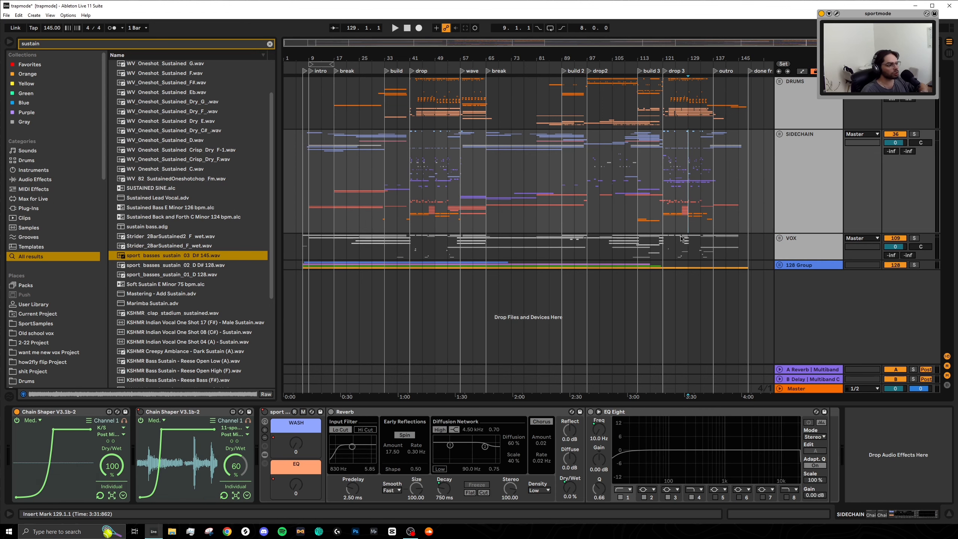